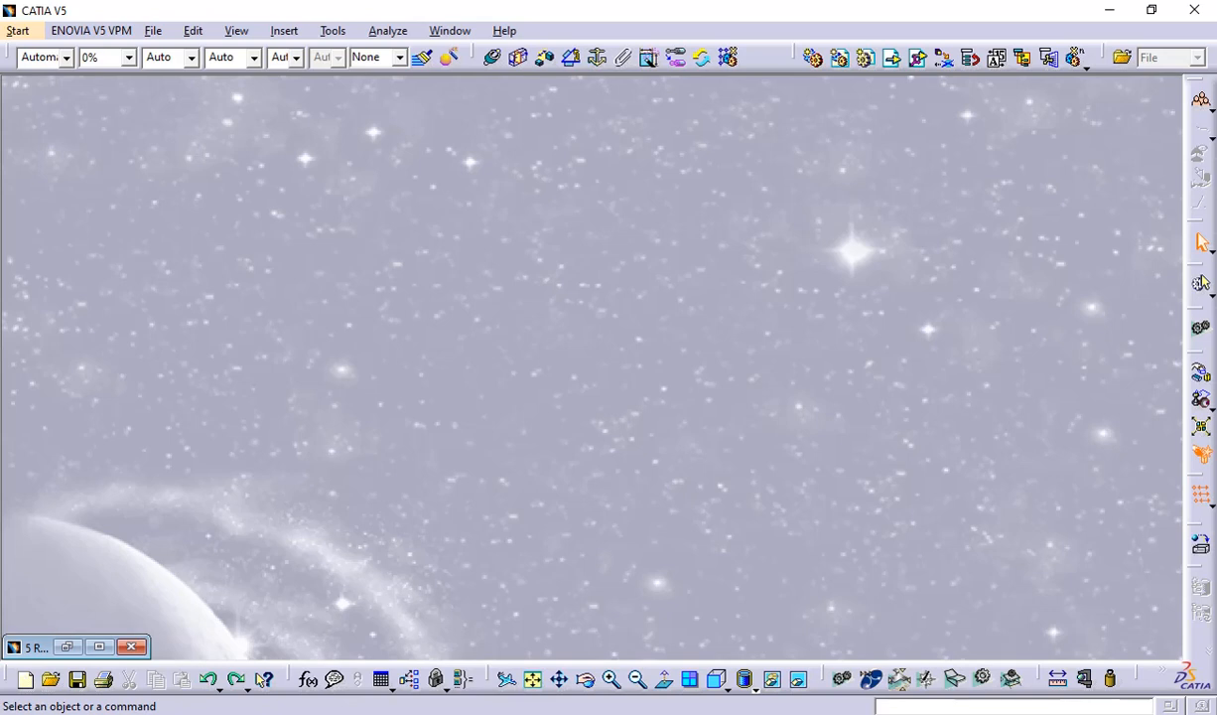
Restore the 5 Radial Engine Assembly window and display its specification tree
click(99, 647)
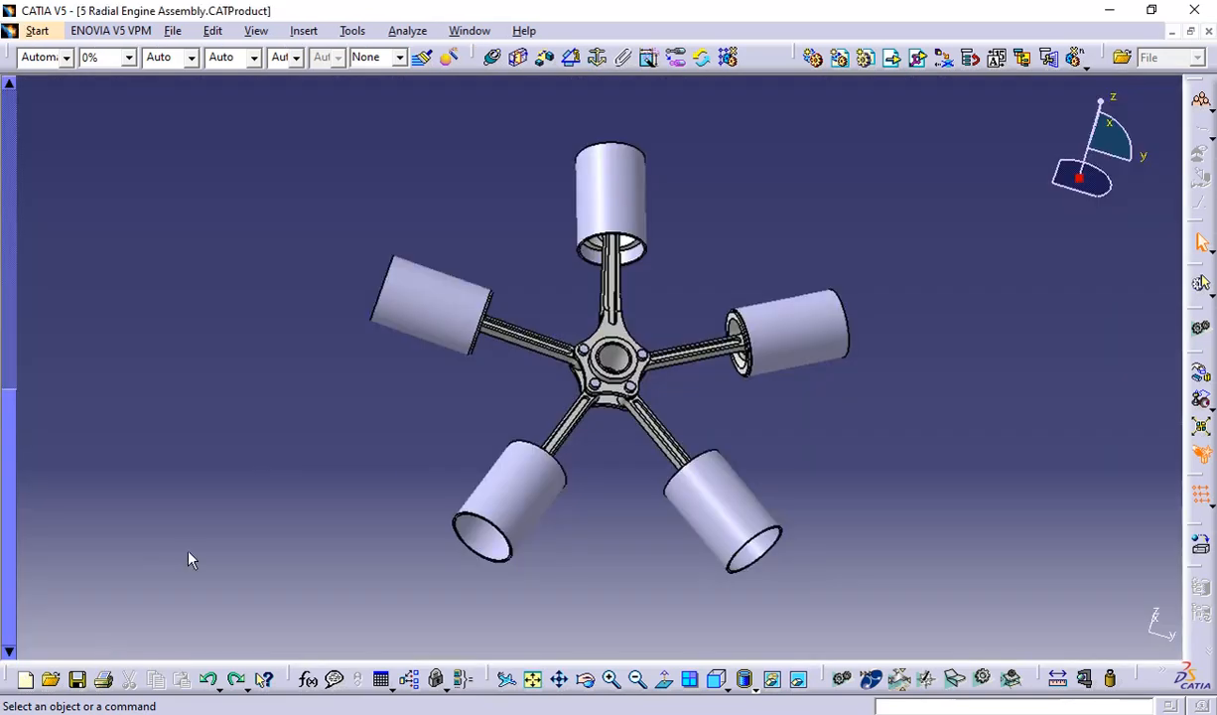
middle_drag(862, 481, 751, 473)
key(F3)
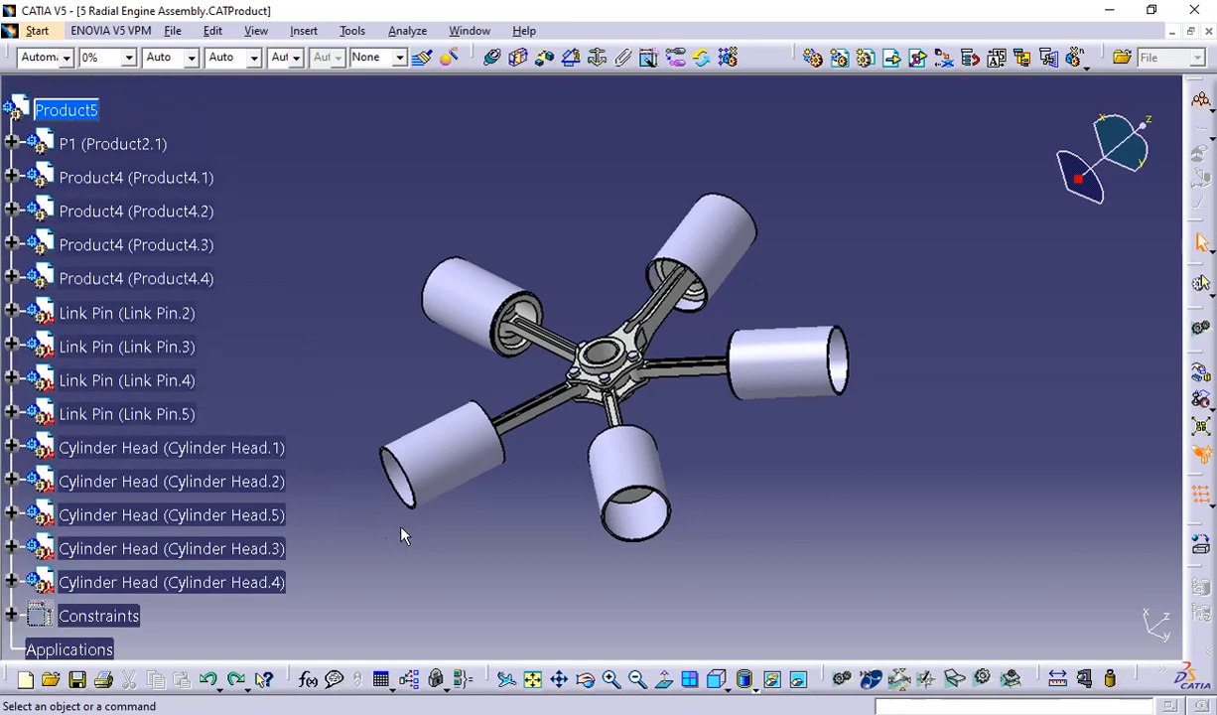
middle_drag(438, 526, 618, 476)
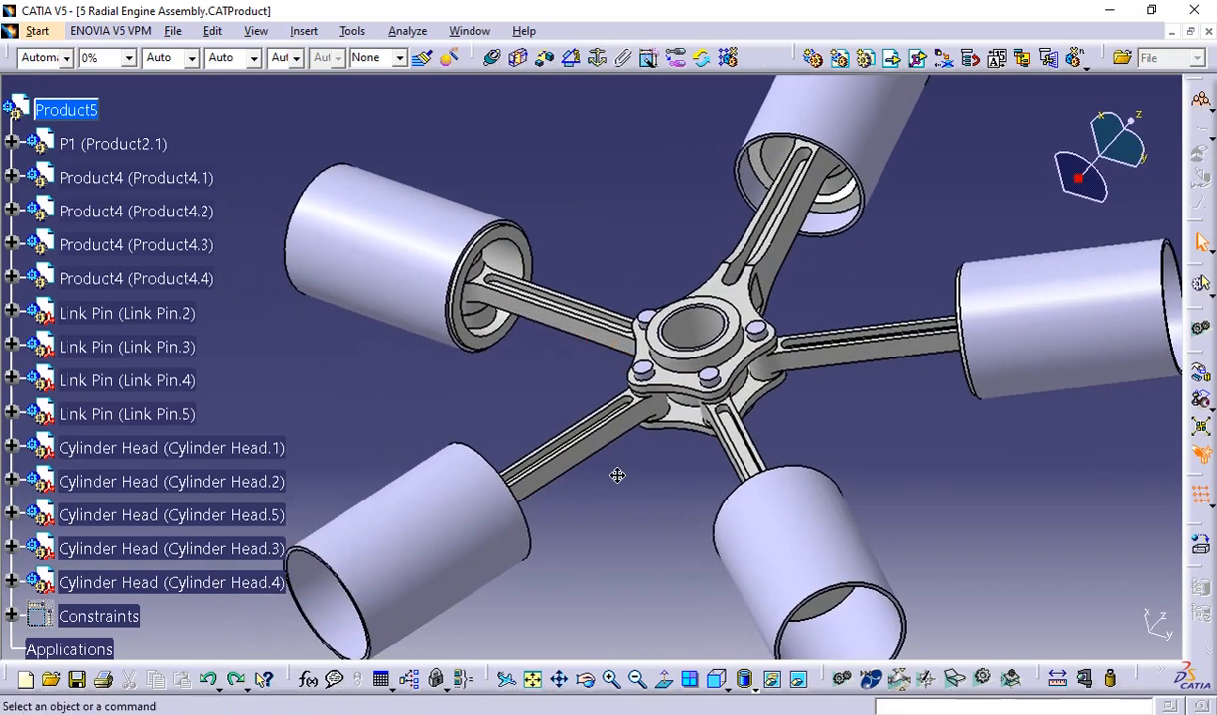
Expand the Constraints node in the specification tree and look through the coincidence, surface contact and angle constraints
scroll(399, 428, down, 5)
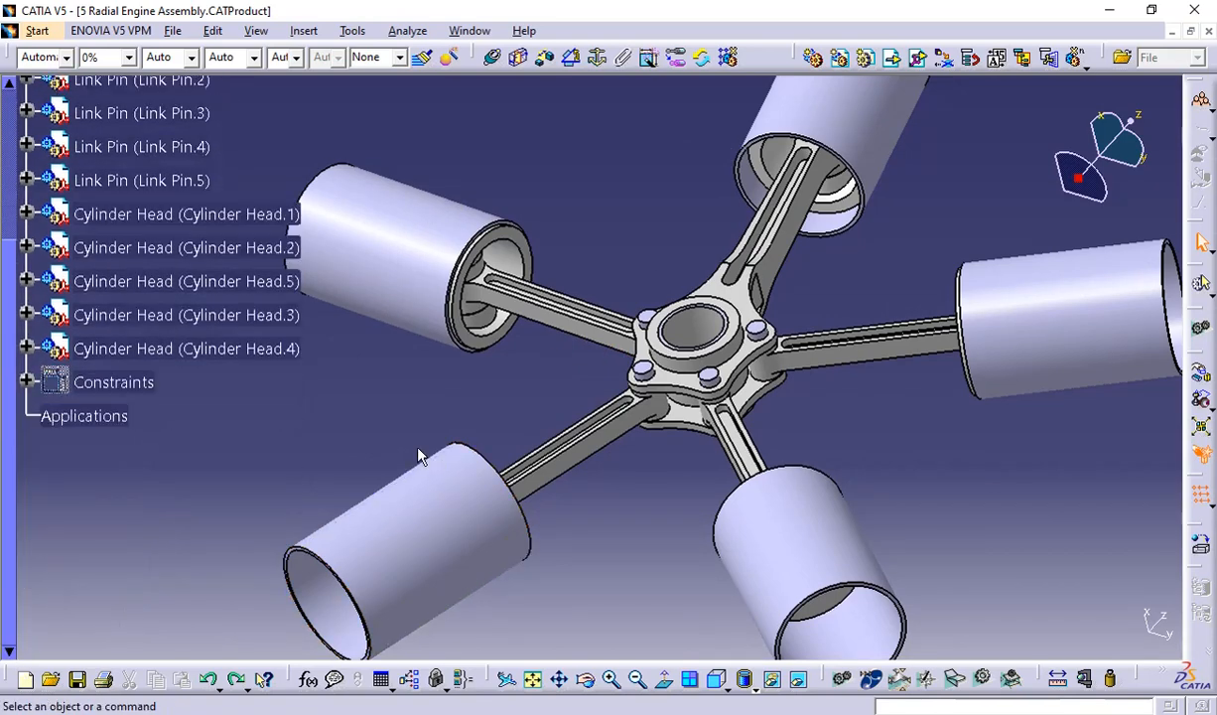
scroll(229, 397, down, 2)
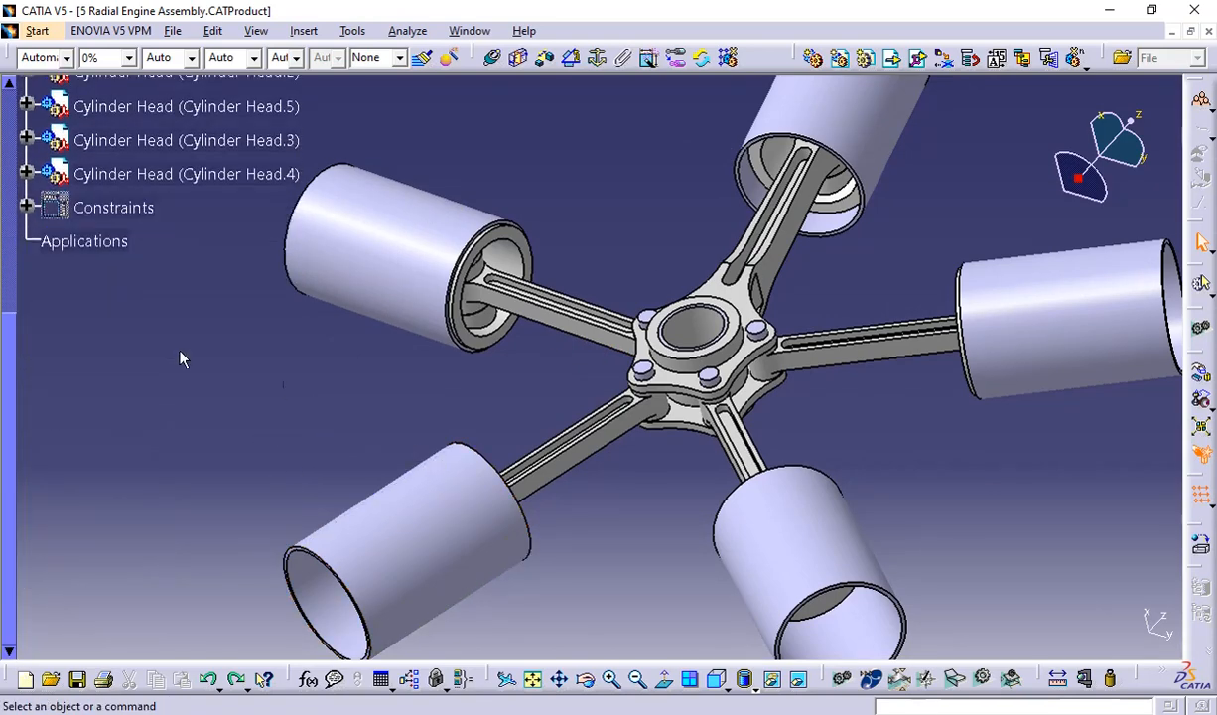
click(28, 209)
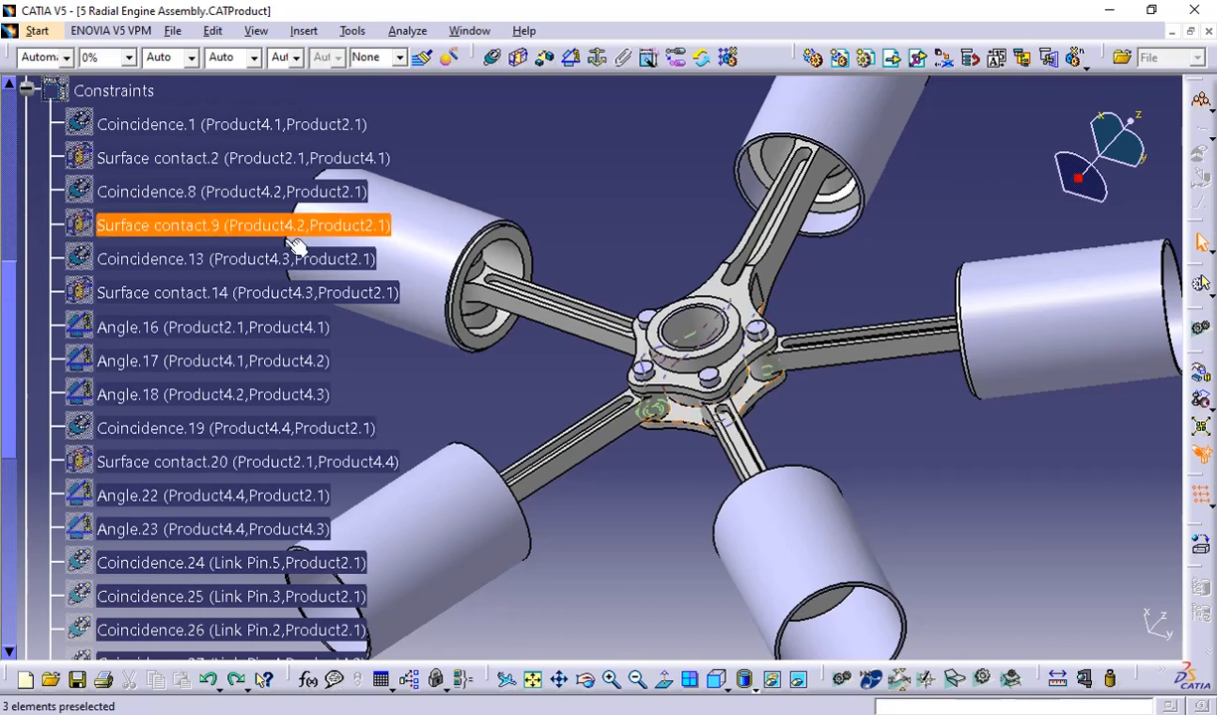
middle_drag(565, 443, 645, 433)
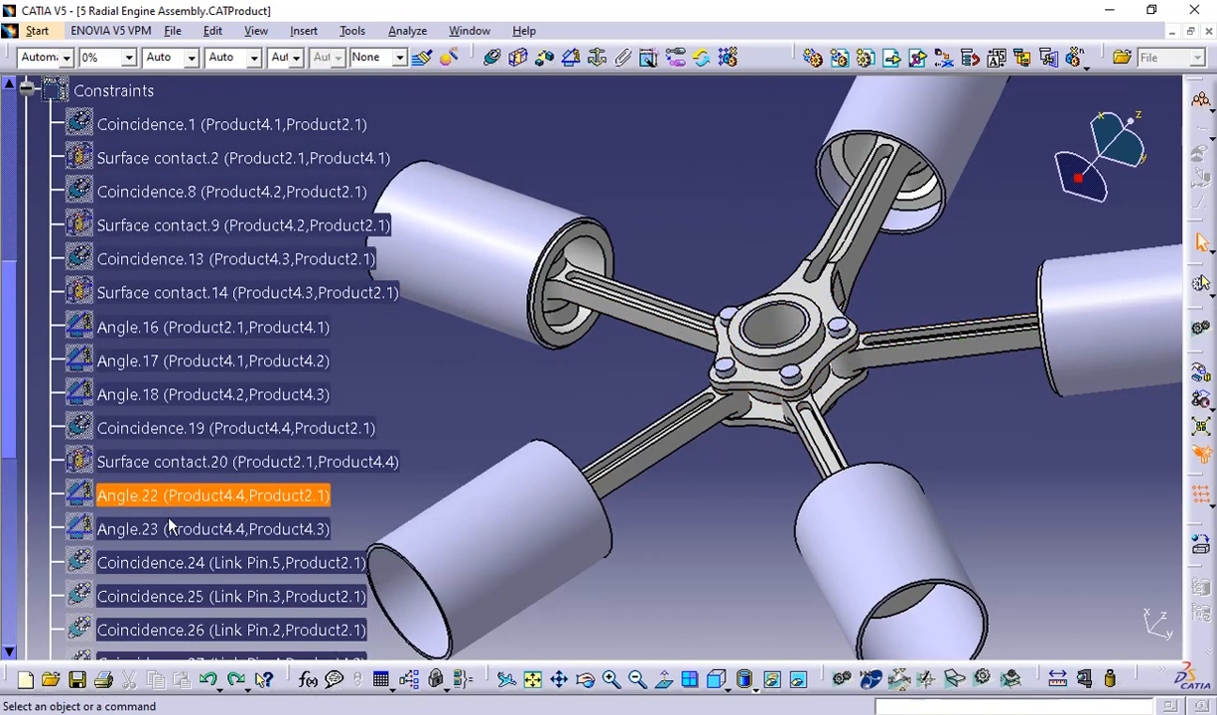
scroll(160, 501, down, 2)
scroll(163, 496, down, 2)
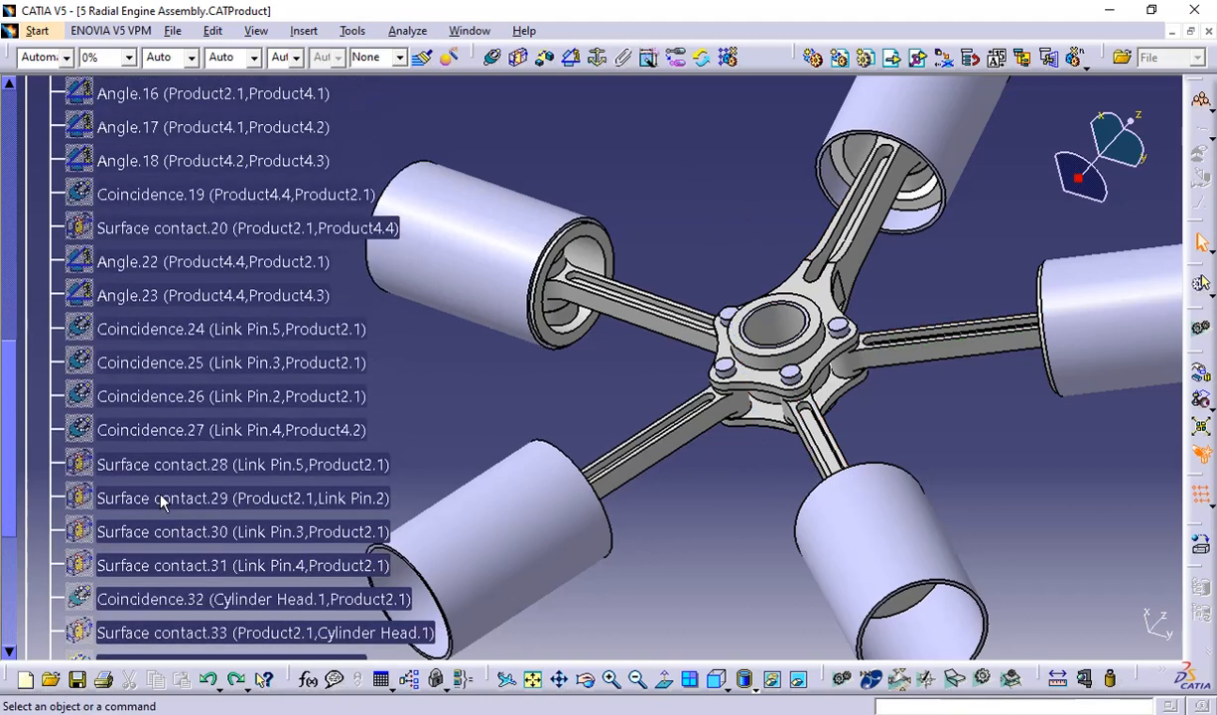
scroll(171, 491, up, 3)
scroll(170, 476, up, 3)
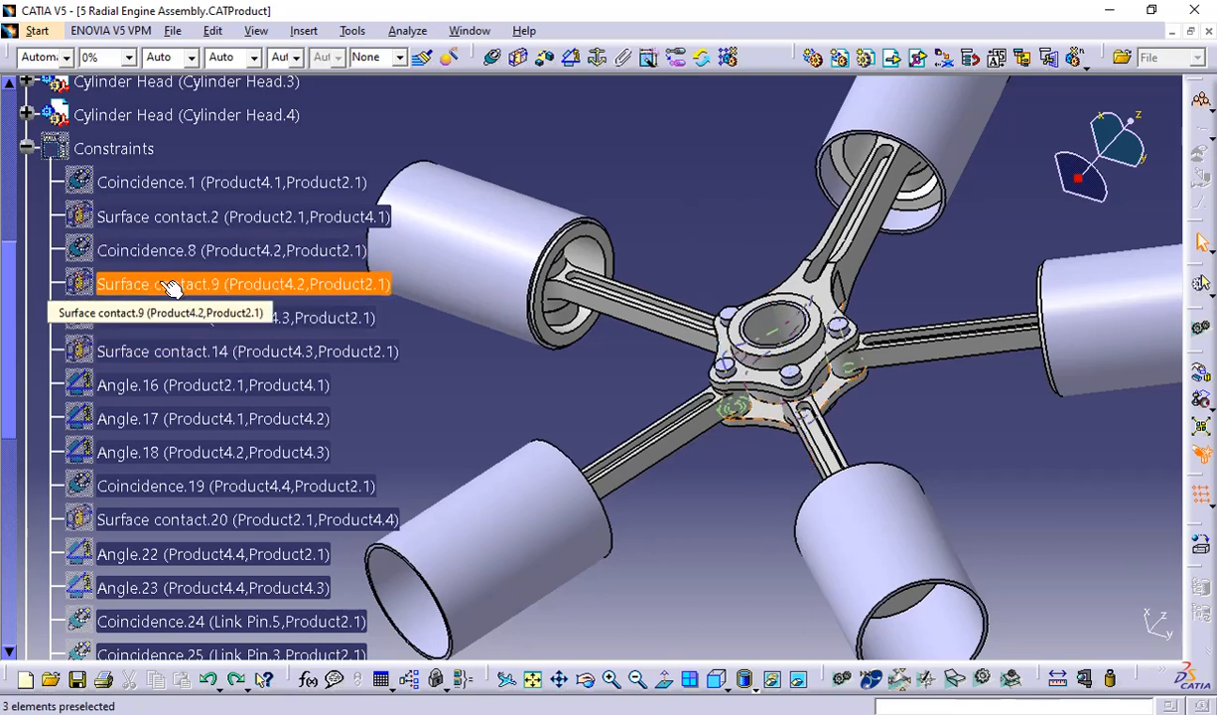
Unhide the Surface contact.2 constraint and open its definition with the supporting elements listed
right_click(202, 223)
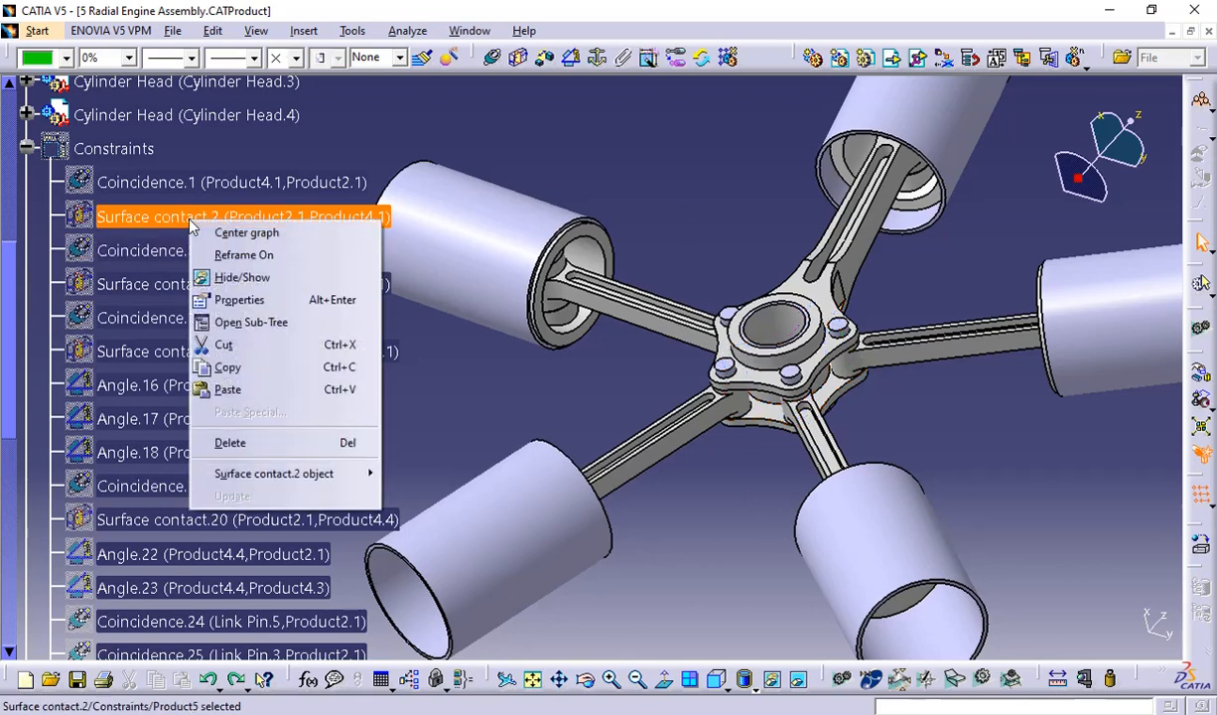
click(214, 274)
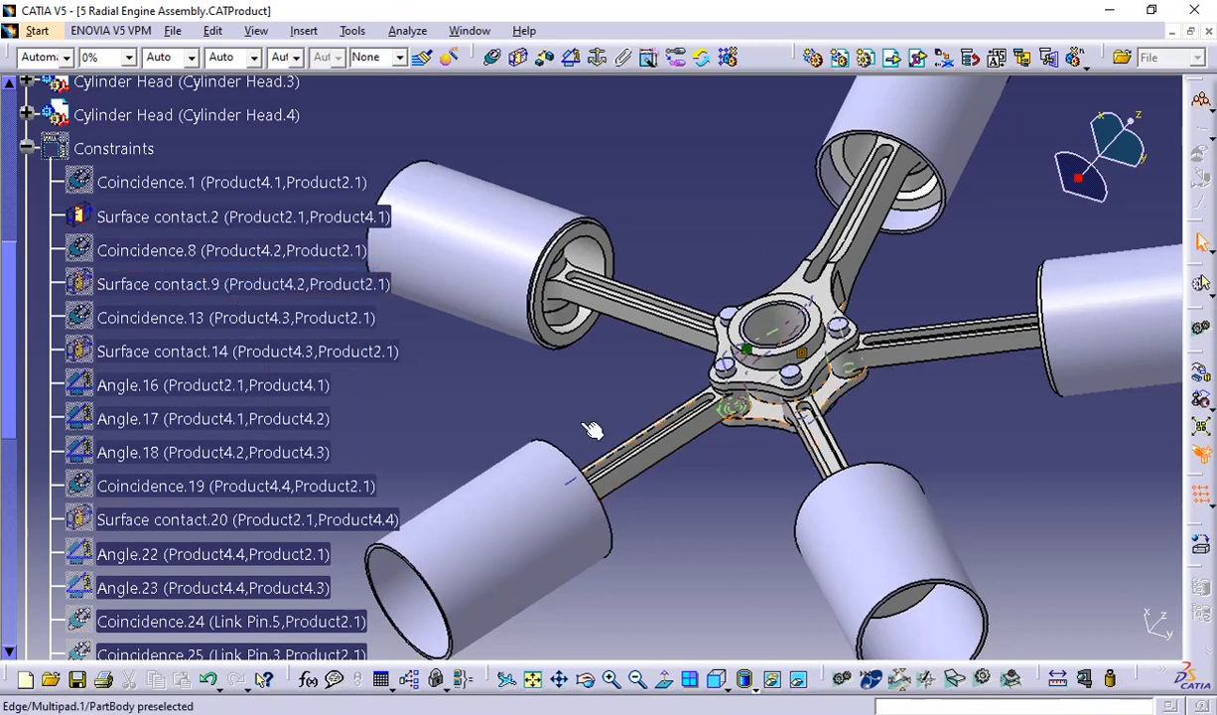
double_click(235, 221)
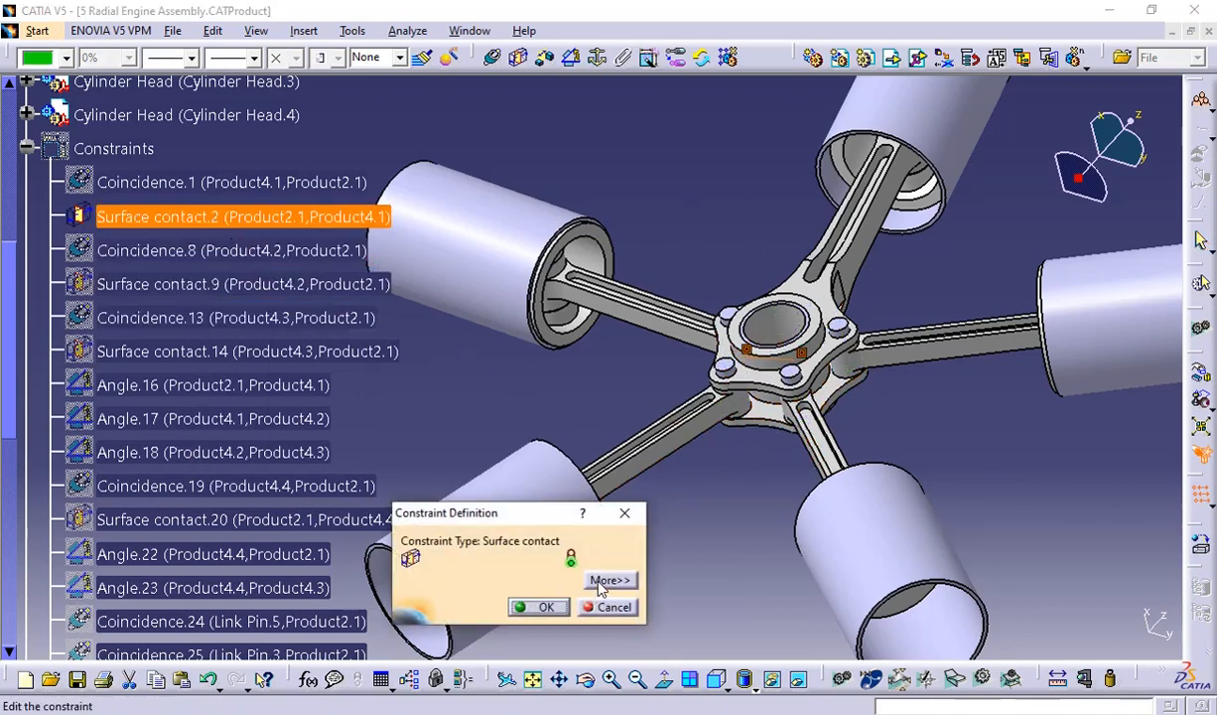
drag(527, 512, 554, 508)
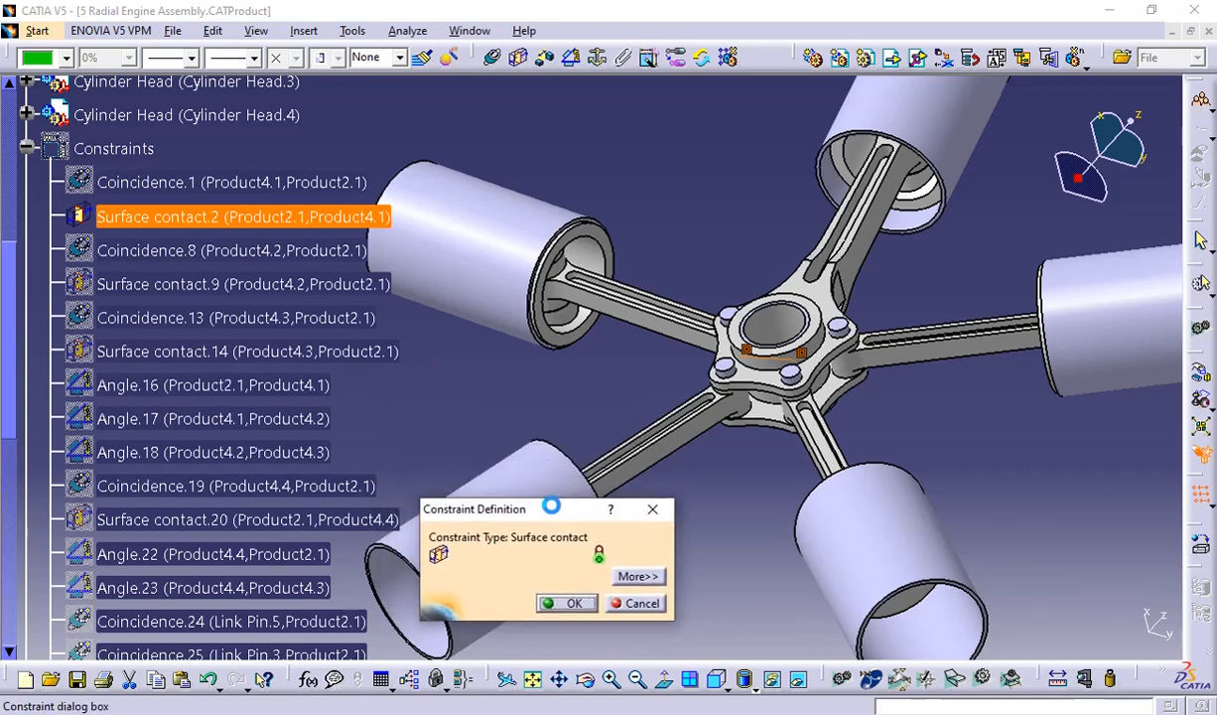
click(638, 577)
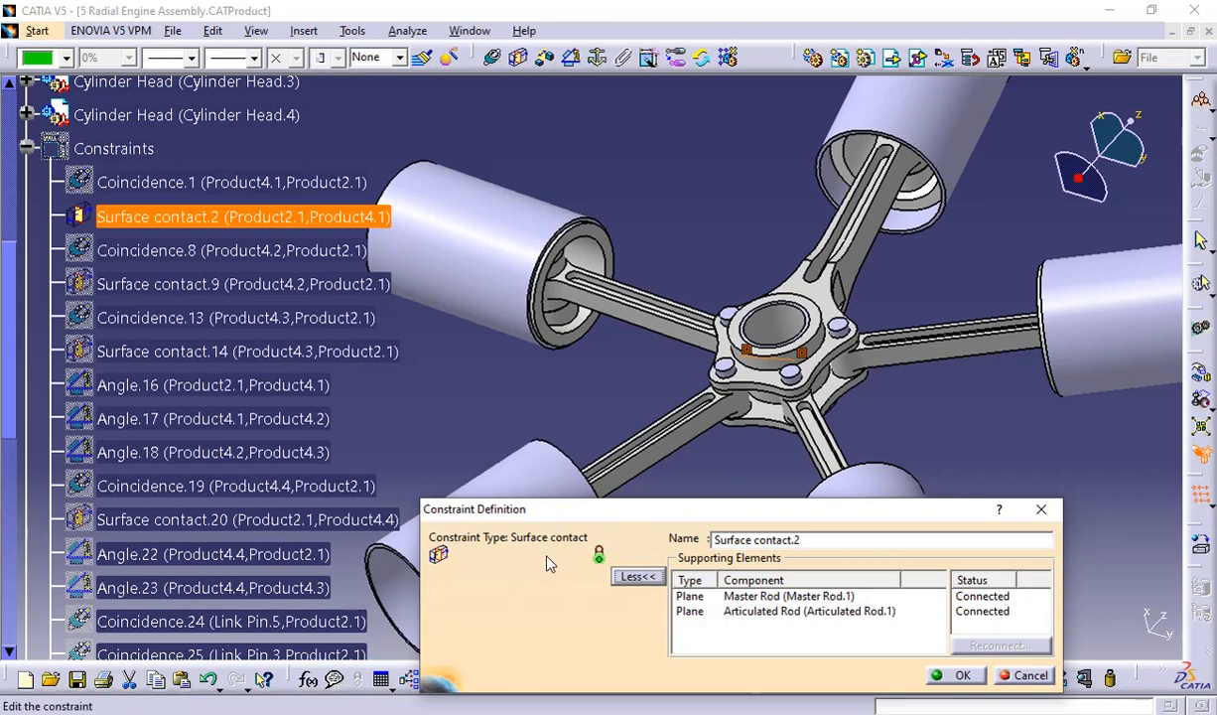
Reconnect the Articulated Rod element of Surface contact.2 to the top face of Link Pin.2 and accept the definition
click(1003, 610)
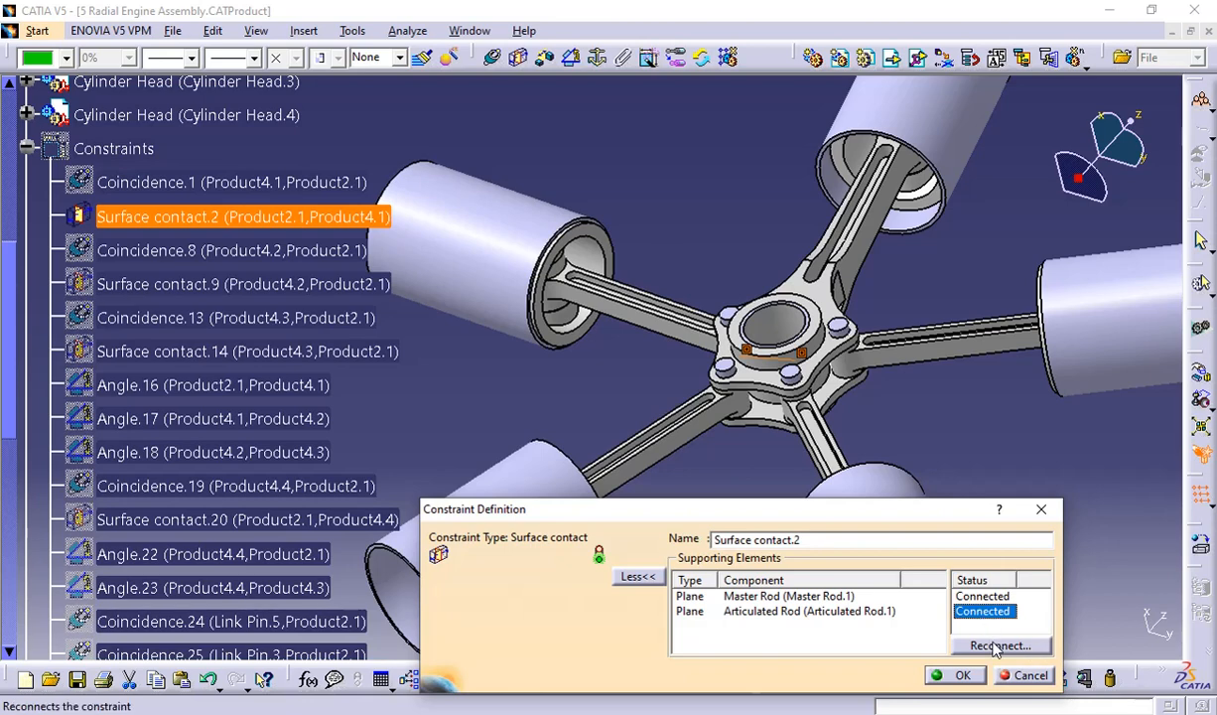
click(996, 646)
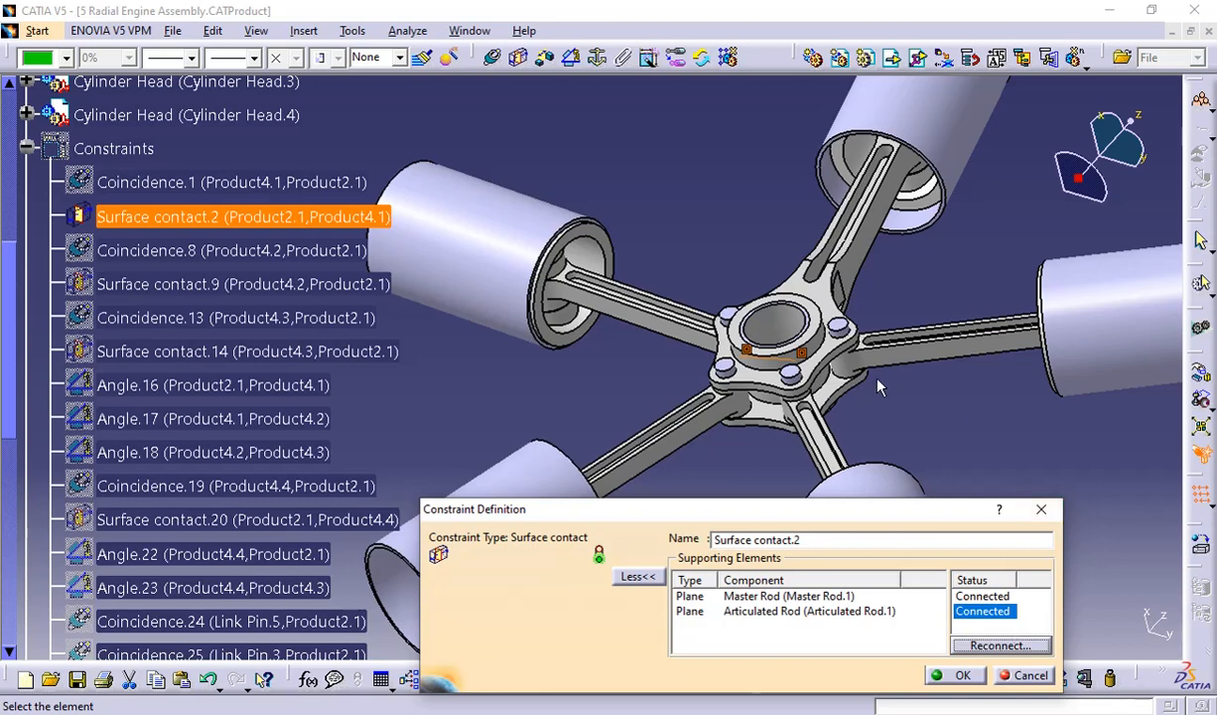
middle_drag(627, 418, 689, 284)
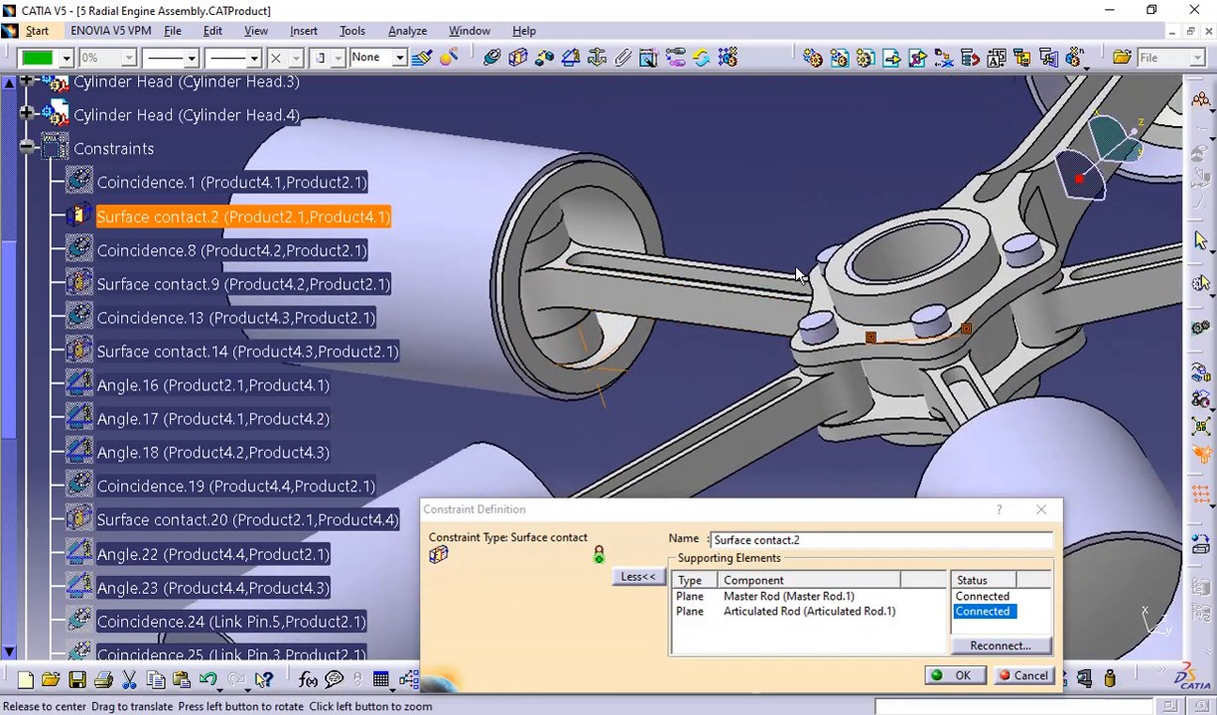
middle_drag(604, 395, 737, 276)
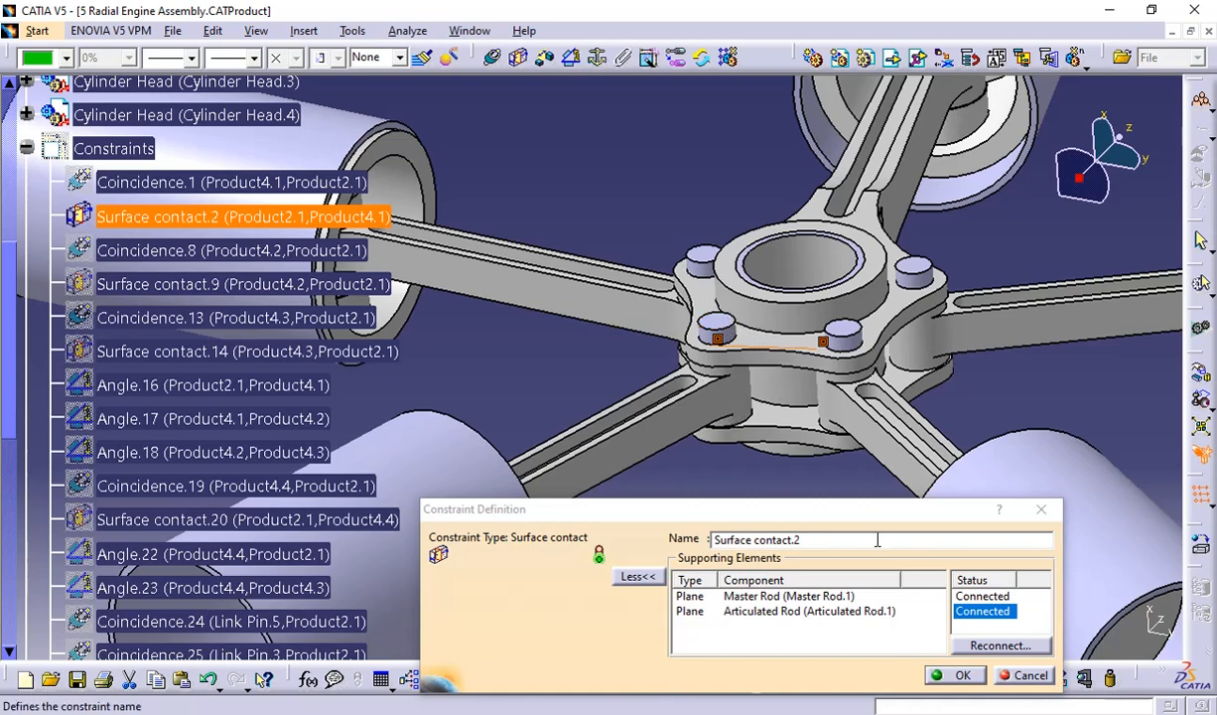
click(983, 648)
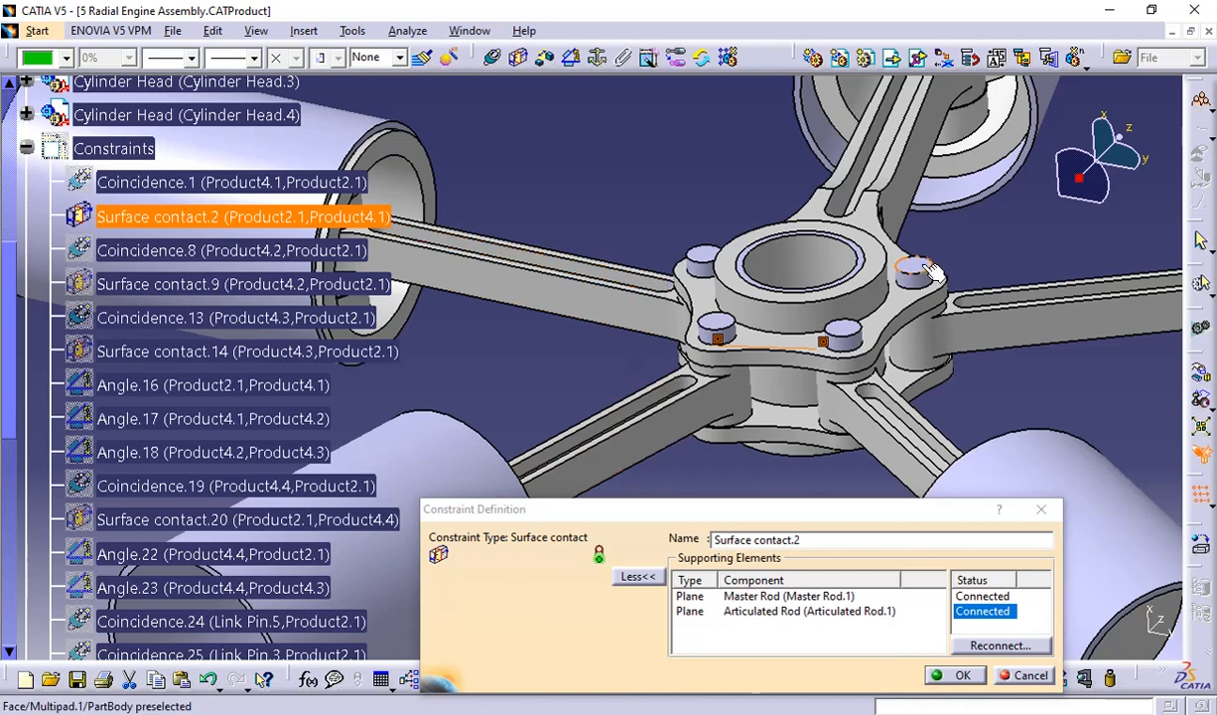
click(843, 330)
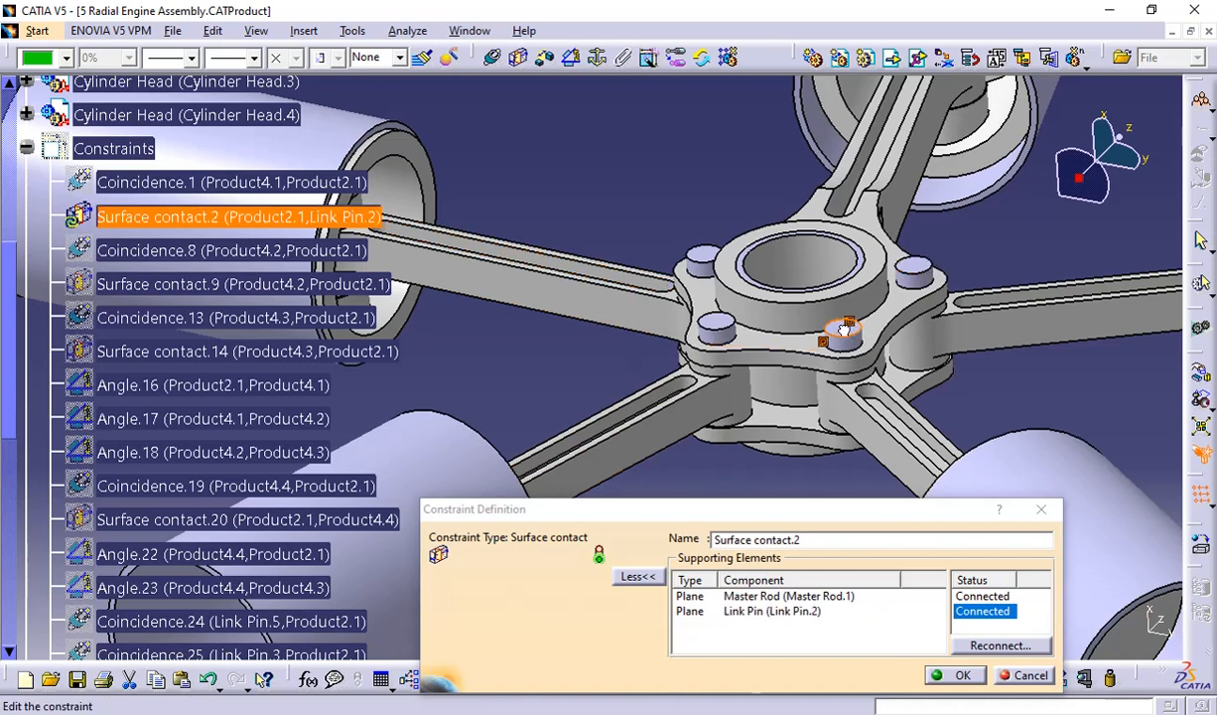
click(954, 677)
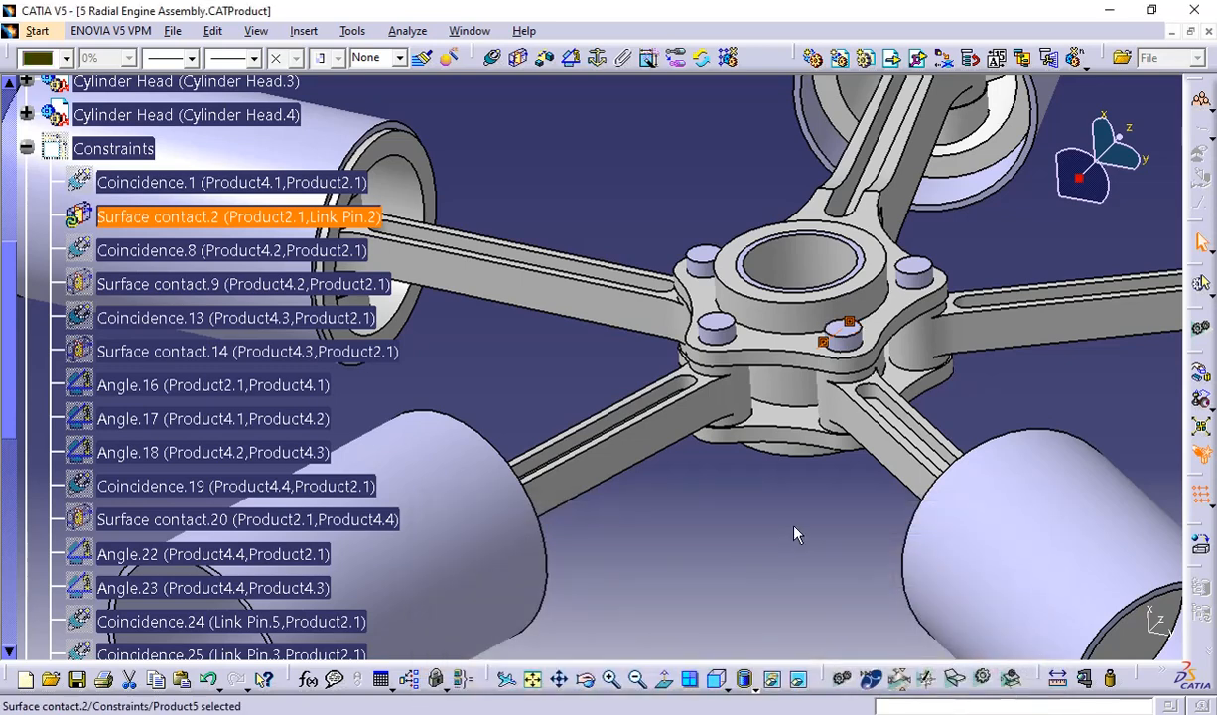
Update the assembly, close the update diagnosis, and undo the Surface contact.2 reconnection
key(ctrl+u)
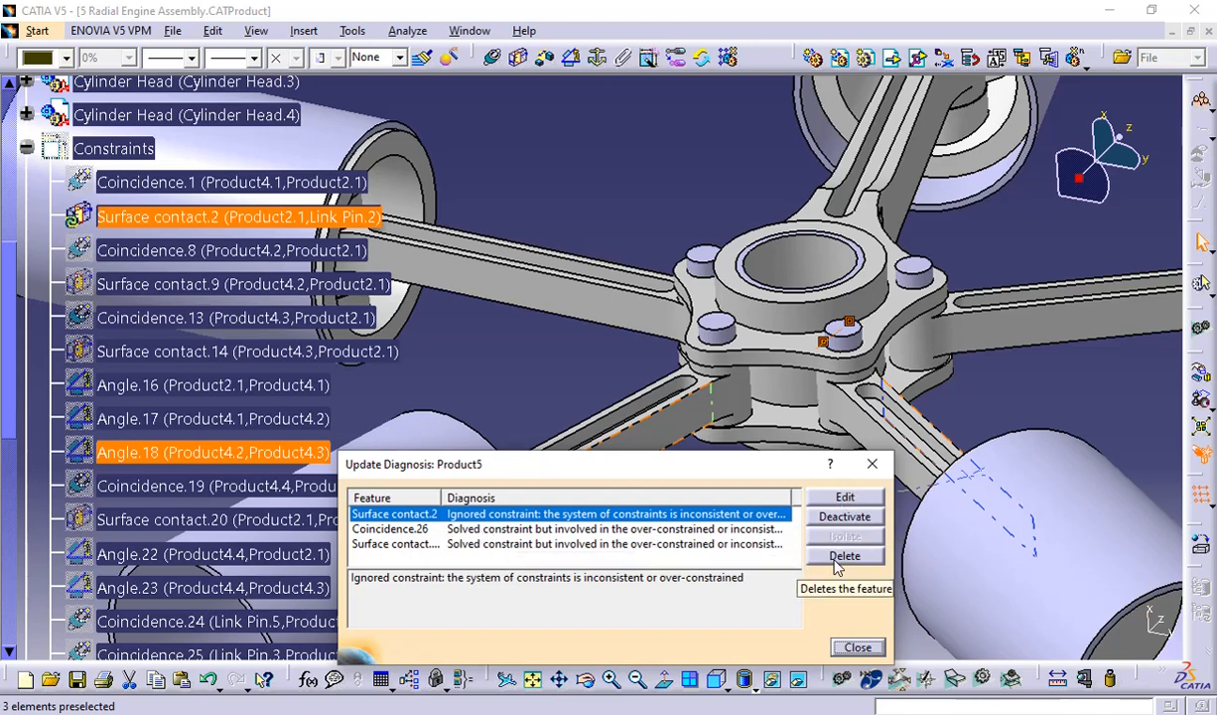
click(871, 467)
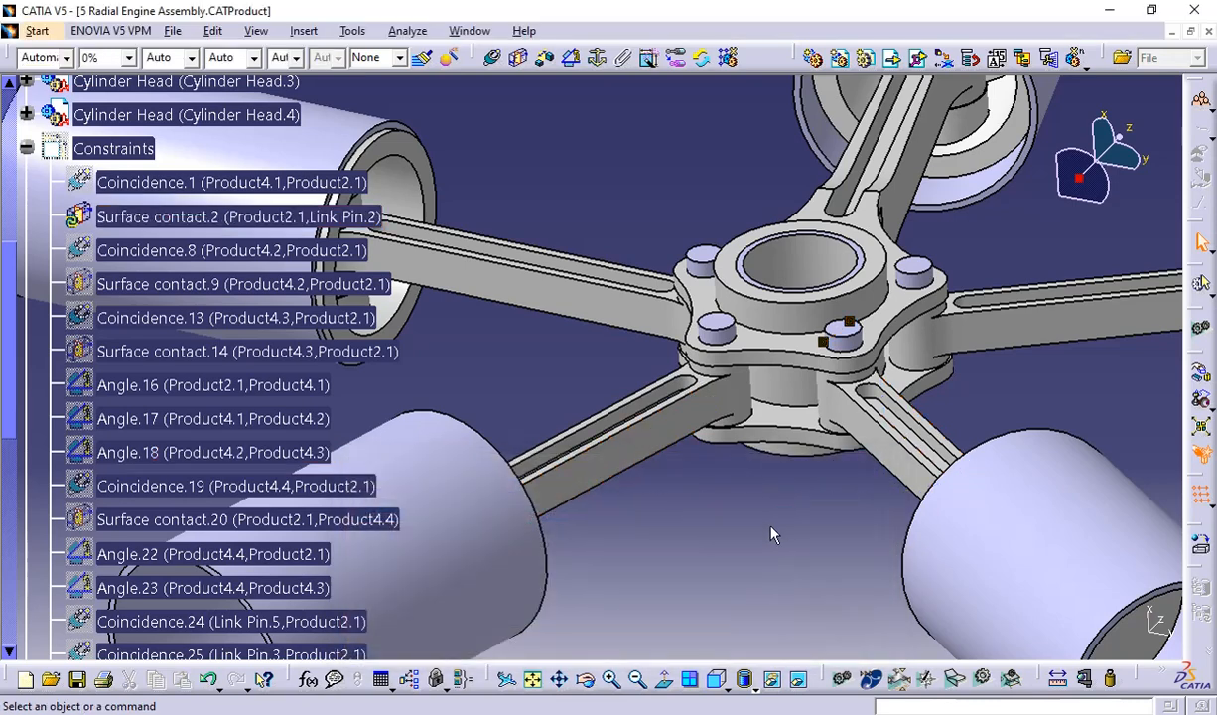
key(ctrl+z)
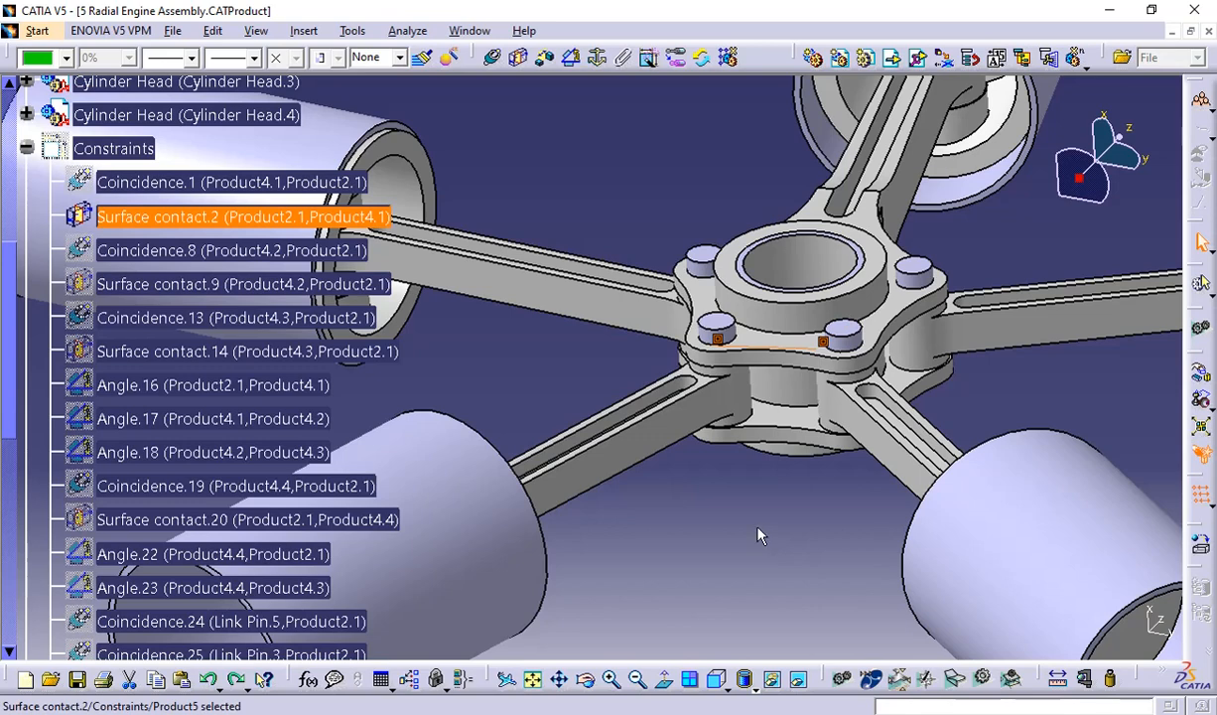
Reopen the definition of Surface contact.2 with its supporting elements and highlight the Articulated Rod plane
click(718, 523)
click(171, 218)
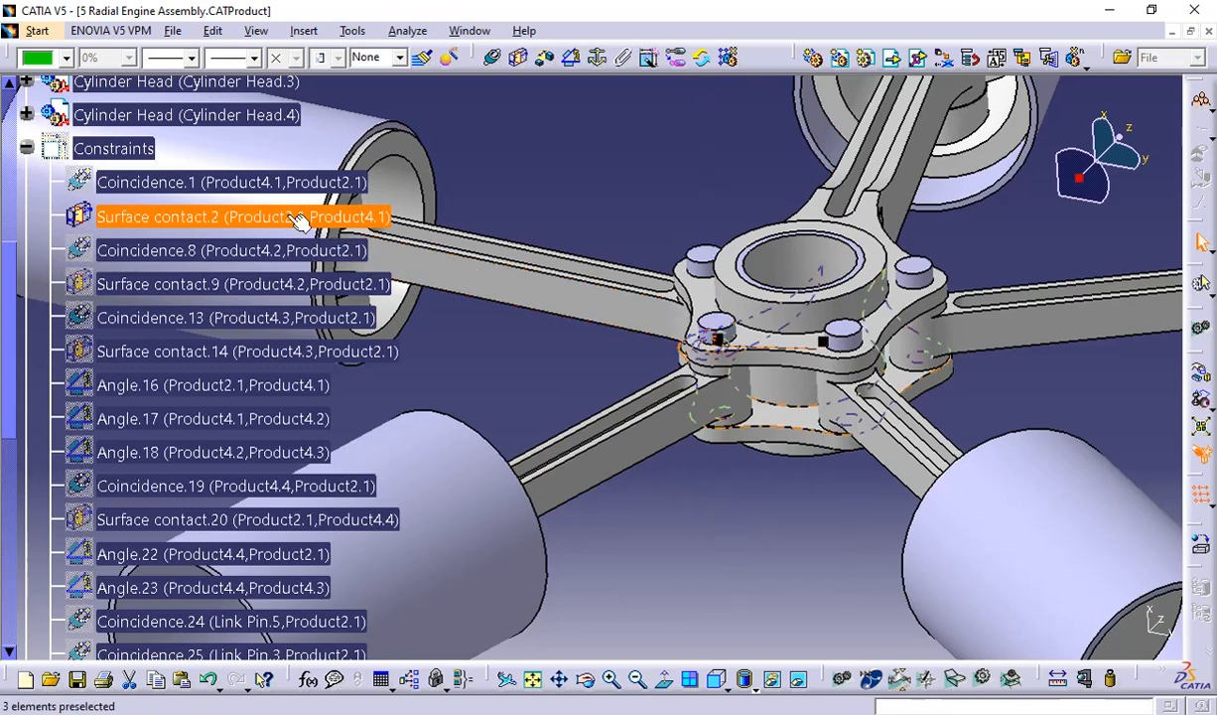
double_click(297, 217)
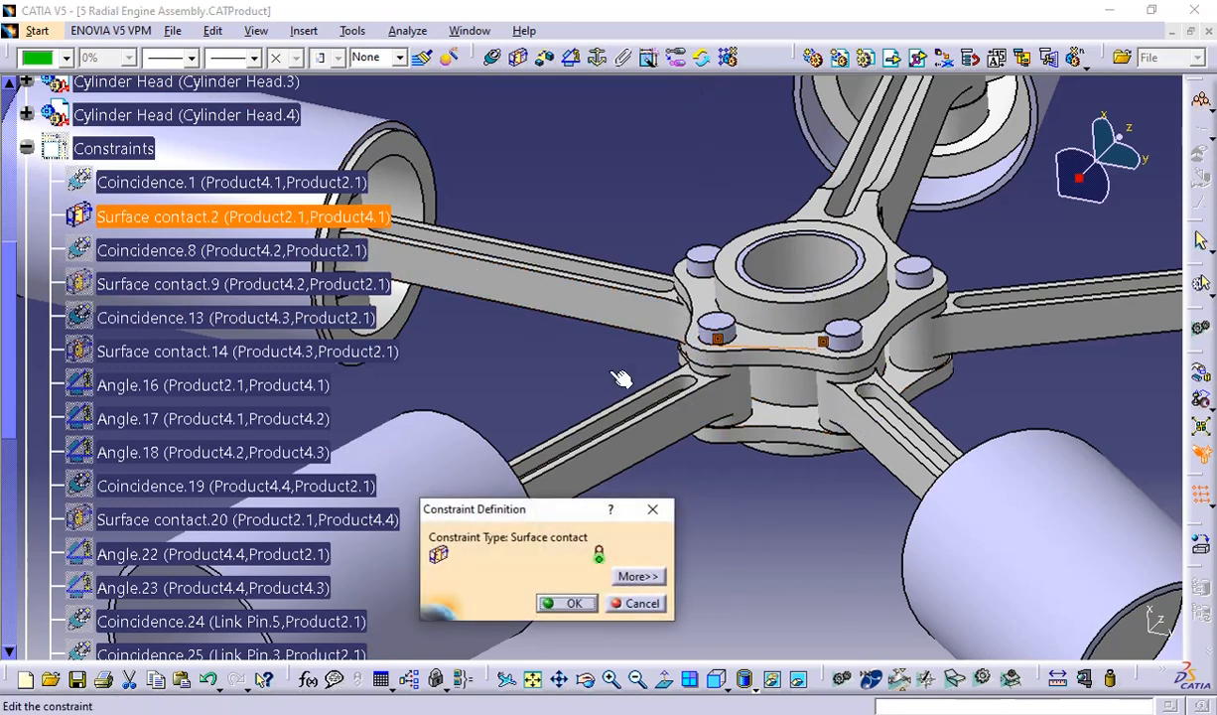
click(638, 576)
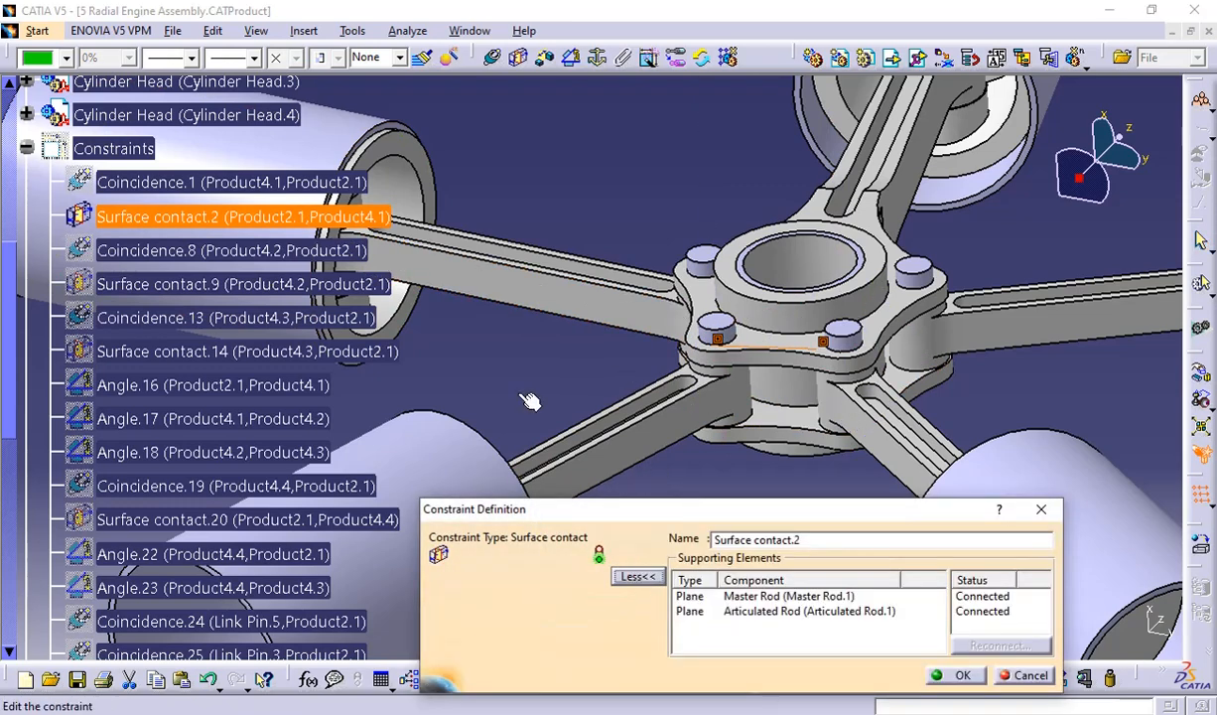
scroll(455, 348, up, 6)
scroll(462, 343, down, 3)
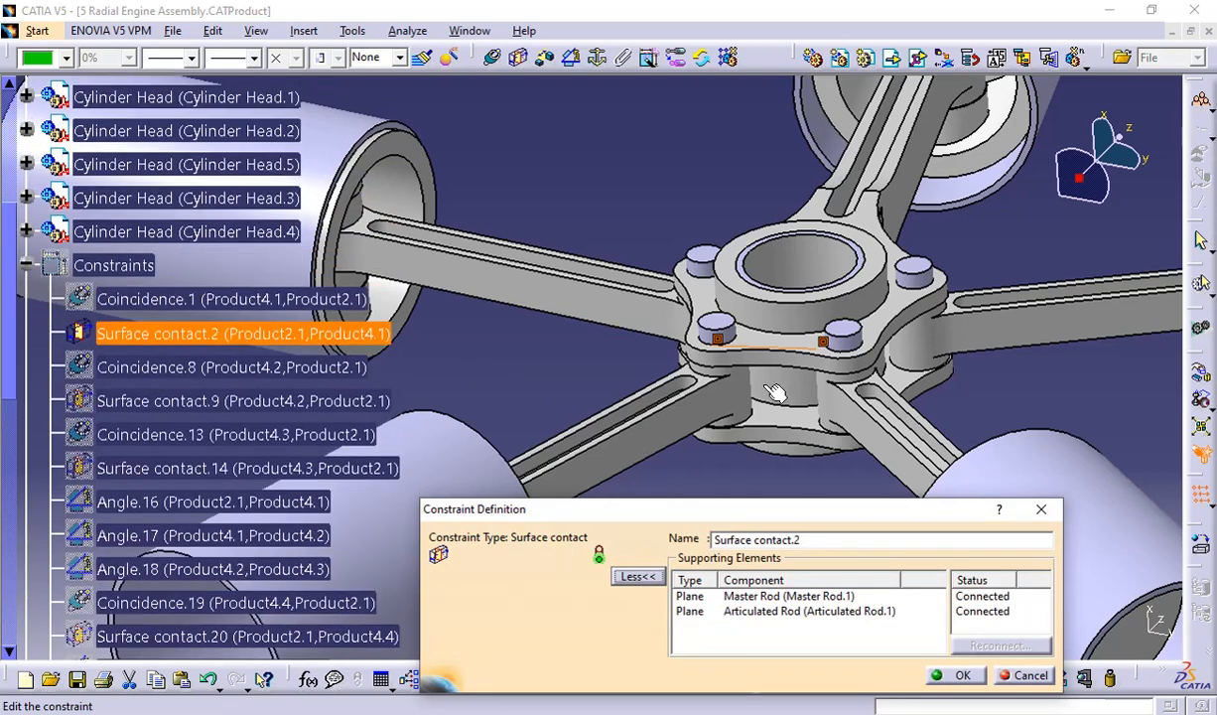
click(849, 613)
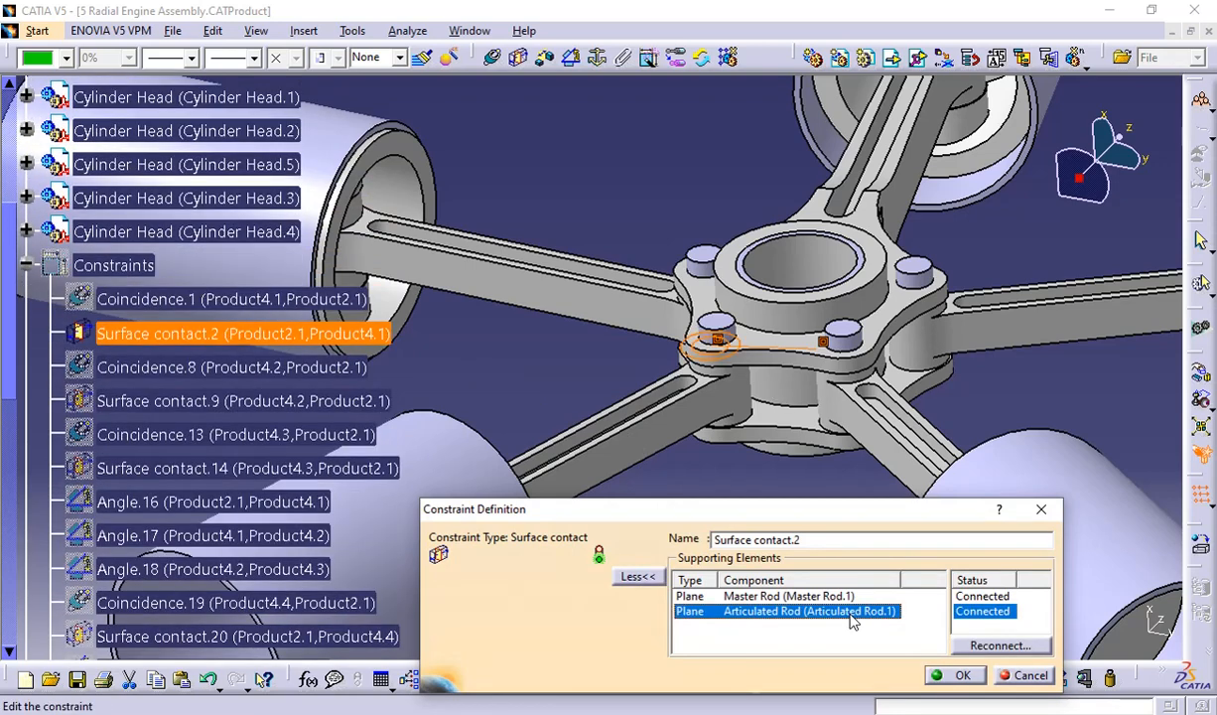
Reconnect the Master Rod plane of Surface contact.2 to the top ring face of the central hub and accept the definition
click(804, 595)
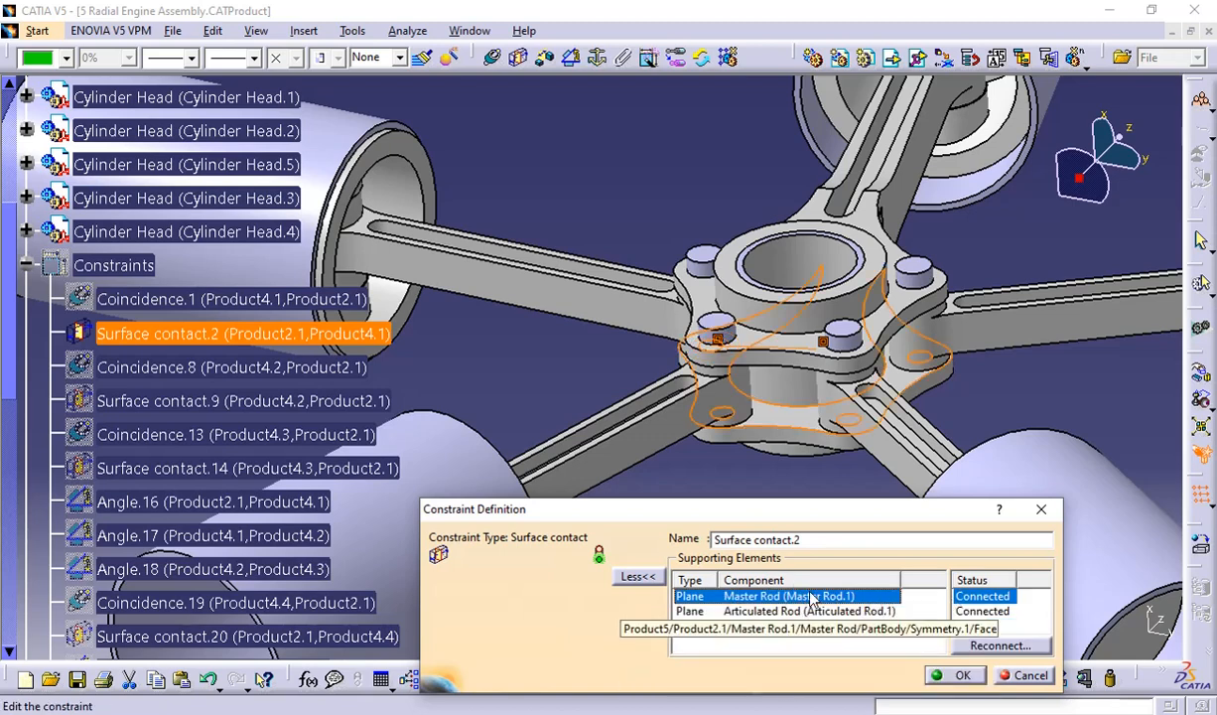
click(998, 645)
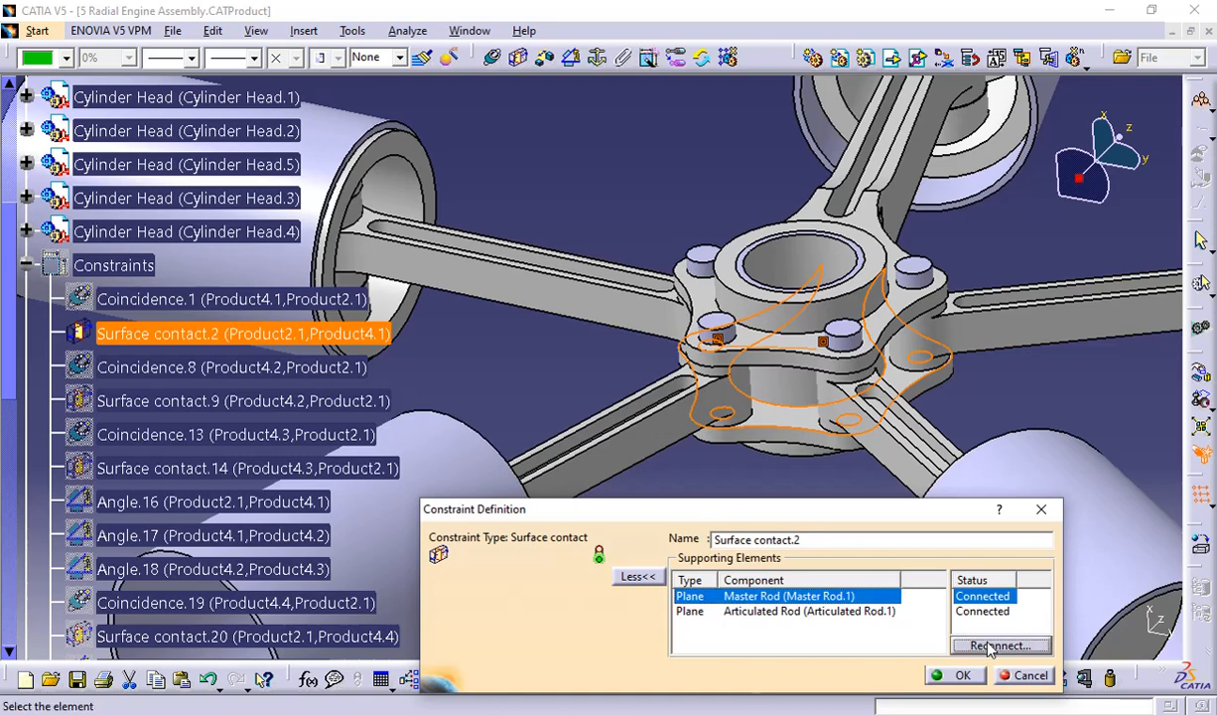
click(742, 285)
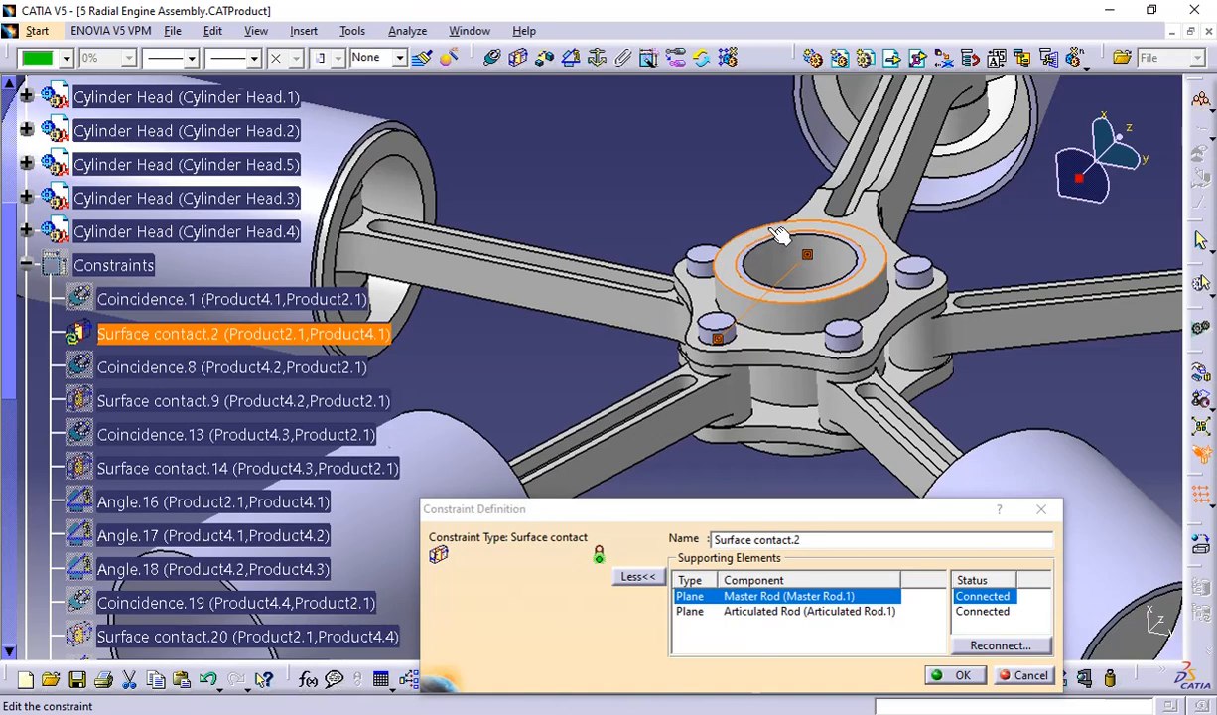
scroll(772, 230, up, 4)
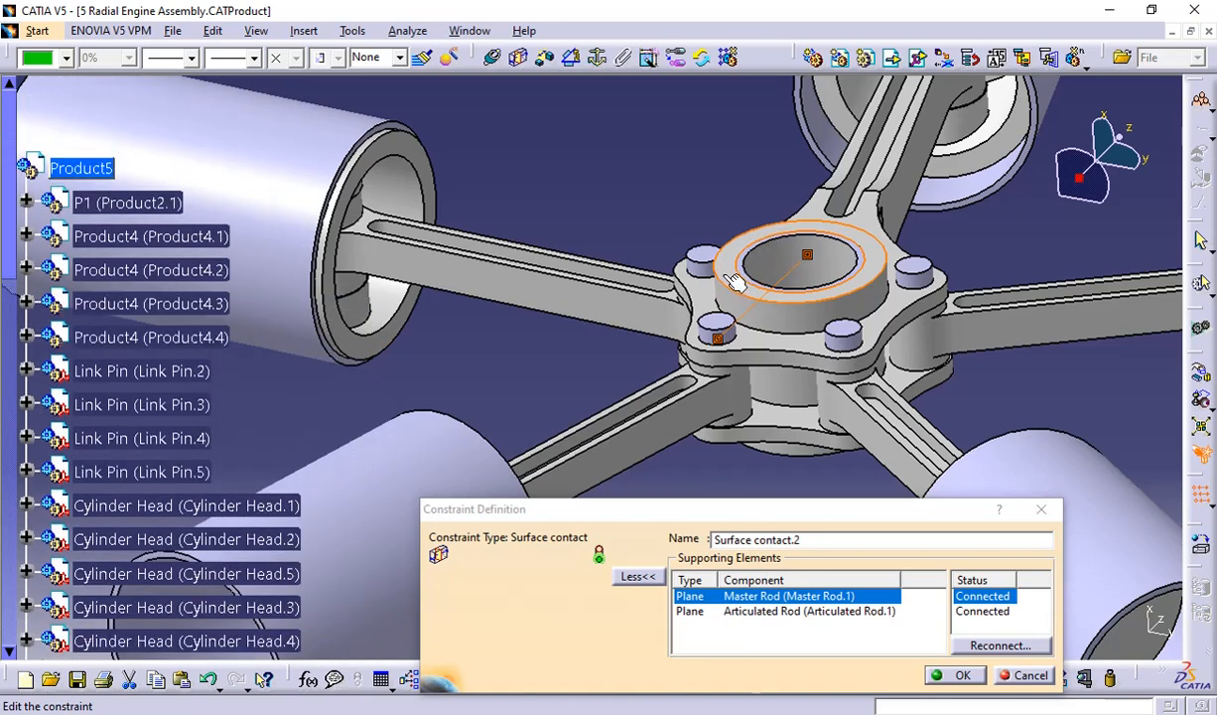
click(955, 675)
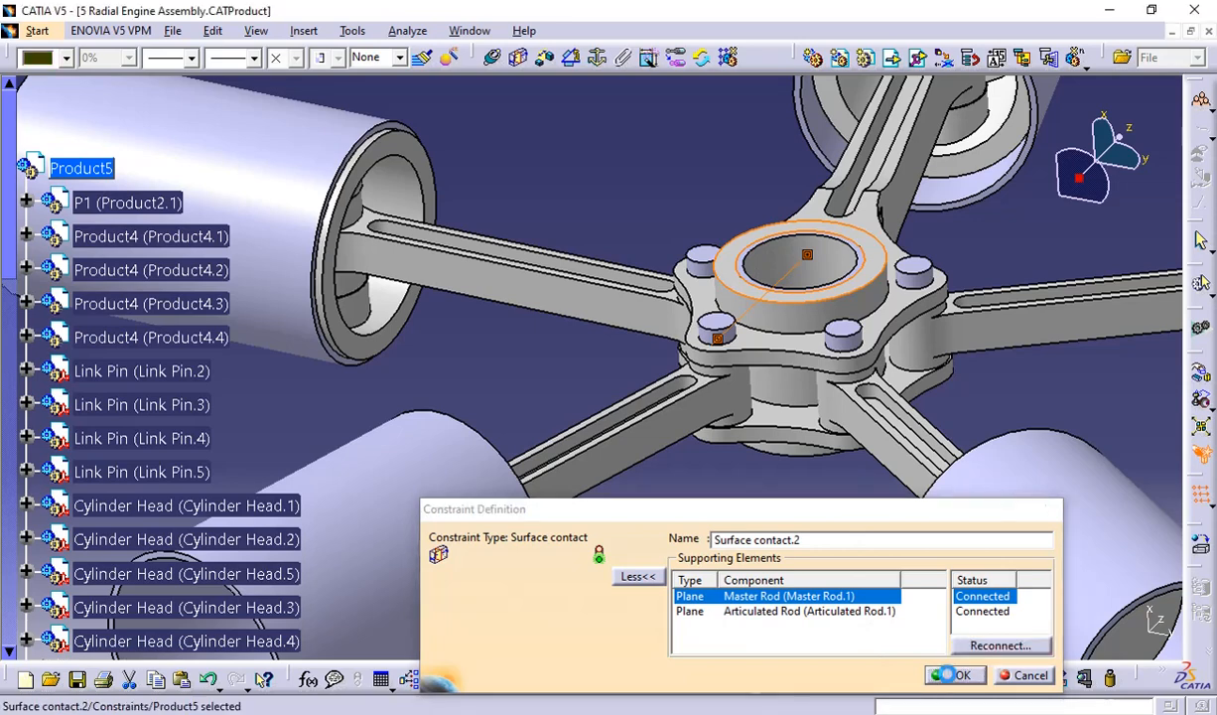
middle_drag(819, 552, 782, 398)
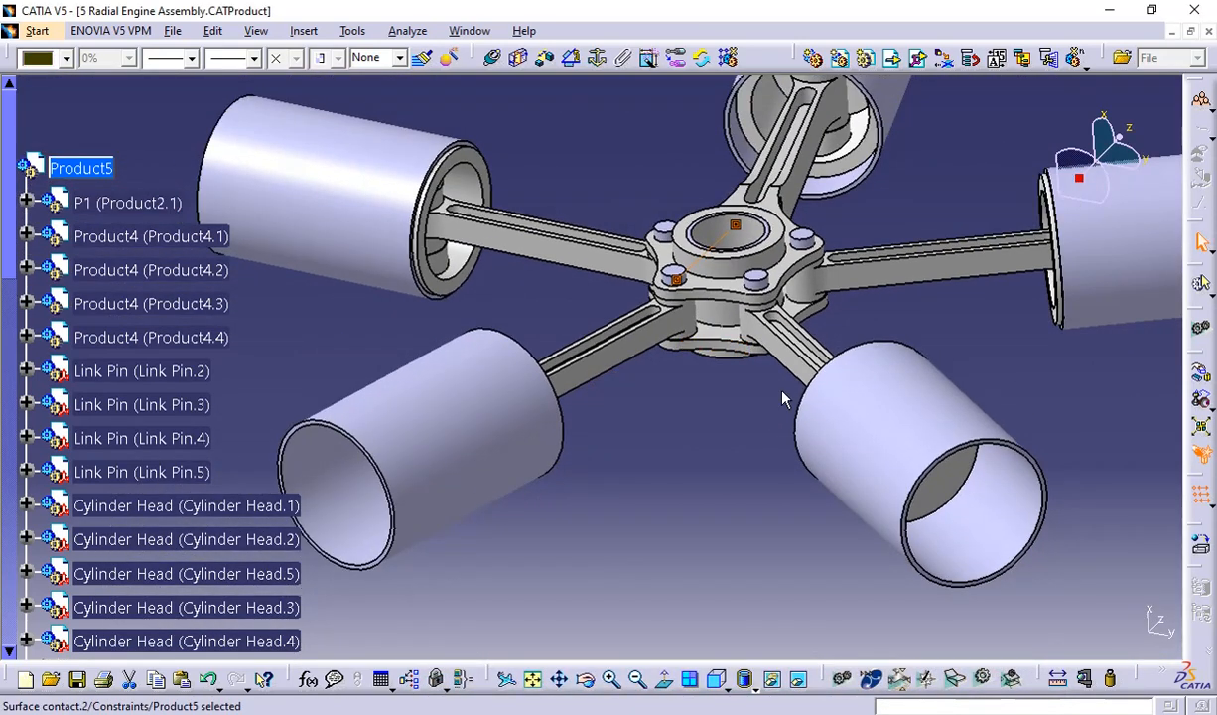
Update the assembly and inspect how the articulated rod is positioned against the top ring face of the central hub
key(ctrl+u)
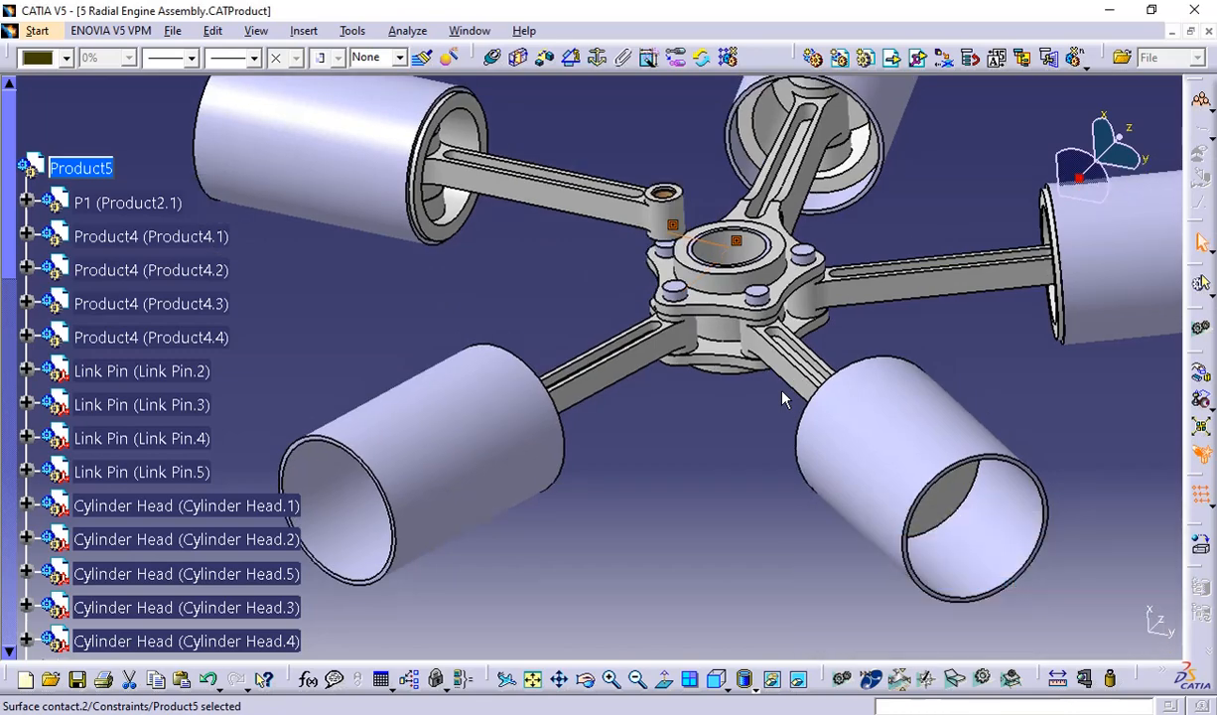
middle_drag(650, 459, 749, 359)
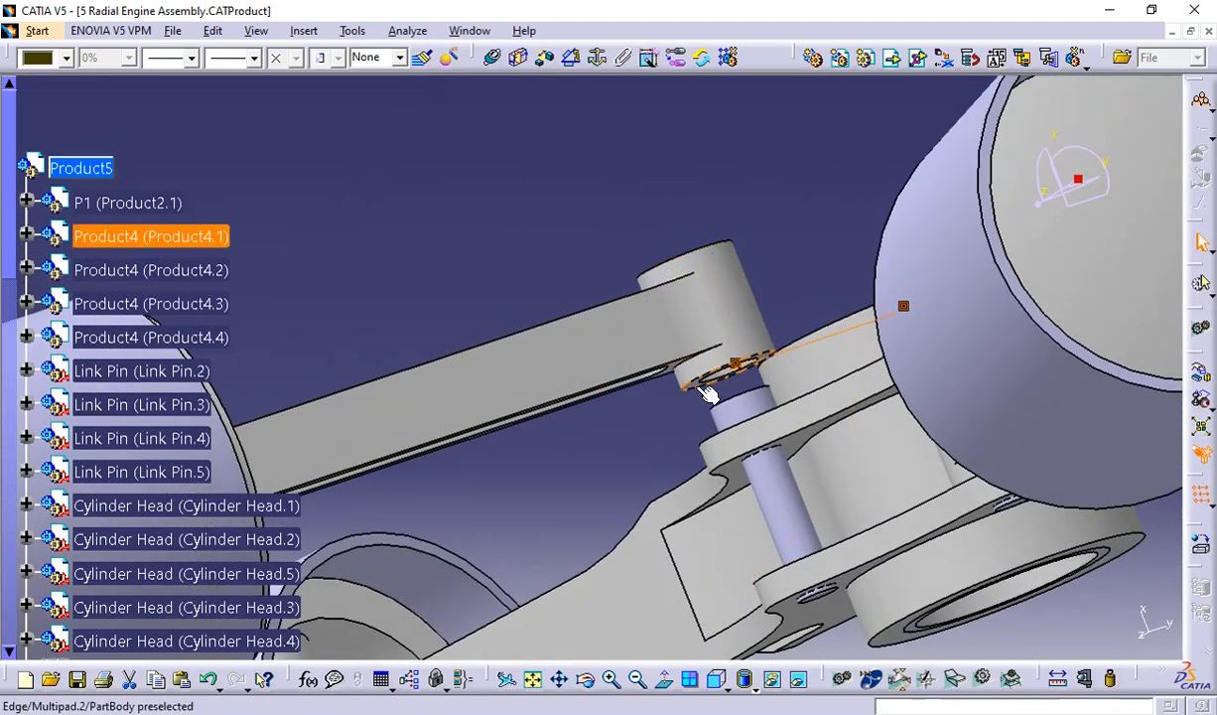
middle_drag(774, 274, 711, 425)
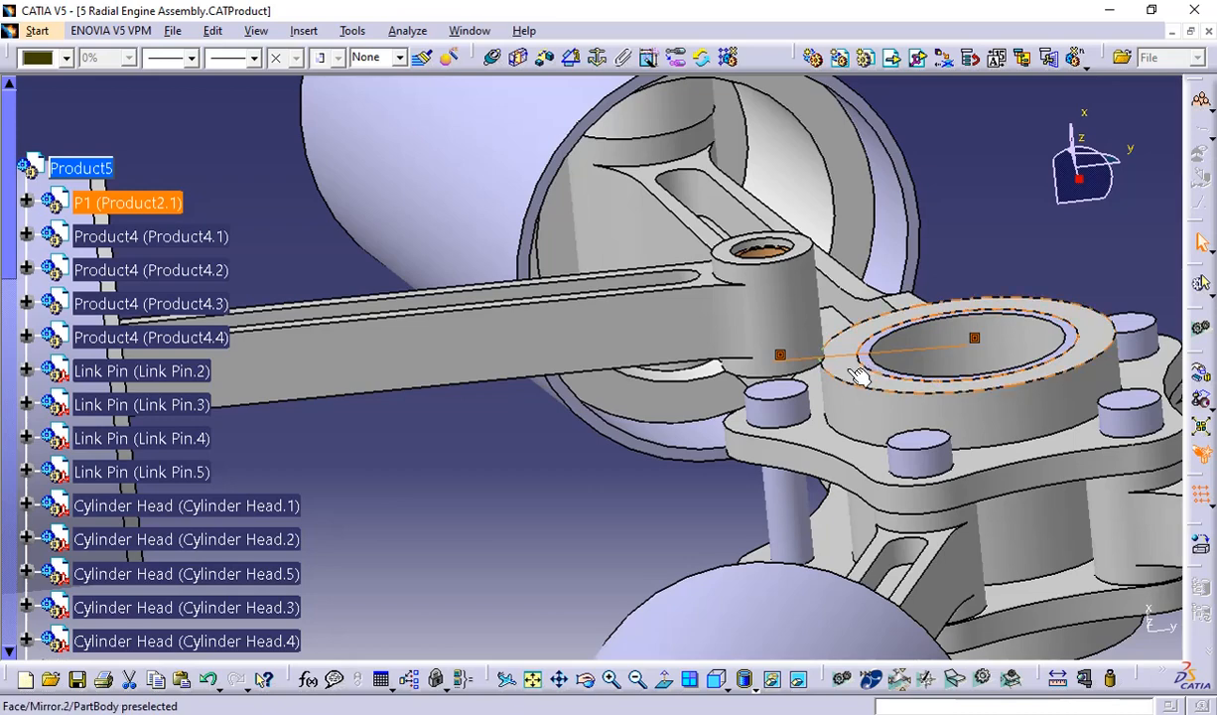
middle_drag(881, 397, 834, 467)
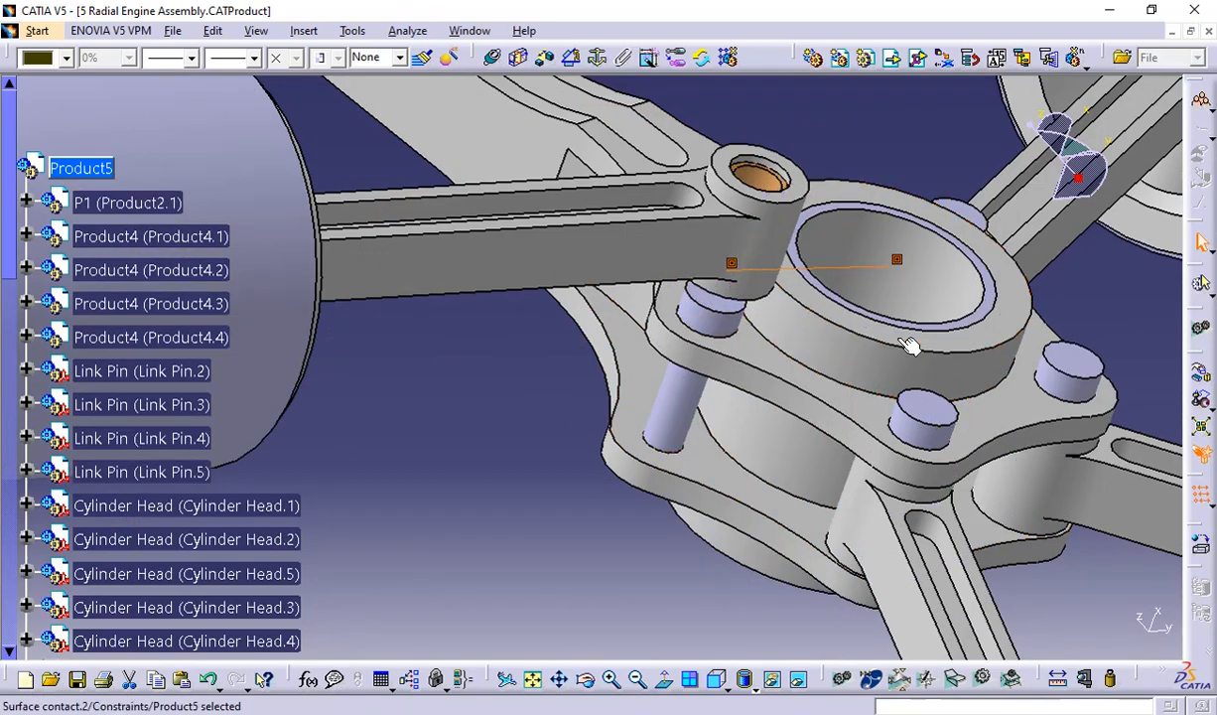
middle_drag(911, 347, 784, 300)
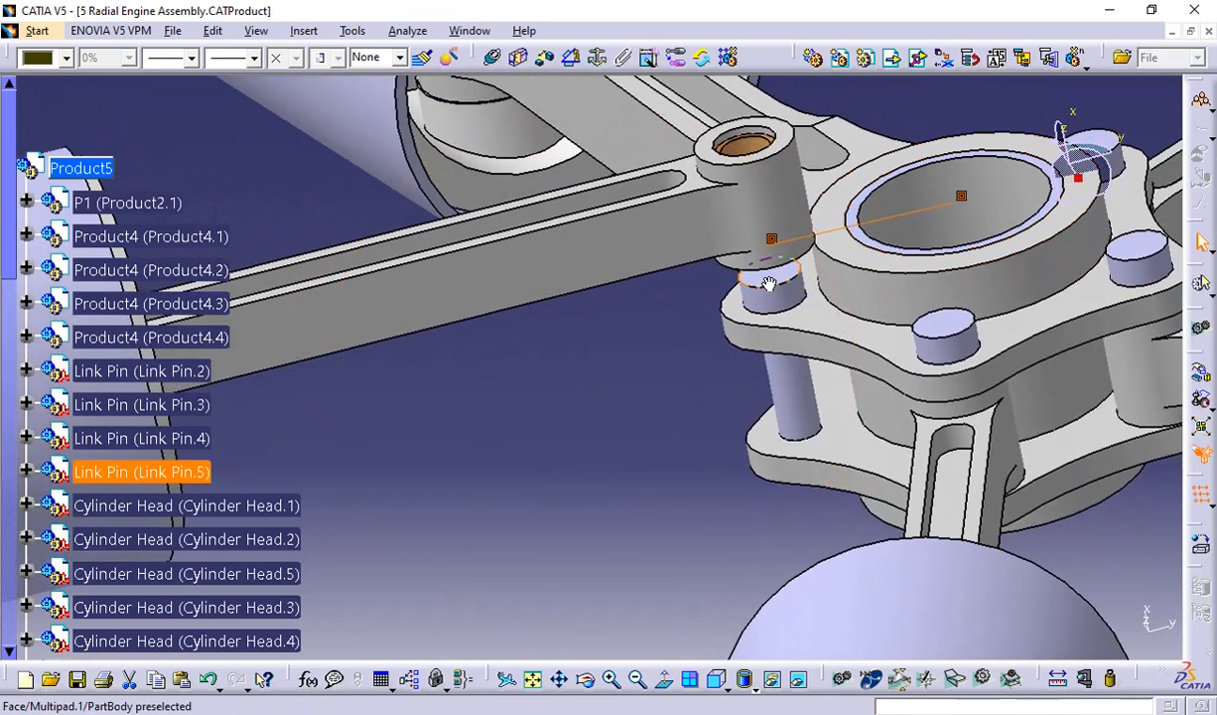
click(784, 300)
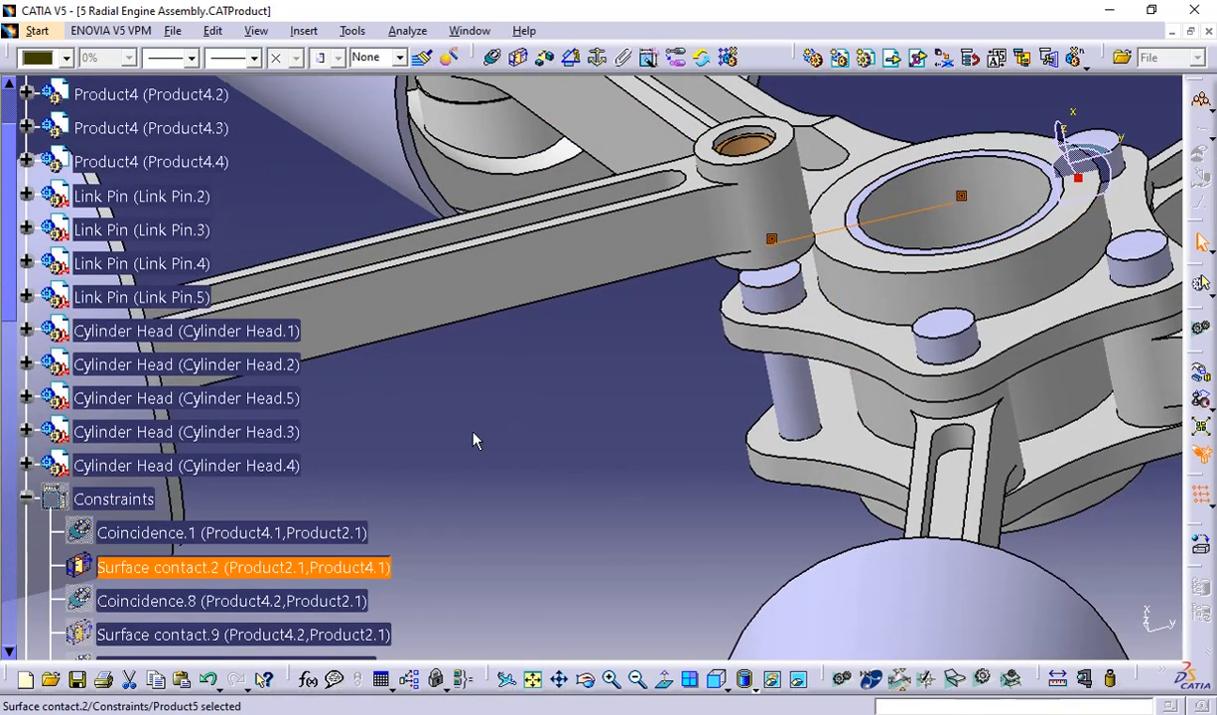
middle_drag(670, 396, 579, 326)
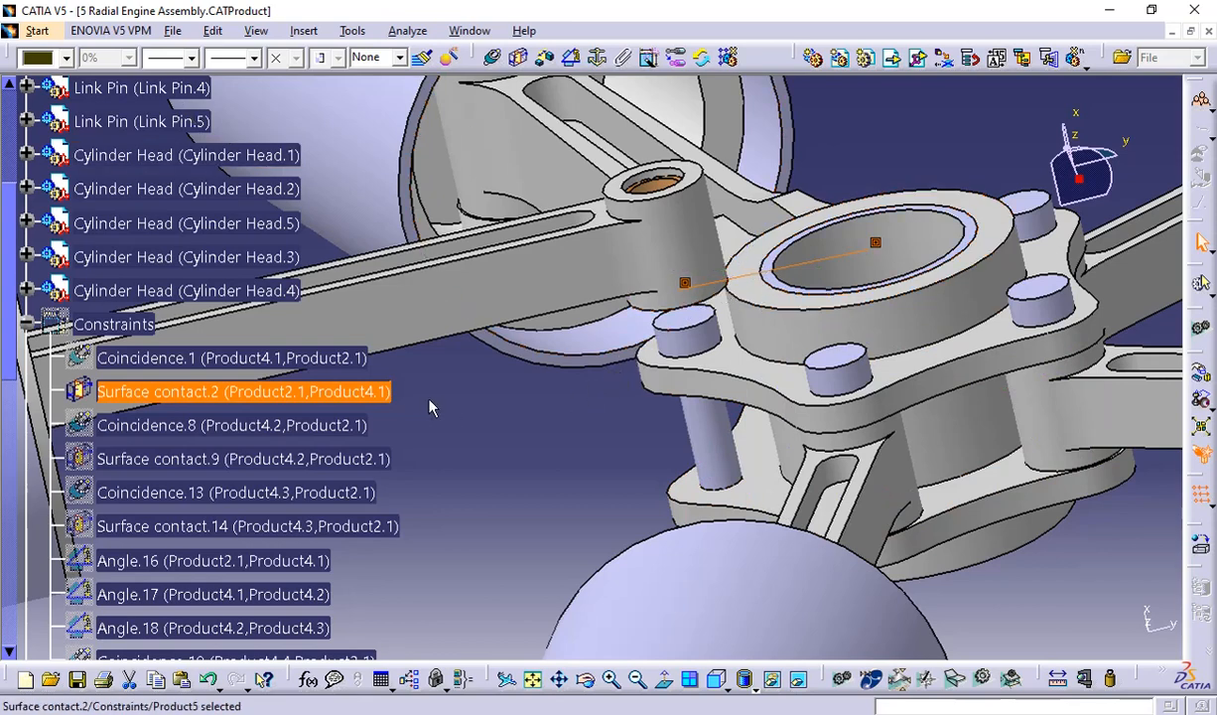
click(480, 422)
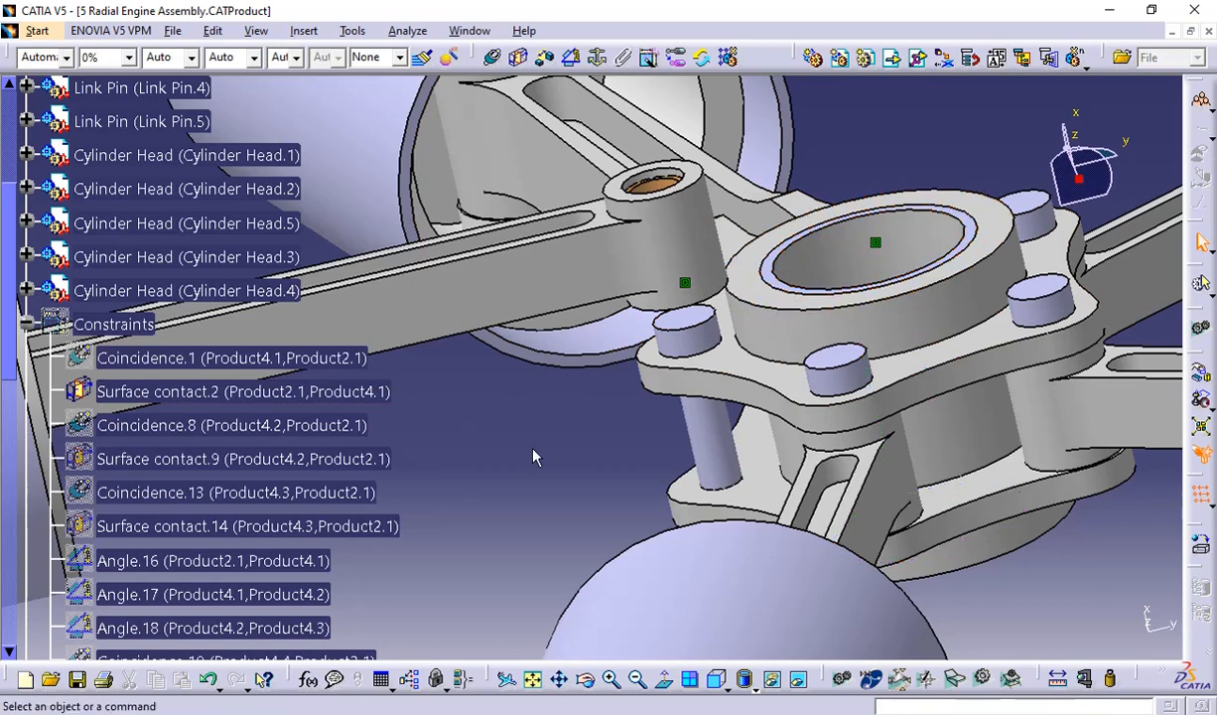
Reopen the definition of Surface contact.2 with its supporting elements and highlight the Articulated Rod and Master Rod planes in turn
double_click(282, 391)
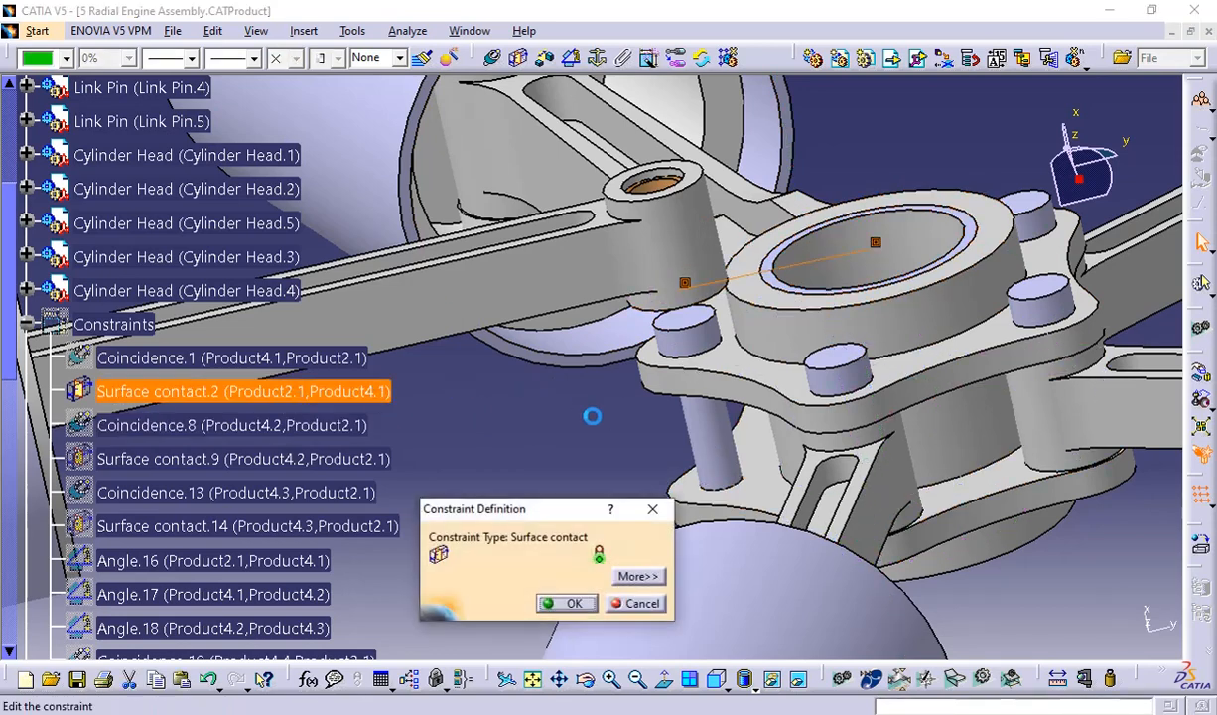
click(637, 576)
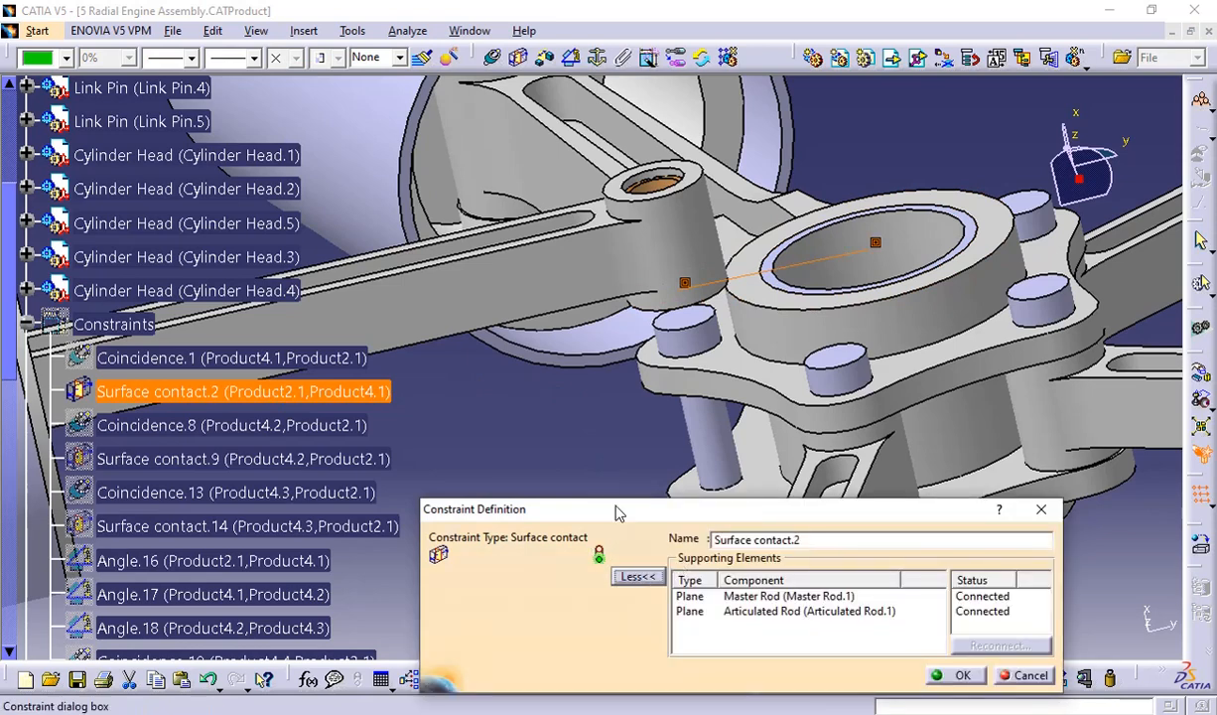
drag(616, 512, 591, 412)
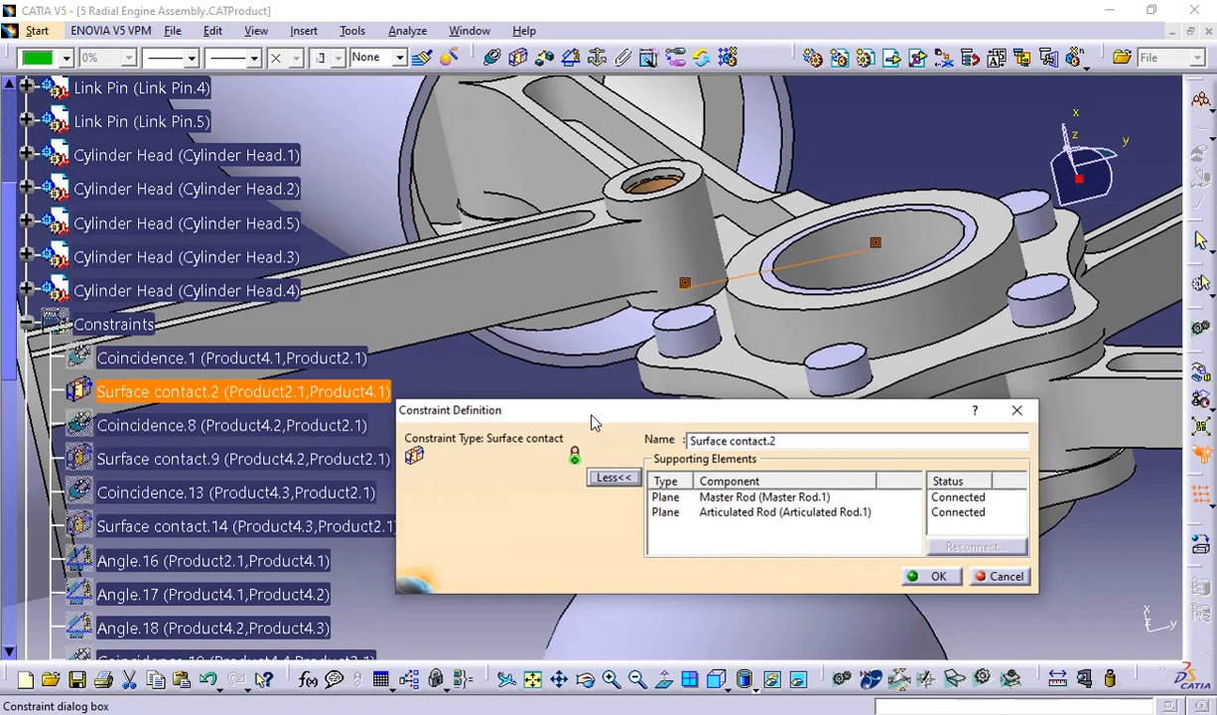
click(731, 511)
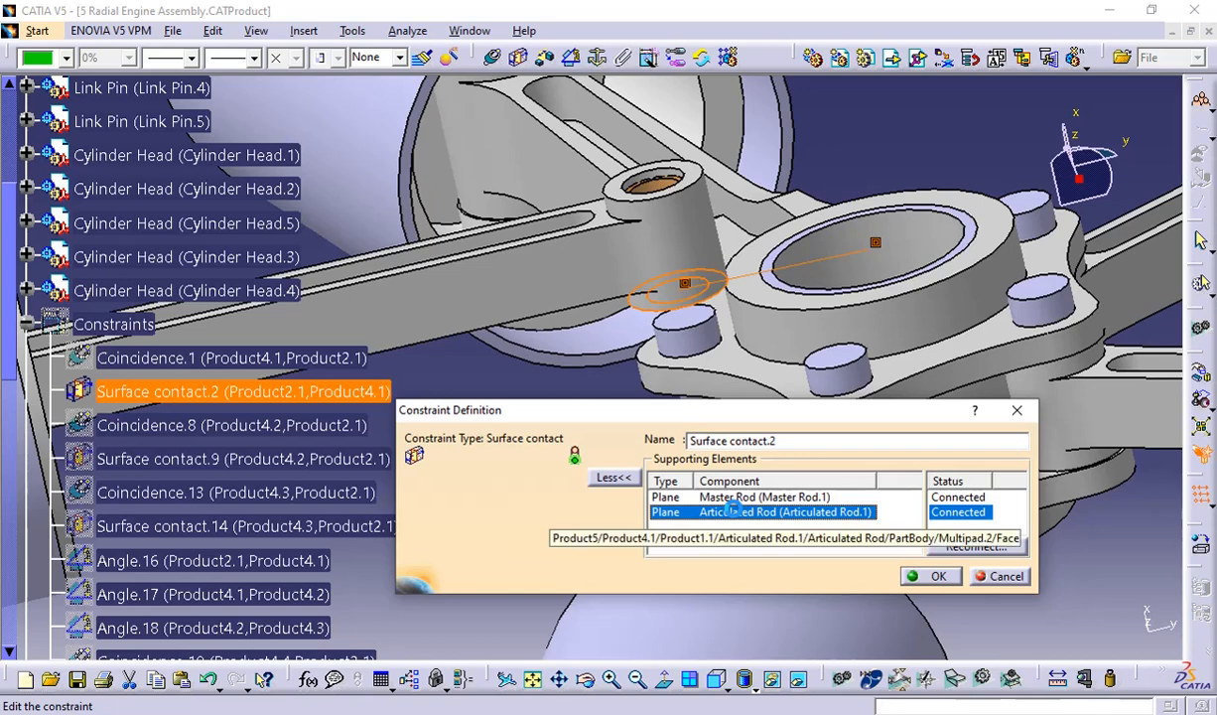
click(716, 497)
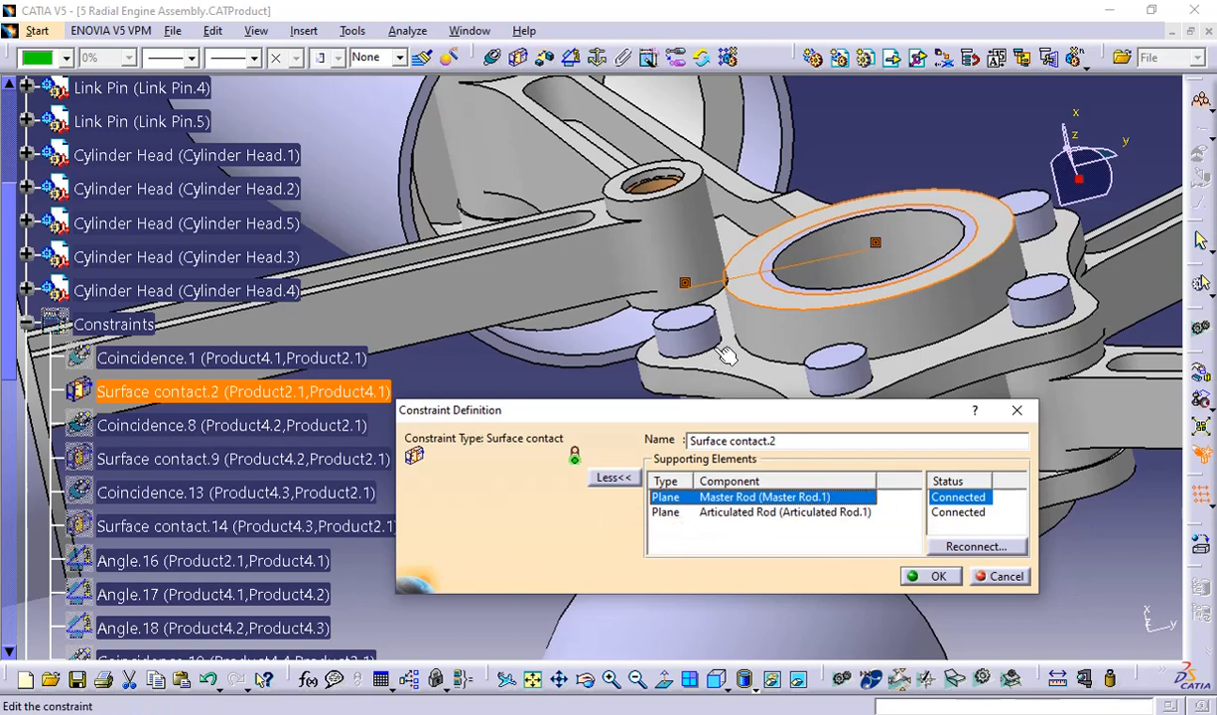
Reconnect the Master Rod plane of Surface contact.2 to the upper face of the hub's lower flange and accept the definition
scroll(739, 355, down, 1)
middle_drag(739, 356, 740, 245)
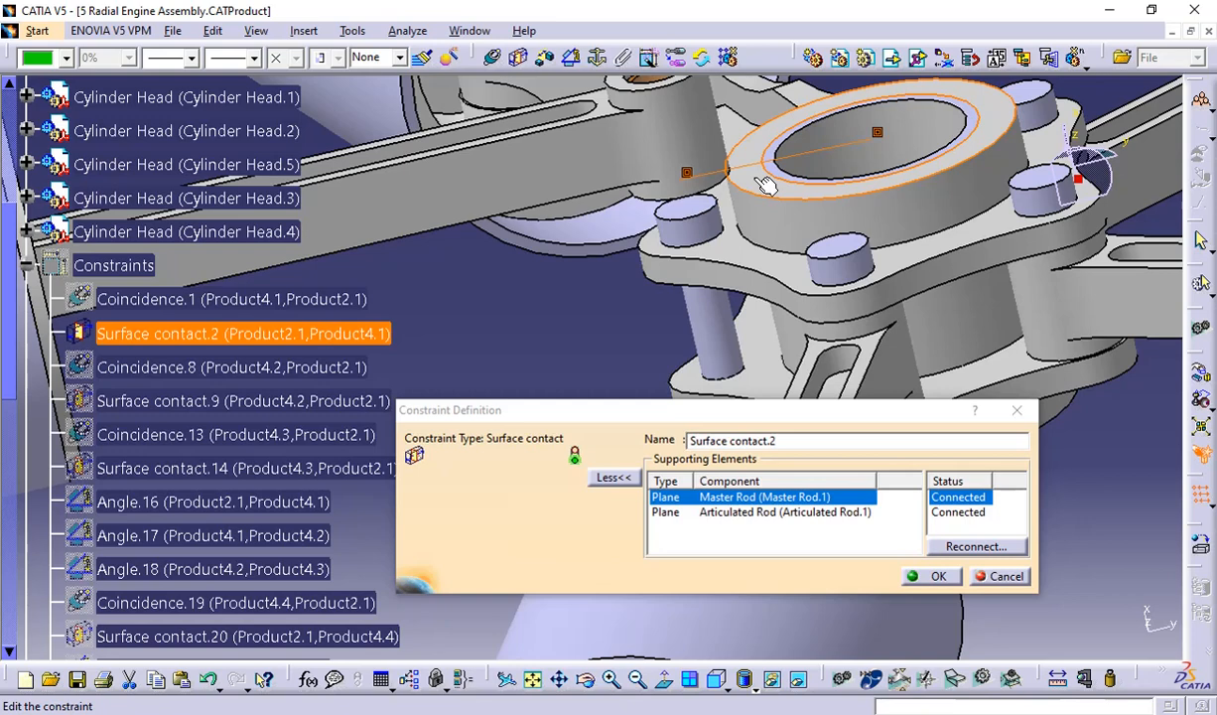
click(965, 547)
middle_drag(749, 393, 728, 322)
click(729, 321)
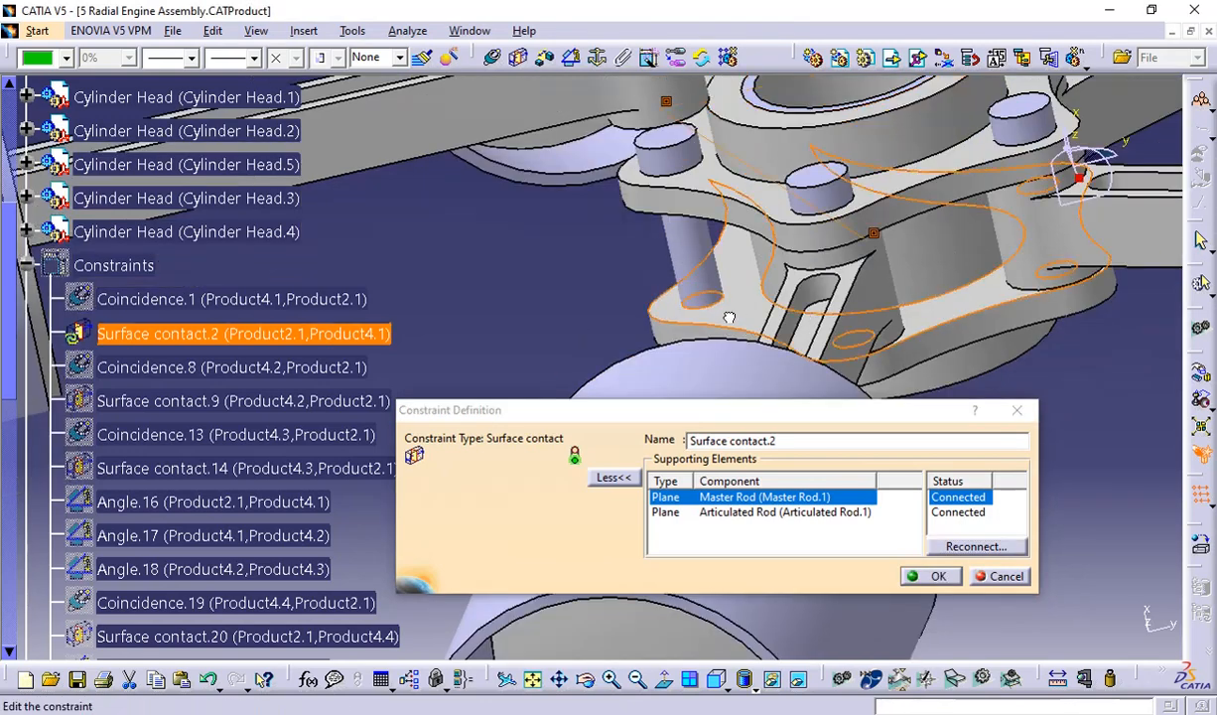
click(955, 577)
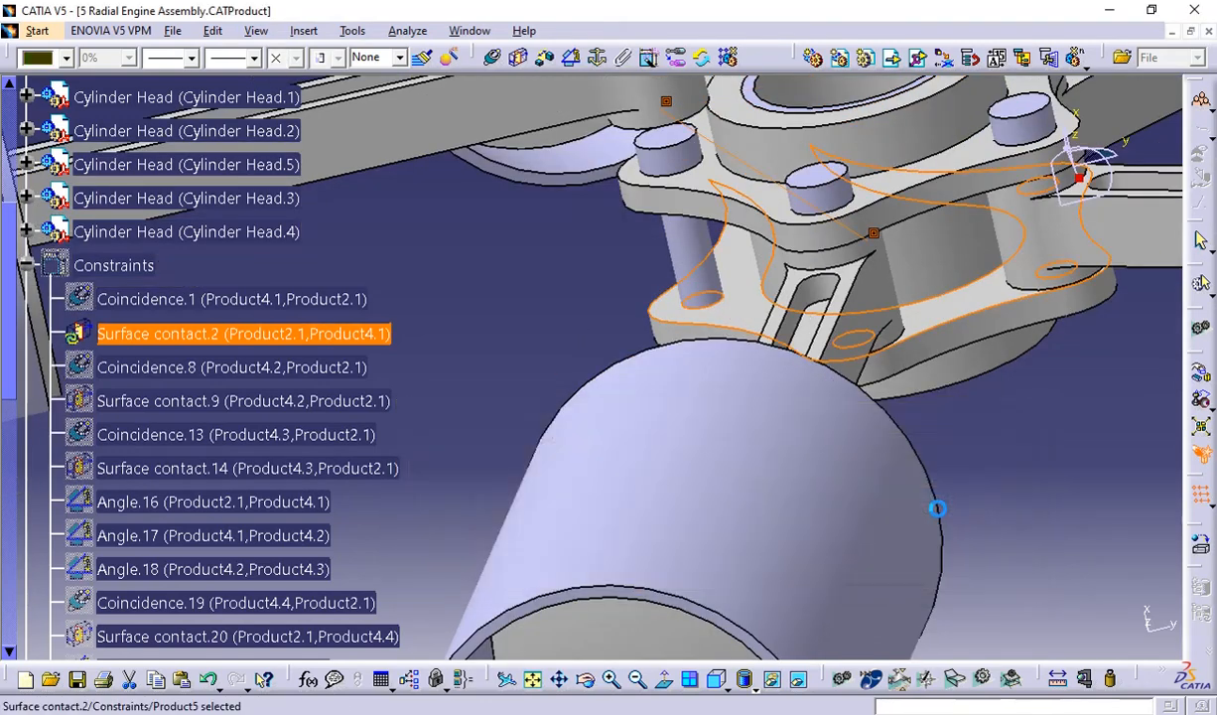
Update the assembly and inspect the articulated rod between the hub flanges
middle_drag(978, 510, 943, 513)
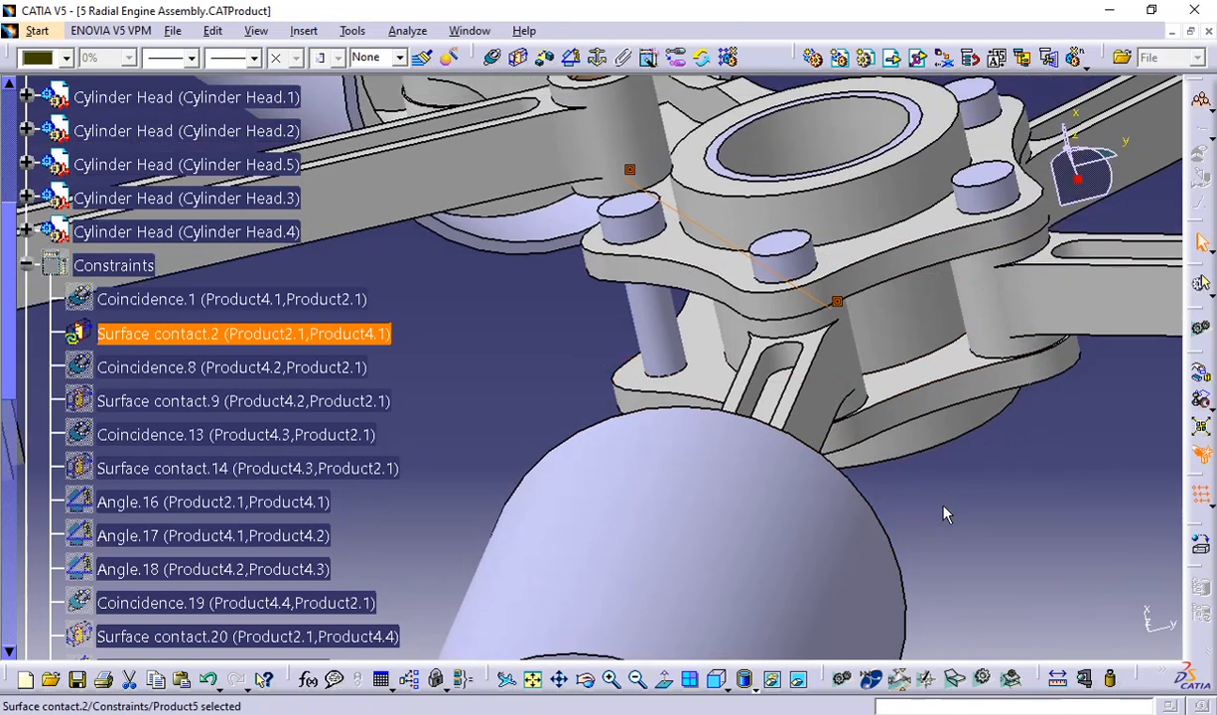
key(ctrl+u)
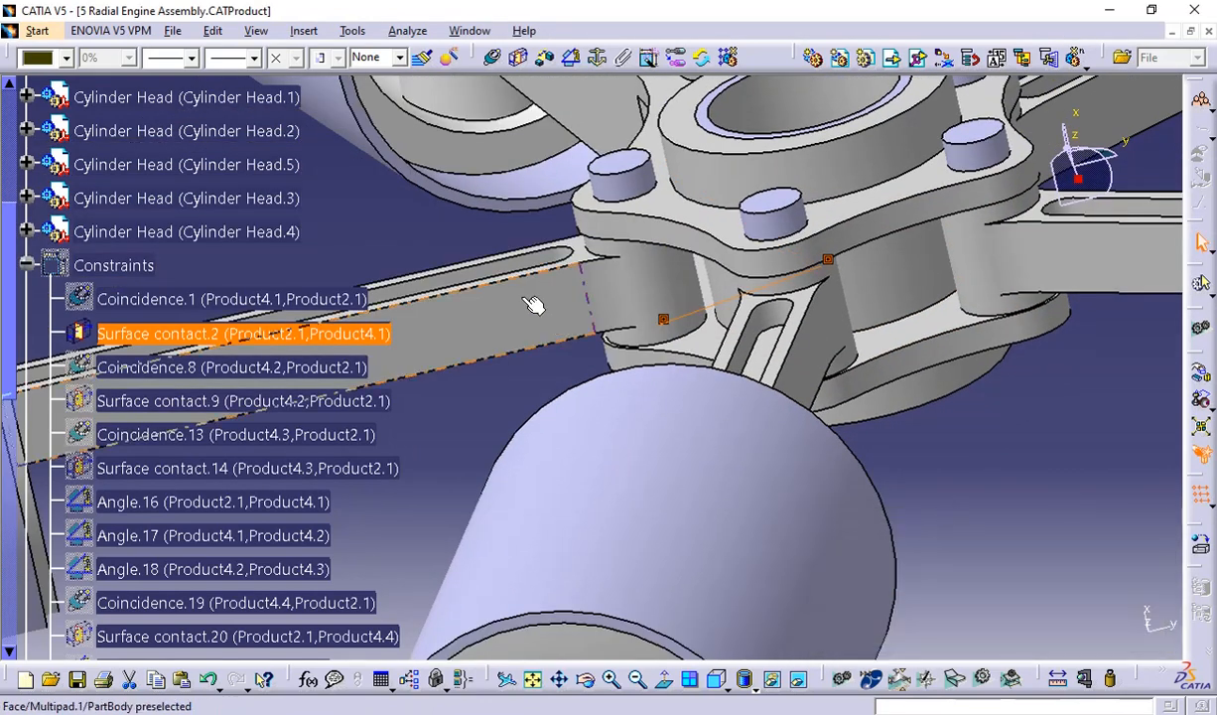
middle_drag(535, 304, 543, 484)
click(468, 442)
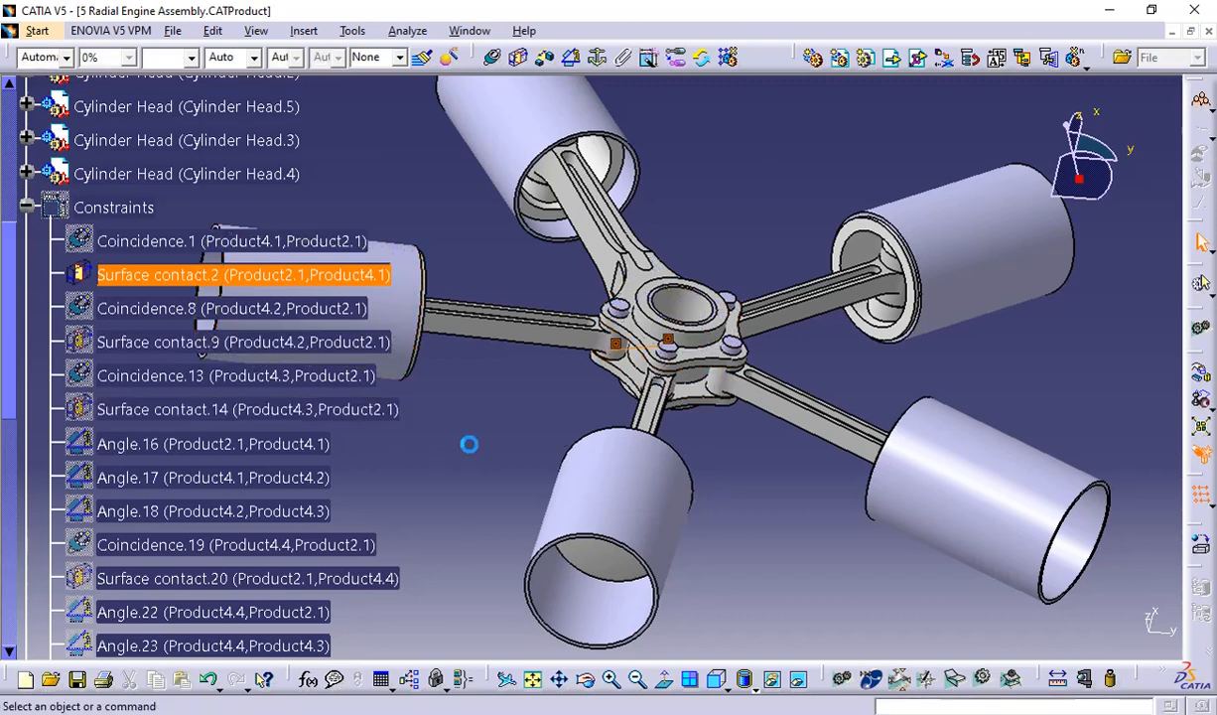
Undo the updates and the Master Rod reconnections of Surface contact.2, and clear the selection
key(ctrl+z)
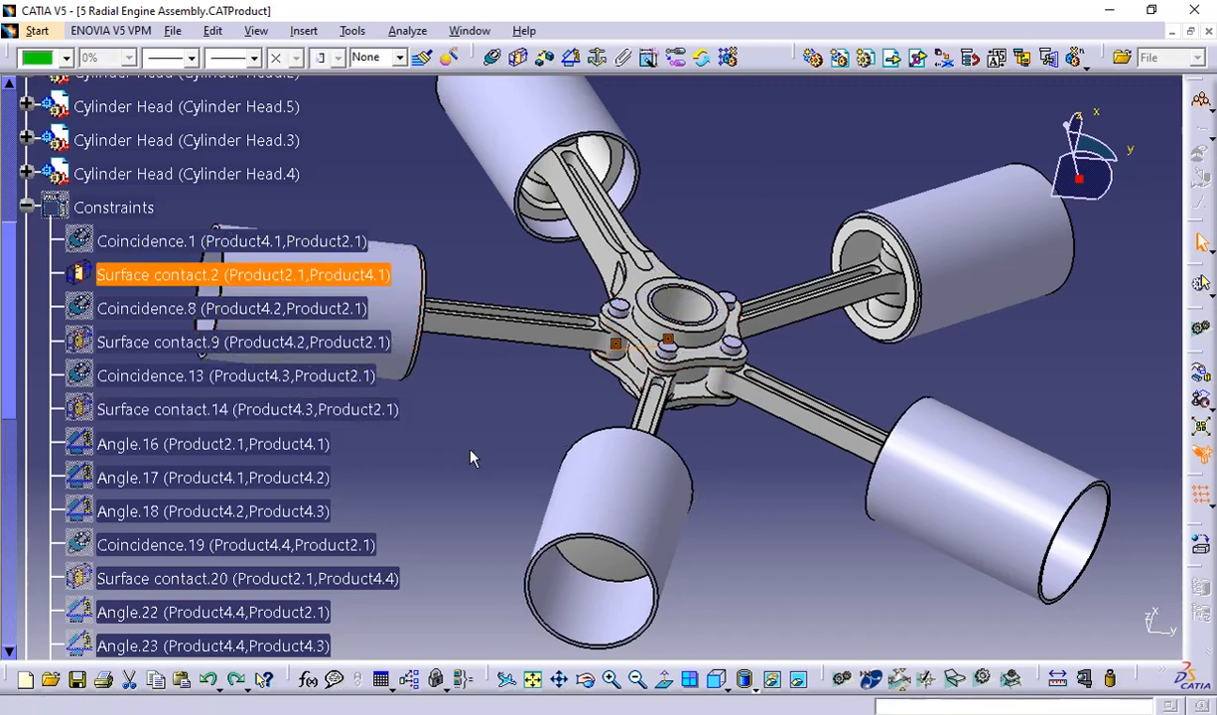
key(ctrl+z)
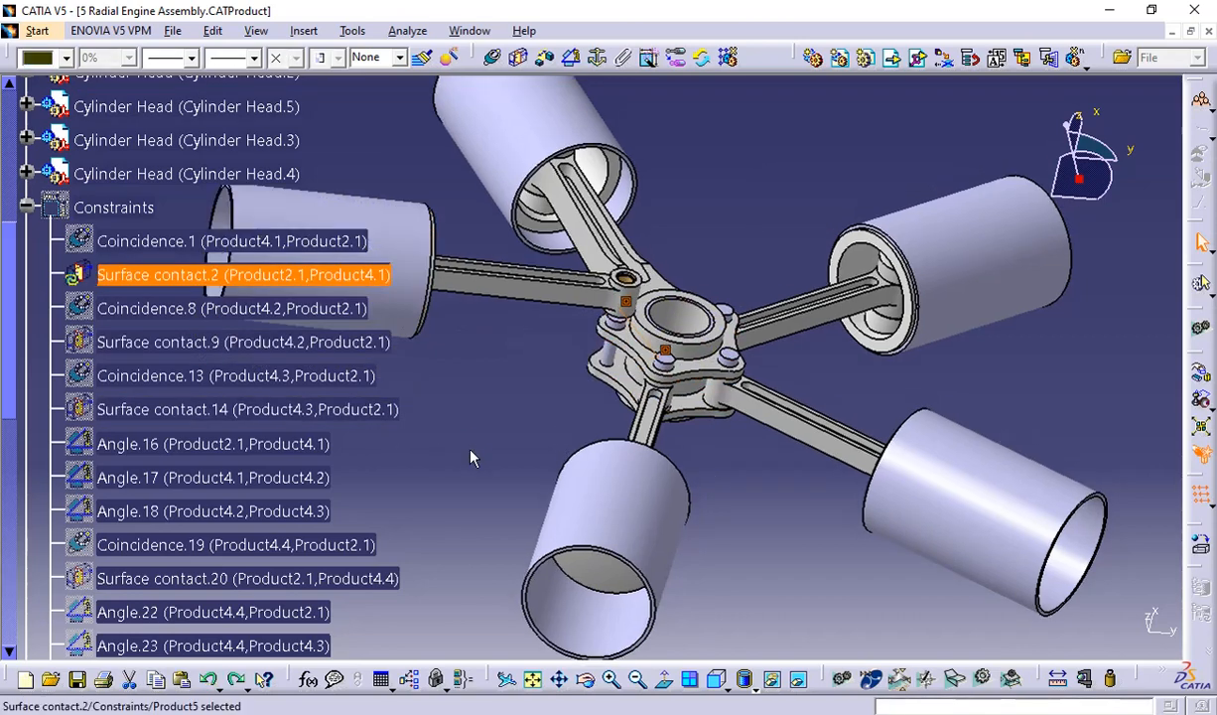
key(ctrl+z)
key(ctrl+z)
key(ctrl+z)
key(ctrl+z)
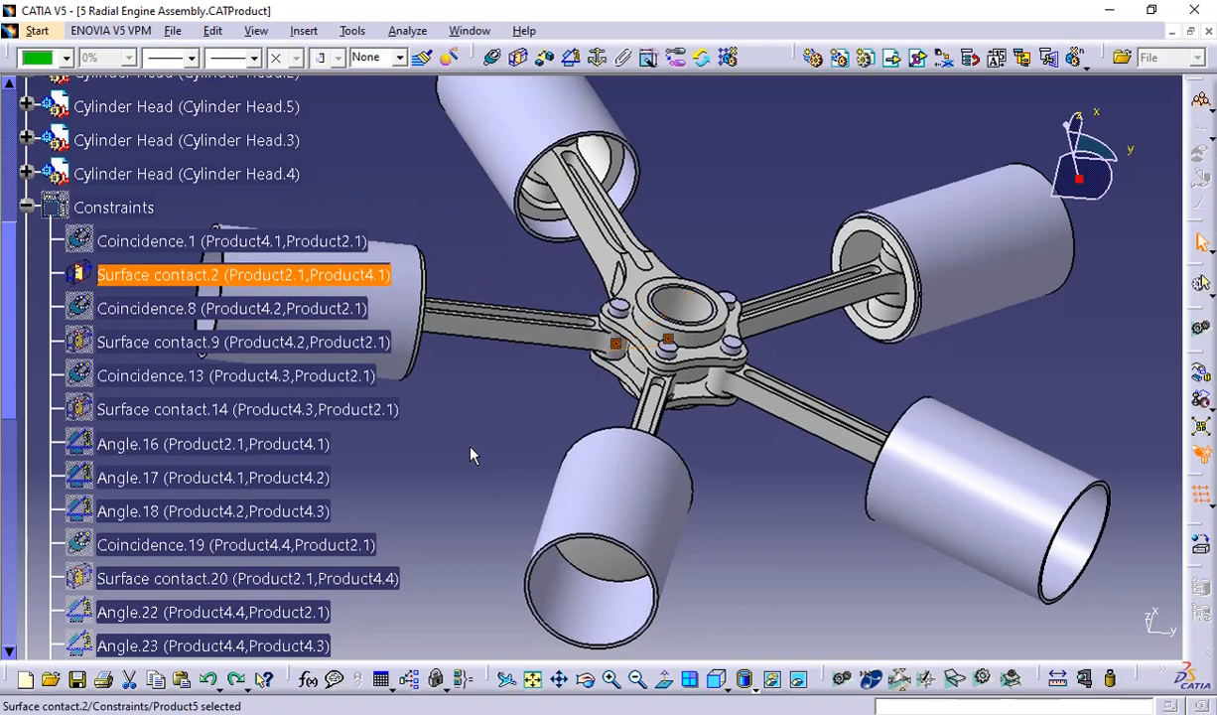
click(472, 455)
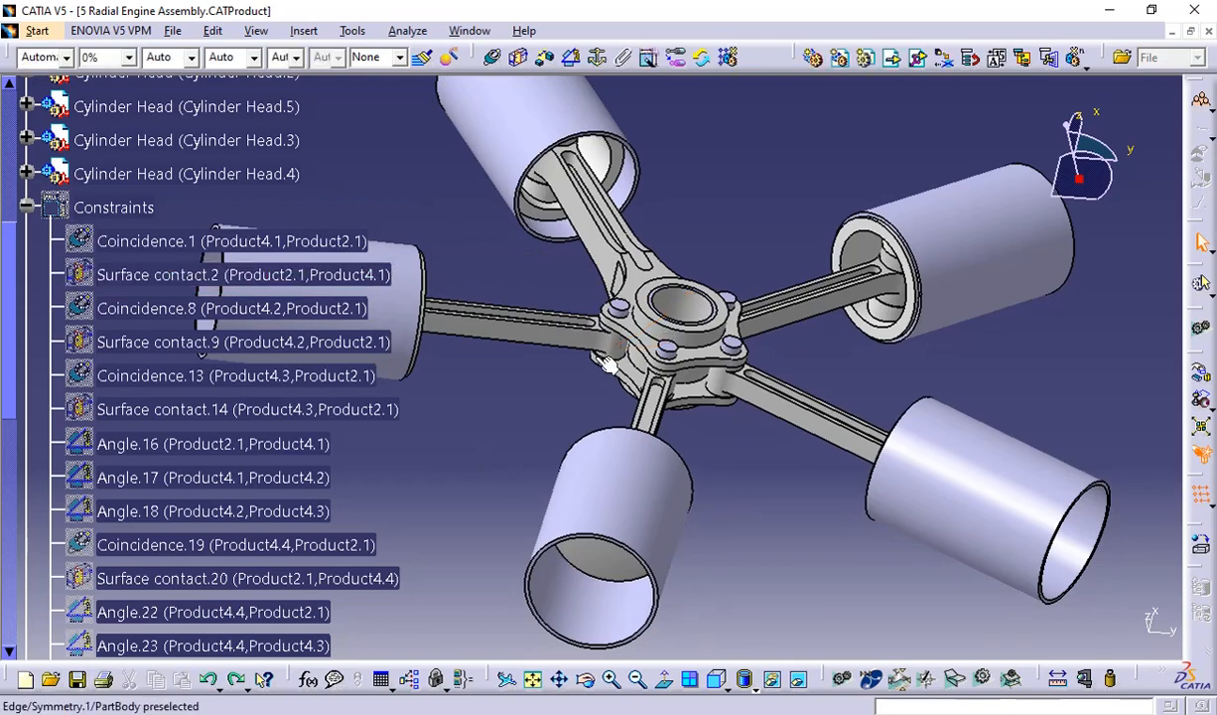
Show the hidden Coincidence.13 constraint between Product4.3 and Product2.1
middle_drag(584, 349, 452, 339)
scroll(451, 339, down, 5)
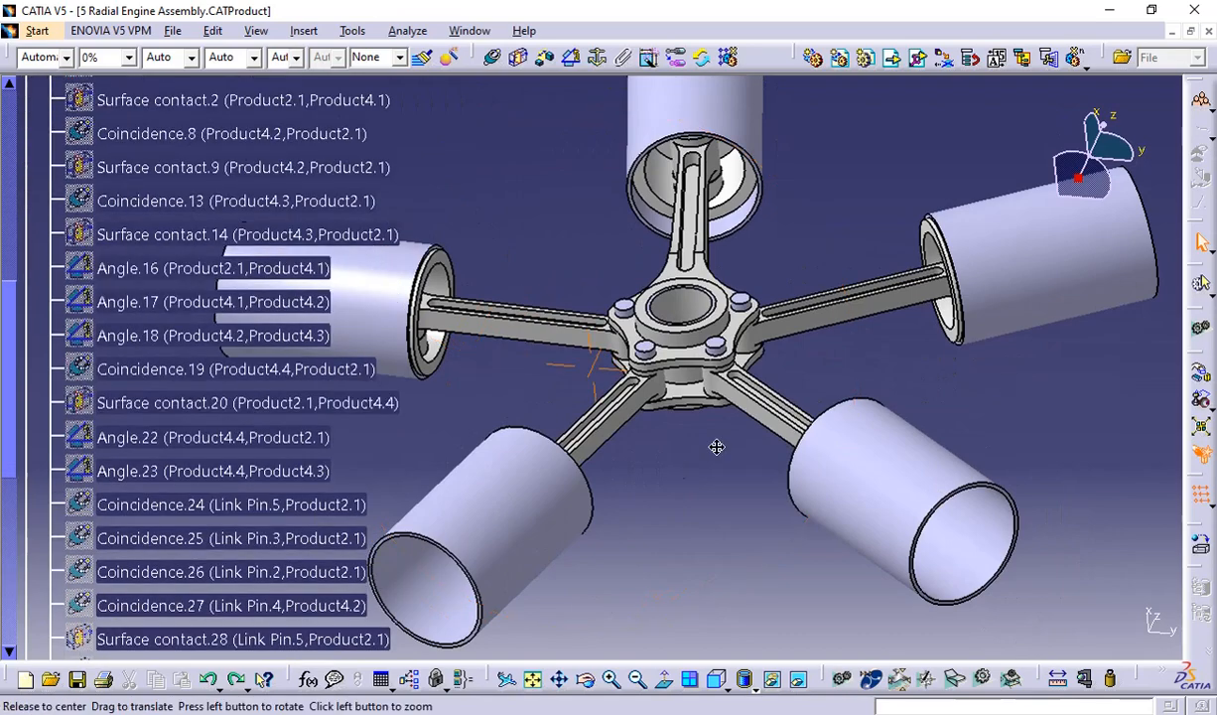
middle_drag(685, 457, 734, 332)
scroll(800, 440, up, 2)
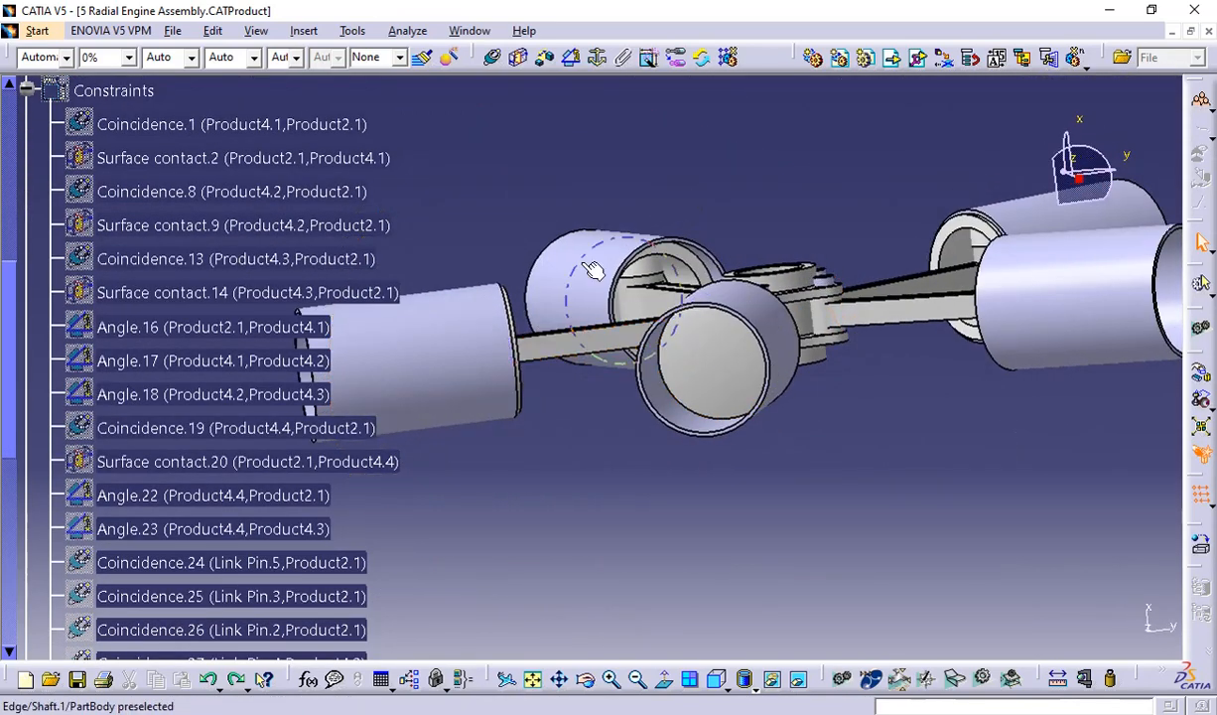
middle_drag(686, 222, 729, 351)
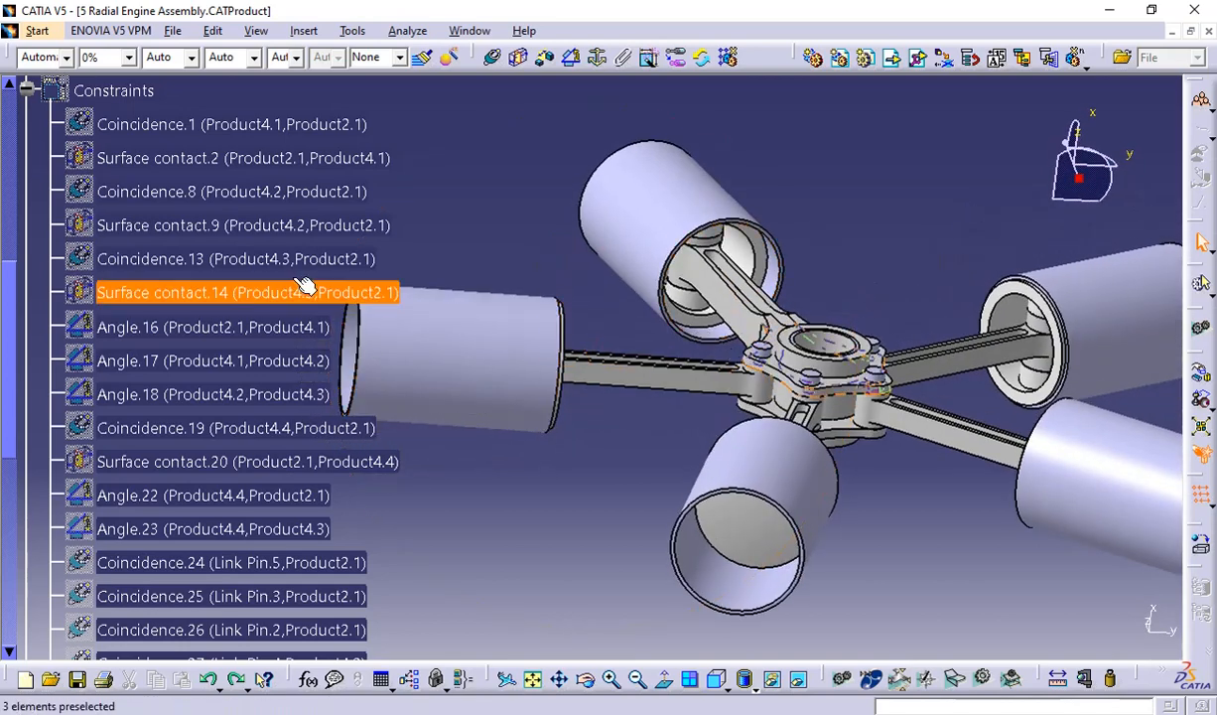
click(260, 260)
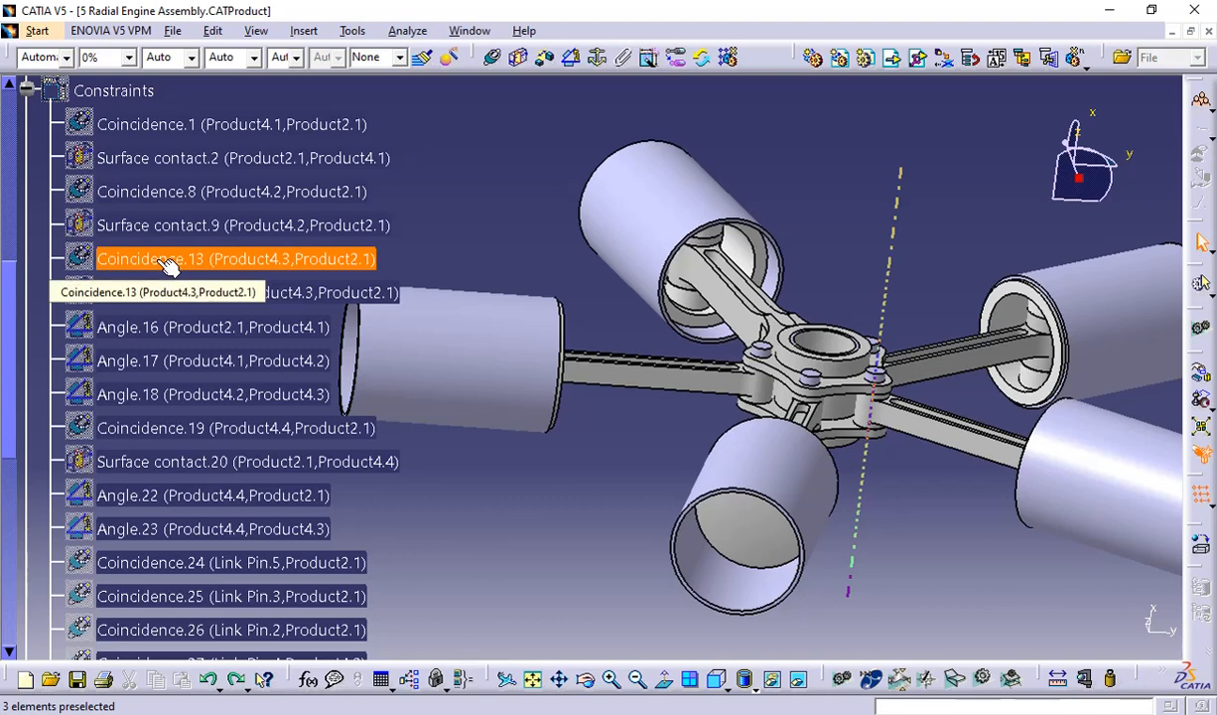
right_click(168, 263)
click(199, 318)
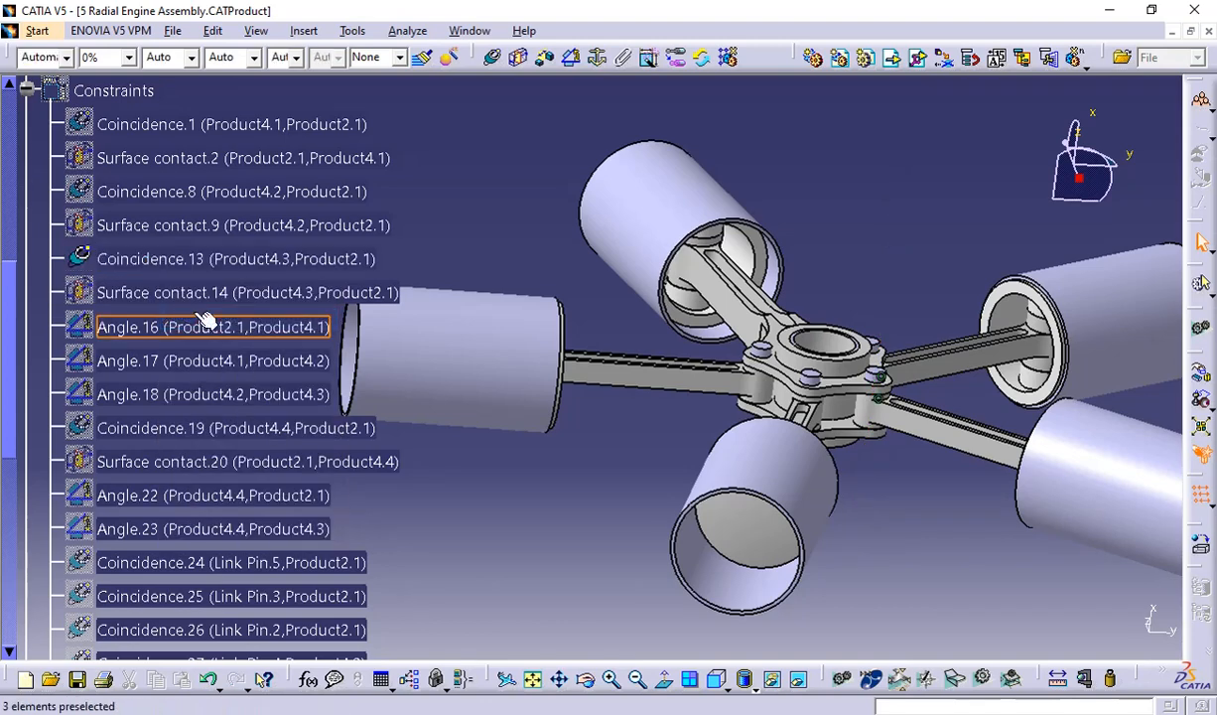
Open the definition of Coincidence.13 with its supporting elements and highlight the Articulated Rod line
click(230, 260)
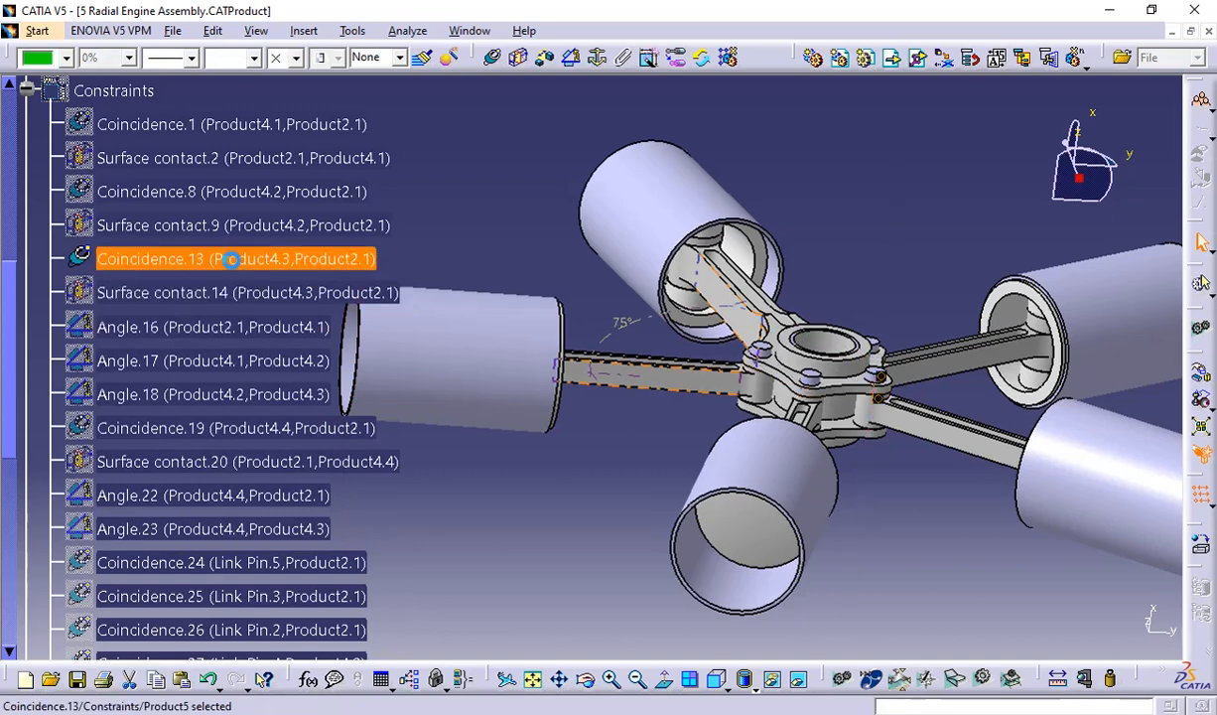
double_click(231, 260)
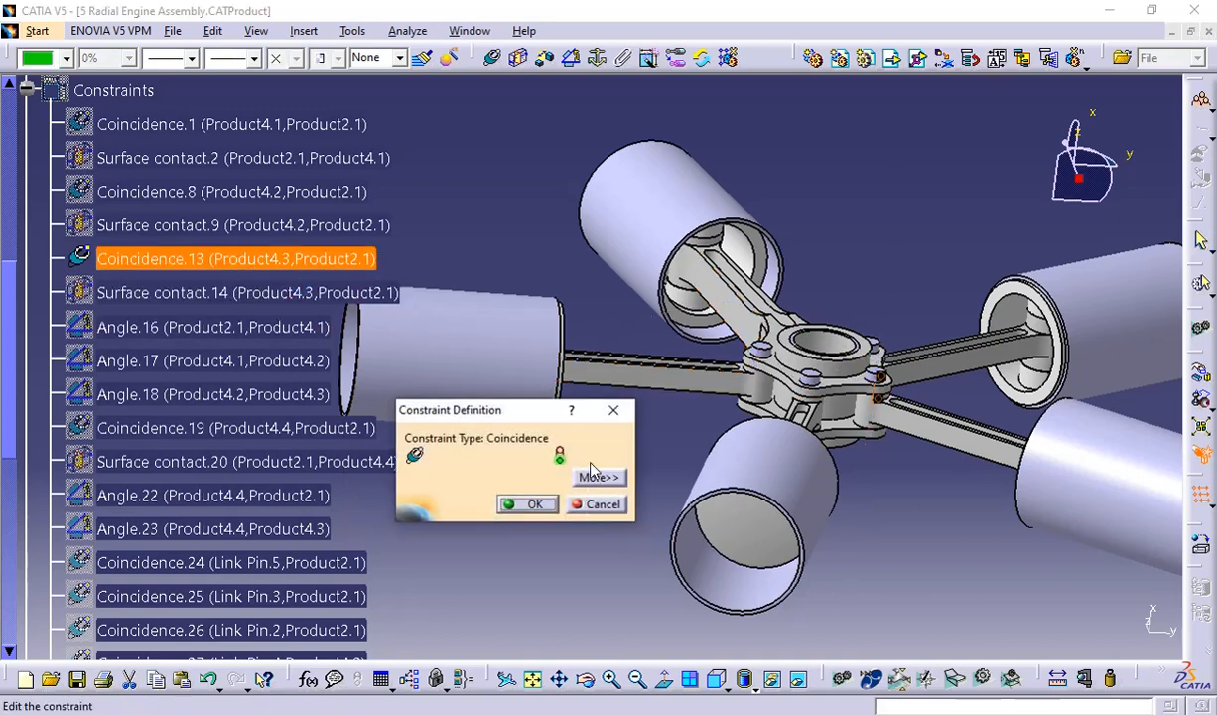
click(598, 477)
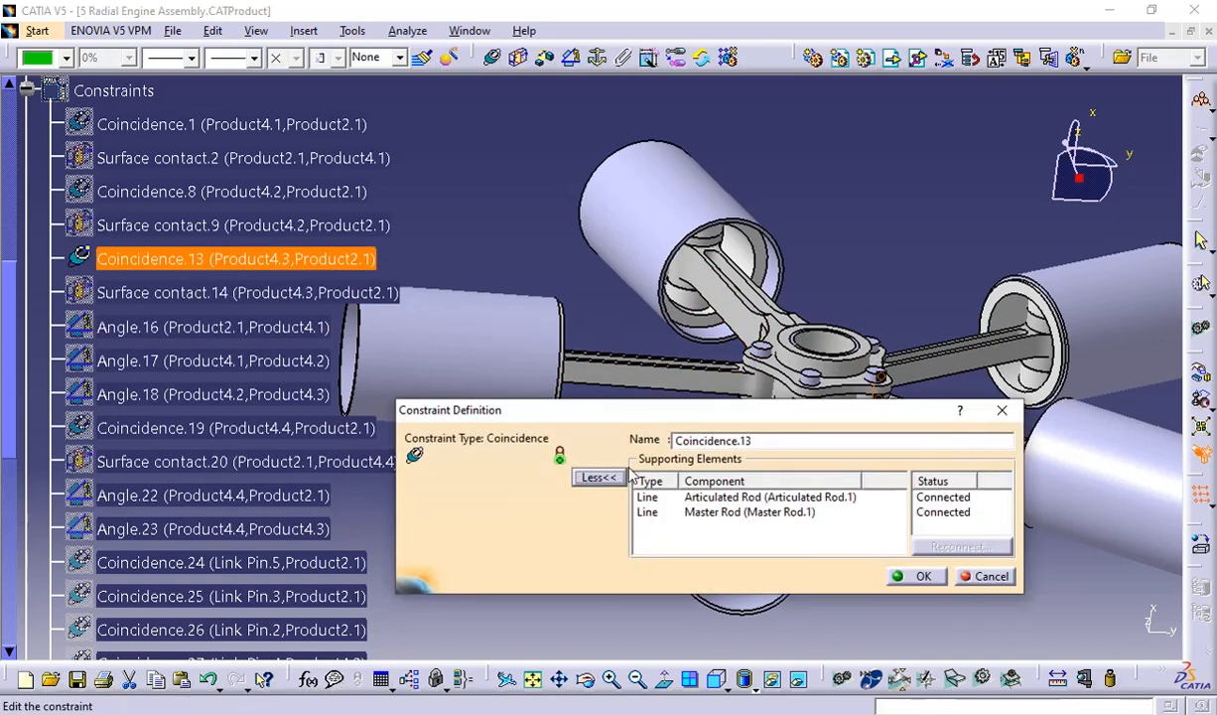
click(781, 496)
middle_drag(876, 244, 827, 367)
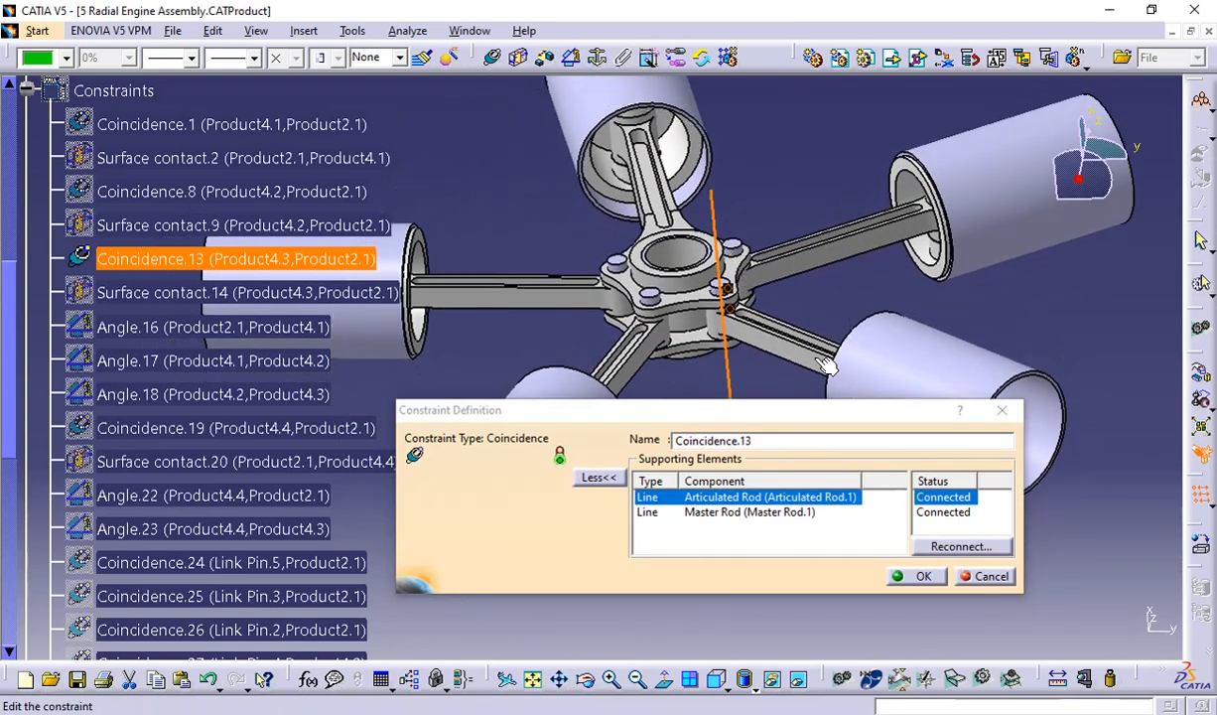
Reconnect the Master Rod line of Coincidence.13 to the Master Rod Bearing axis, accept the definition, and update the assembly
click(692, 510)
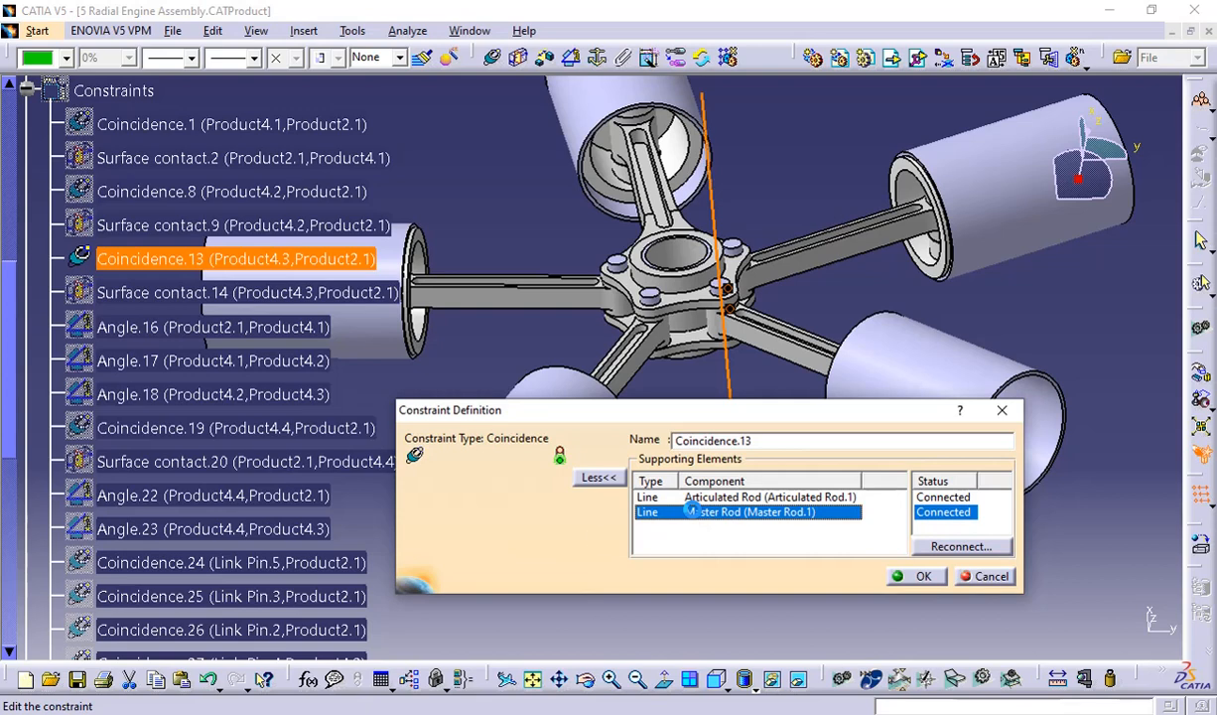
click(935, 554)
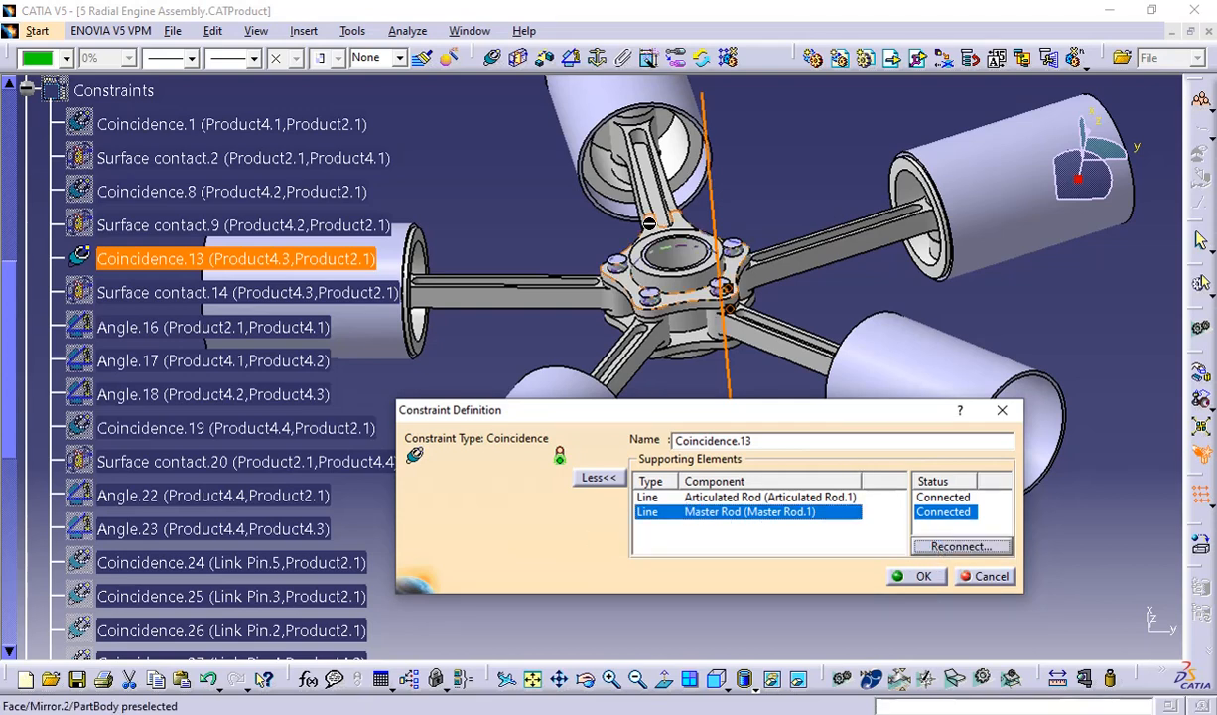
click(687, 257)
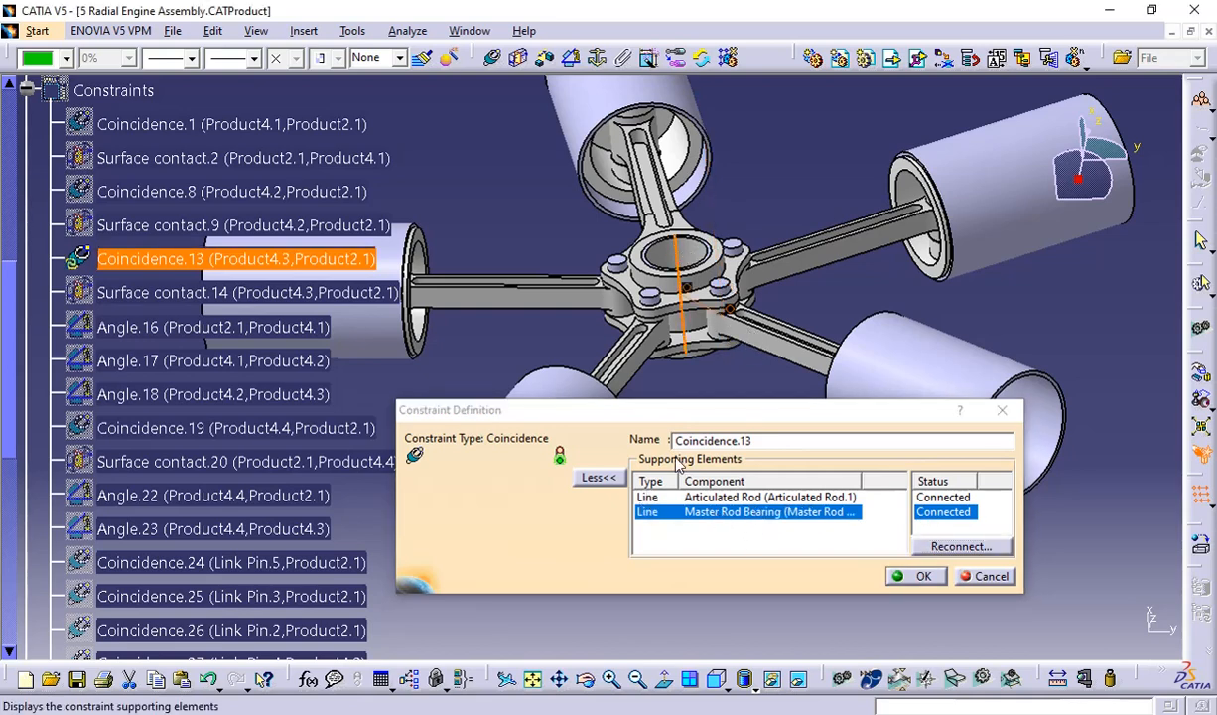
click(901, 575)
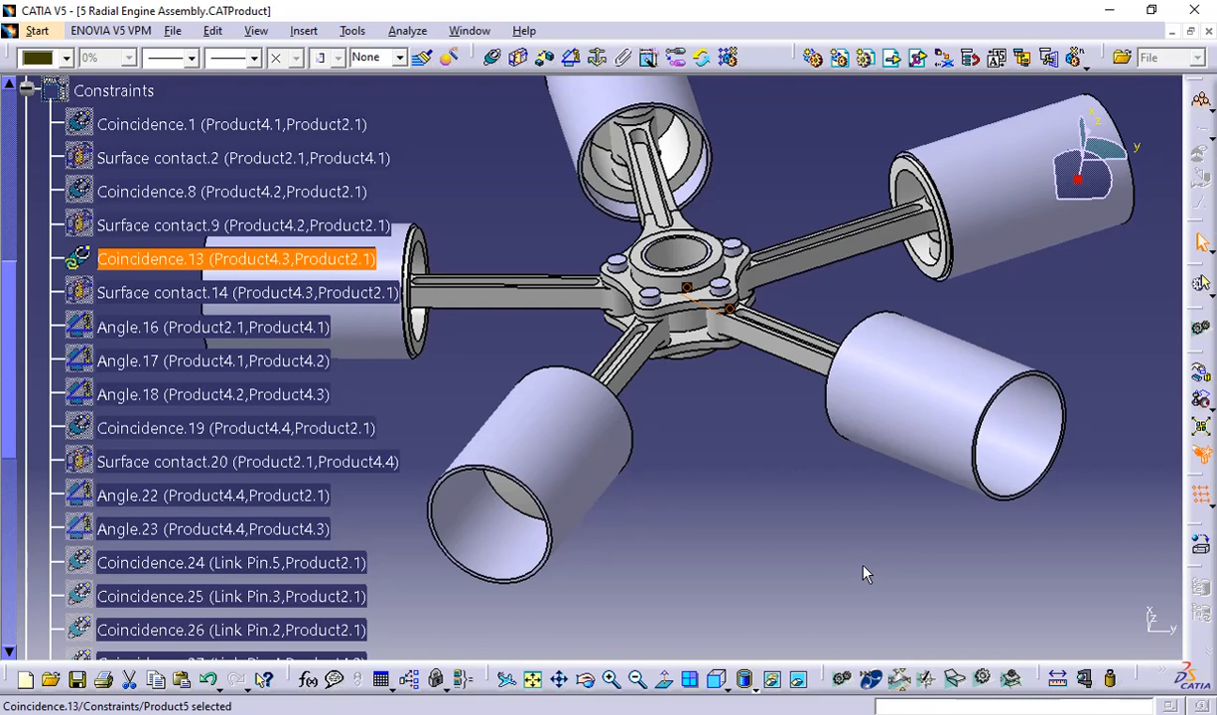
key(ctrl+u)
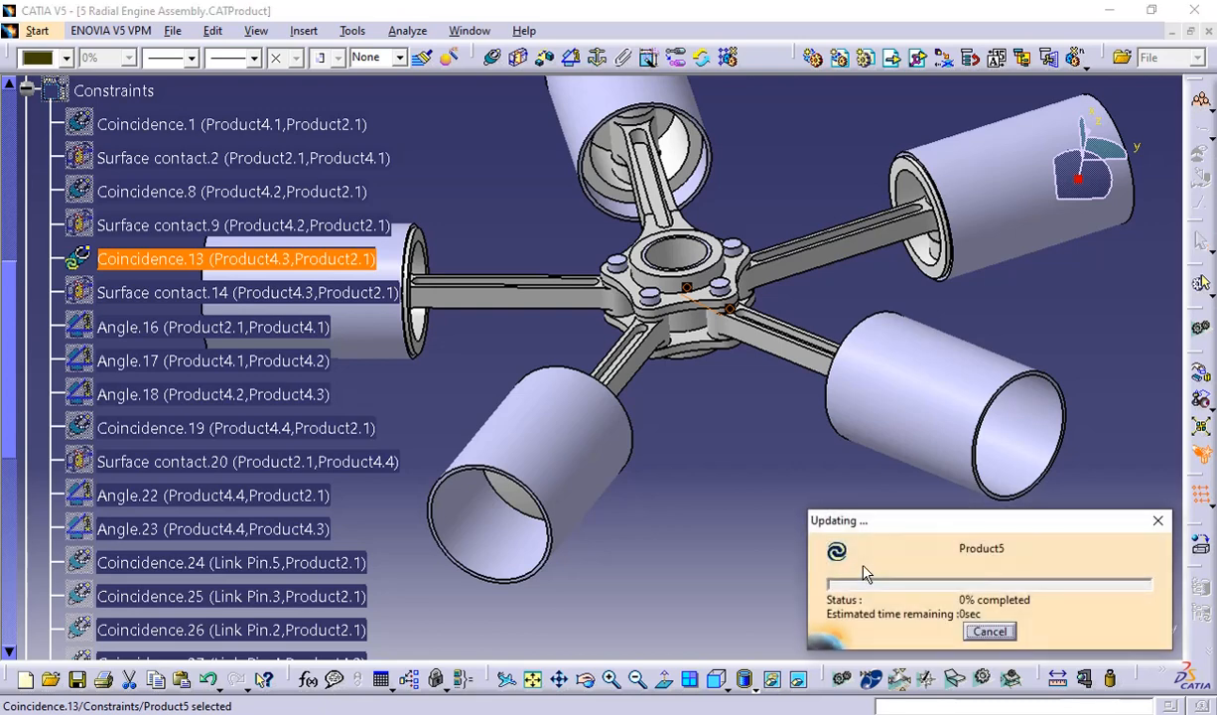
Inspect the master rod hub, its bore and the articulated rod of Product4.3 from several angles
mouse_move(724, 395)
middle_down()
mouse_move(728, 532)
mouse_move(749, 562)
mouse_move(811, 441)
mouse_move(778, 417)
middle_up()
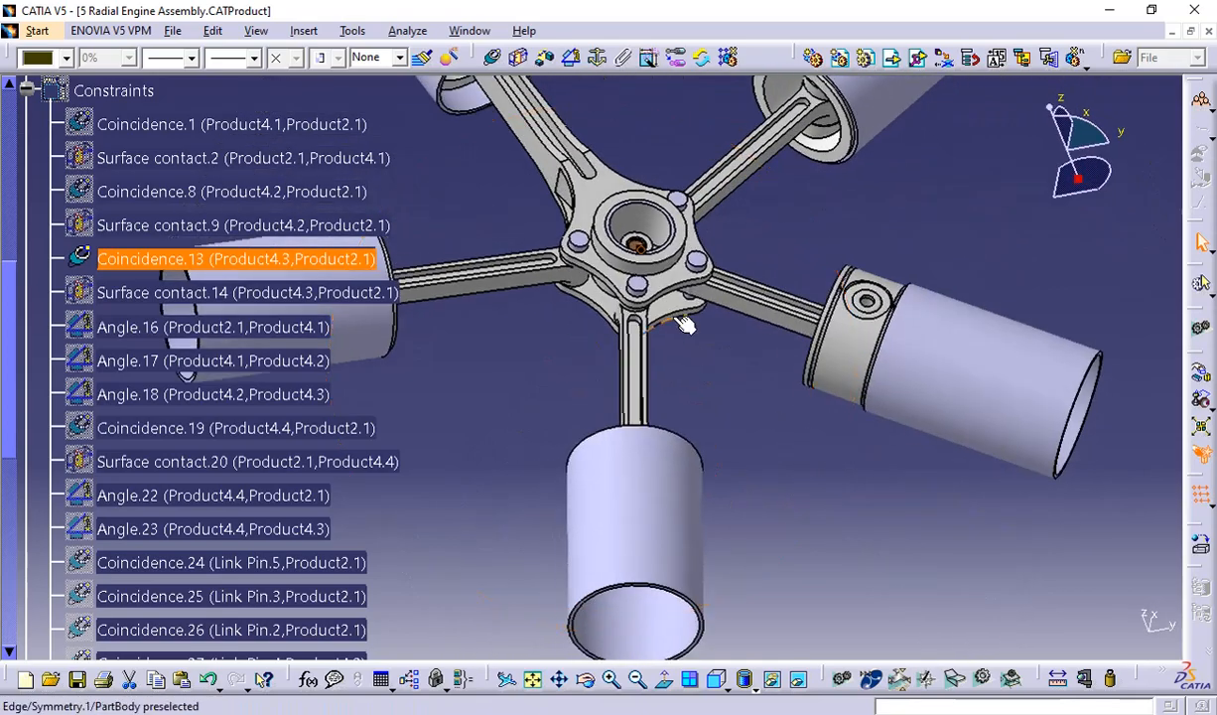
middle_drag(680, 333, 633, 292)
middle_drag(751, 298, 711, 546)
scroll(666, 260, down, 1)
middle_drag(666, 260, 685, 195)
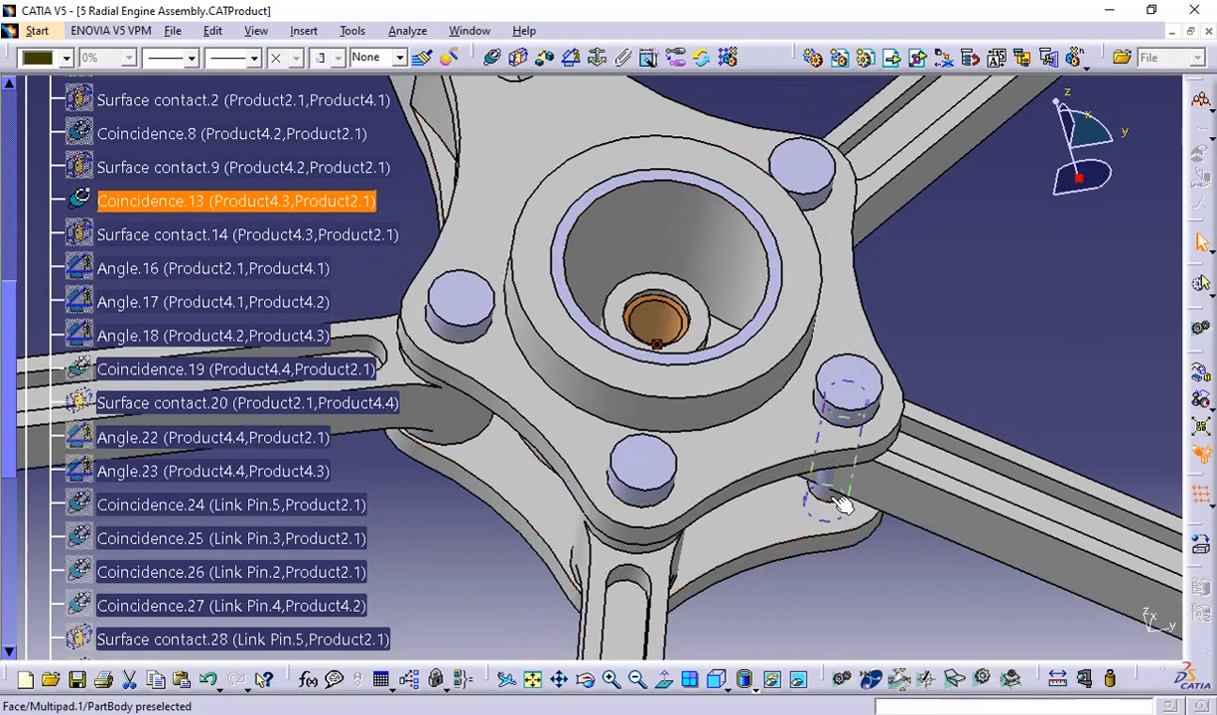
middle_drag(659, 332, 895, 512)
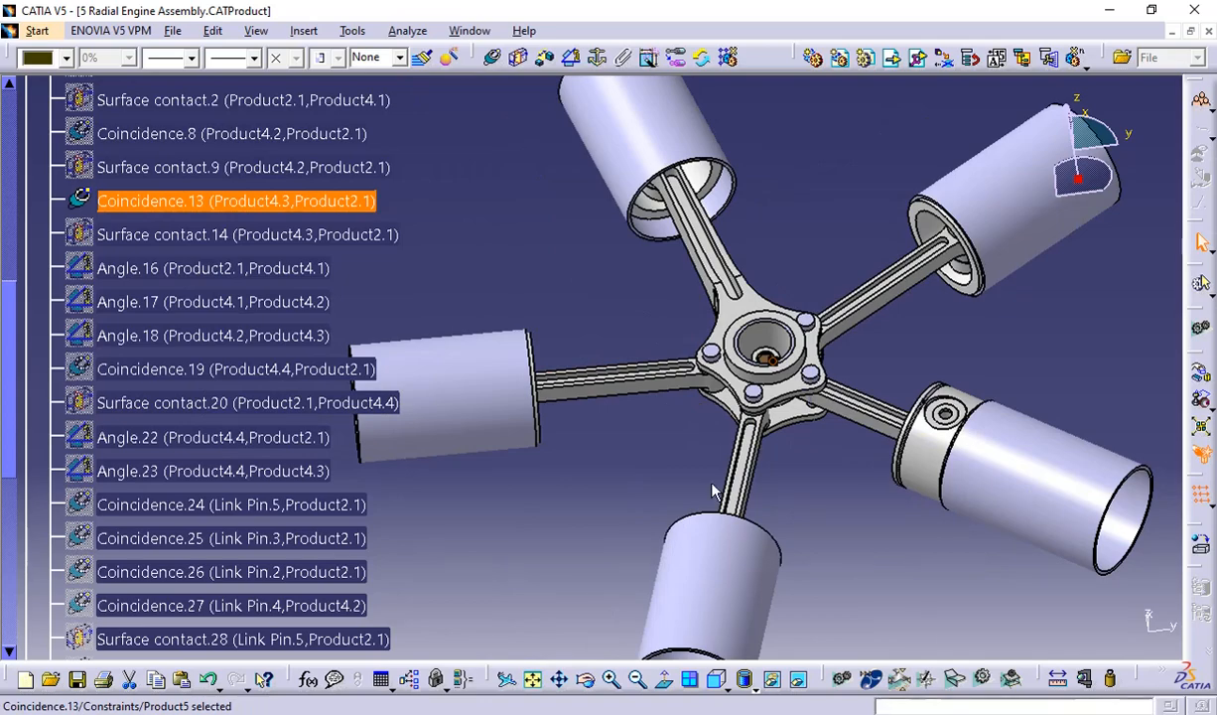
middle_drag(685, 473, 809, 556)
middle_drag(875, 422, 777, 415)
scroll(779, 415, down, 2)
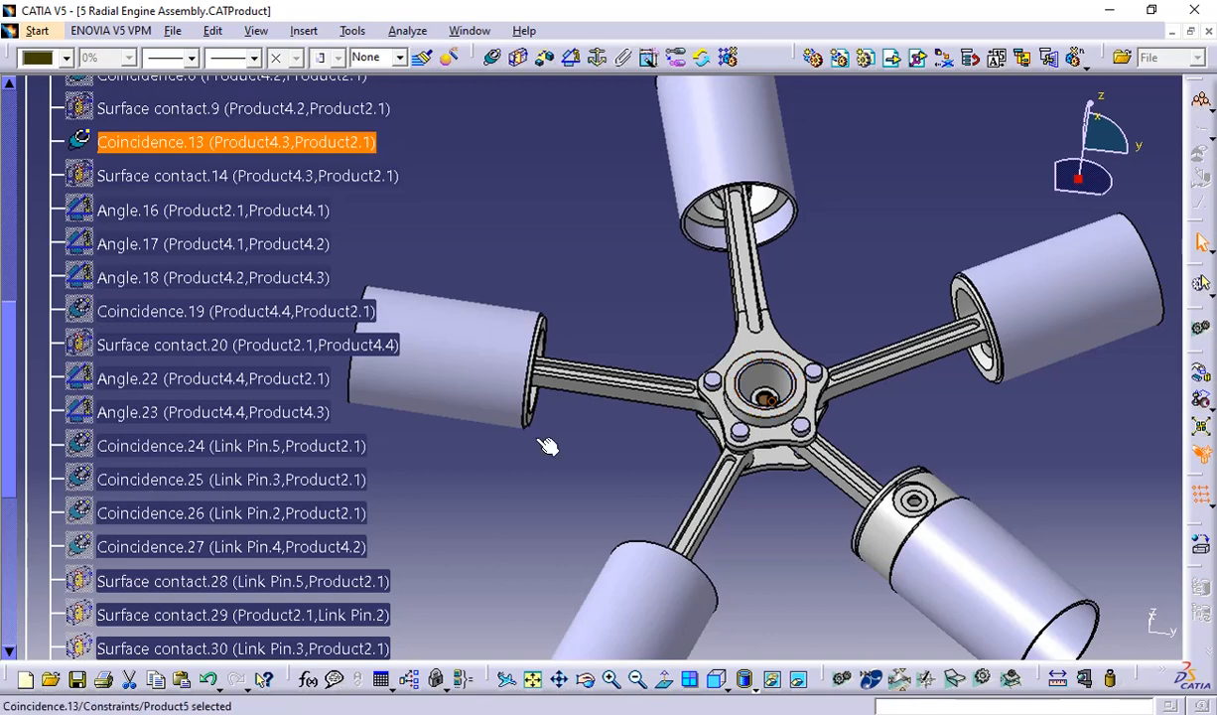
Review the link pin coincidence and surface contact constraints in the specification tree
scroll(228, 507, down, 7)
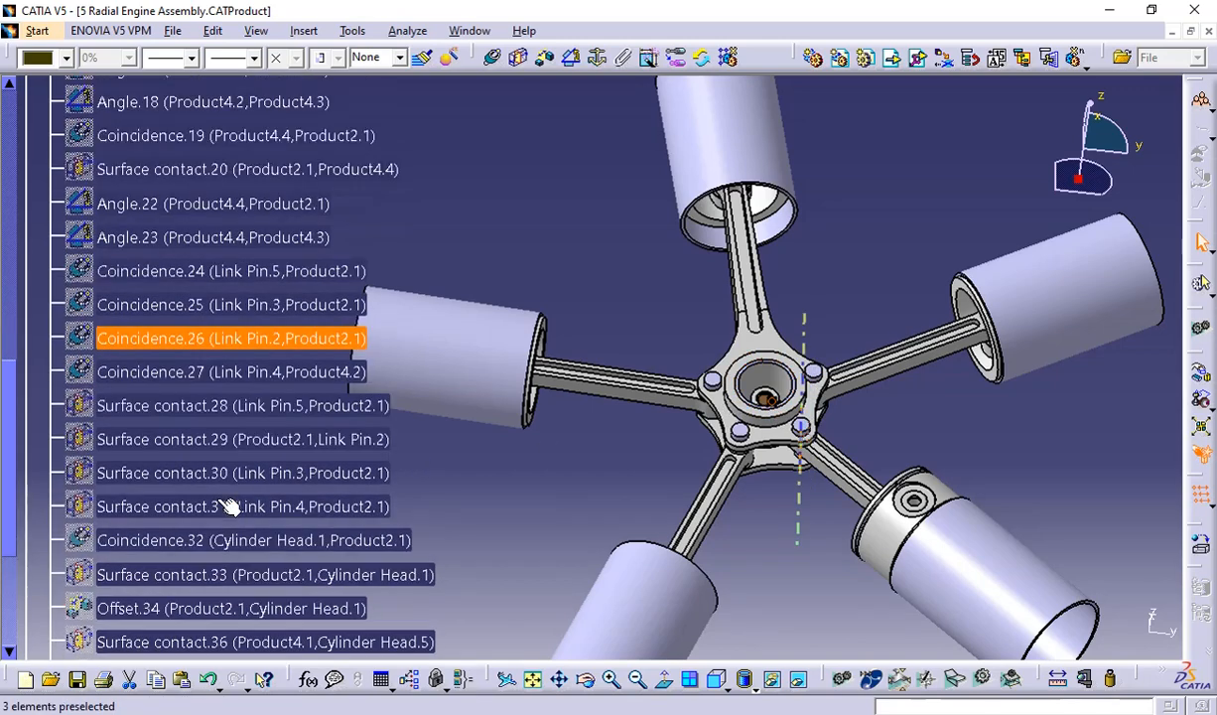
scroll(228, 506, up, 2)
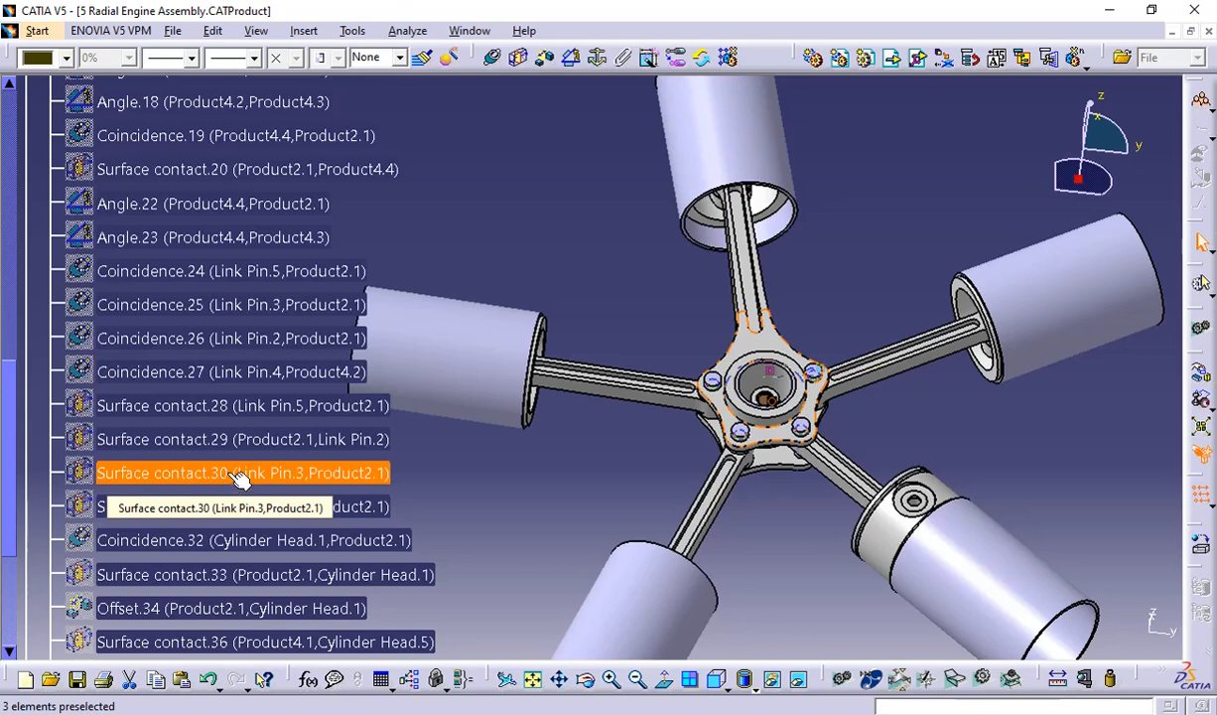
middle_drag(773, 534, 729, 486)
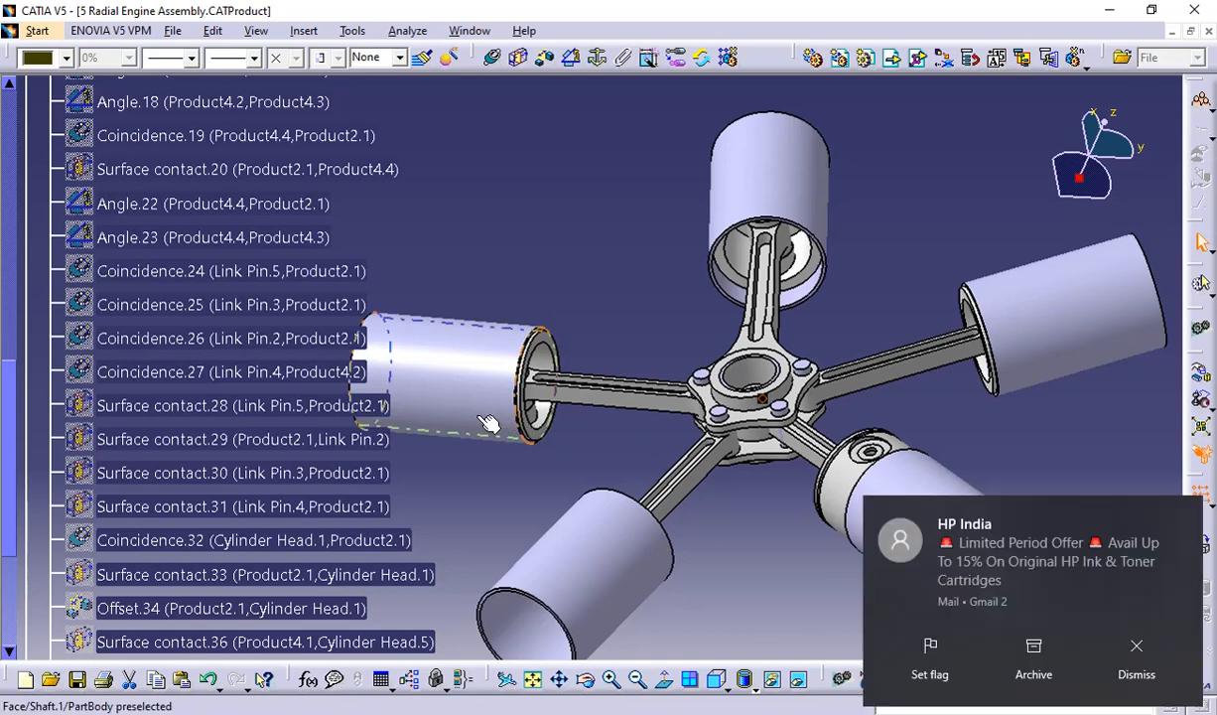
click(1124, 655)
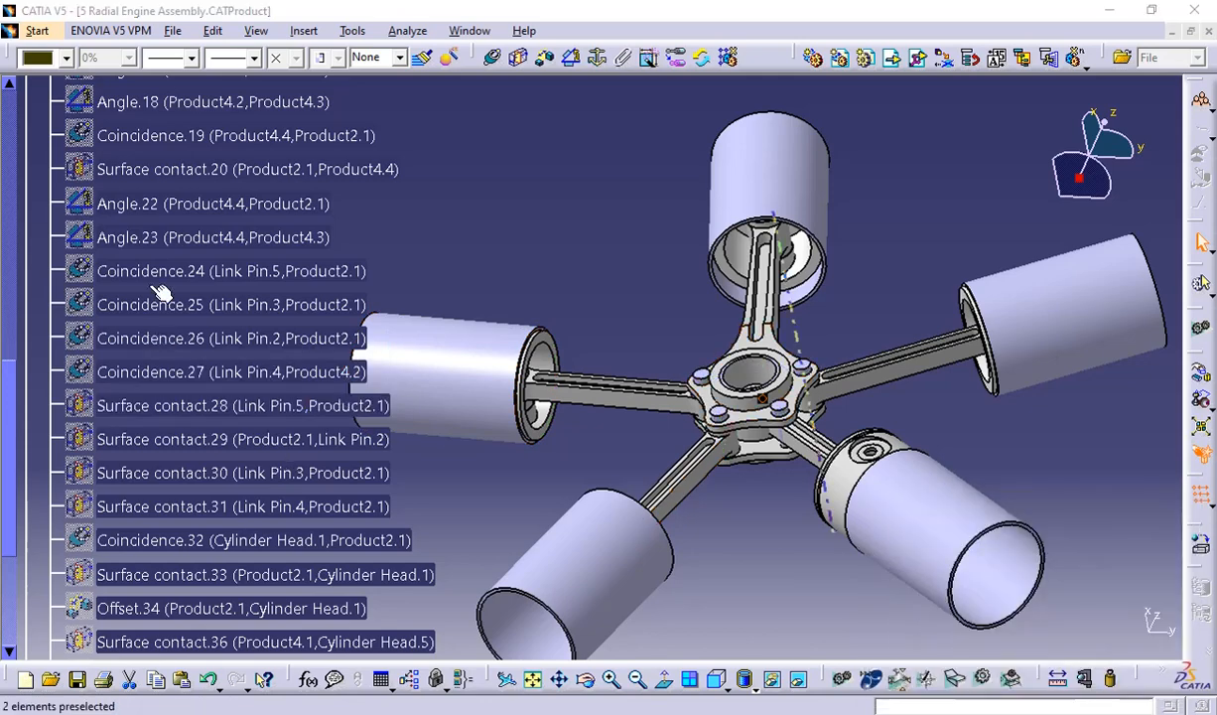
scroll(189, 456, down, 4)
scroll(213, 486, up, 5)
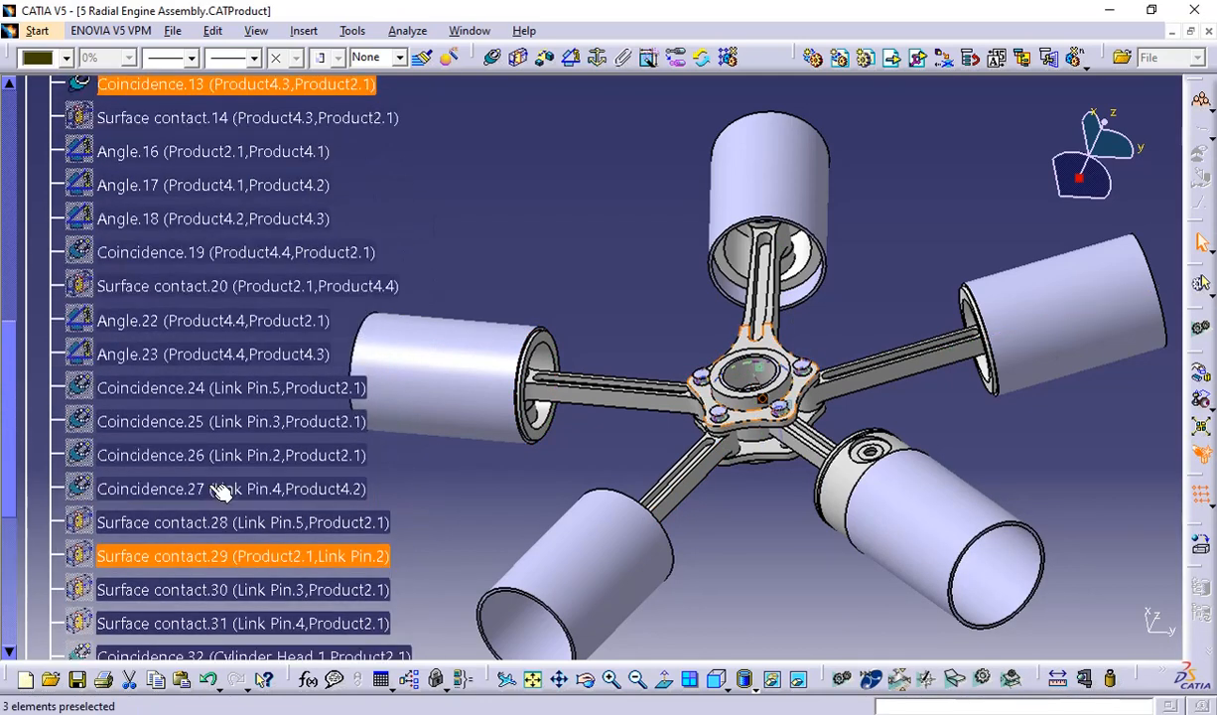
scroll(221, 488, up, 2)
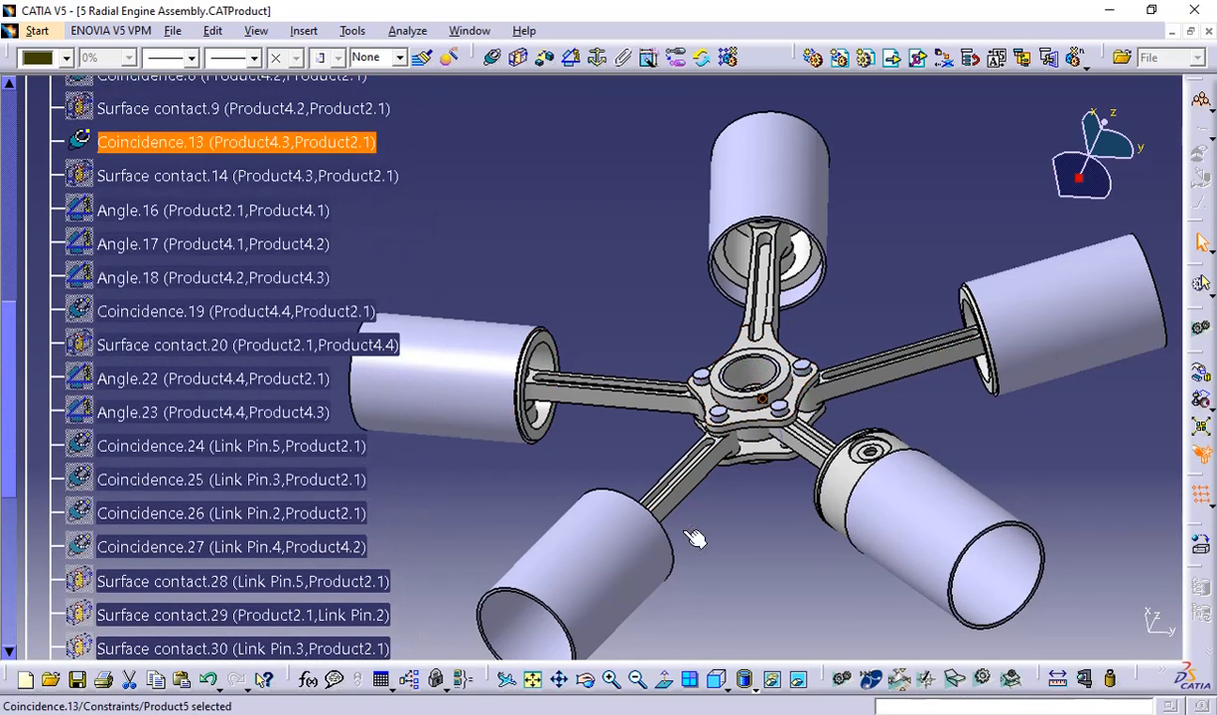
Undo the update and the reconnection of Coincidence.13, and hide the constraint
click(746, 526)
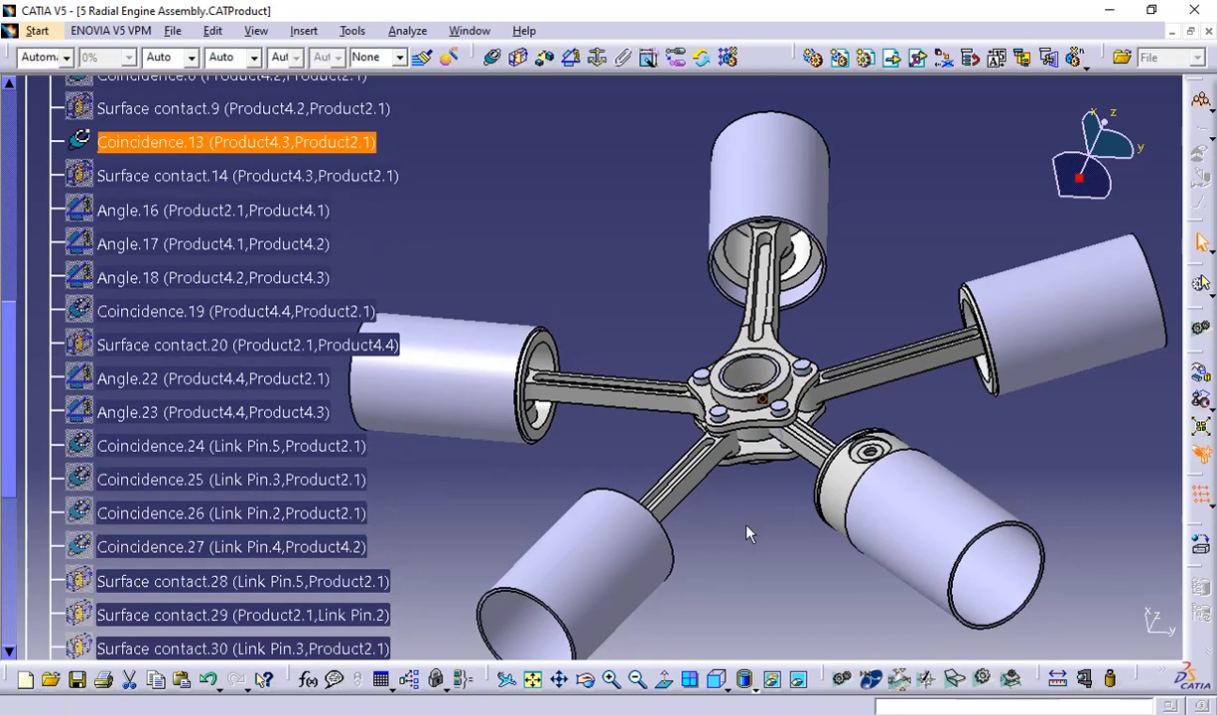
key(ctrl+z)
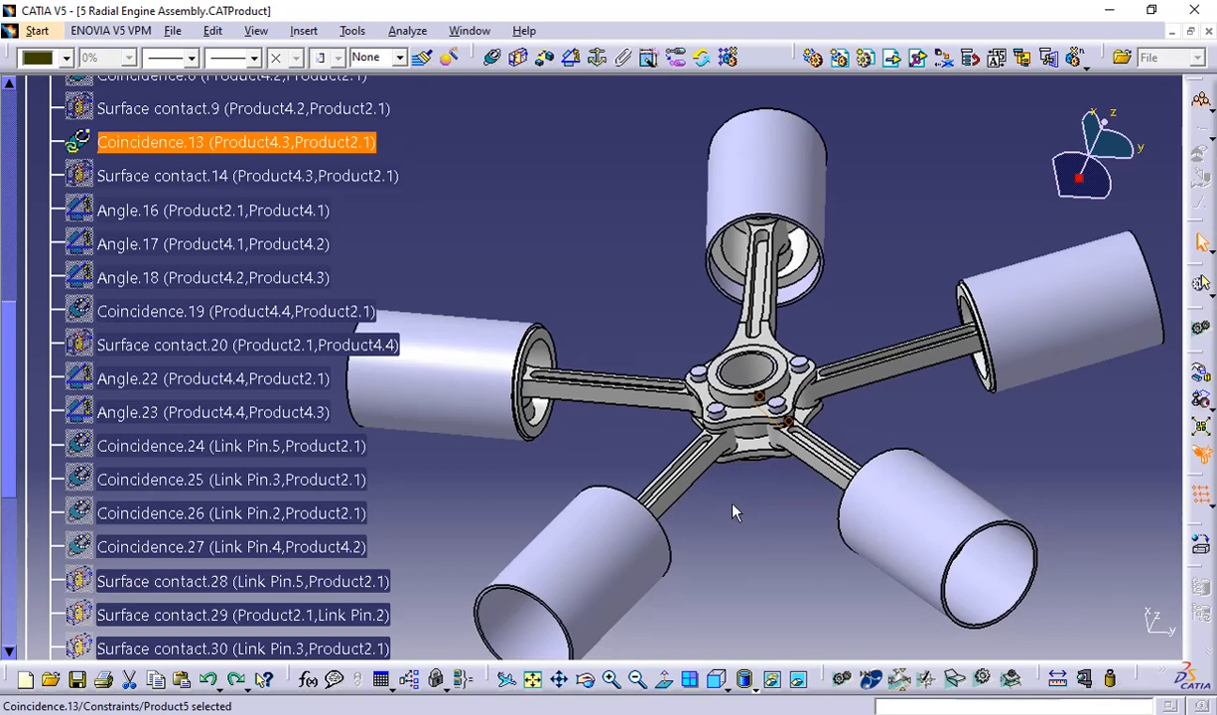
right_click(140, 150)
click(192, 205)
click(593, 261)
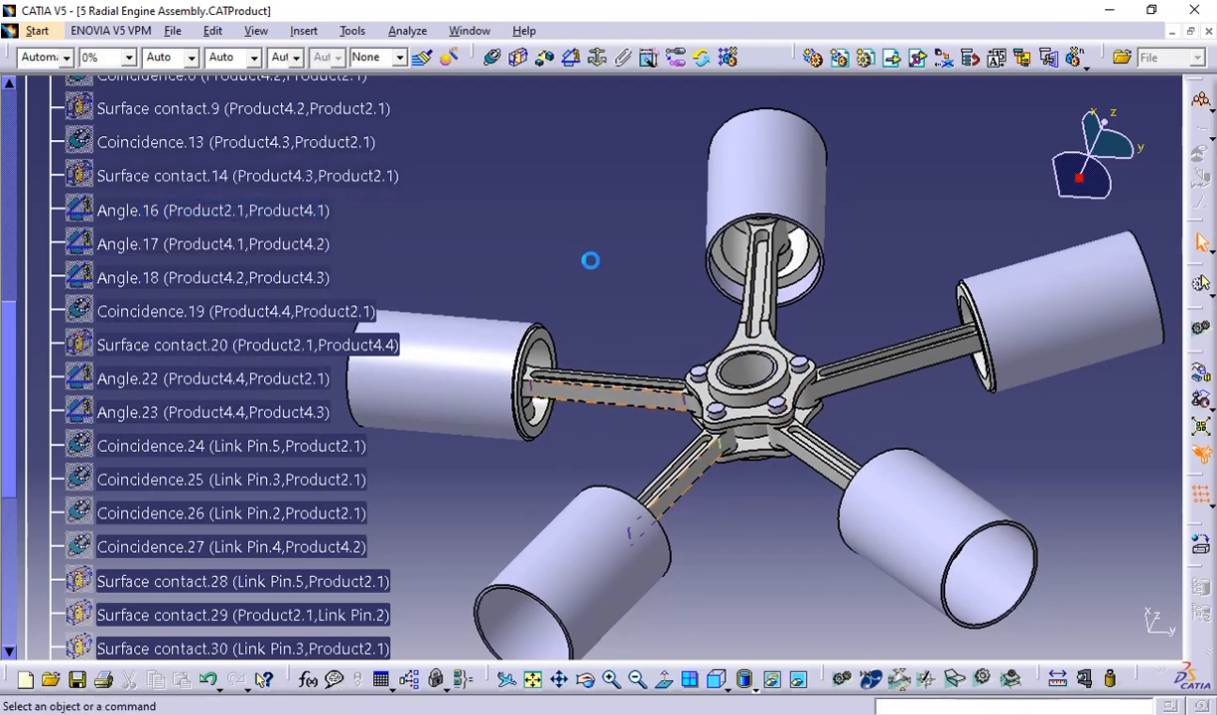
Show the hidden Surface contact.28 constraint between Link Pin.5 and Product2.1
middle_drag(592, 261, 673, 294)
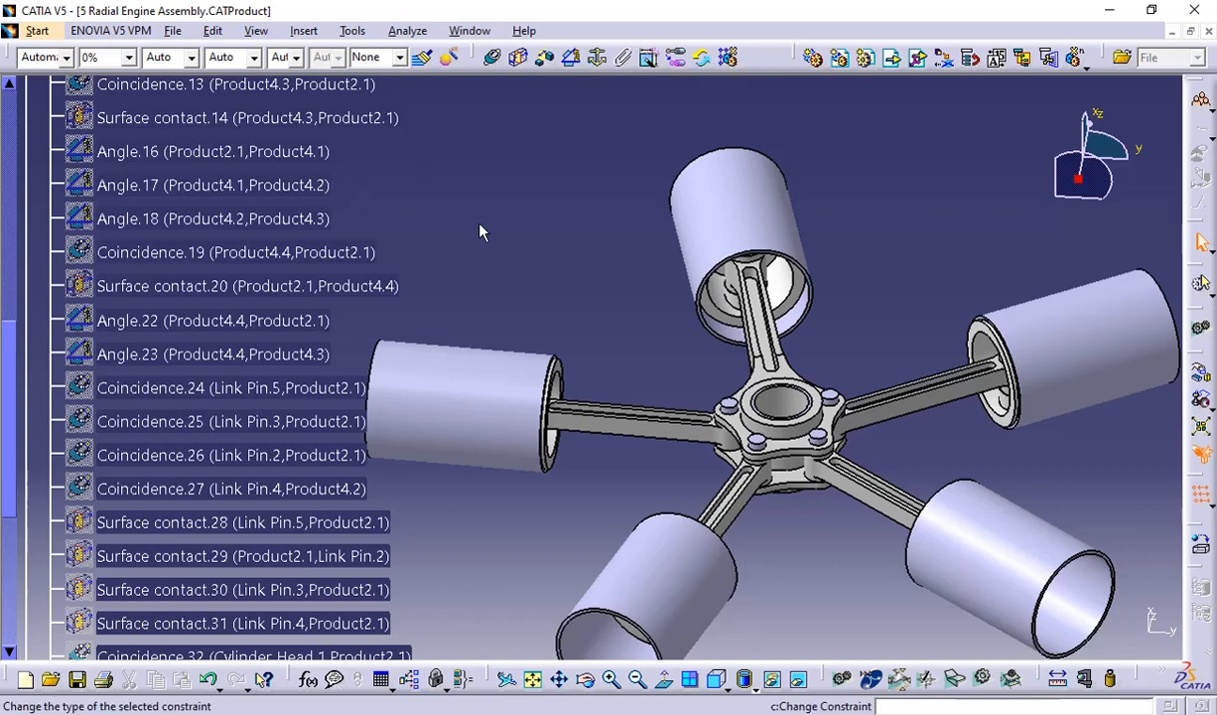
scroll(483, 216, up, 2)
scroll(505, 229, up, 1)
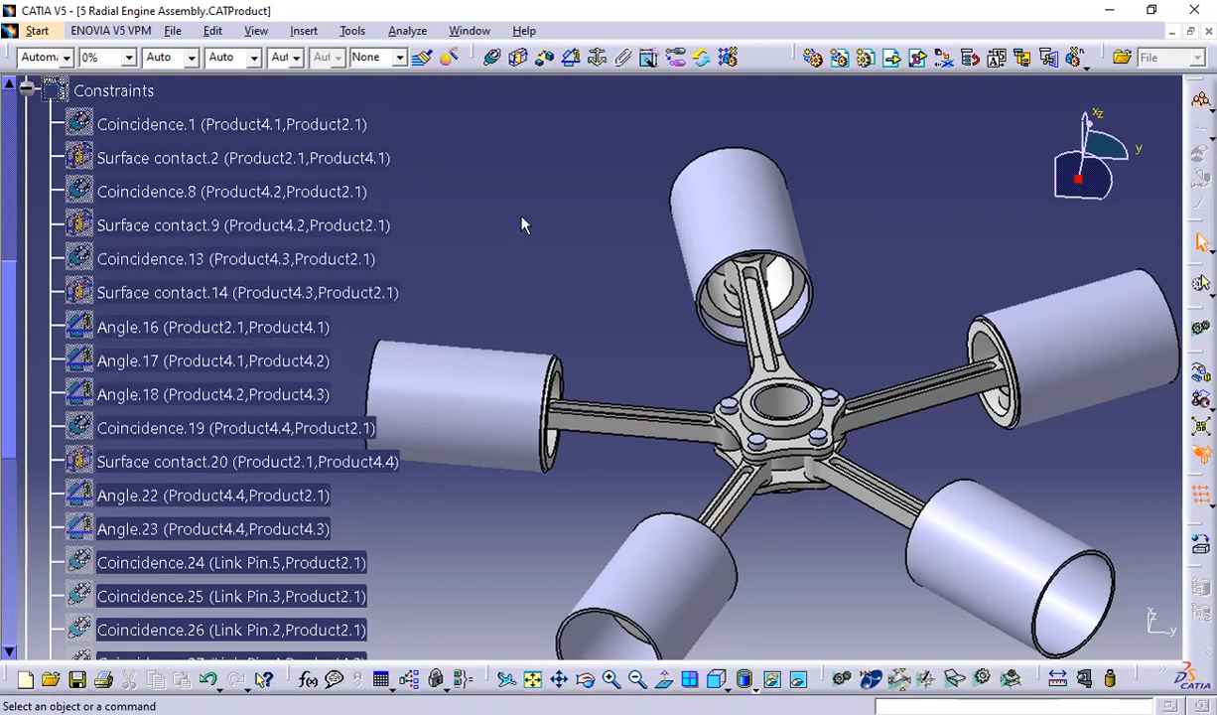
scroll(522, 224, down, 3)
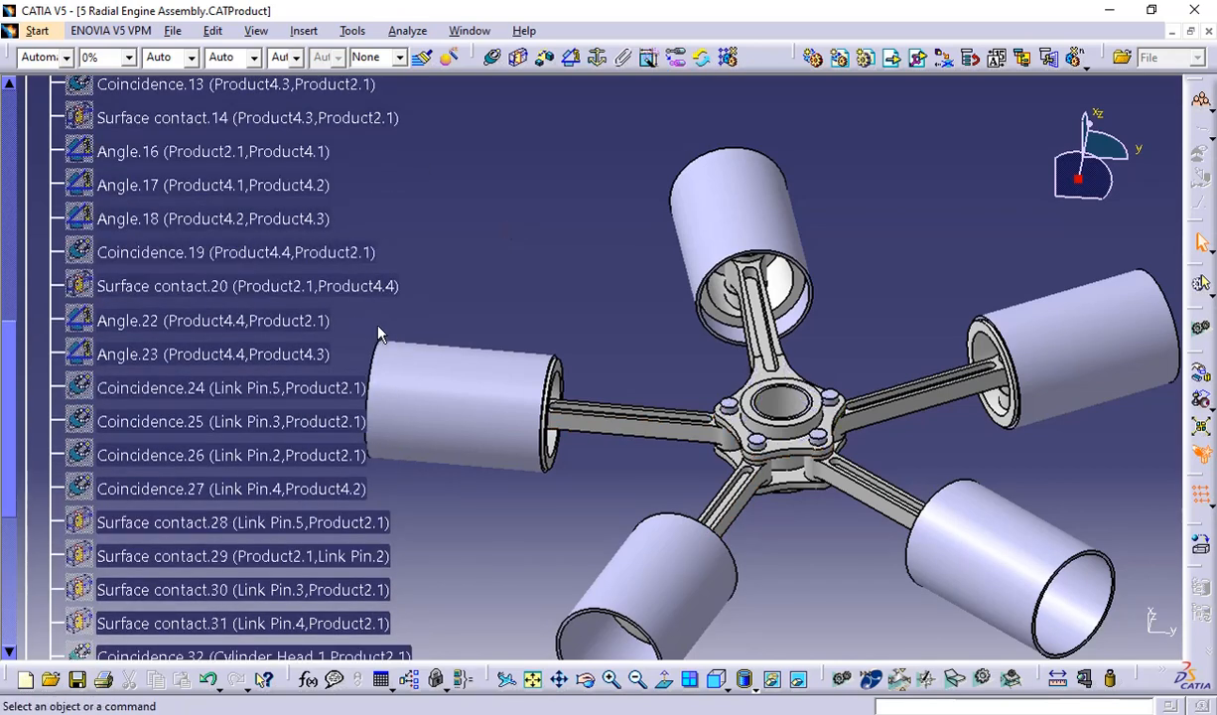
scroll(465, 255, up, 2)
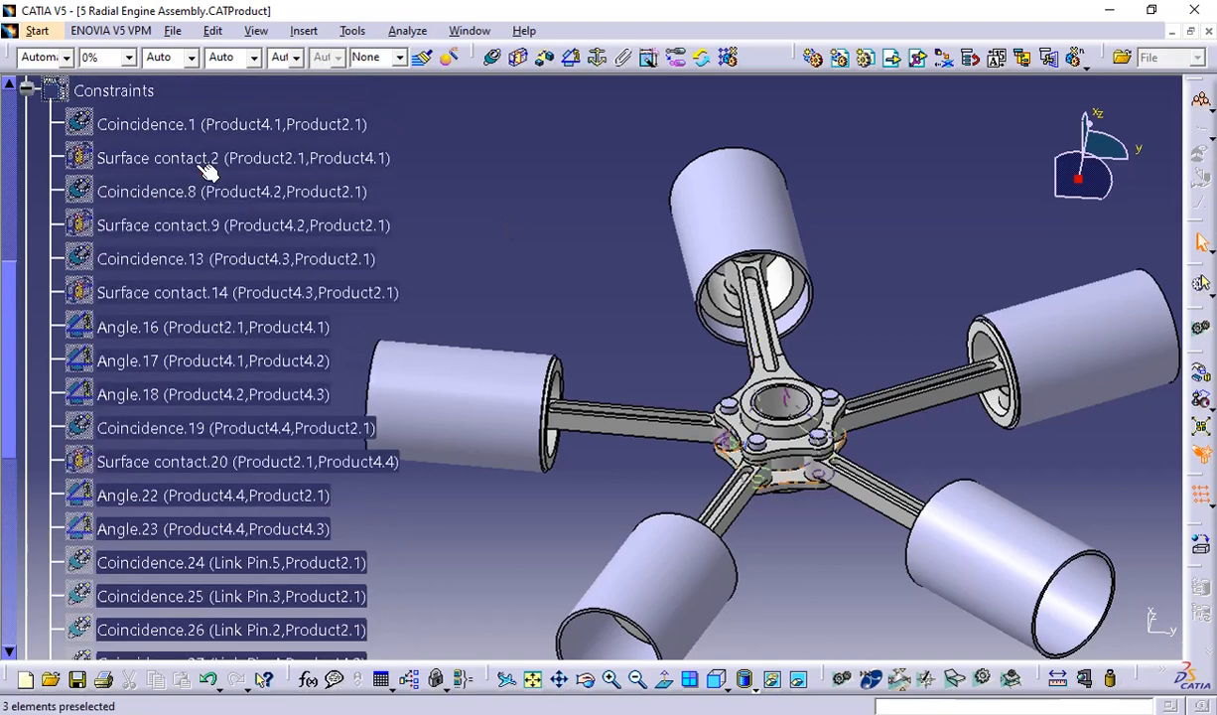
scroll(219, 171, down, 3)
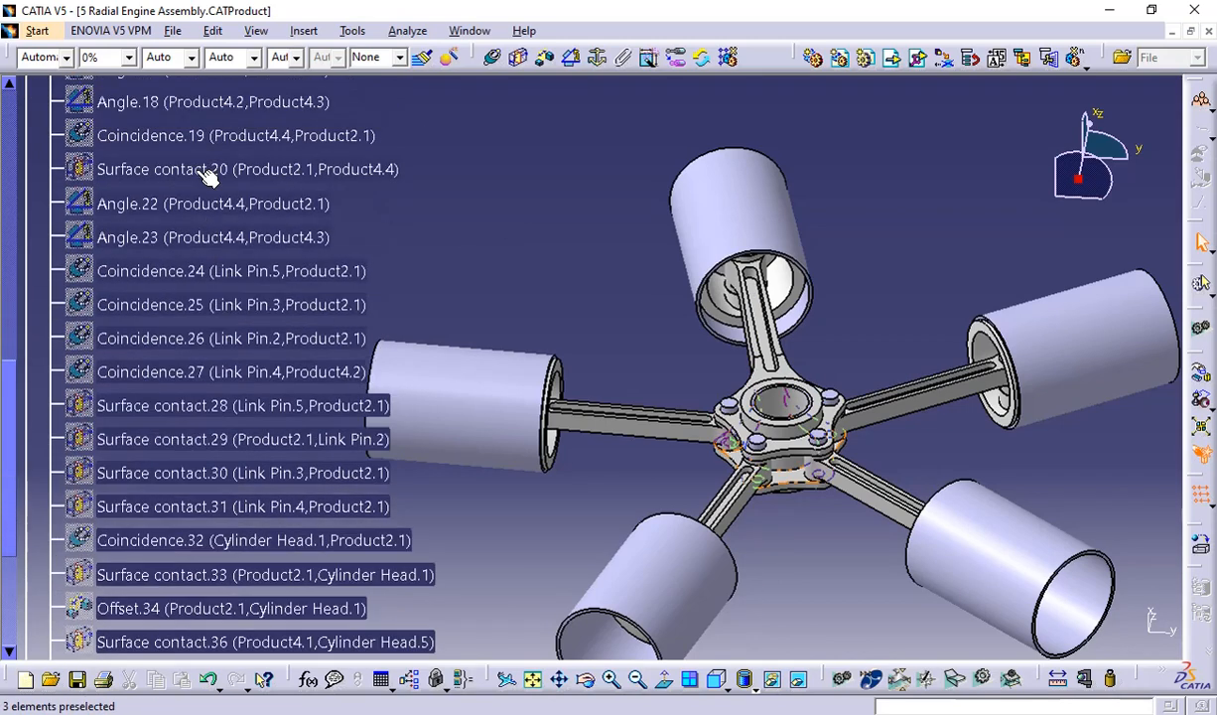
click(211, 414)
right_click(204, 410)
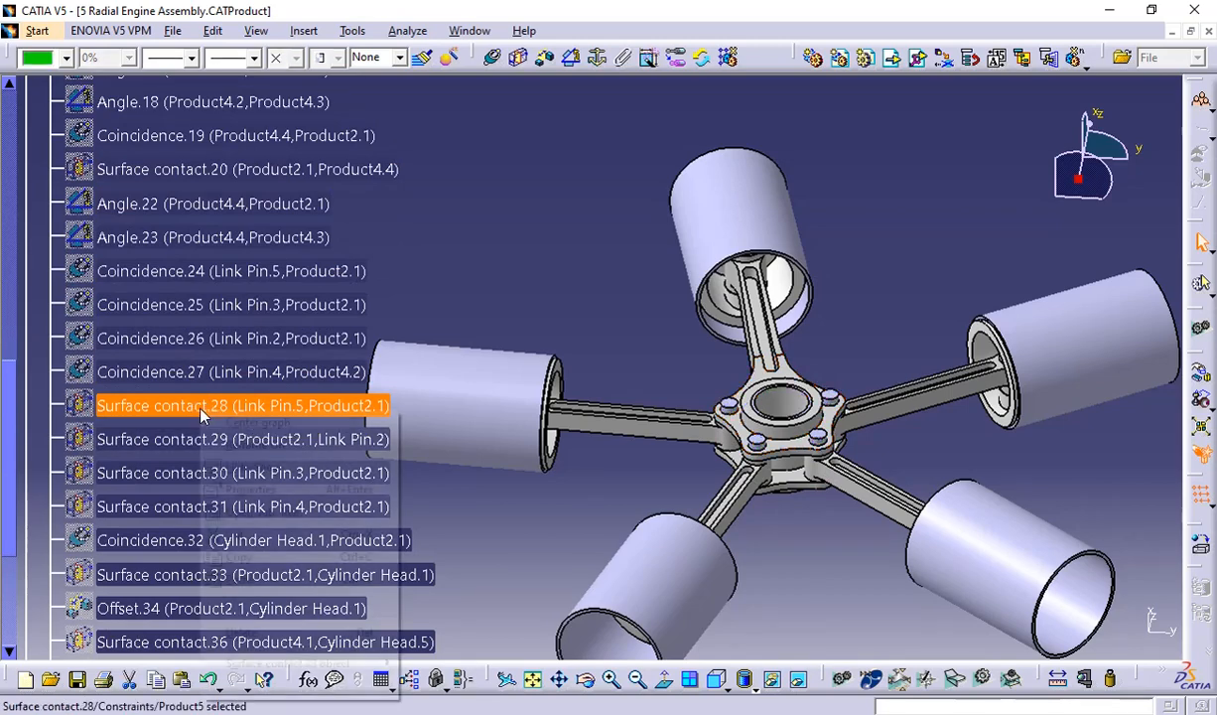
click(230, 467)
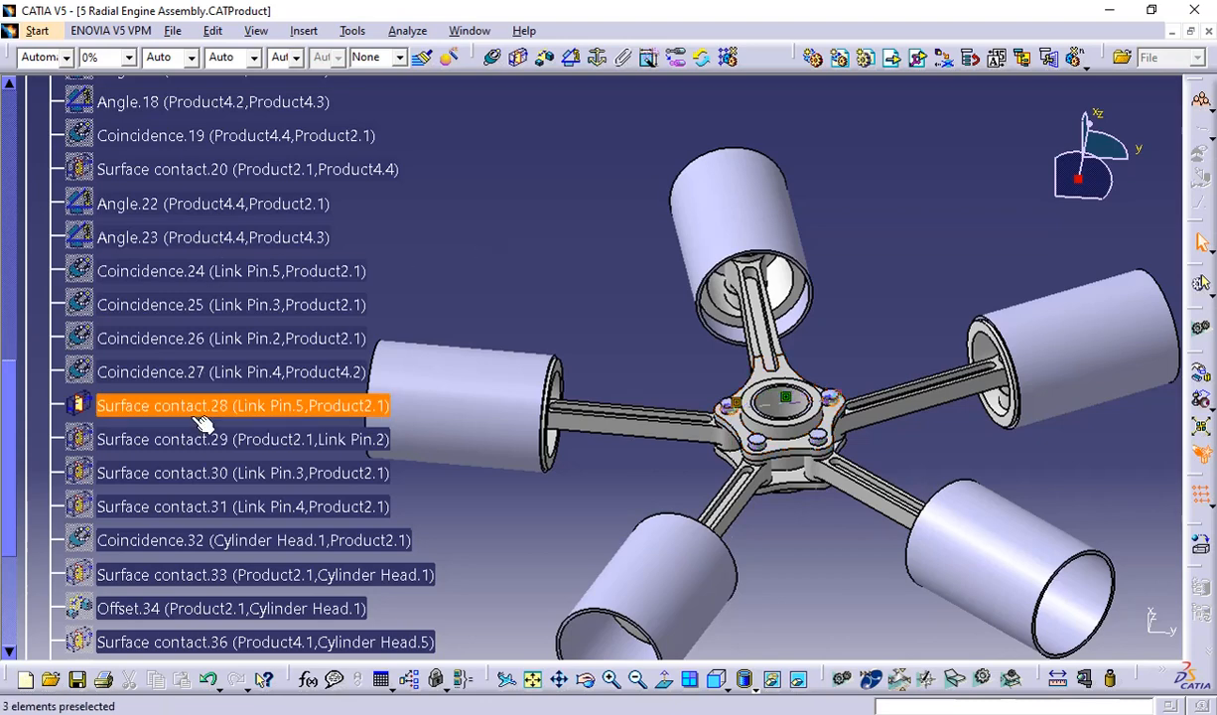
Examine the supporting elements of Surface contact.28 against the hub geometry and close its definition without changes
double_click(288, 417)
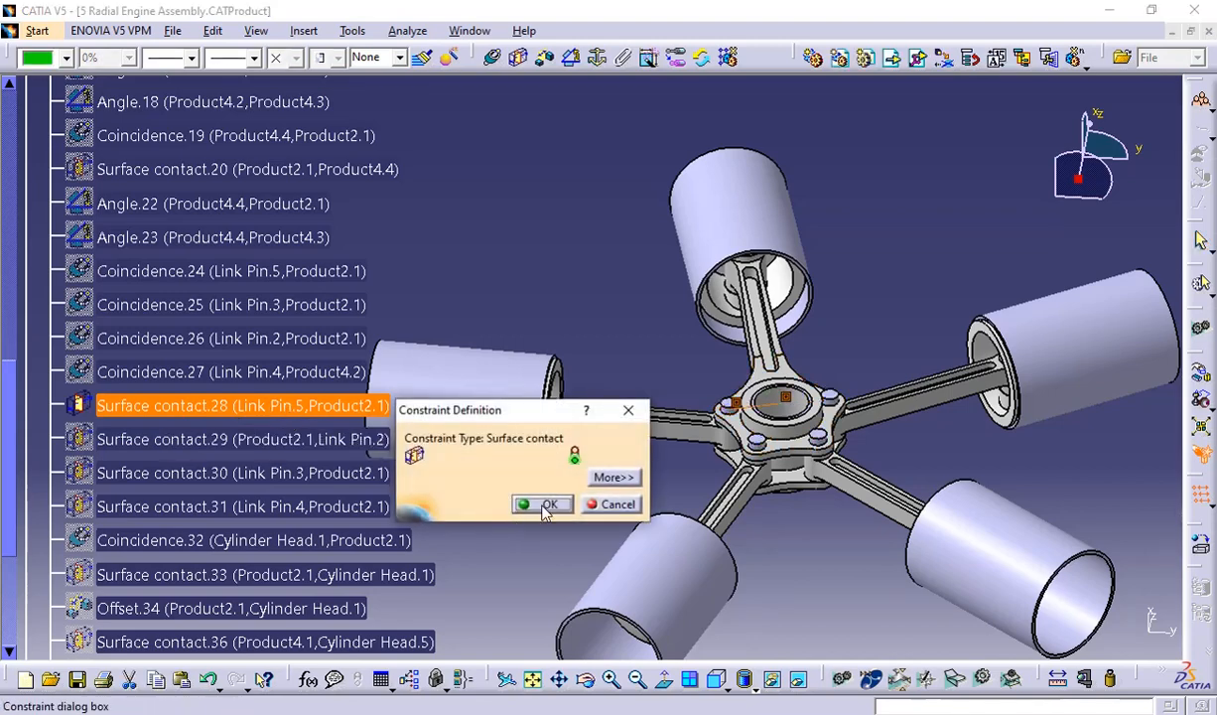
click(607, 483)
middle_drag(842, 334, 747, 101)
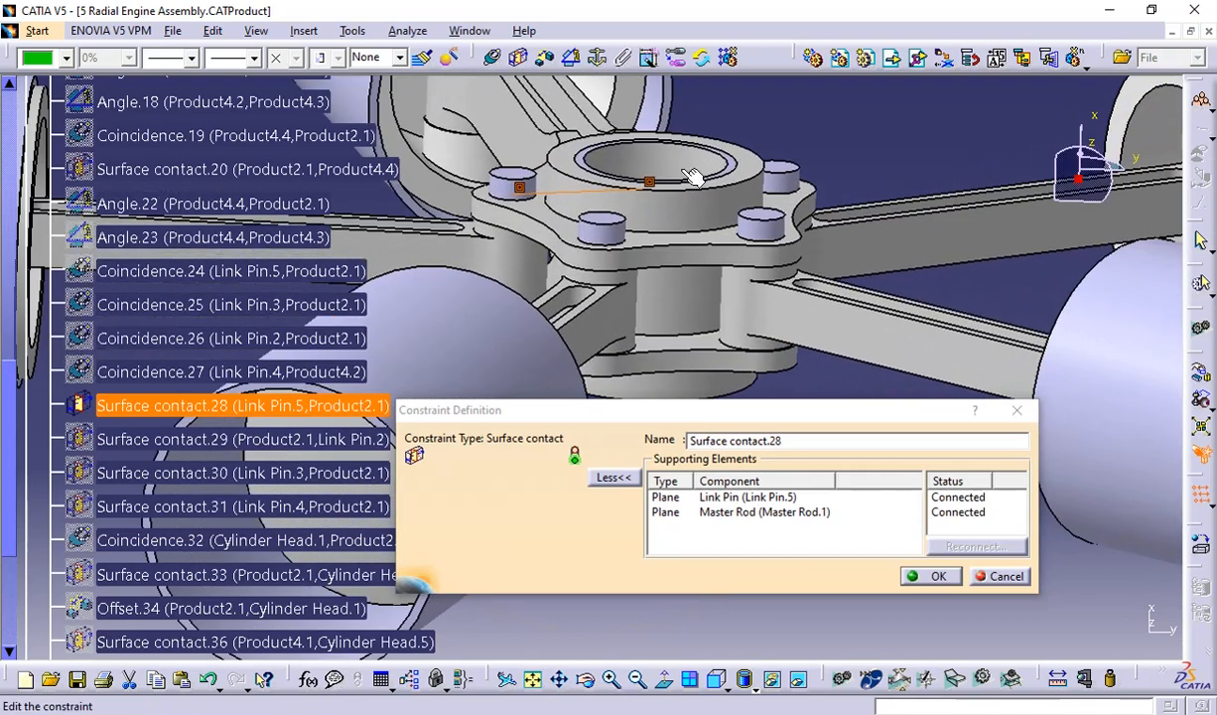
middle_drag(638, 188, 624, 244)
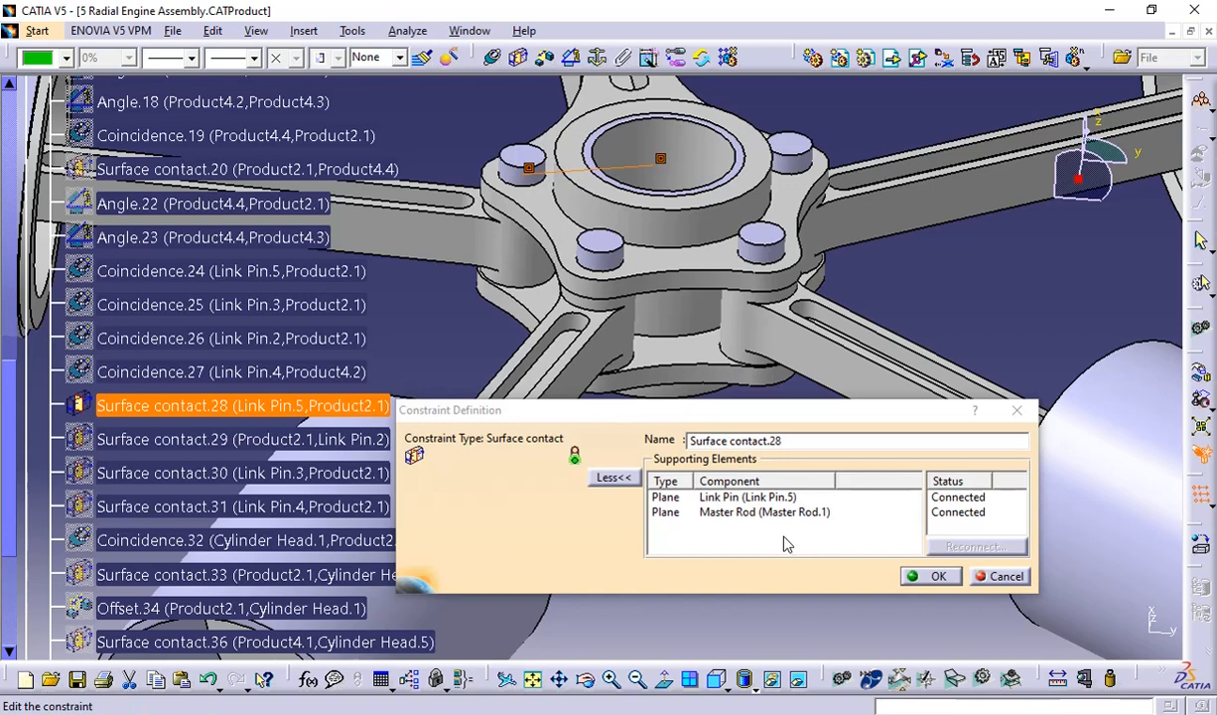
click(985, 577)
Look through the constraints and link pin components in the tree, and expand P1 (Product2.1) to view its parts
scroll(189, 412, up, 3)
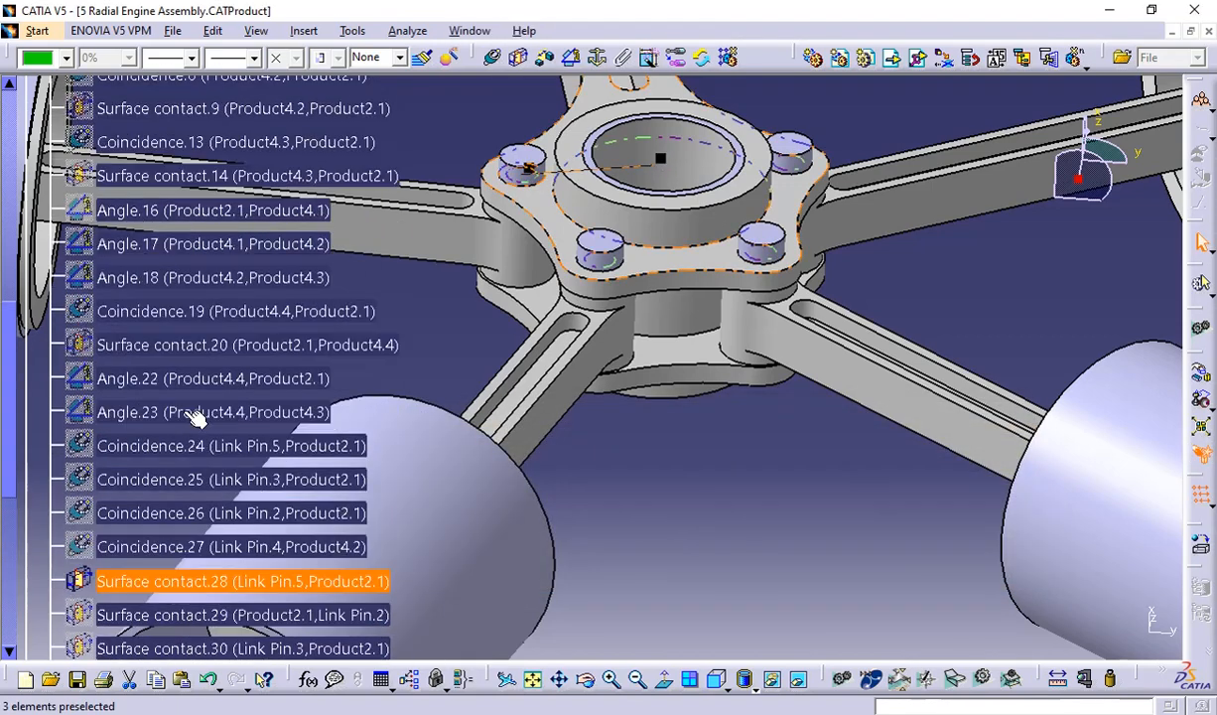
scroll(198, 417, down, 3)
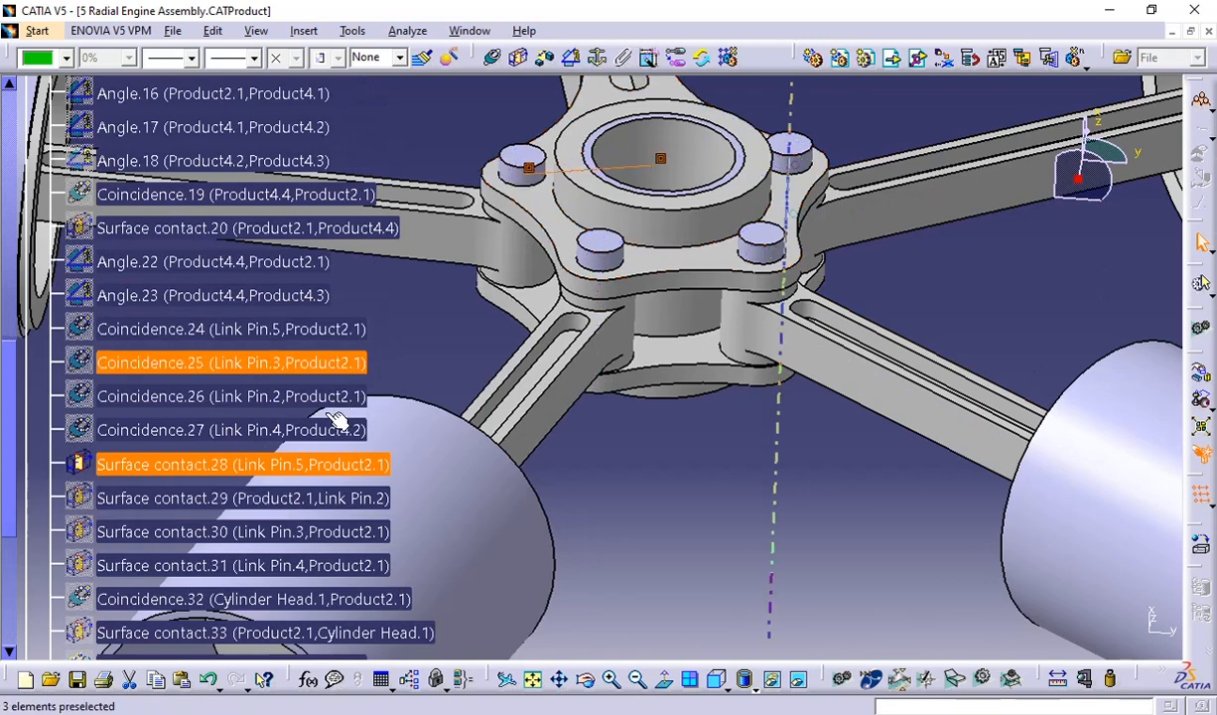
scroll(467, 298, up, 6)
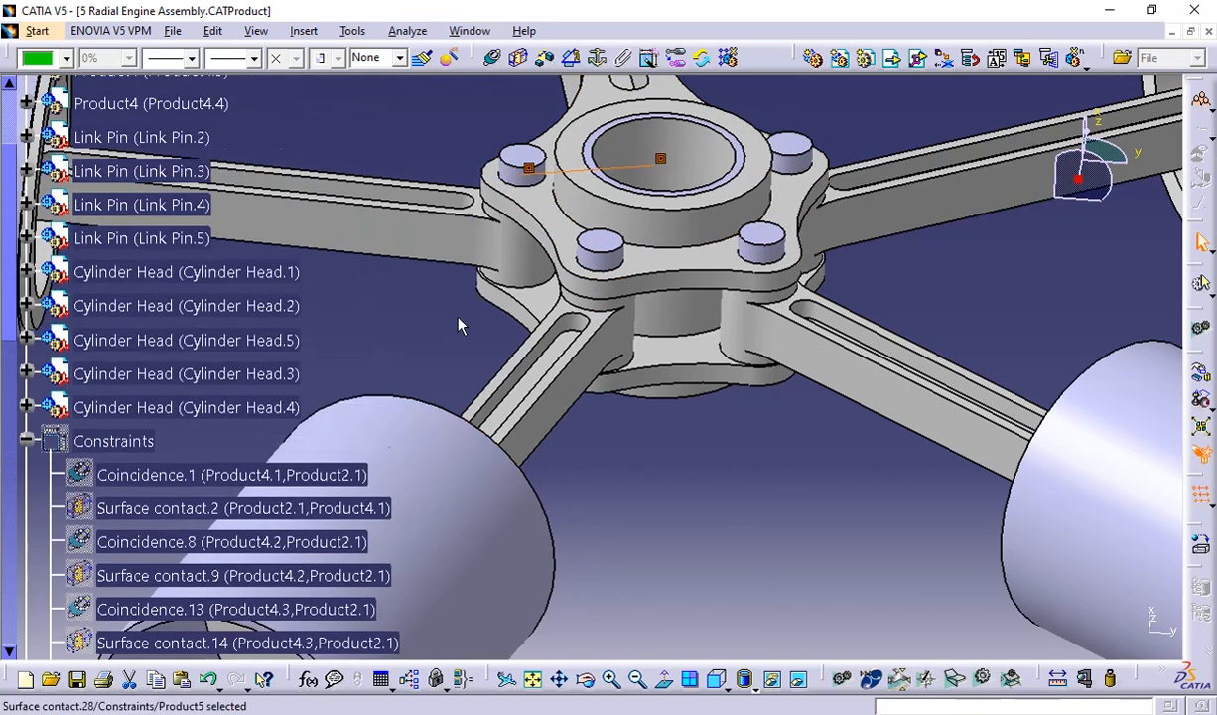
scroll(459, 321, down, 3)
scroll(458, 321, up, 3)
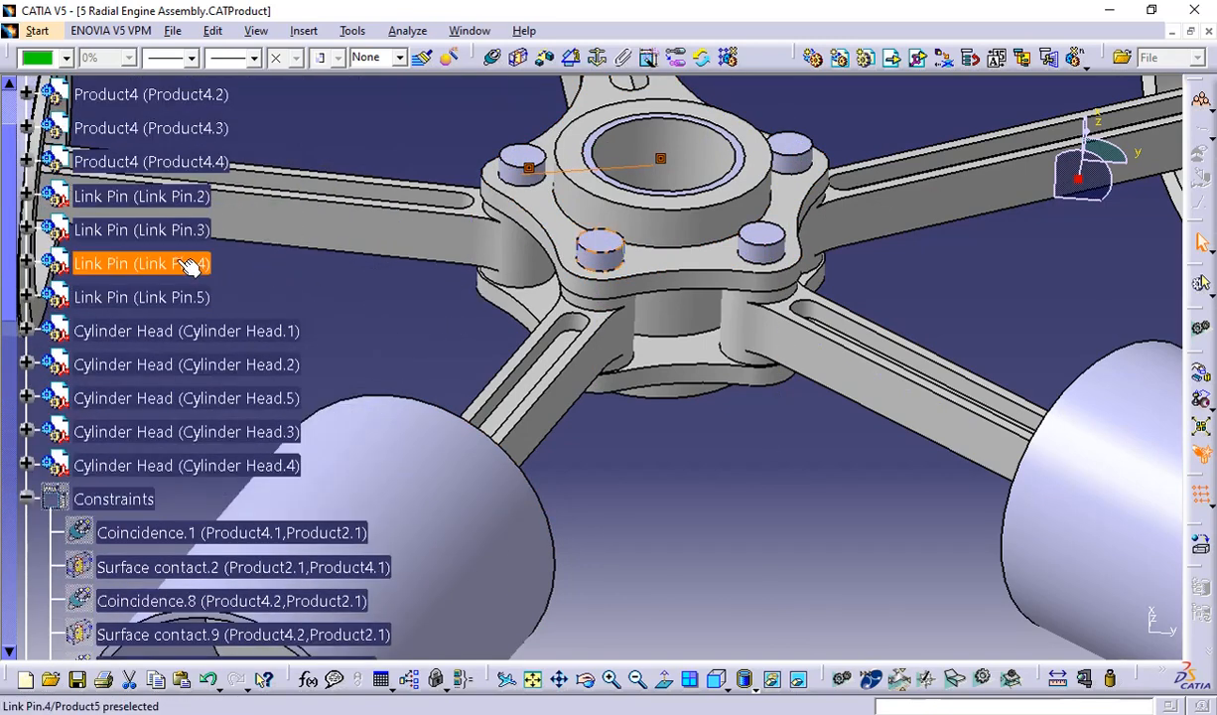
scroll(183, 307, up, 2)
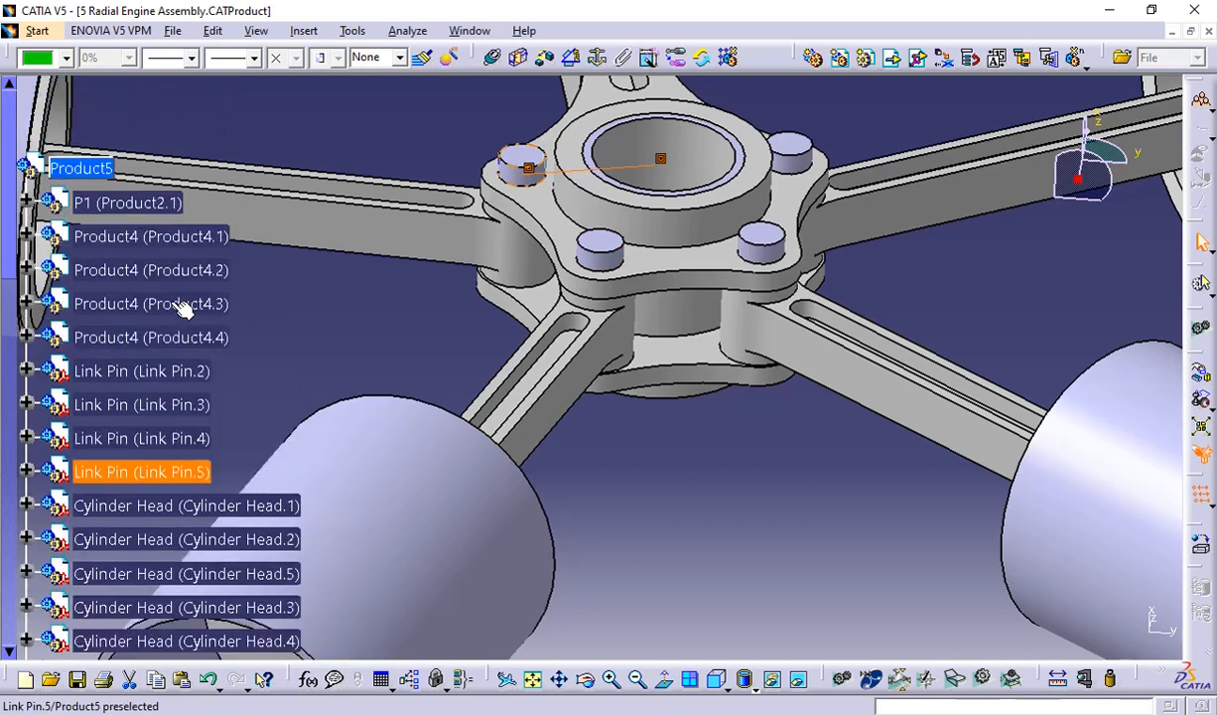
click(25, 201)
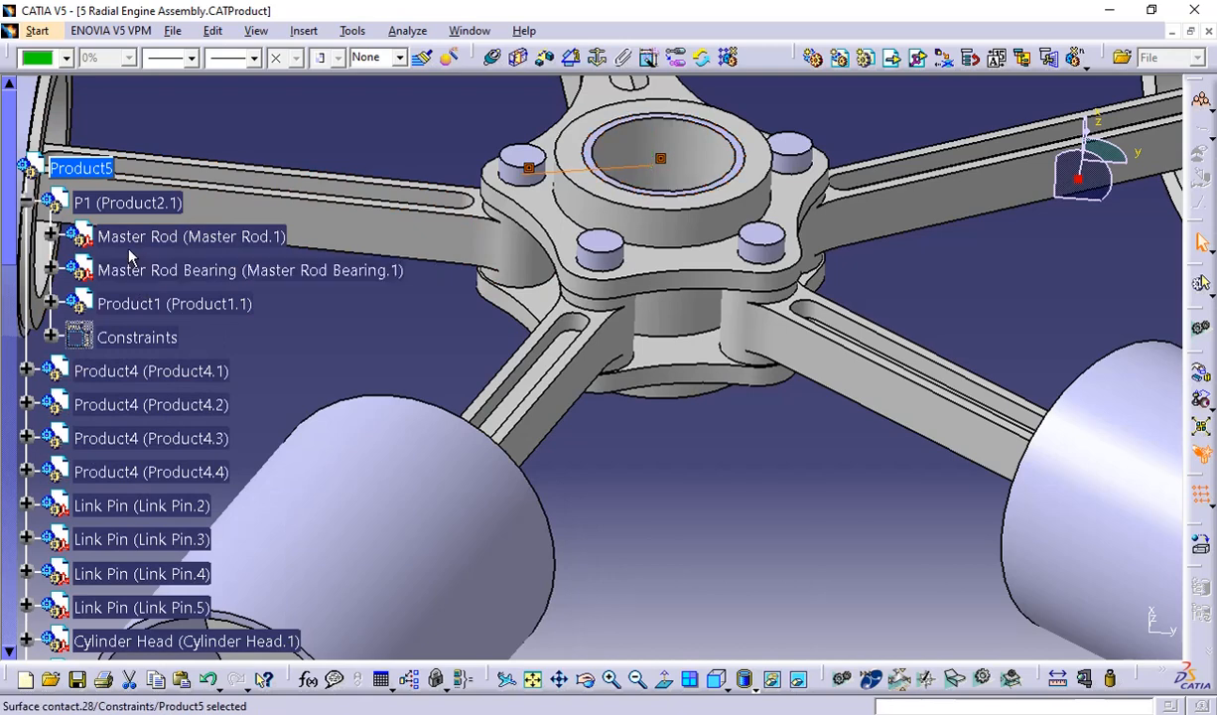
scroll(134, 263, down, 1)
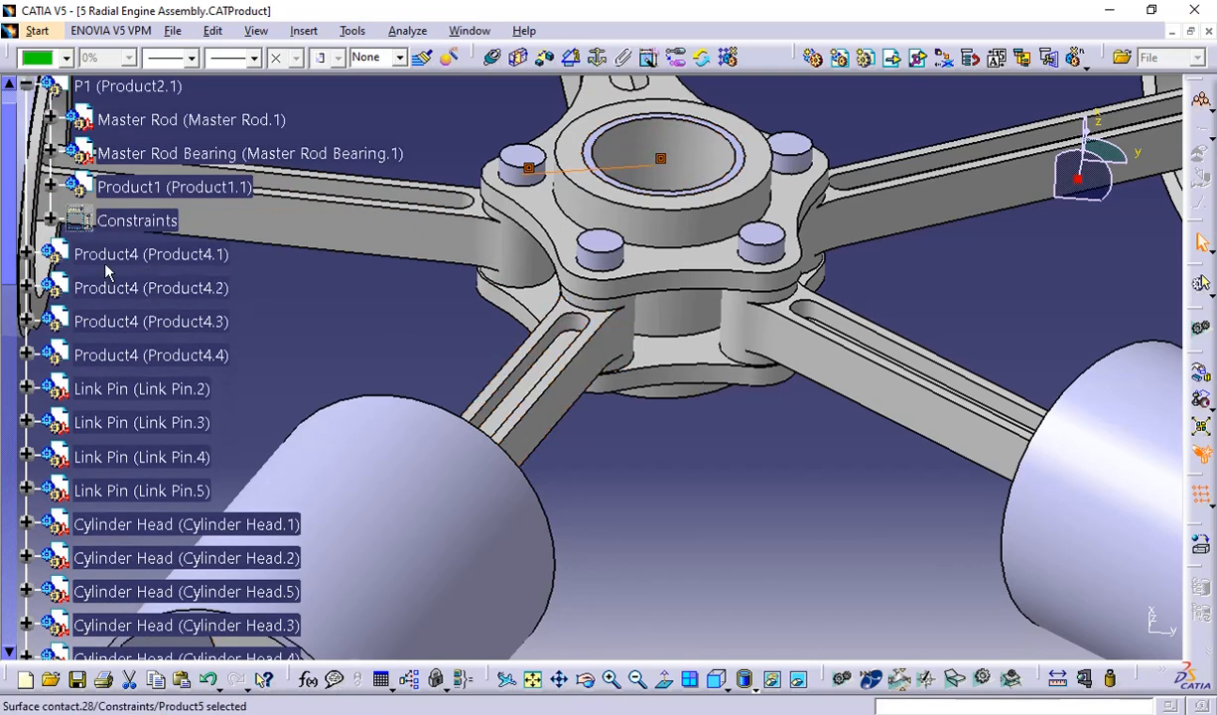
Expand Product4.1 and Product4.2 in the tree and look through their components and the assembly constraints
click(26, 254)
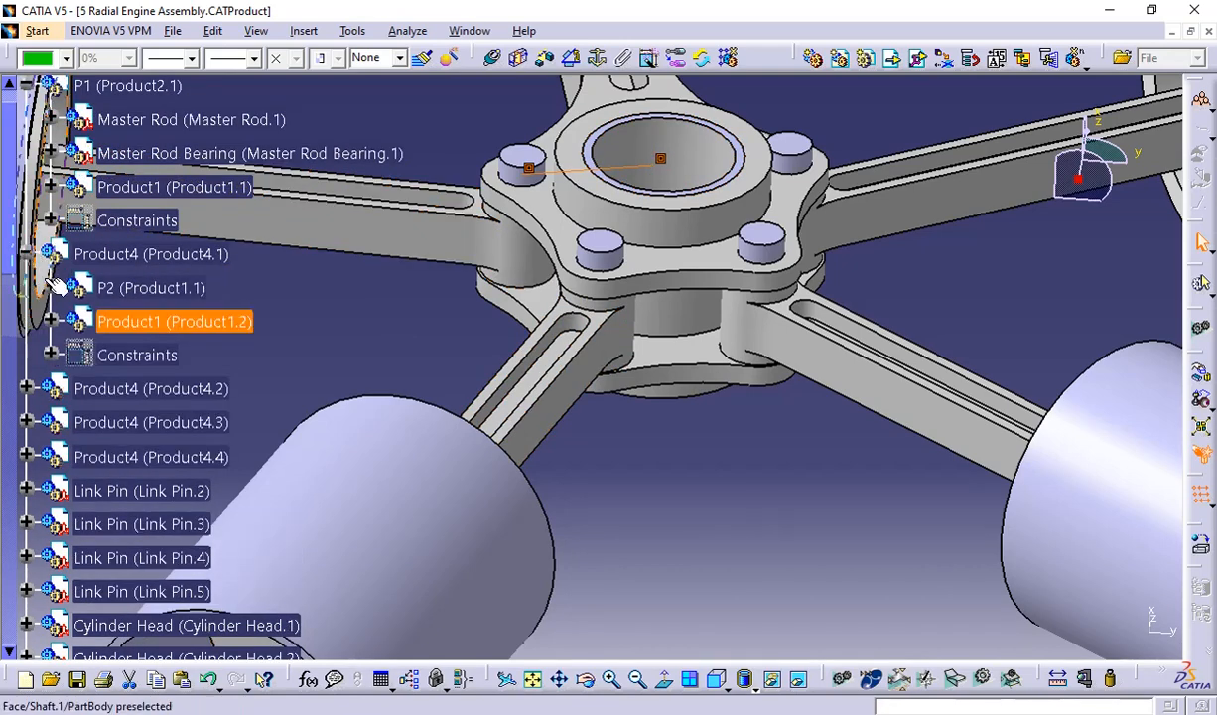
click(27, 388)
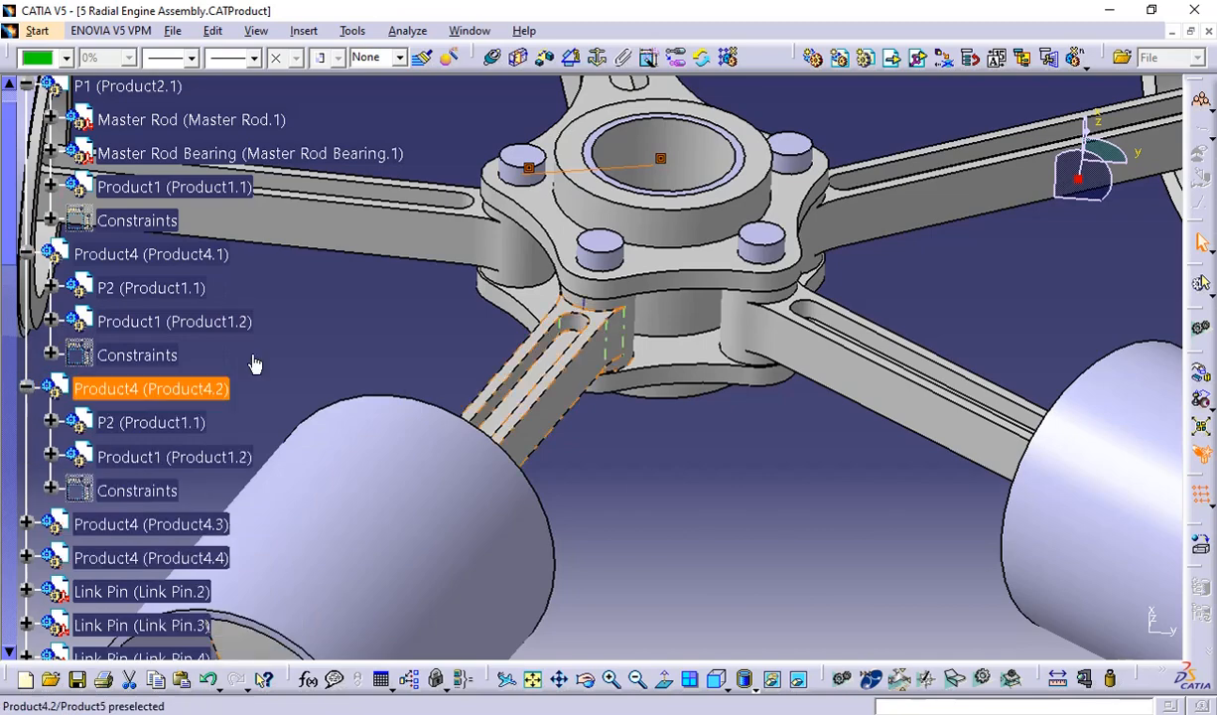
scroll(253, 361, down, 3)
scroll(441, 307, down, 3)
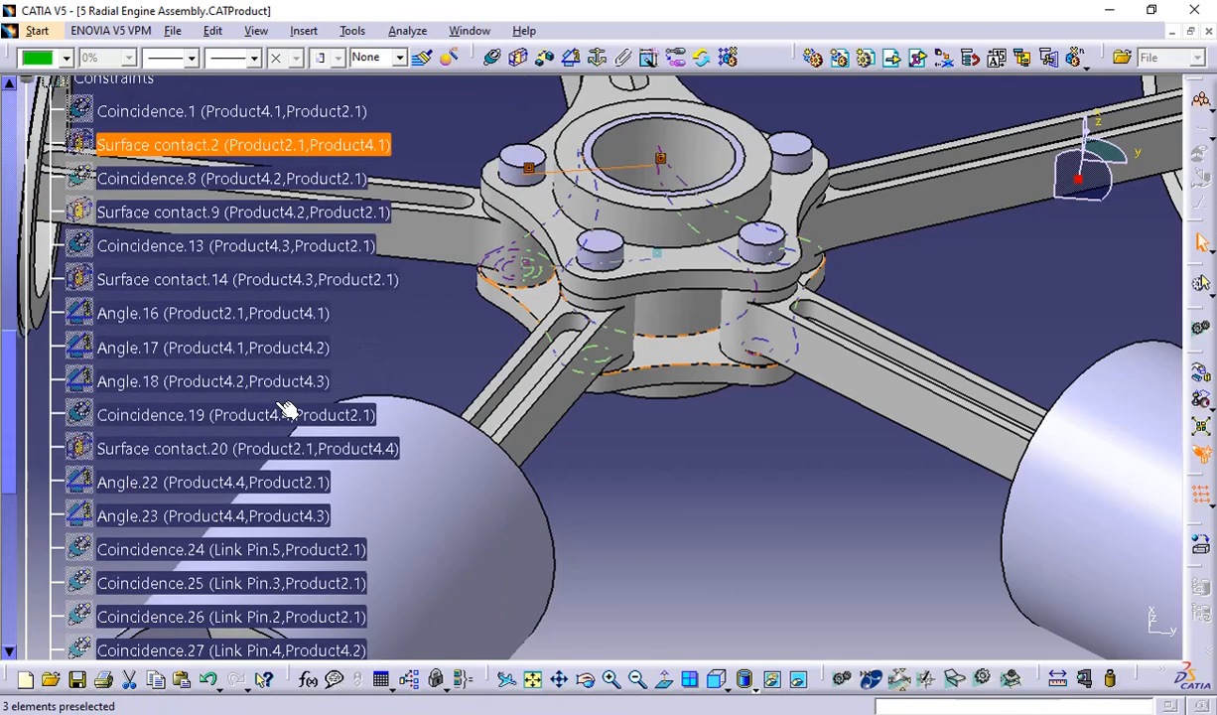
scroll(258, 388, up, 3)
scroll(258, 388, down, 6)
Examine the supporting elements of Surface contact.28 against the components in the tree, and close its definition without changes
click(139, 508)
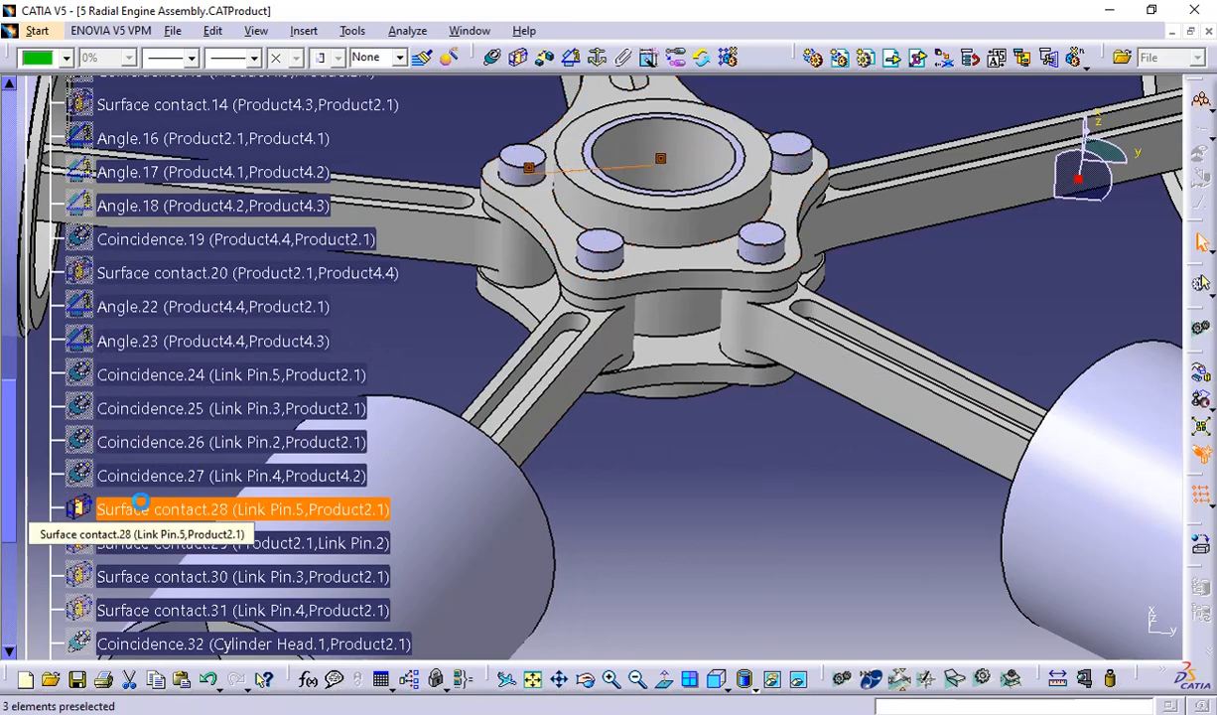
right_click(139, 509)
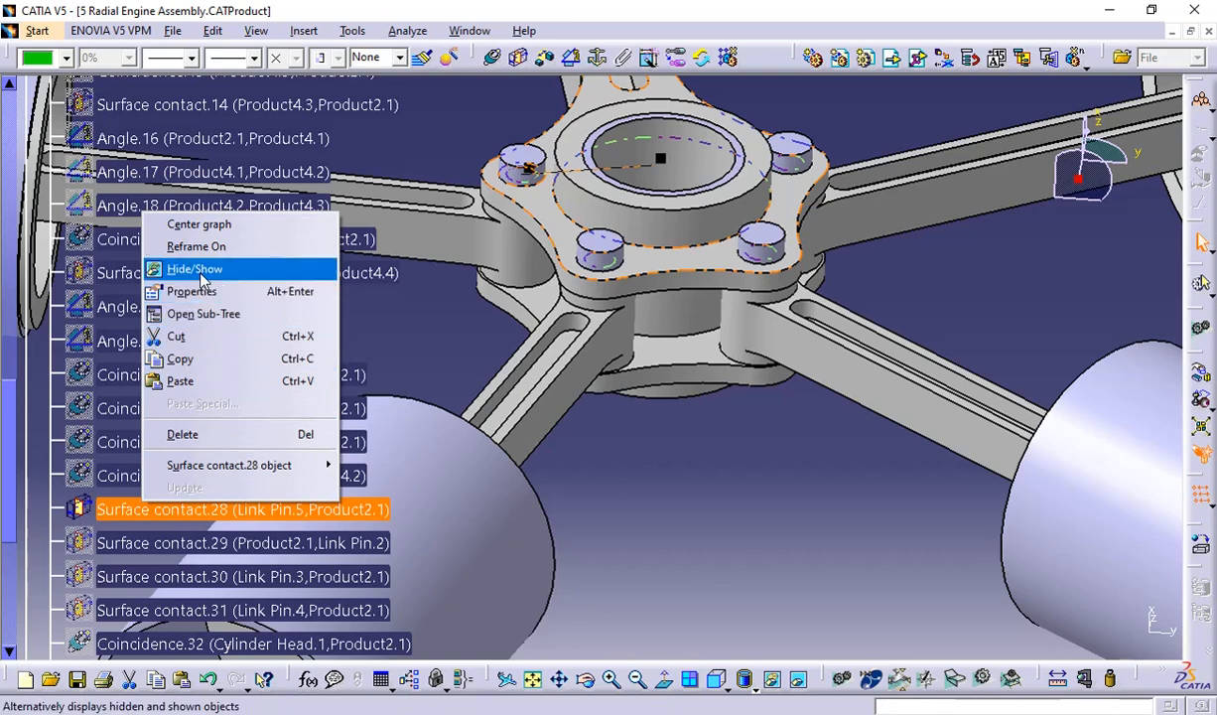
click(431, 298)
double_click(218, 509)
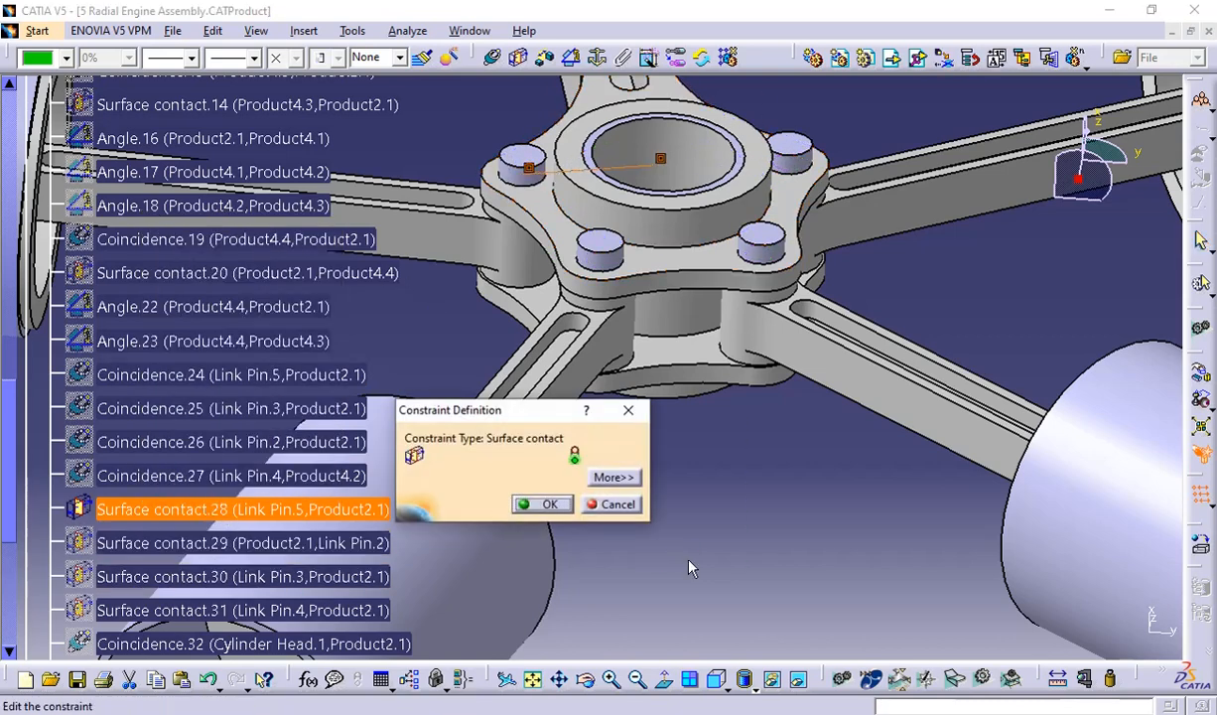
click(614, 478)
click(710, 512)
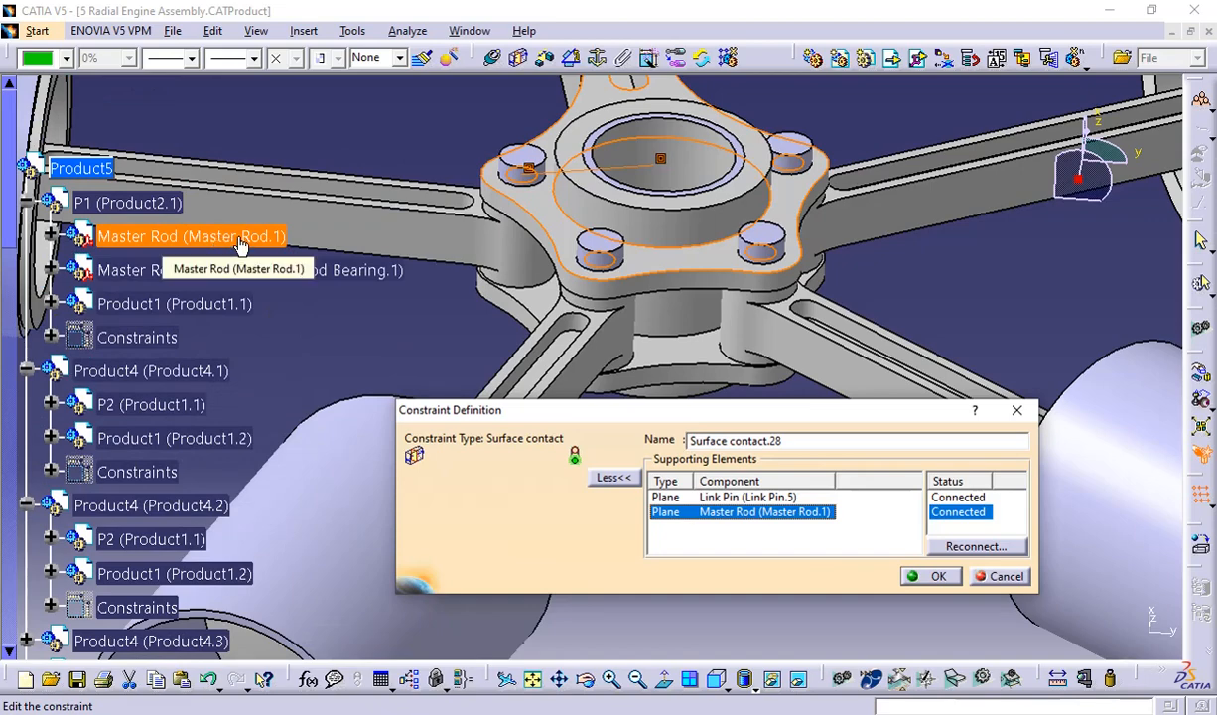
scroll(239, 248, down, 7)
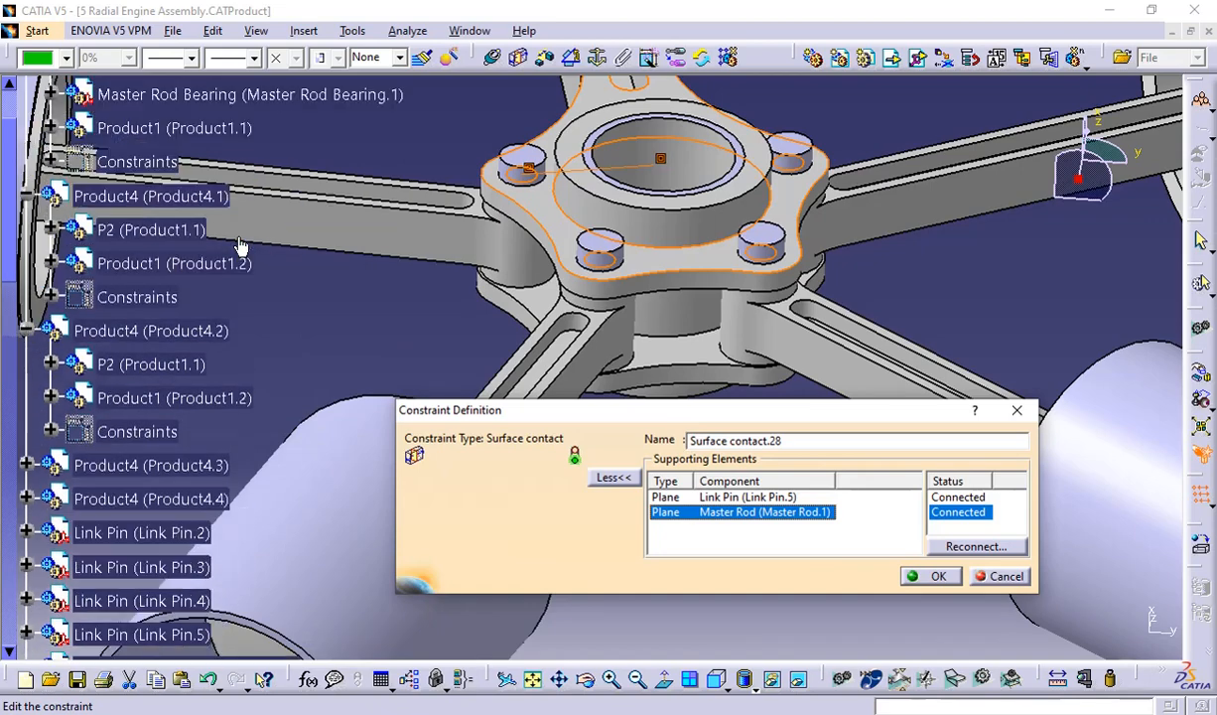
scroll(249, 296, down, 5)
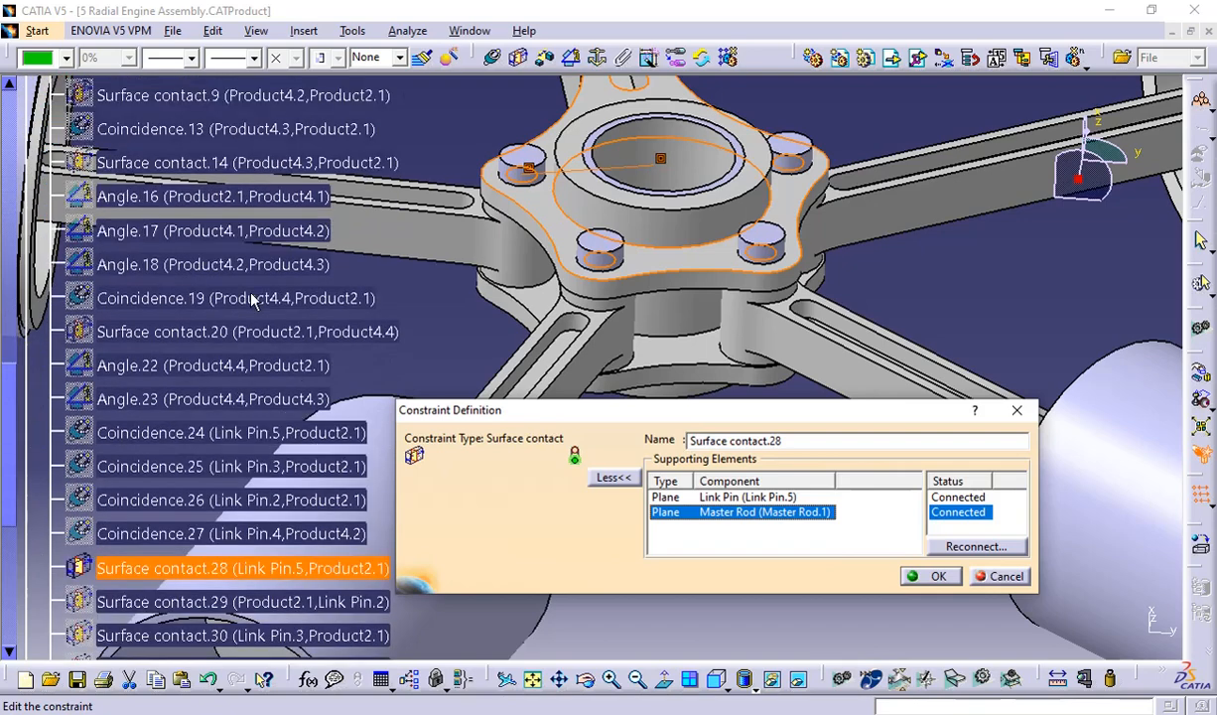
scroll(239, 399, up, 3)
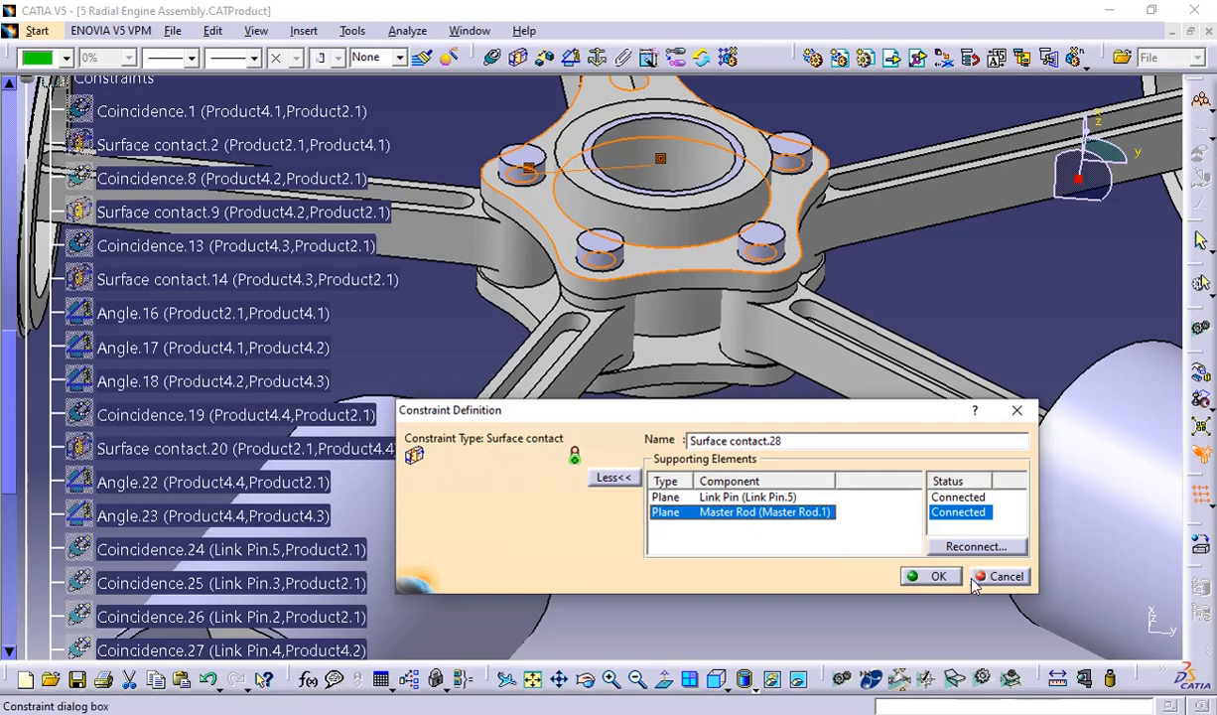
click(938, 576)
Change the type of Surface contact.28 between Link Pin.5 and Product2.1 to Perpendicularity
scroll(296, 451, down, 2)
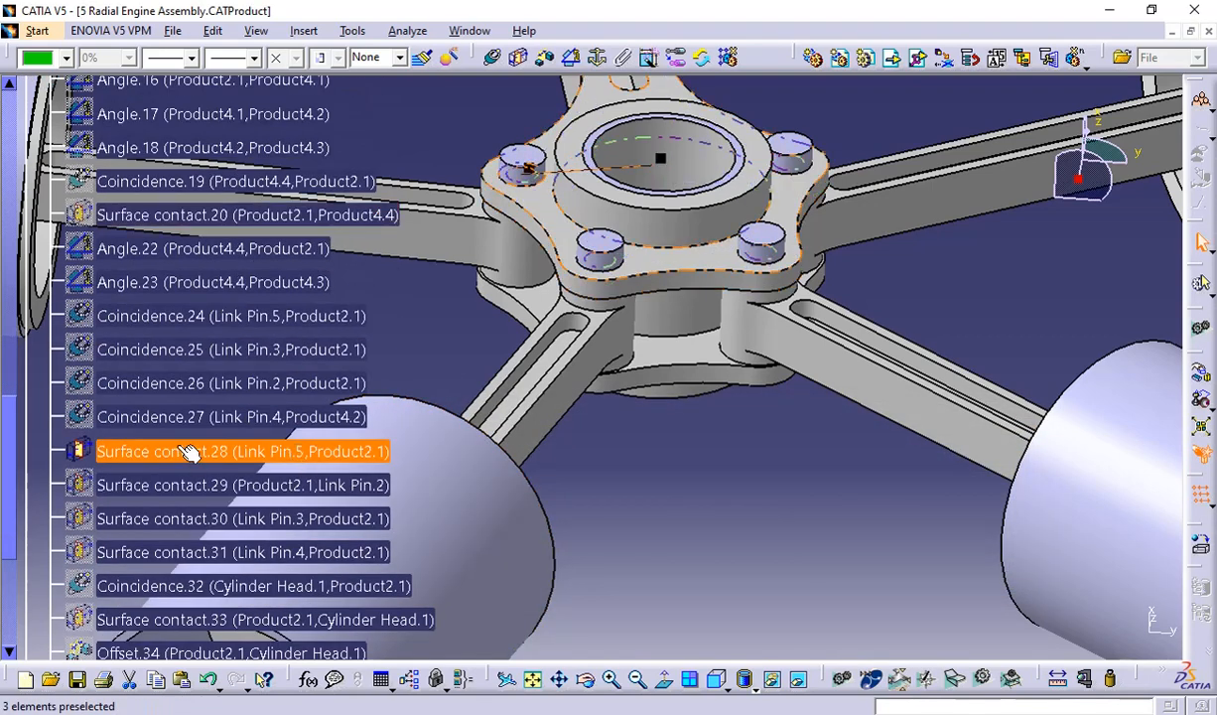
click(188, 451)
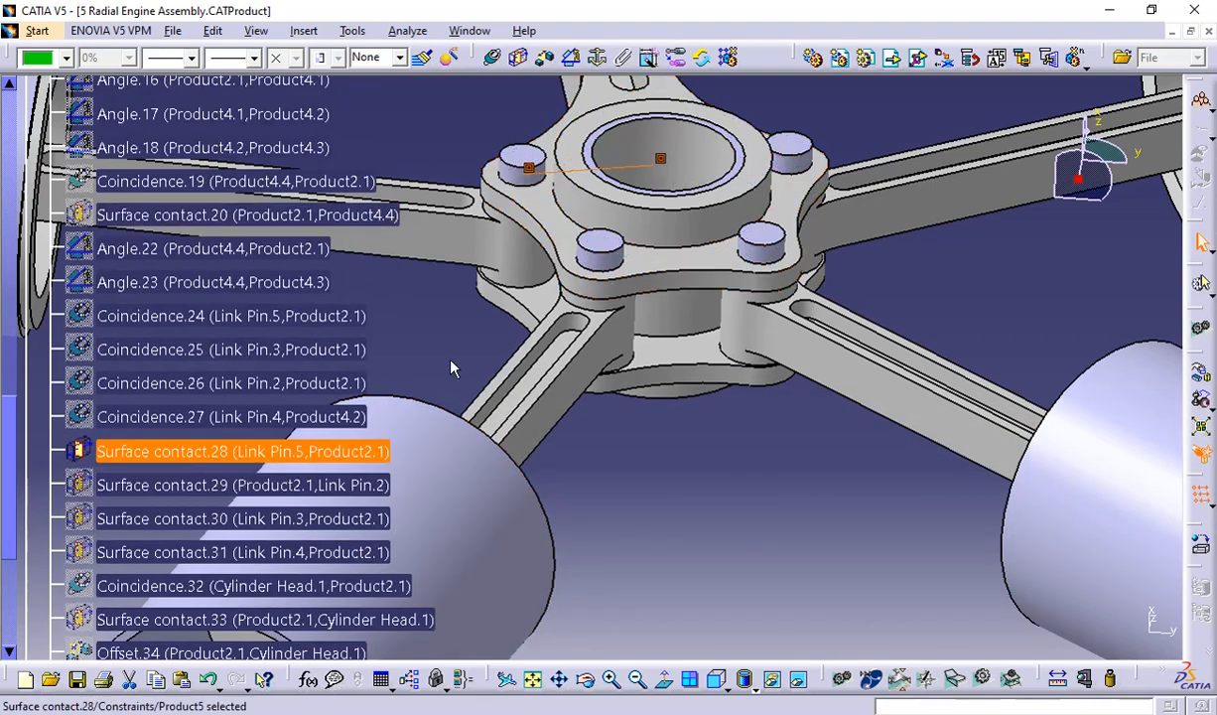
click(704, 60)
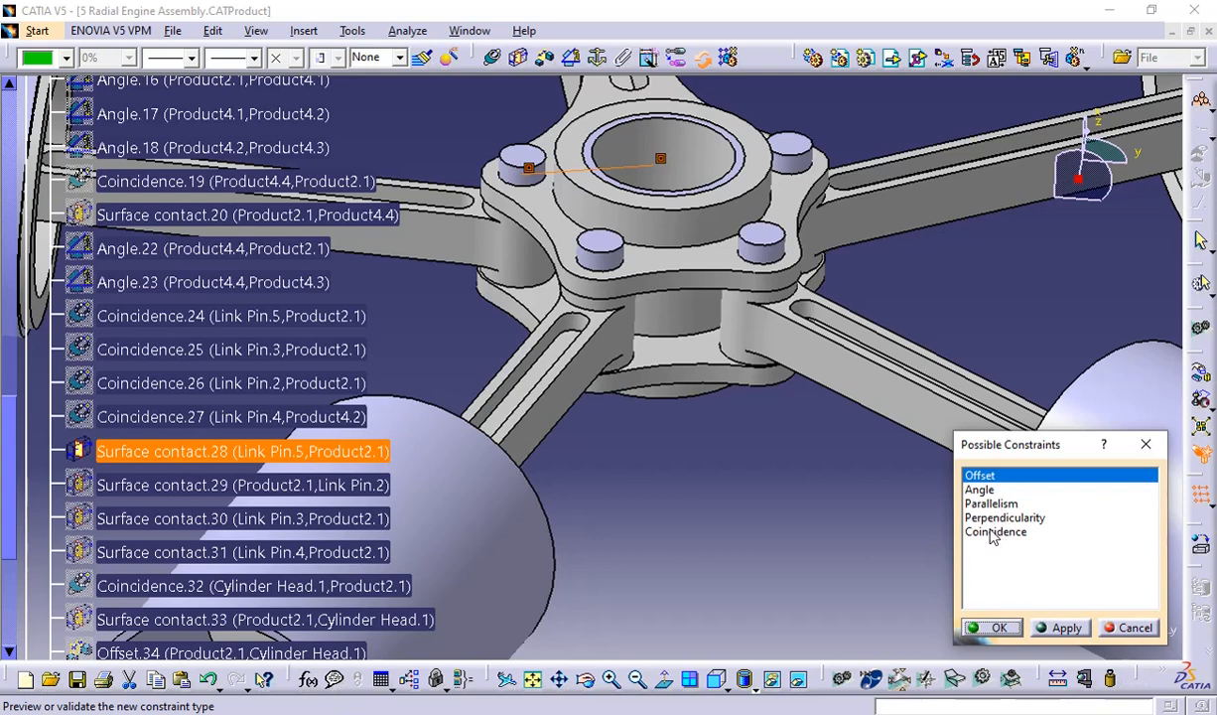
click(995, 518)
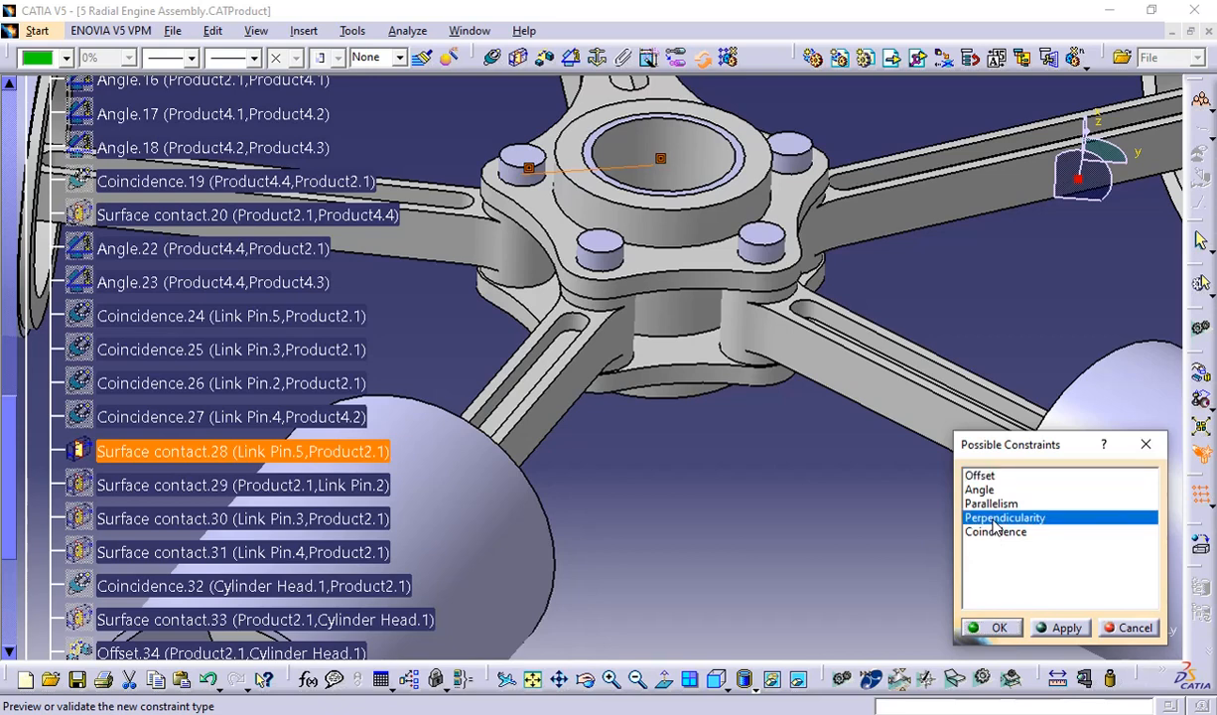
click(1060, 628)
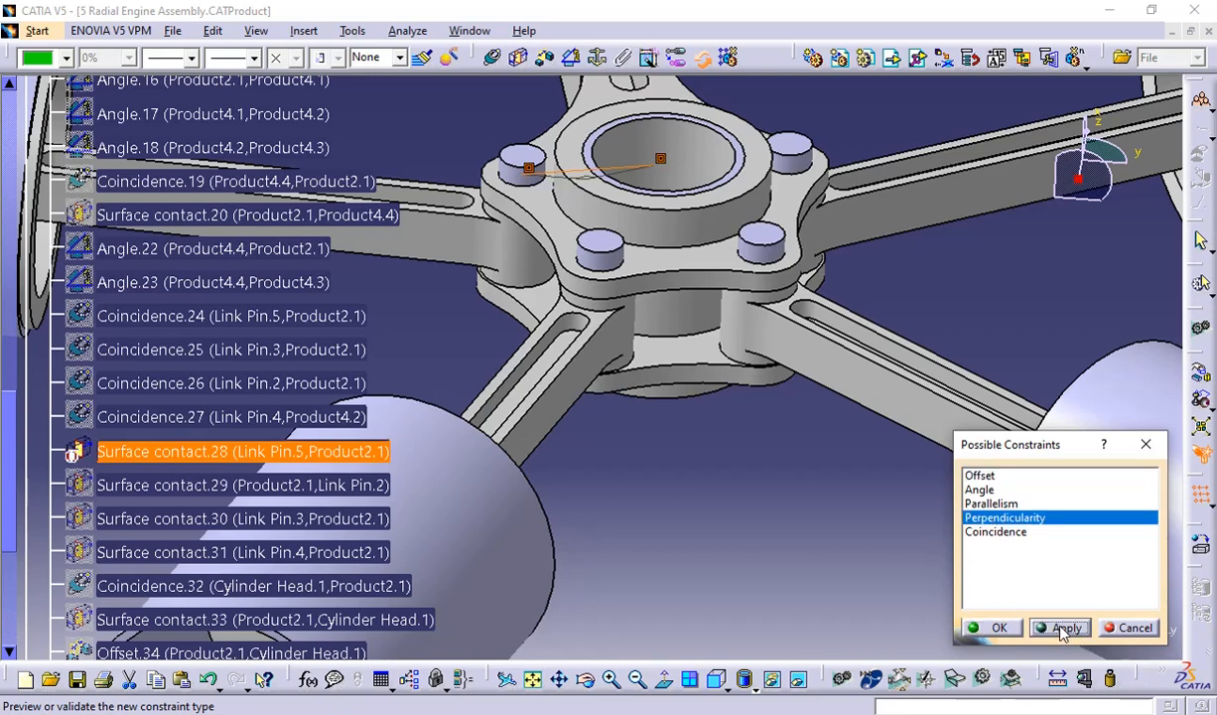
click(992, 627)
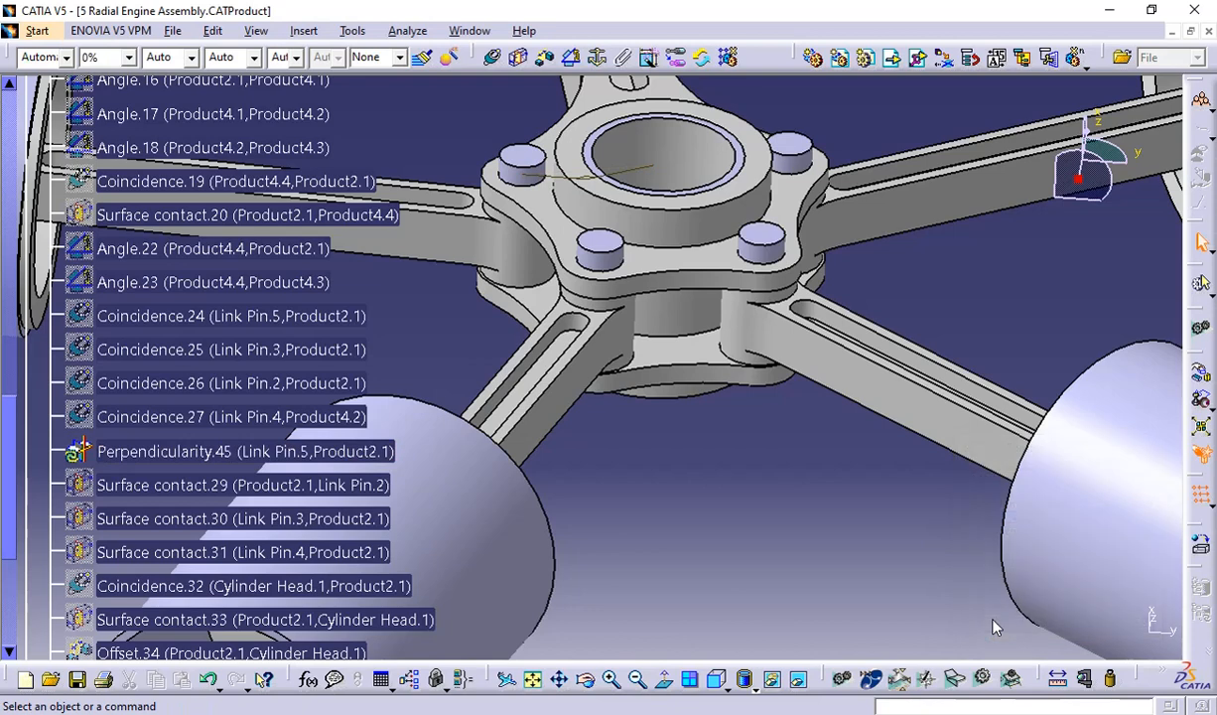
Update the assembly, read the full diagnosis for the perpendicularity constraint, and revert the constraint to Surface contact.28
middle_drag(683, 480, 689, 584)
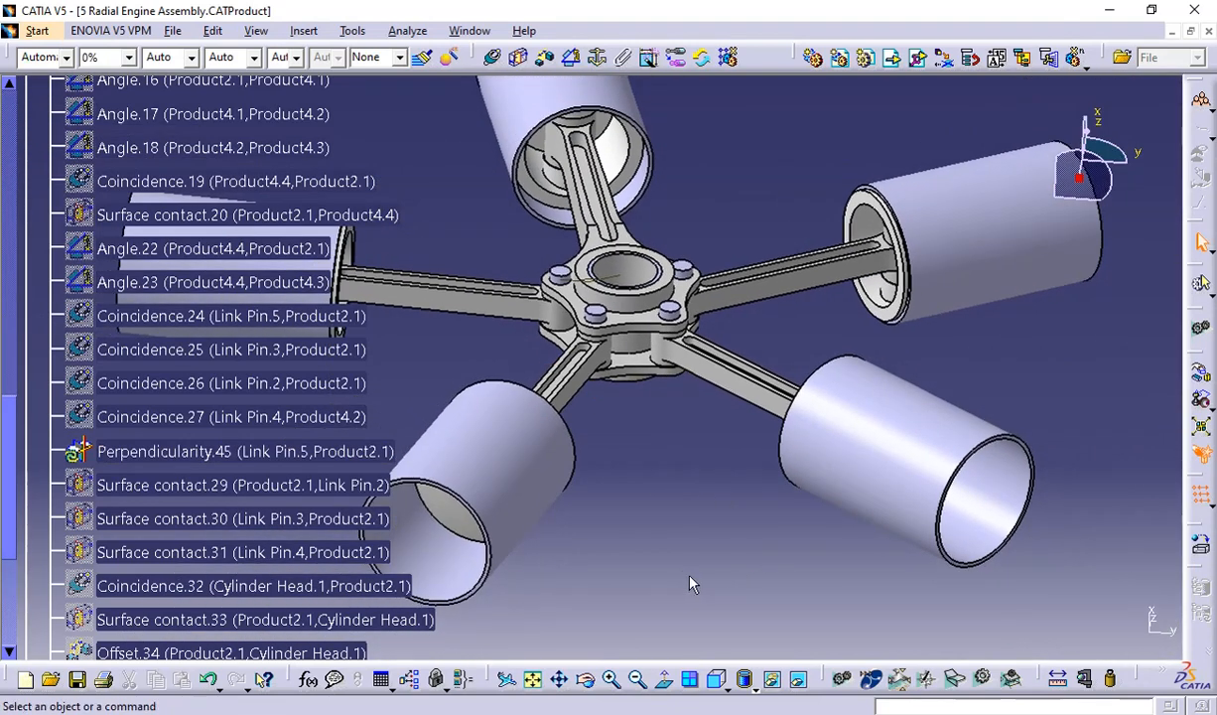
key(ctrl+u)
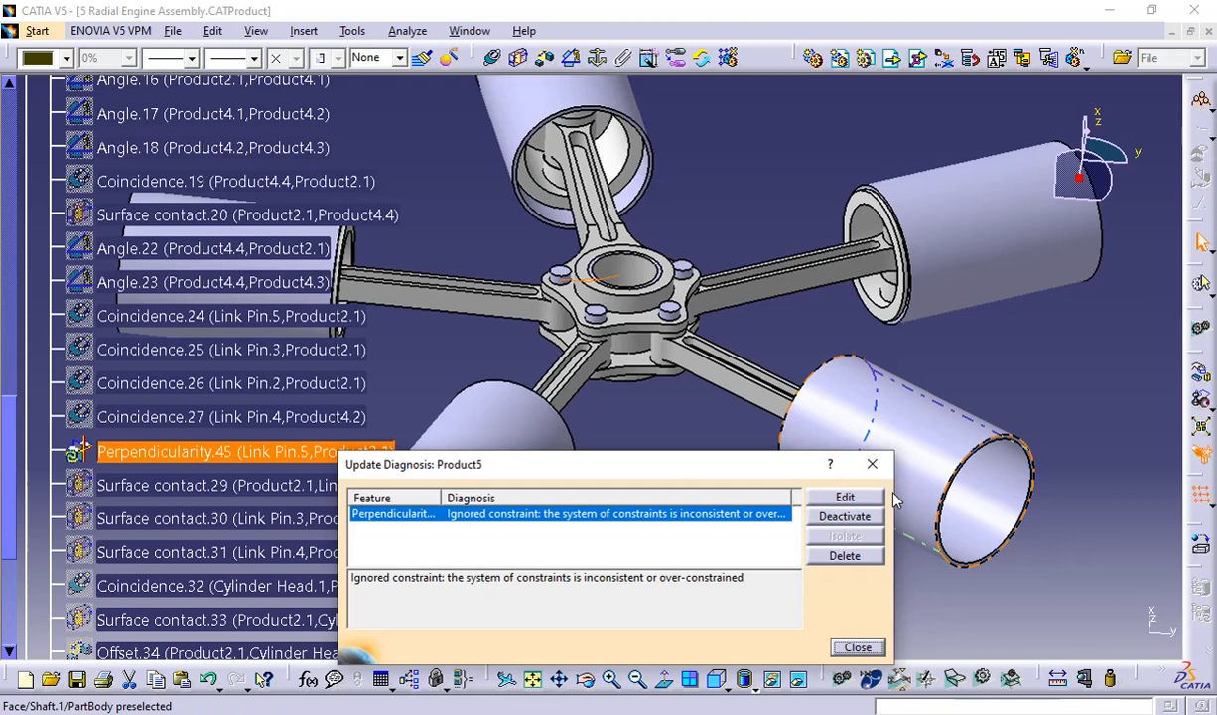
drag(892, 496, 1194, 513)
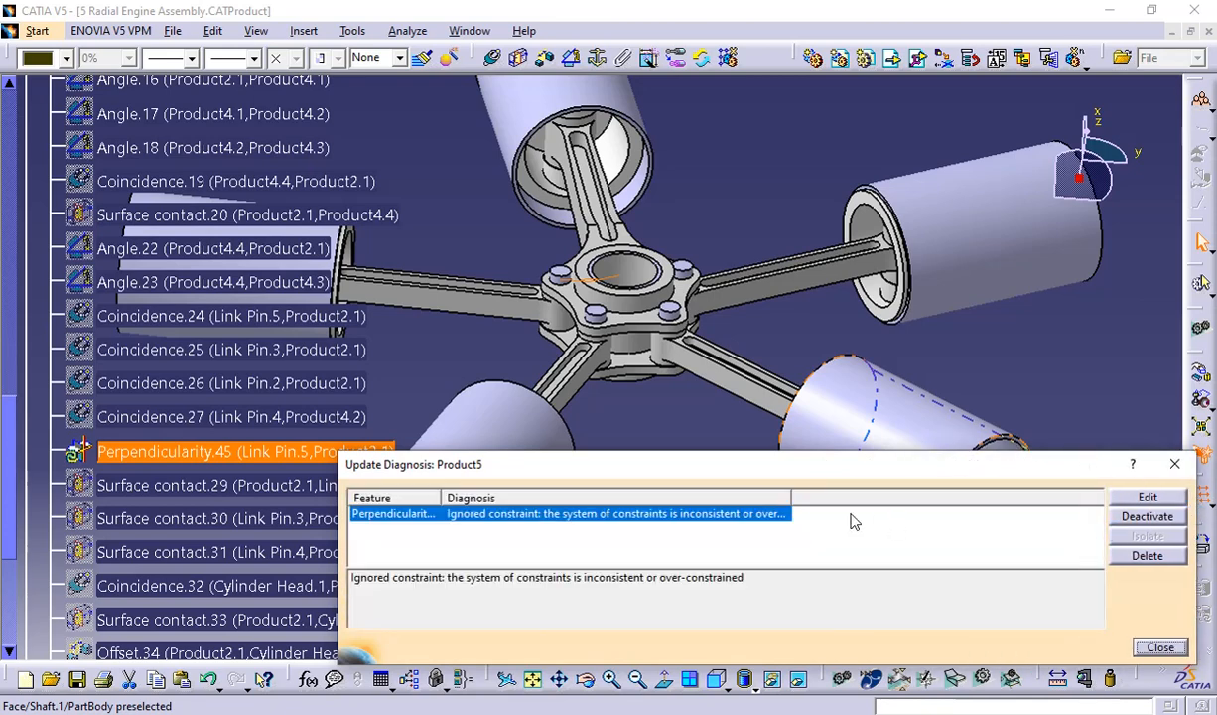
drag(791, 497, 968, 496)
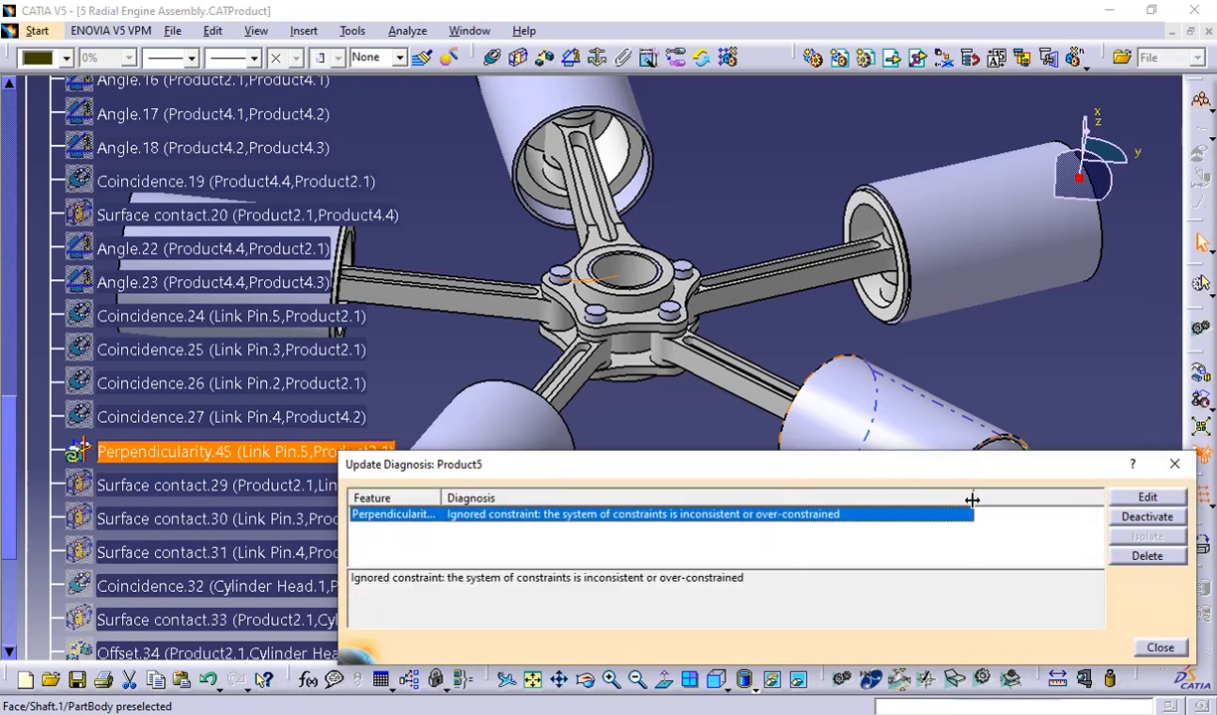
click(1177, 465)
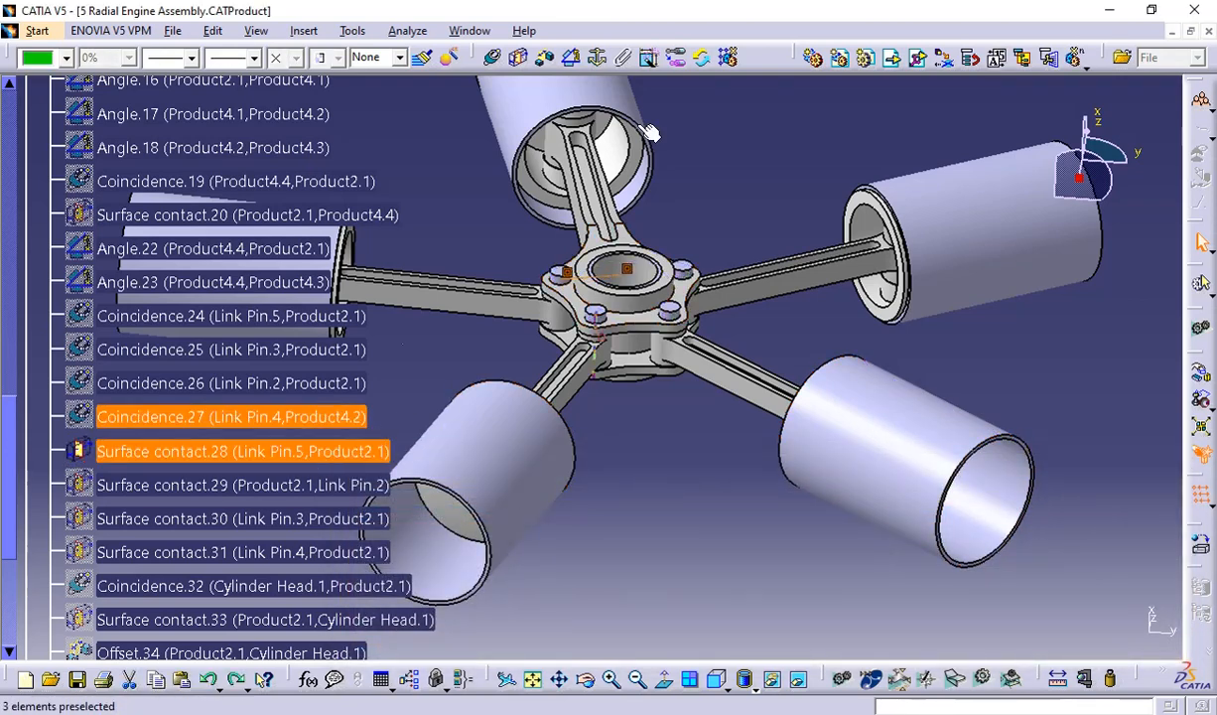
Change Surface contact.28 into an Offset constraint and set its value to 10 mm
click(701, 57)
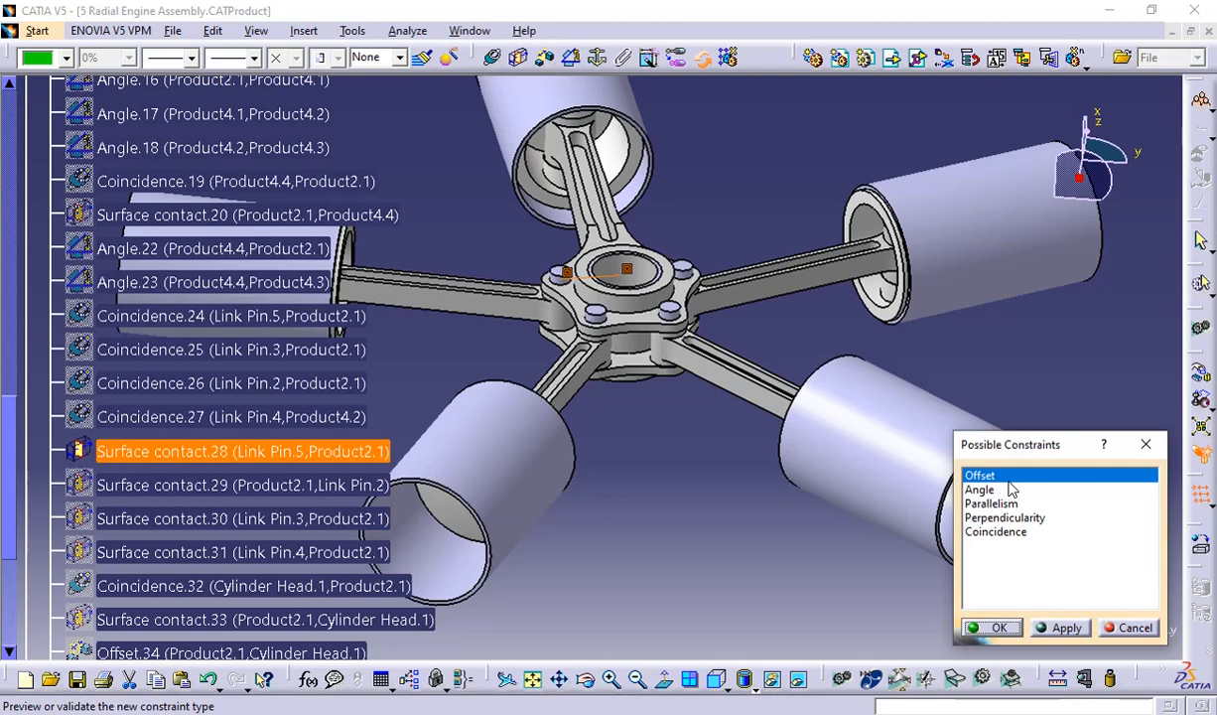
click(999, 627)
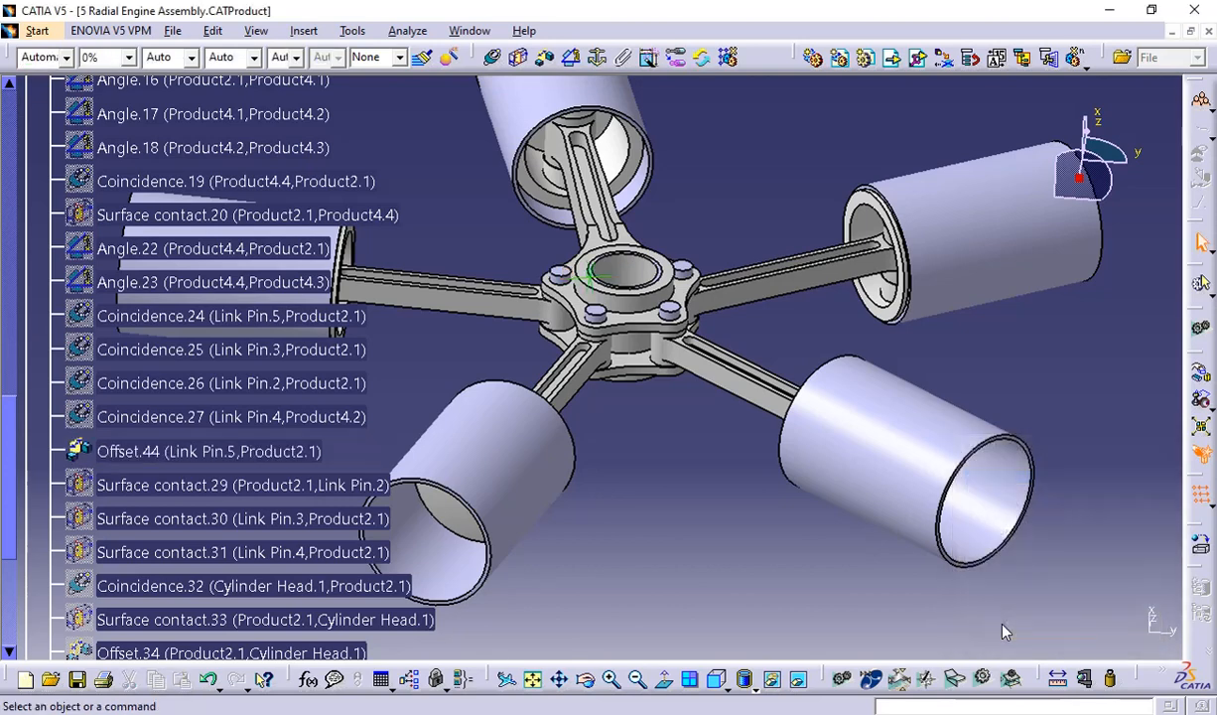
double_click(253, 451)
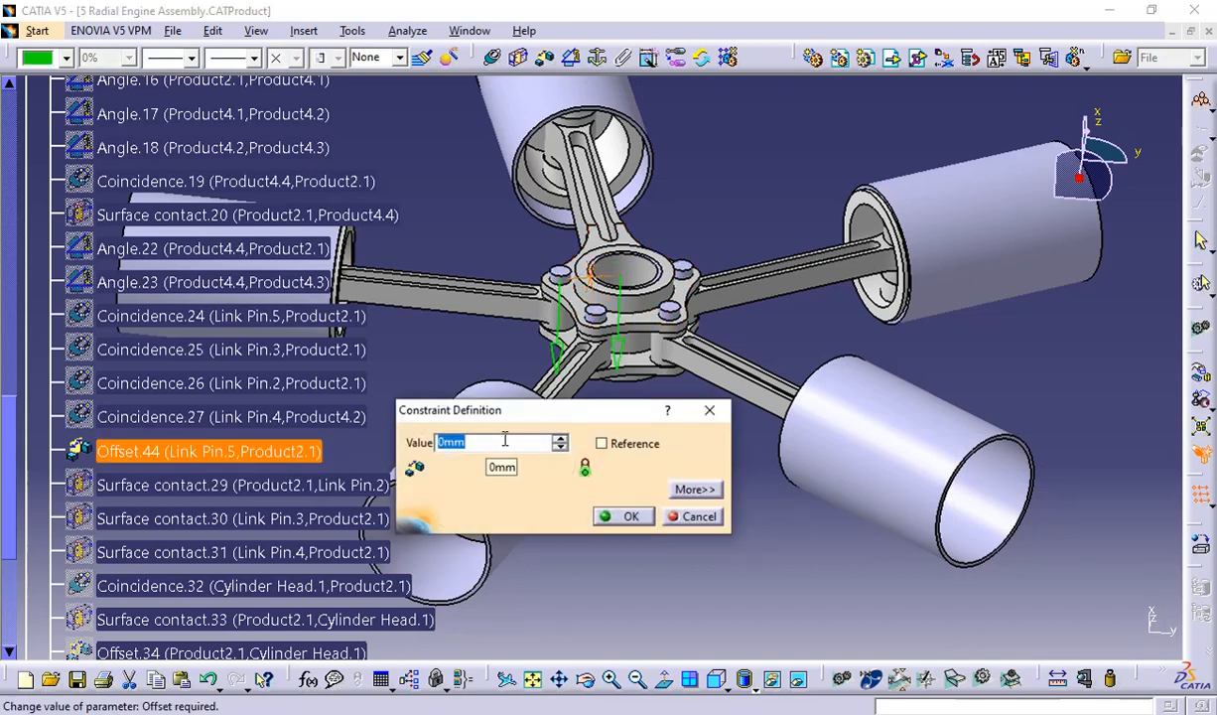
text(10)
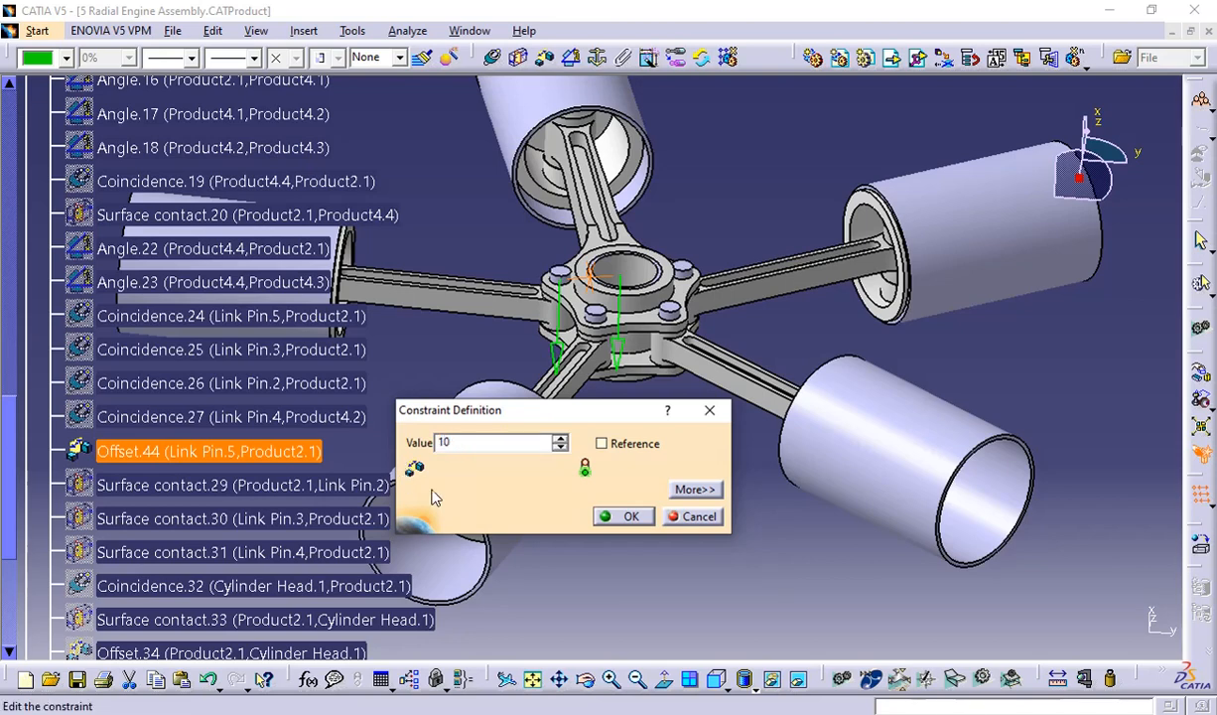
click(628, 516)
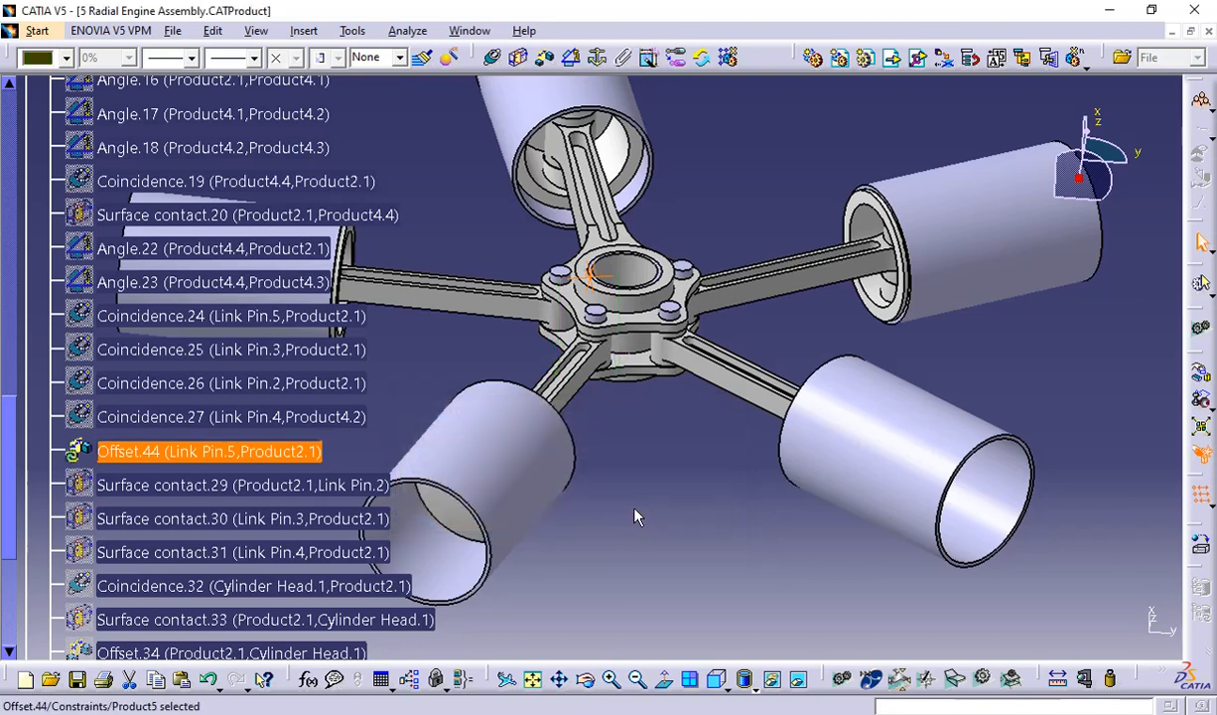
click(636, 516)
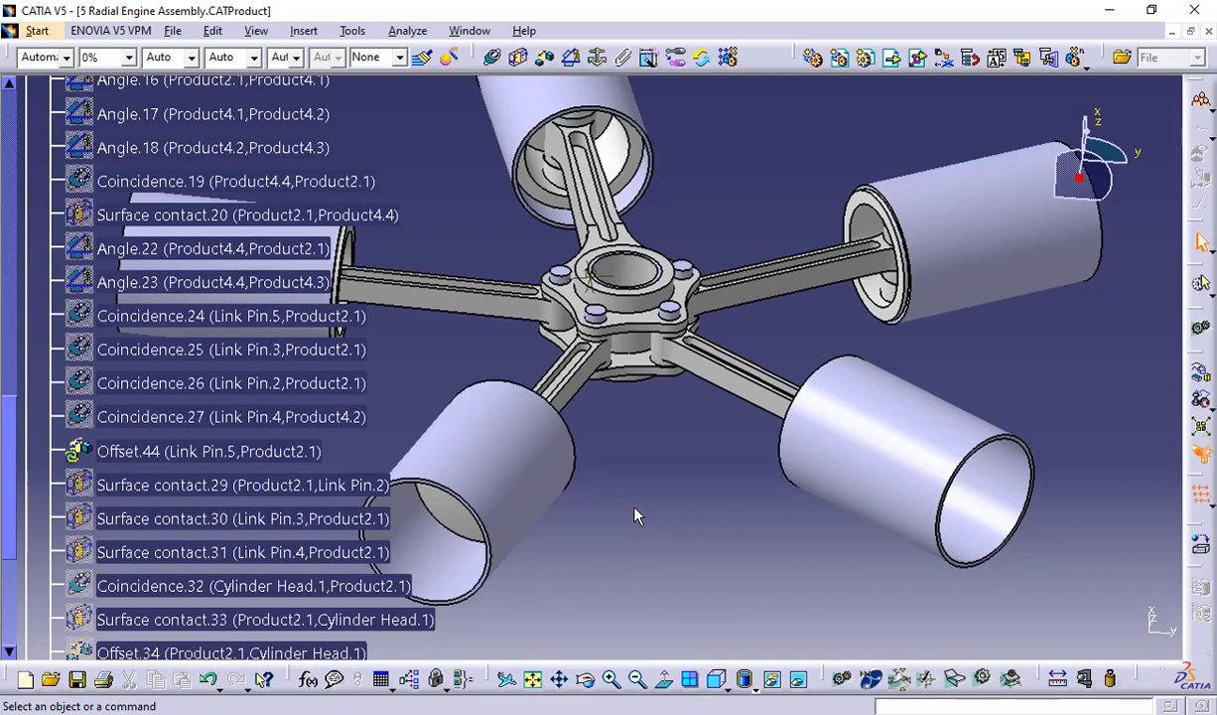
Update the assembly and examine the offset between Link Pin.5 and the master rod face up close
key(ctrl+u)
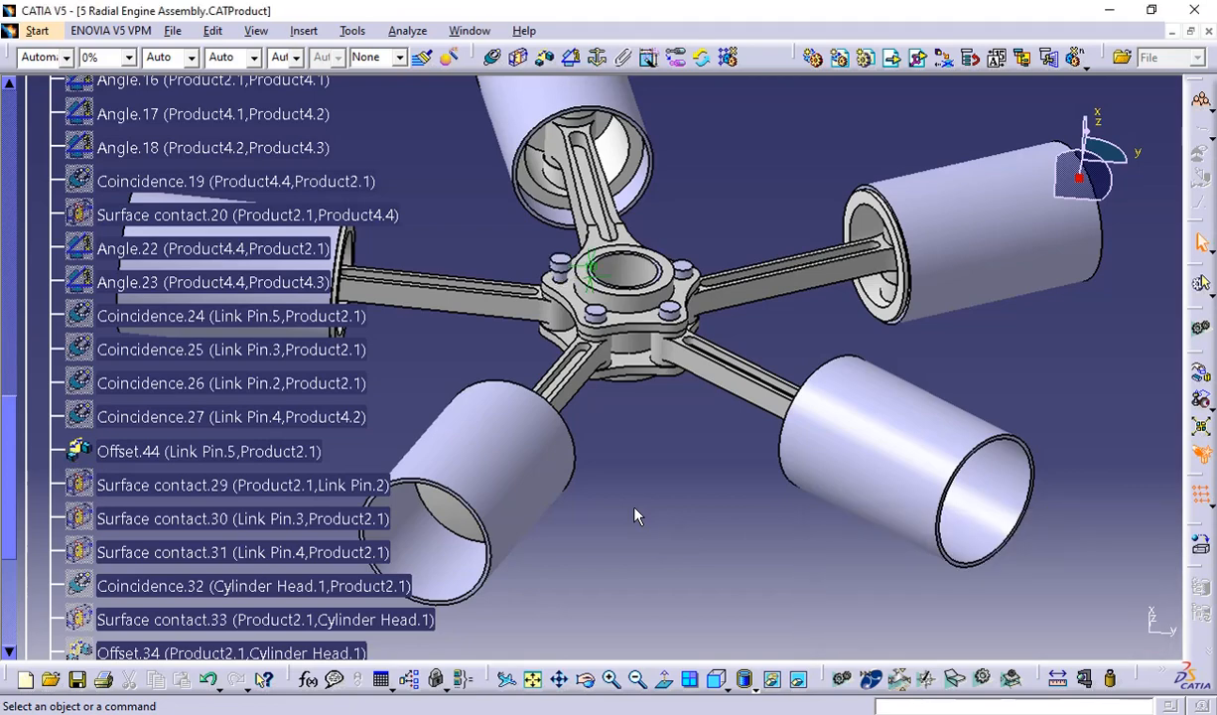
middle_drag(598, 376, 747, 328)
scroll(698, 318, down, 3)
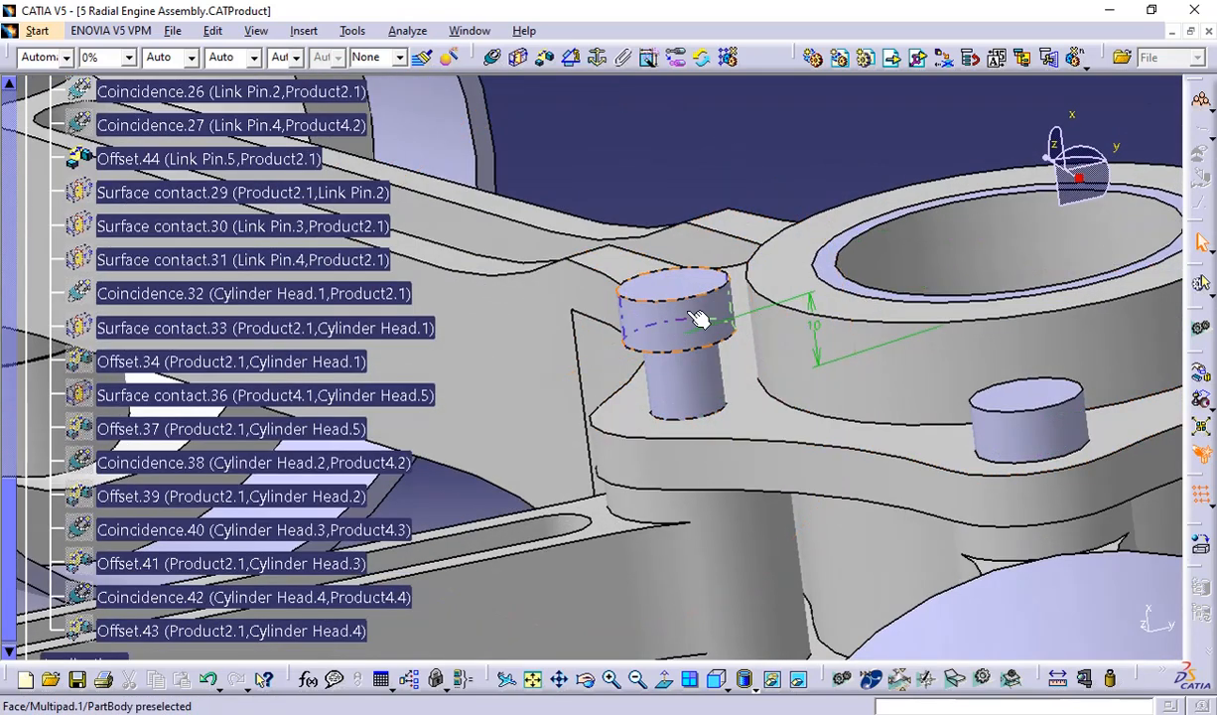
scroll(505, 388, up, 2)
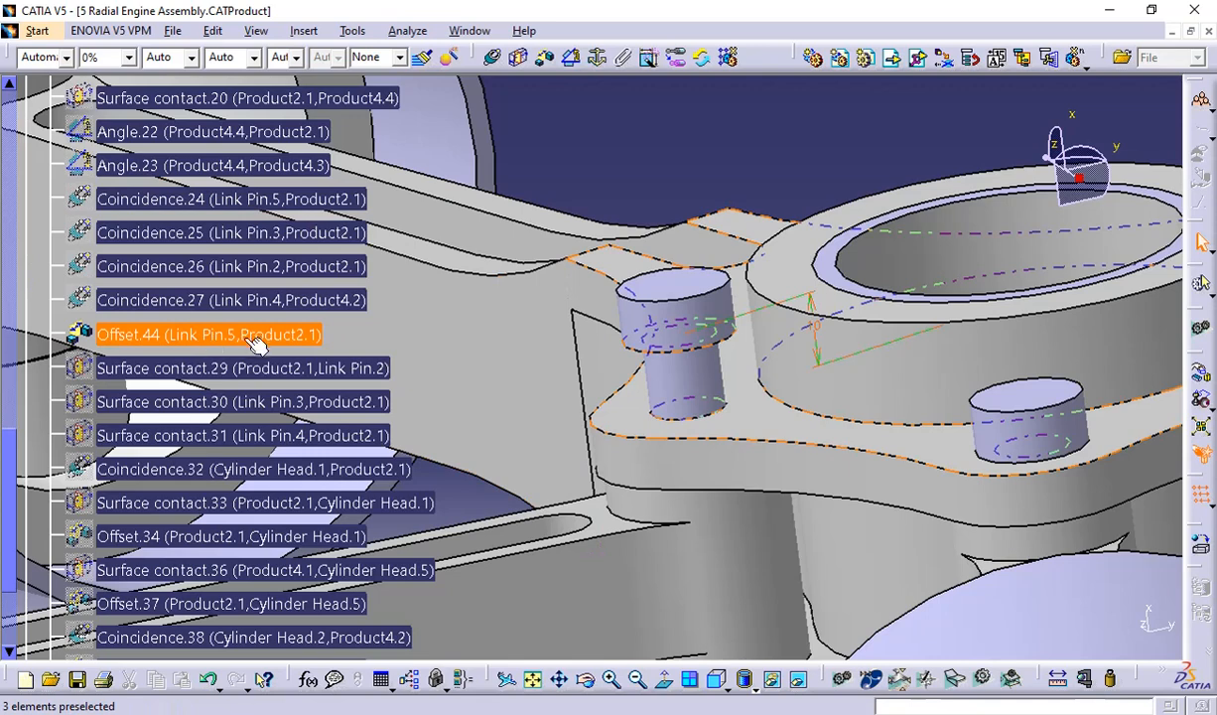
Set the offset between Link Pin.5 and Product2.1 to 0 mm and update the assembly
double_click(817, 324)
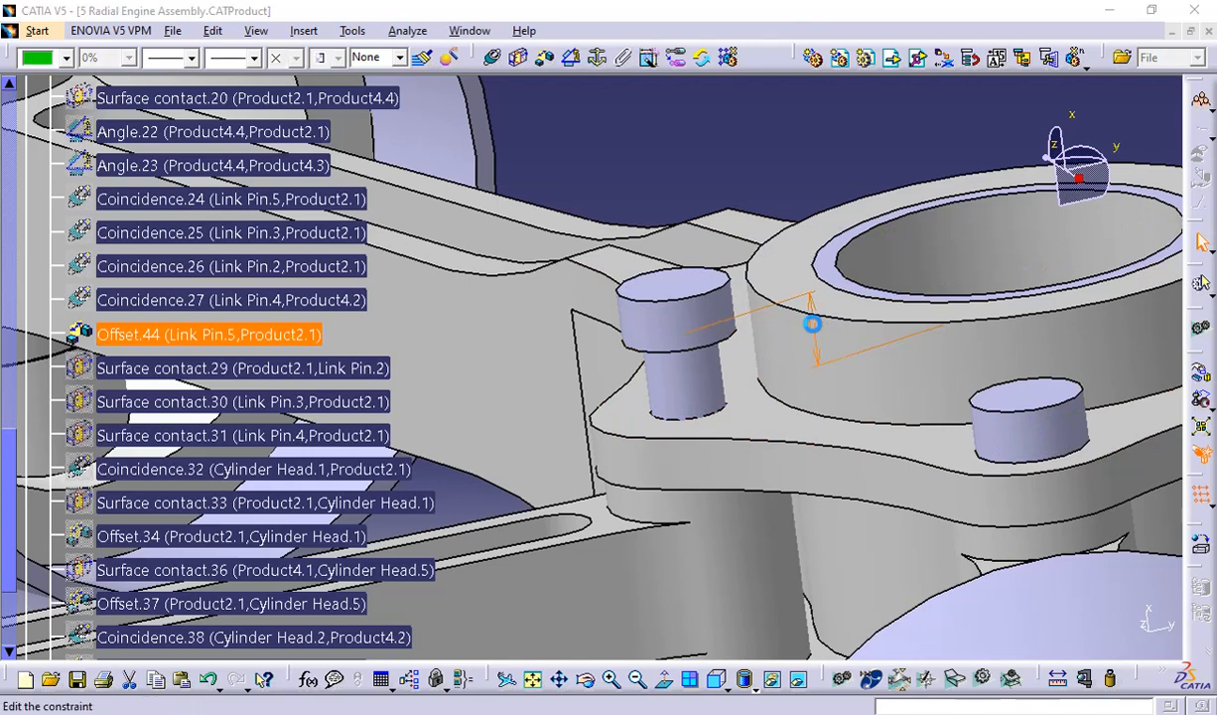
text(0)
key(Return)
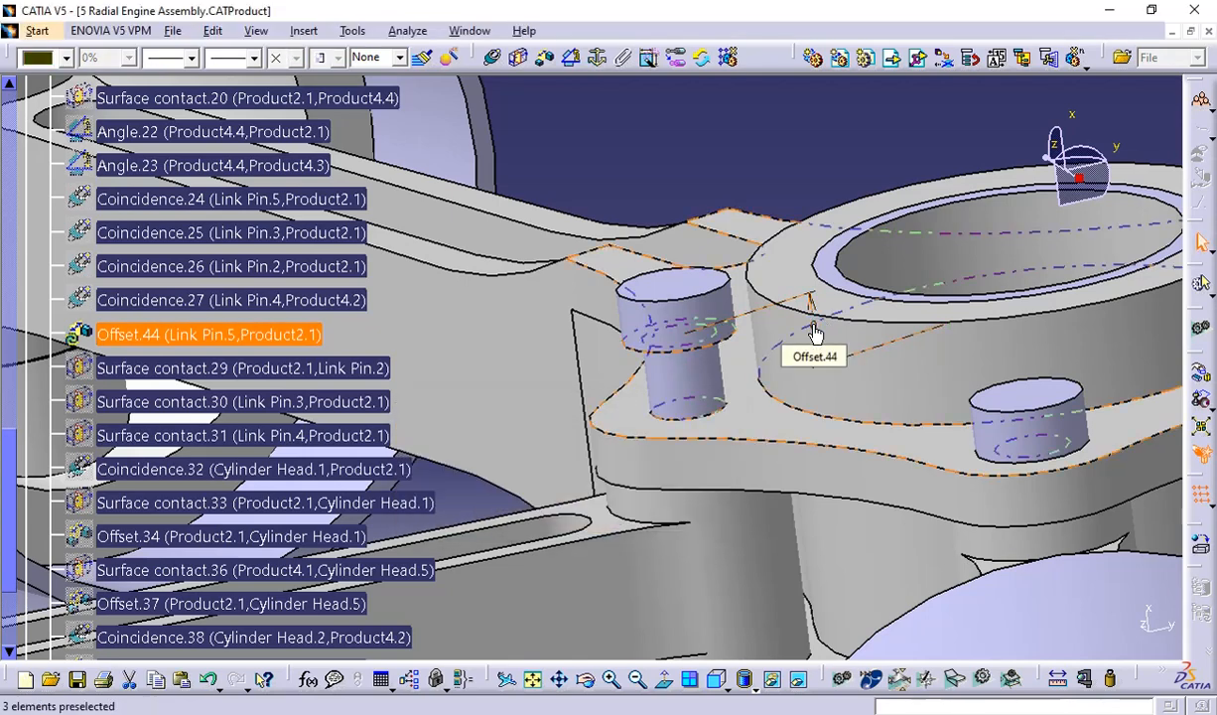
key(ctrl+u)
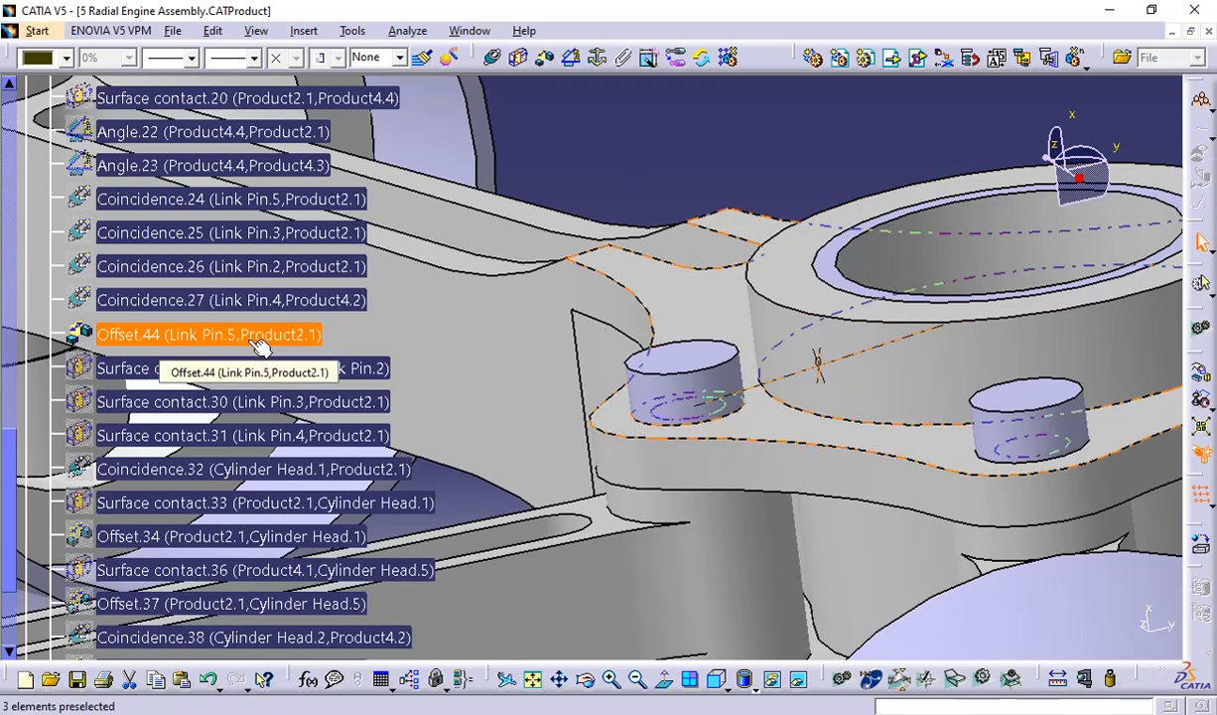
right_click(180, 334)
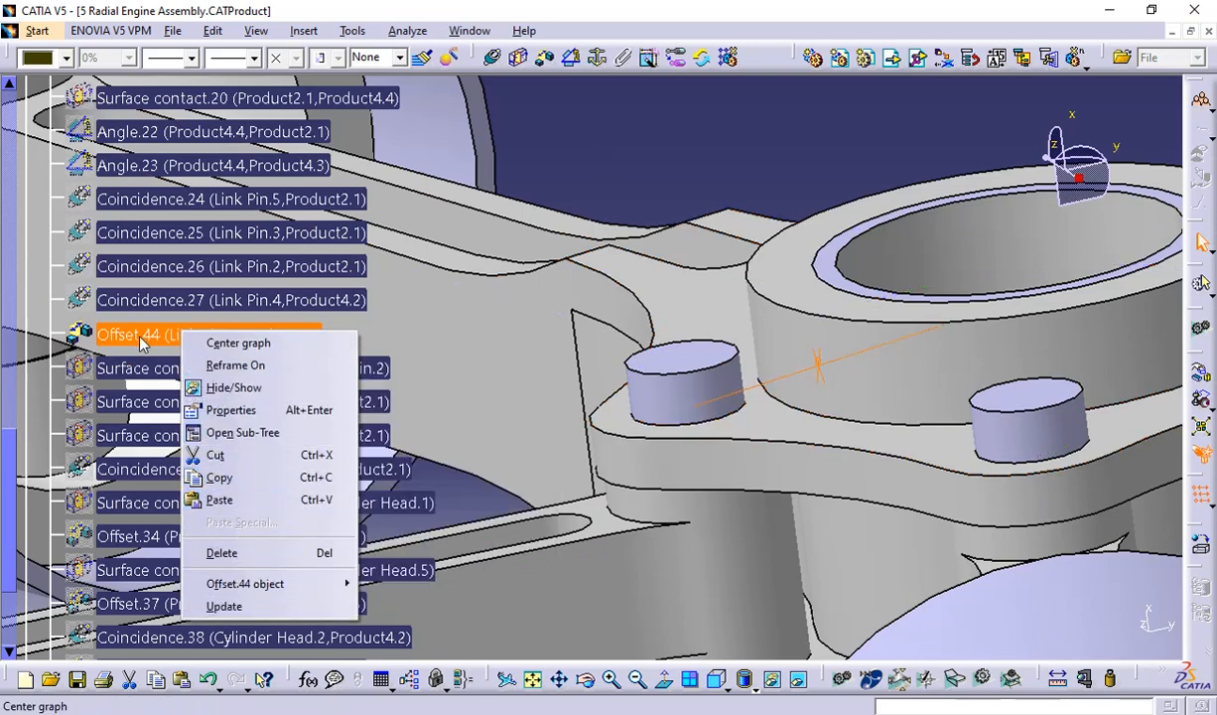
click(666, 141)
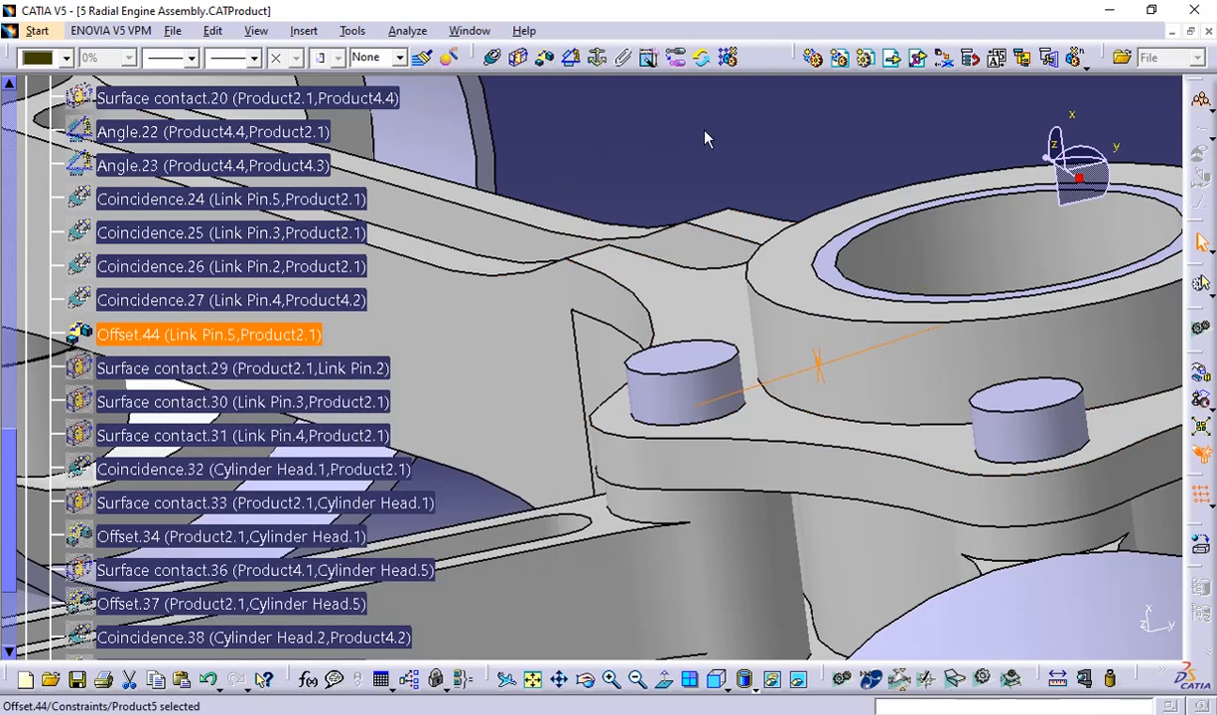
Change the Offset.44 constraint between Link Pin.5 and Product2.1 into a Surface contact constraint
click(700, 62)
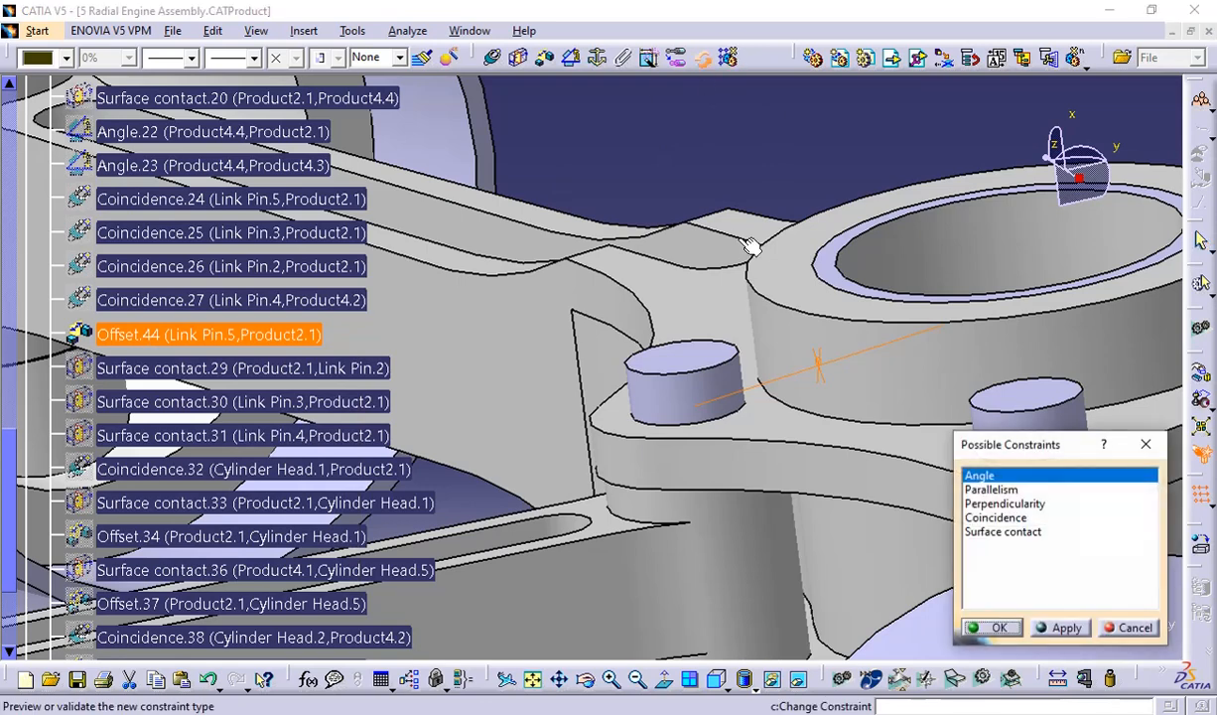
click(998, 531)
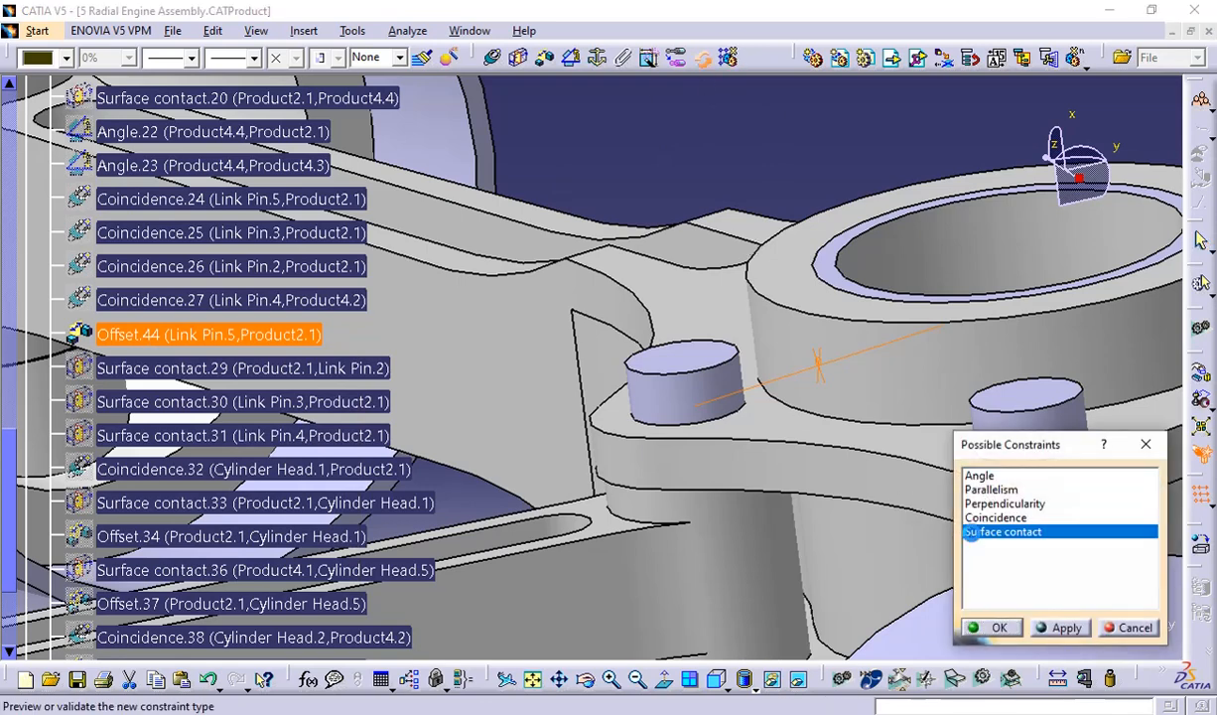
click(1054, 627)
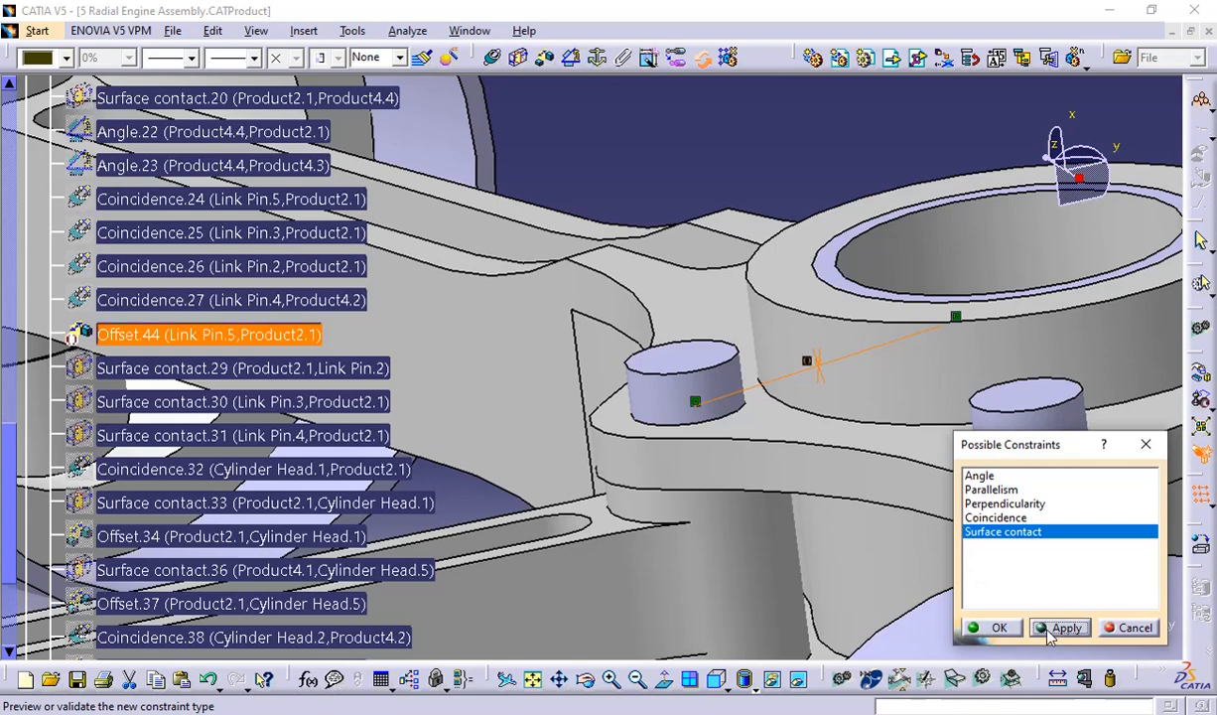
click(996, 627)
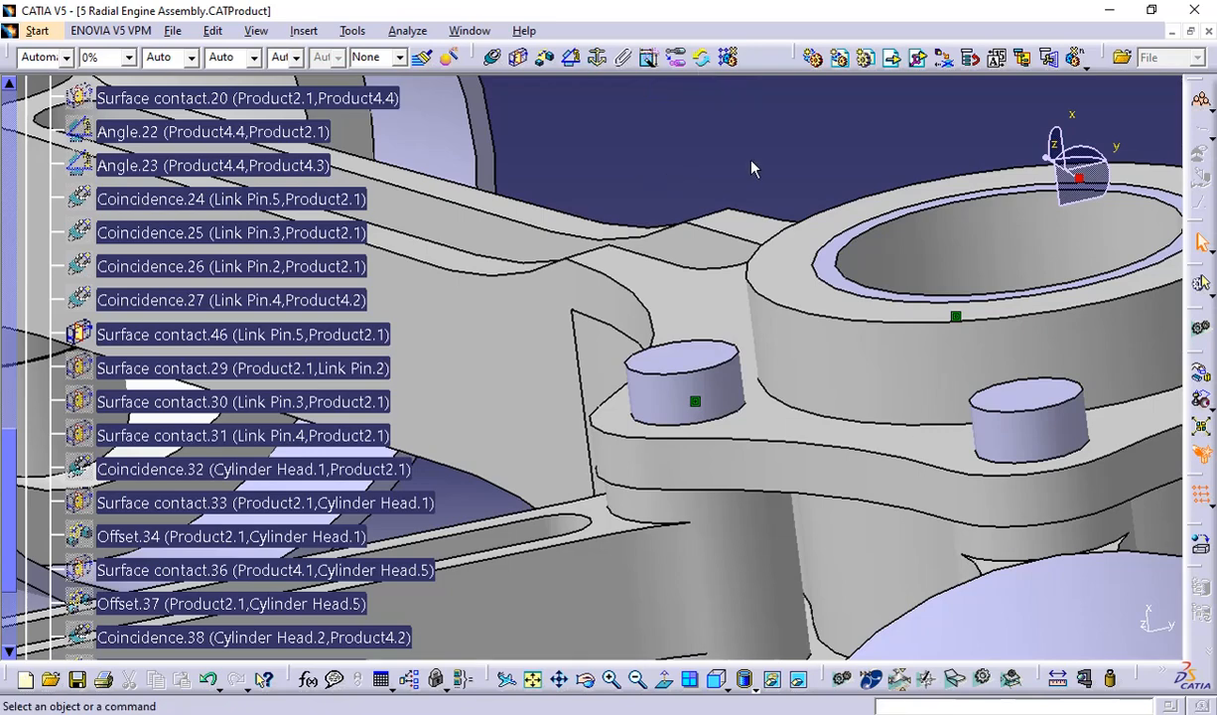
Hide the surface contact constraint between Link Pin.5 and Product2.1
middle_drag(752, 169, 765, 344)
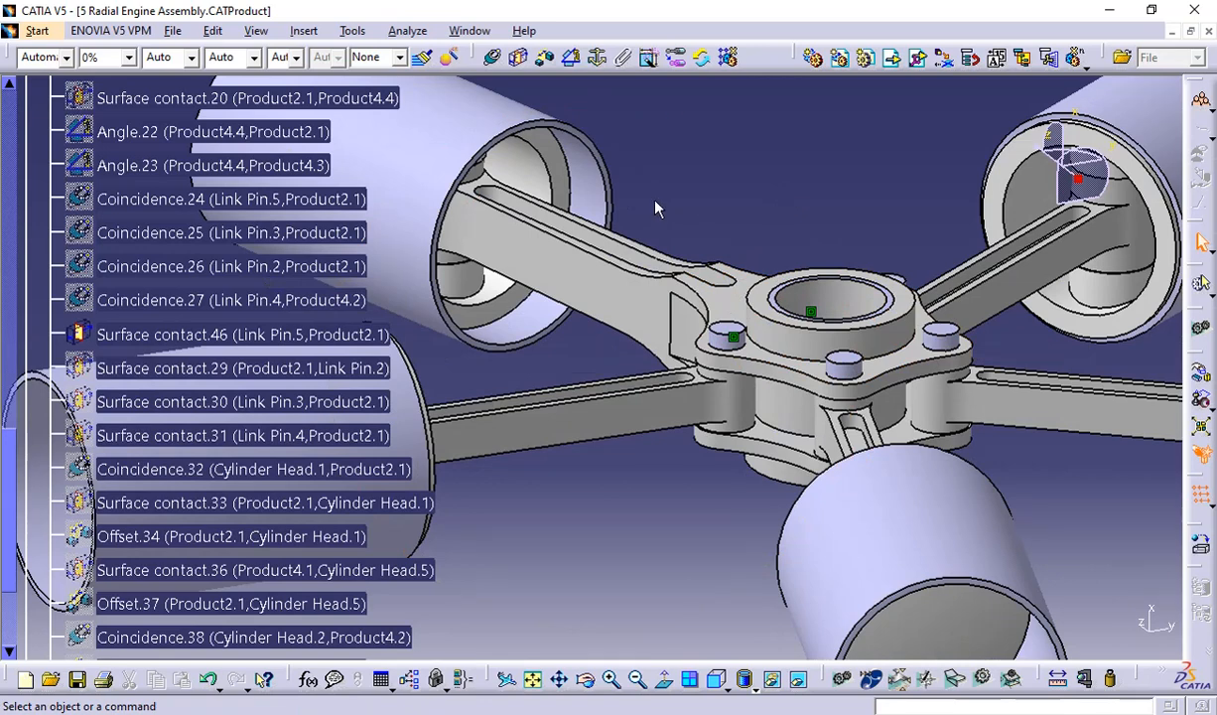
middle_drag(565, 483, 679, 545)
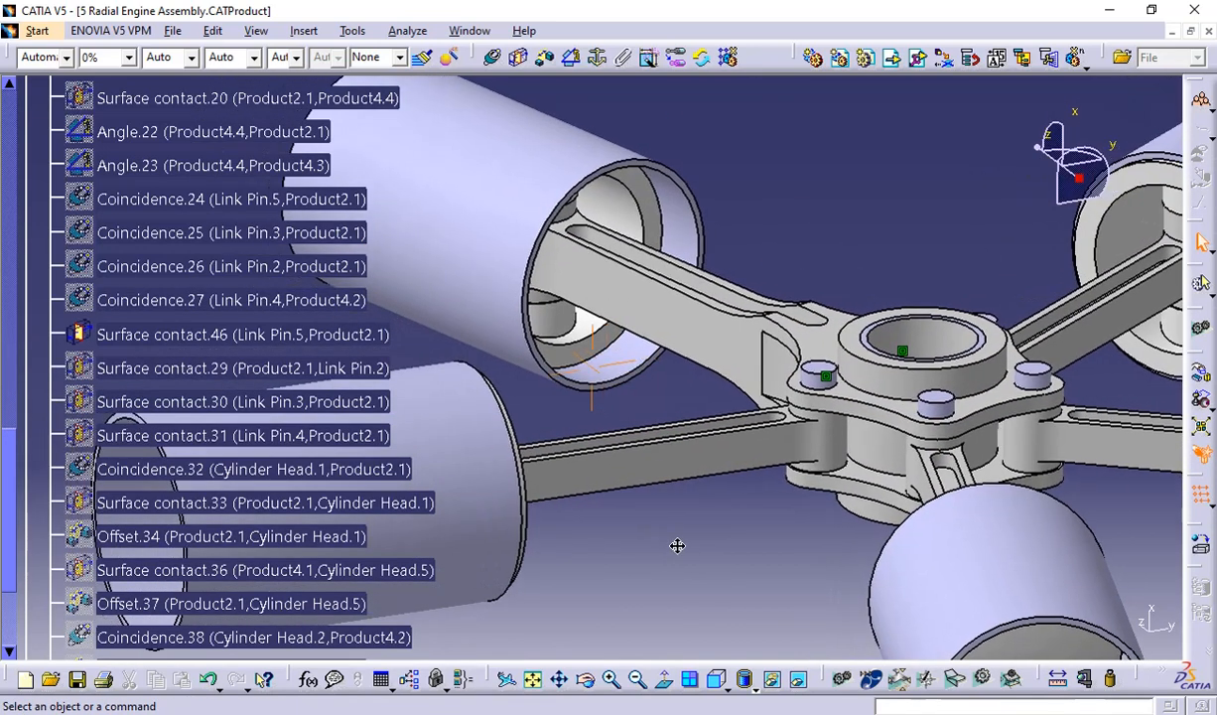
right_click(129, 342)
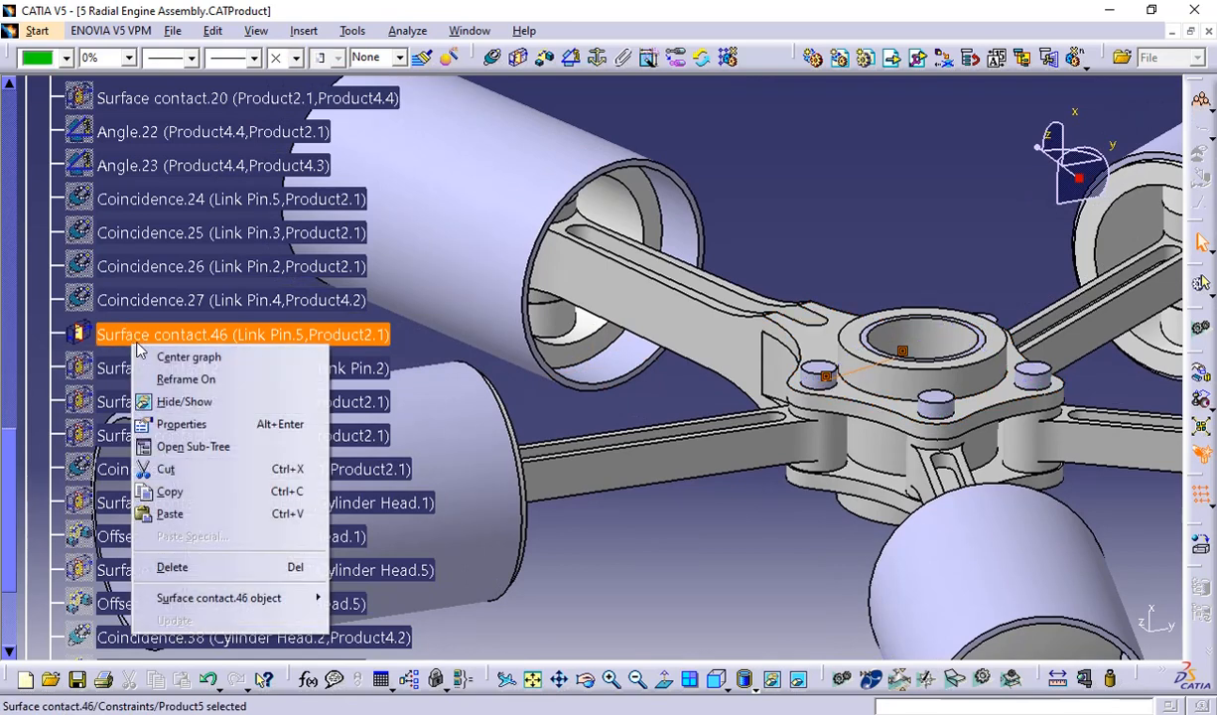
click(174, 401)
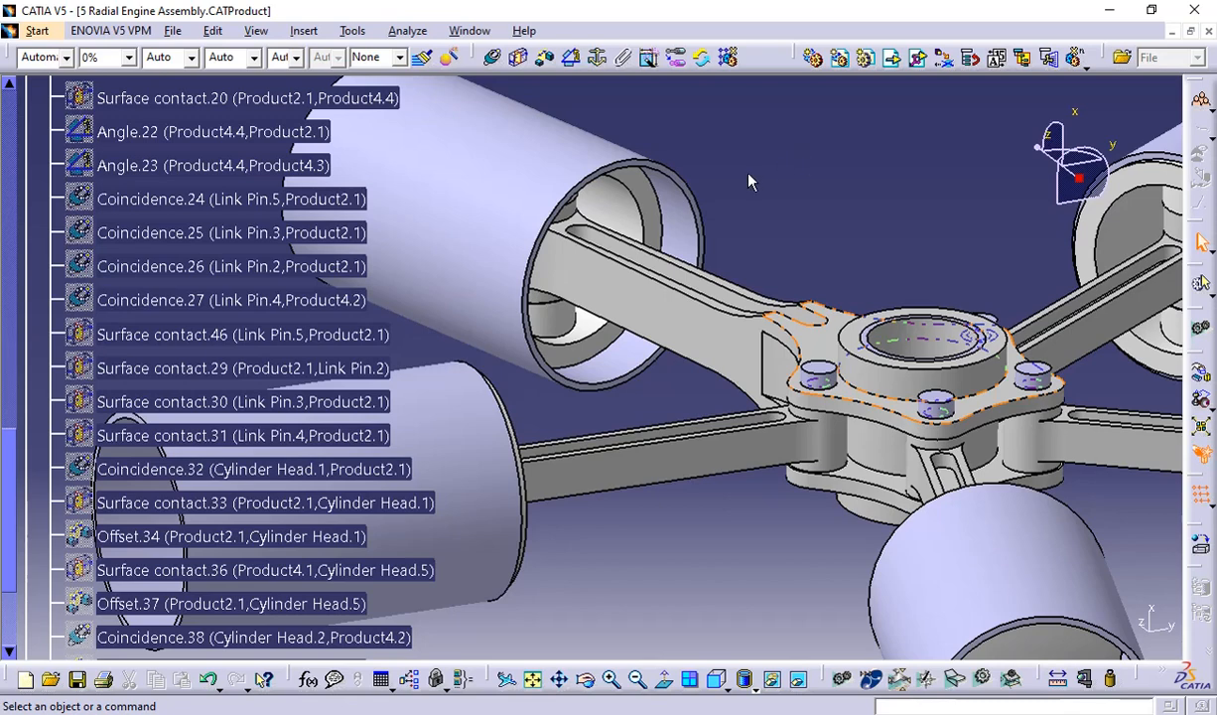
Run a Clash analysis of type Contact + Clash between all components of the assembly
scroll(749, 181, down, 7)
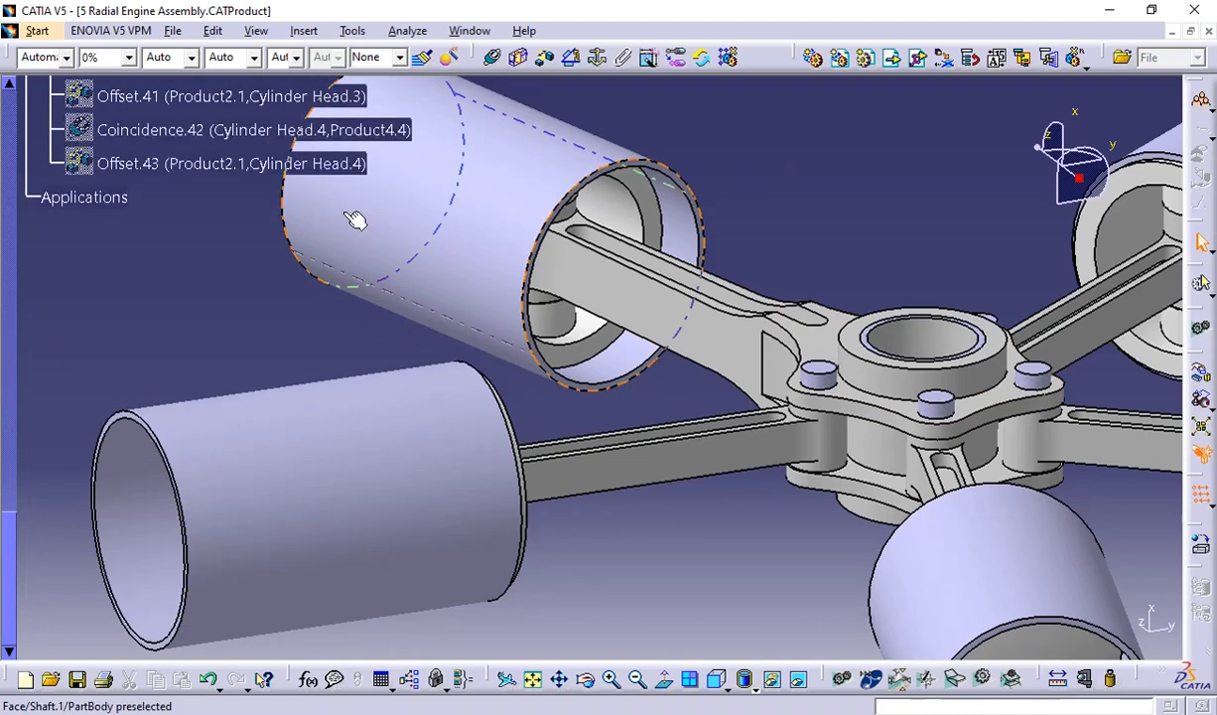
scroll(327, 234, down, 4)
scroll(327, 231, up, 10)
scroll(328, 235, down, 10)
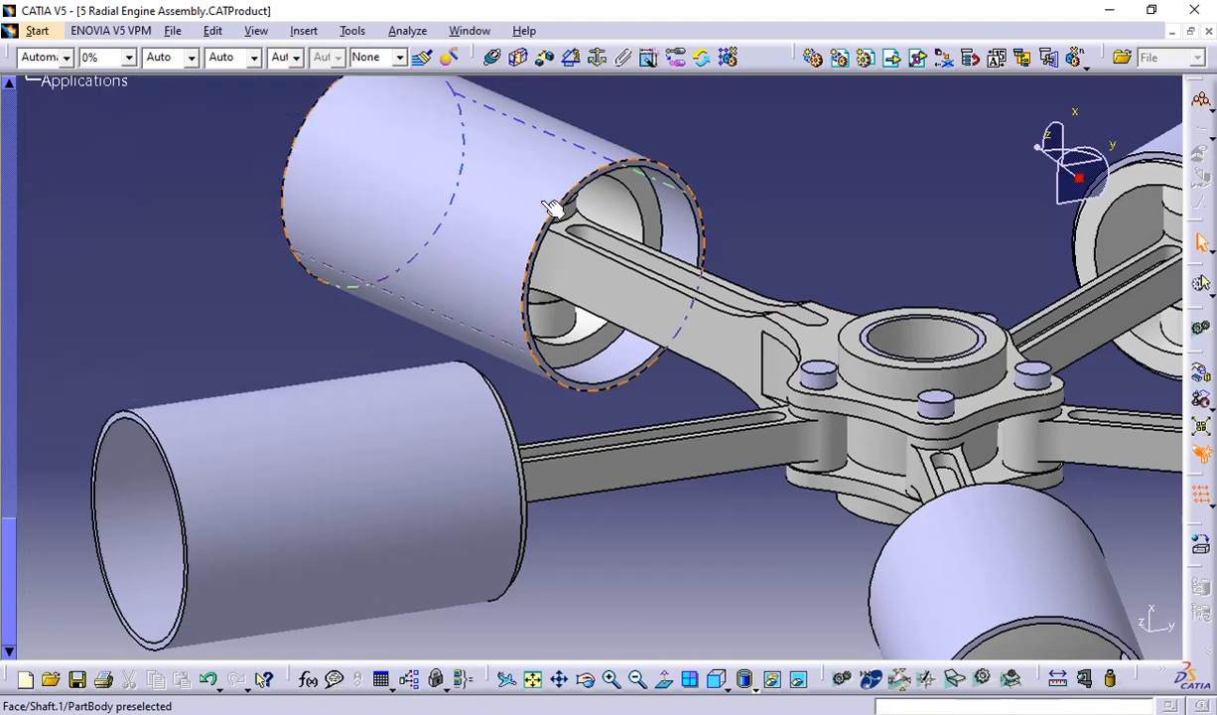
click(405, 31)
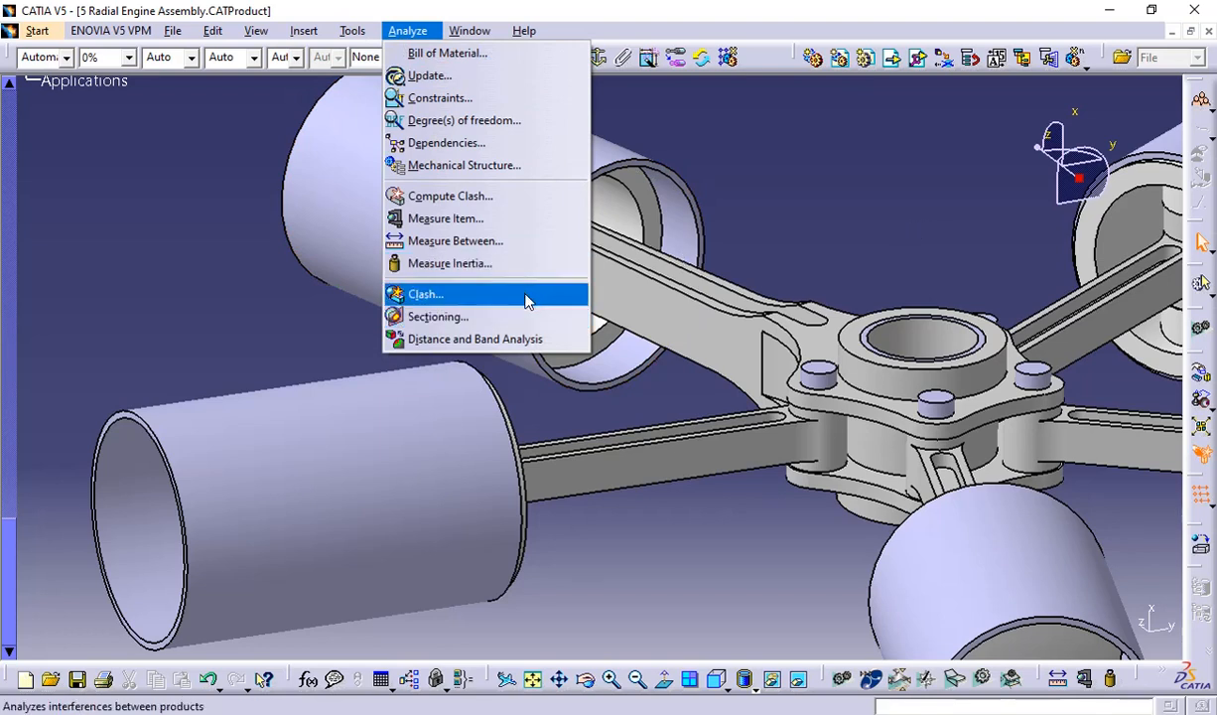
click(525, 297)
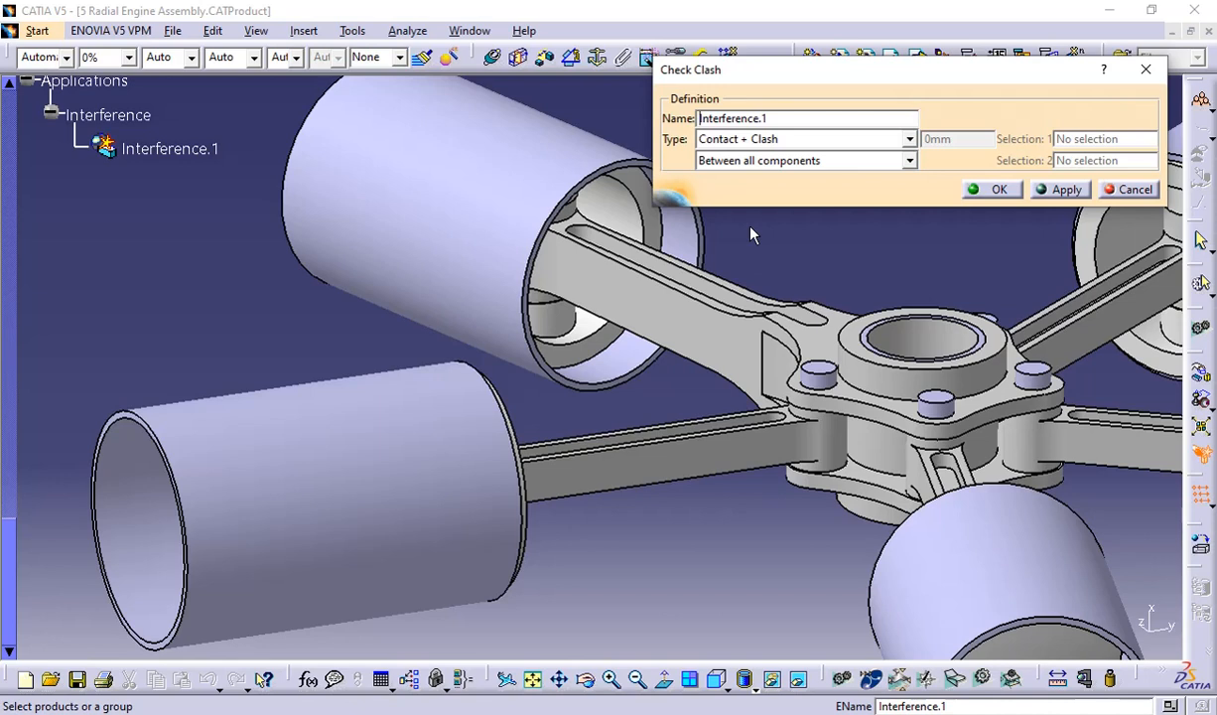
click(909, 161)
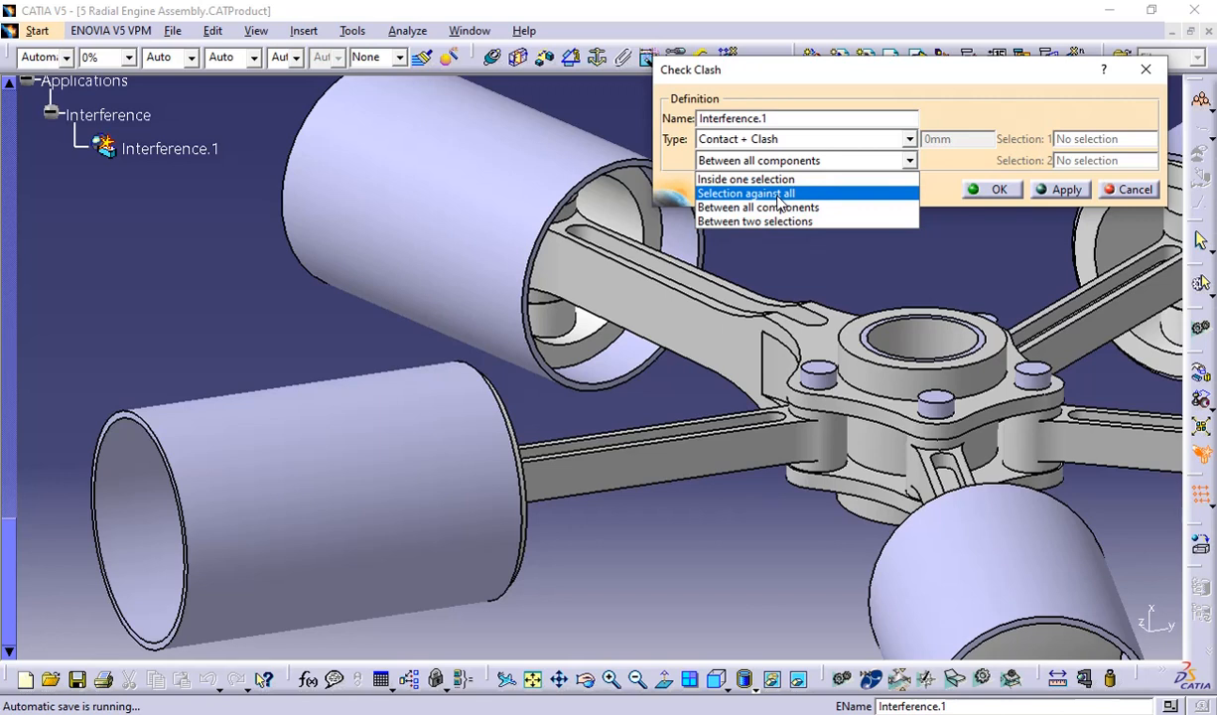
click(995, 215)
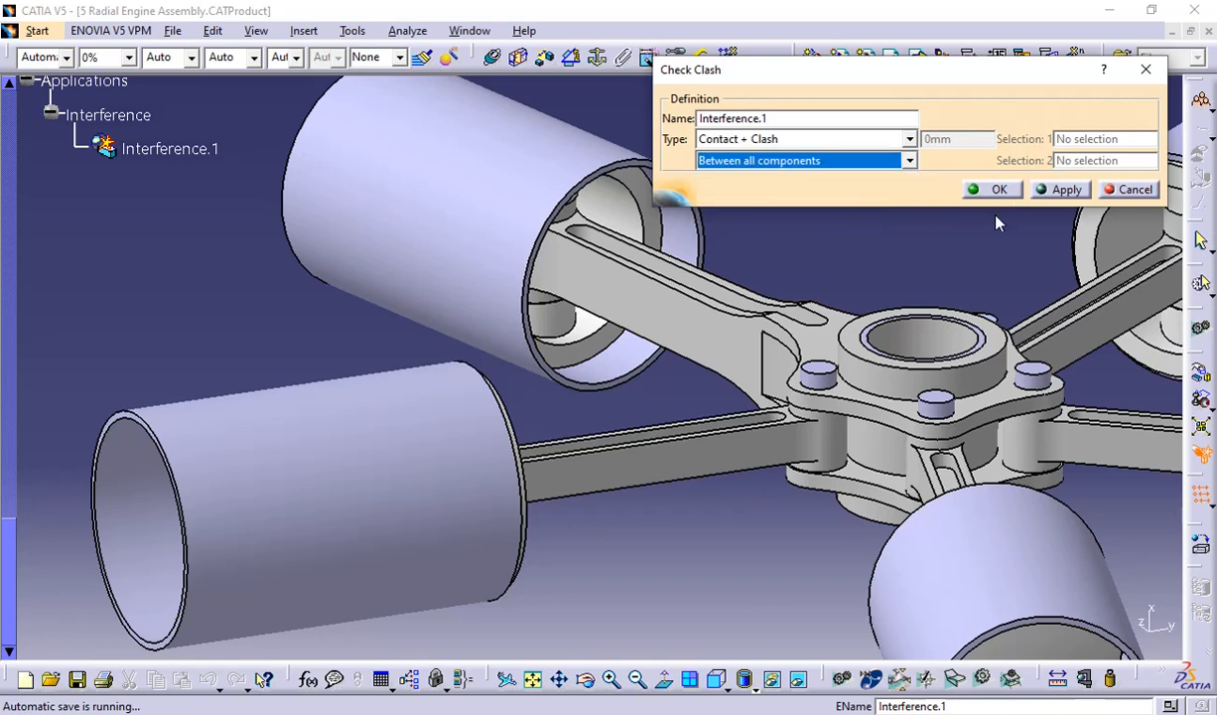
scroll(211, 262, up, 11)
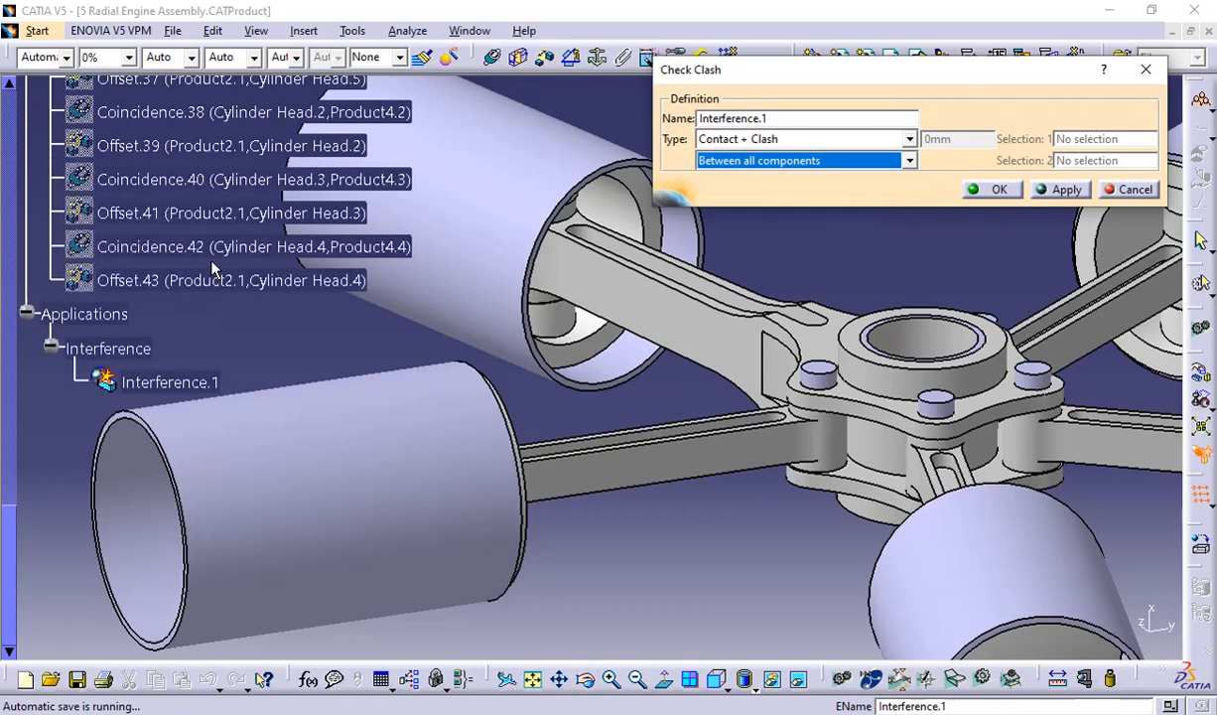
scroll(211, 263, up, 10)
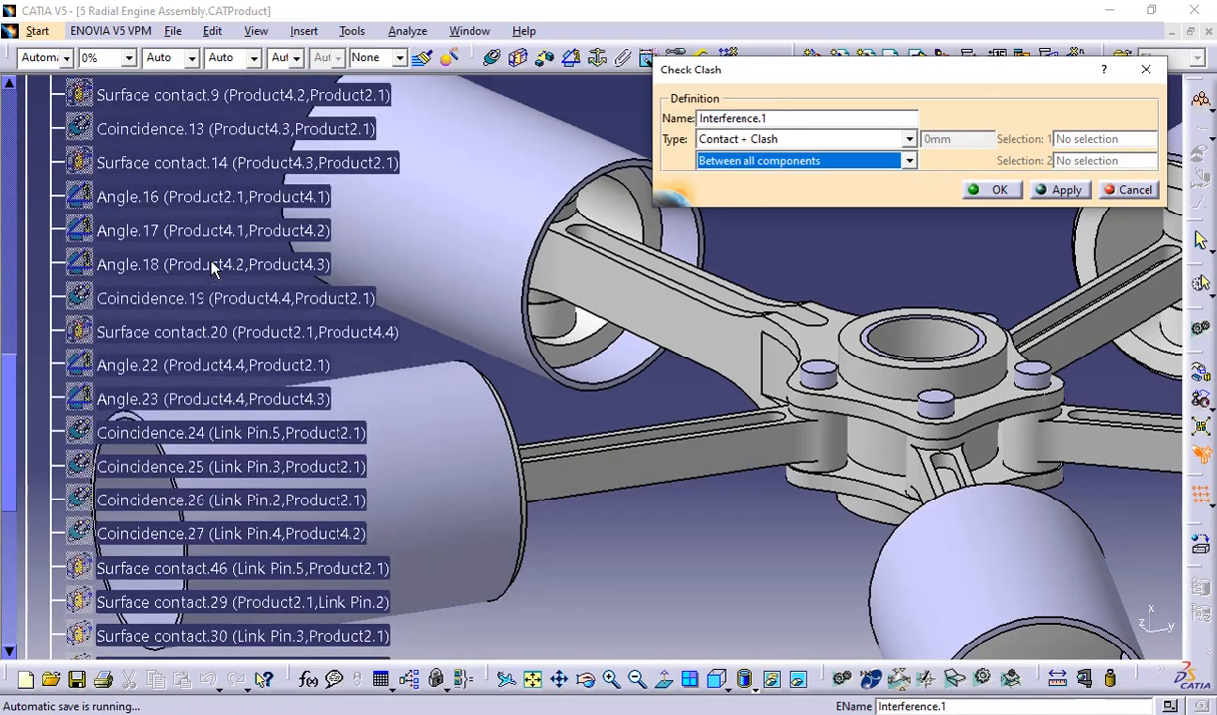
scroll(765, 265, down, 7)
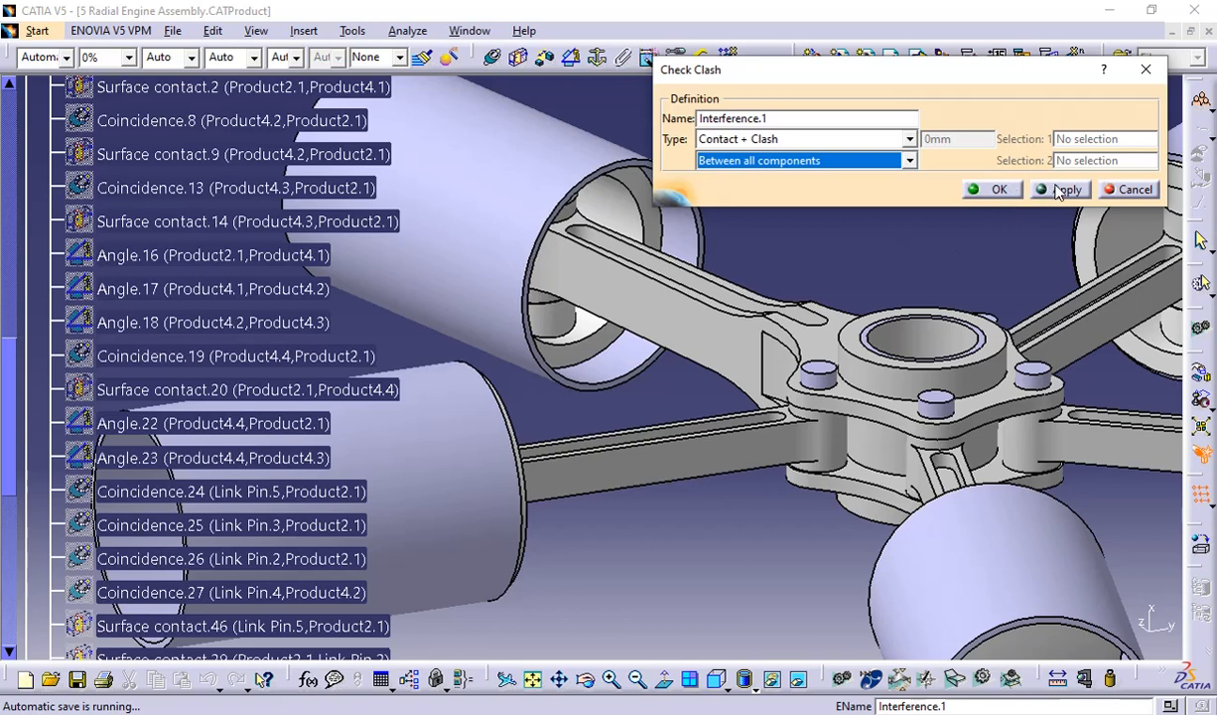
click(997, 188)
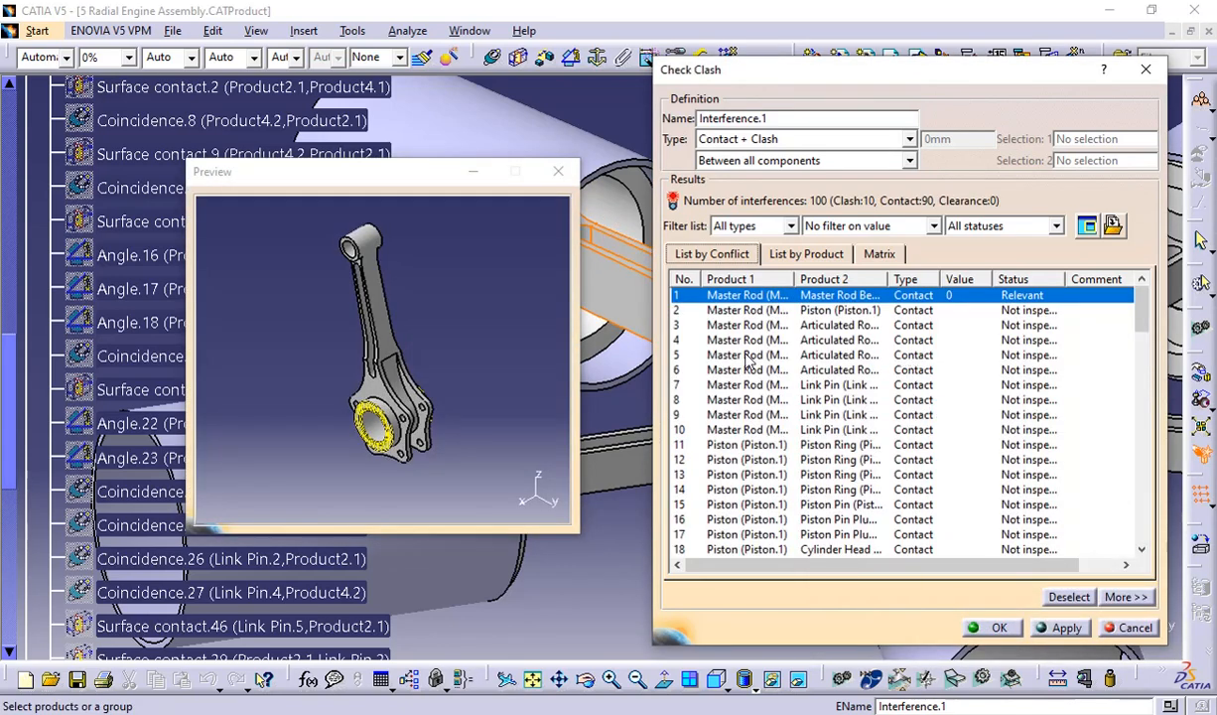
Find the first clash in the conflict list, number 23, and examine the piston pin and plug interference up close in the preview
scroll(888, 359, down, 3)
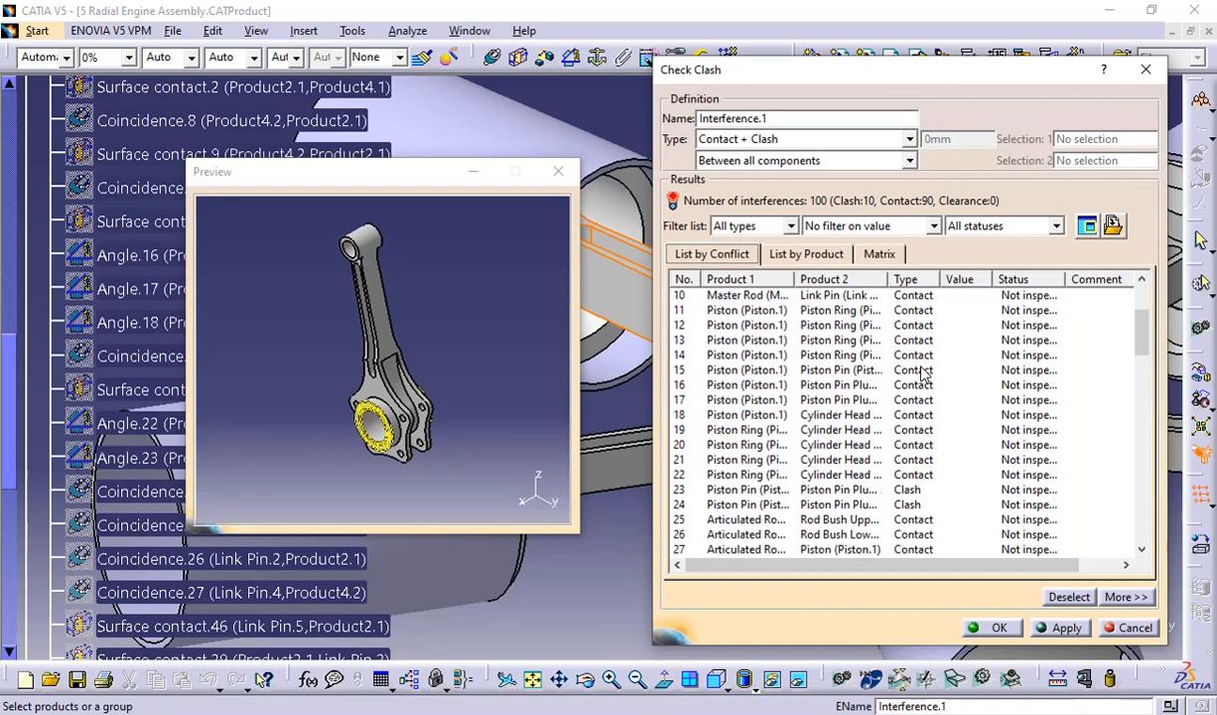
scroll(921, 372, down, 2)
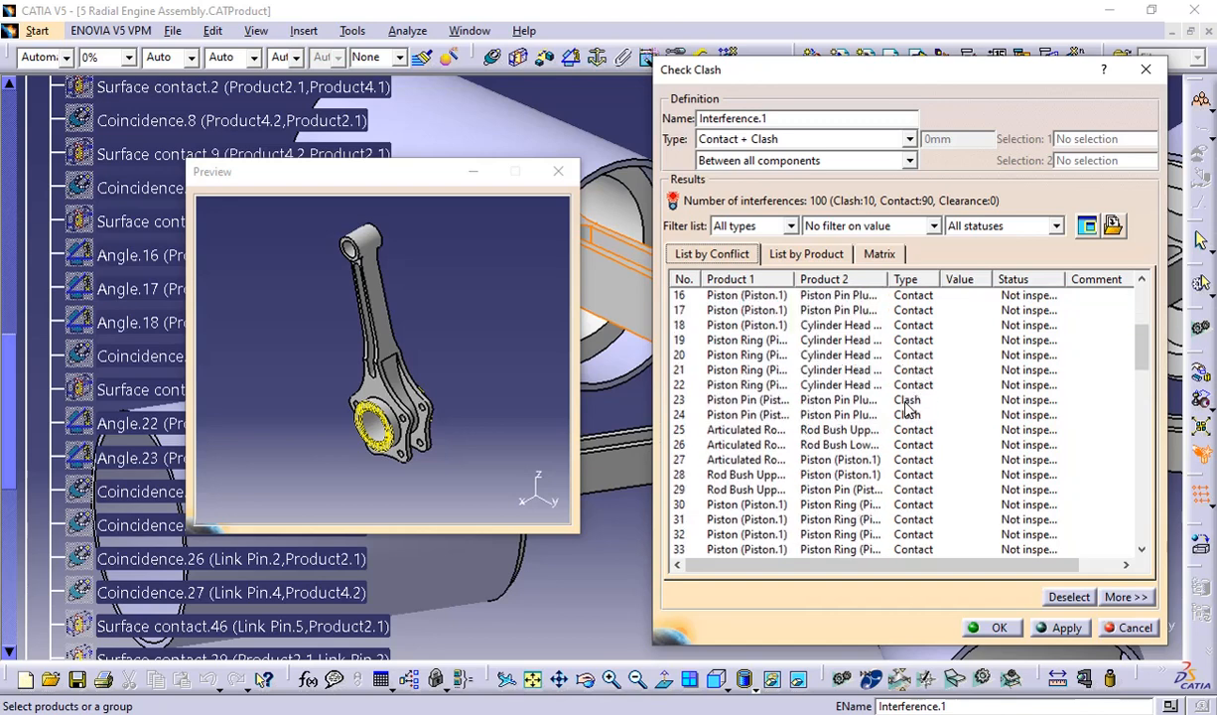
click(906, 400)
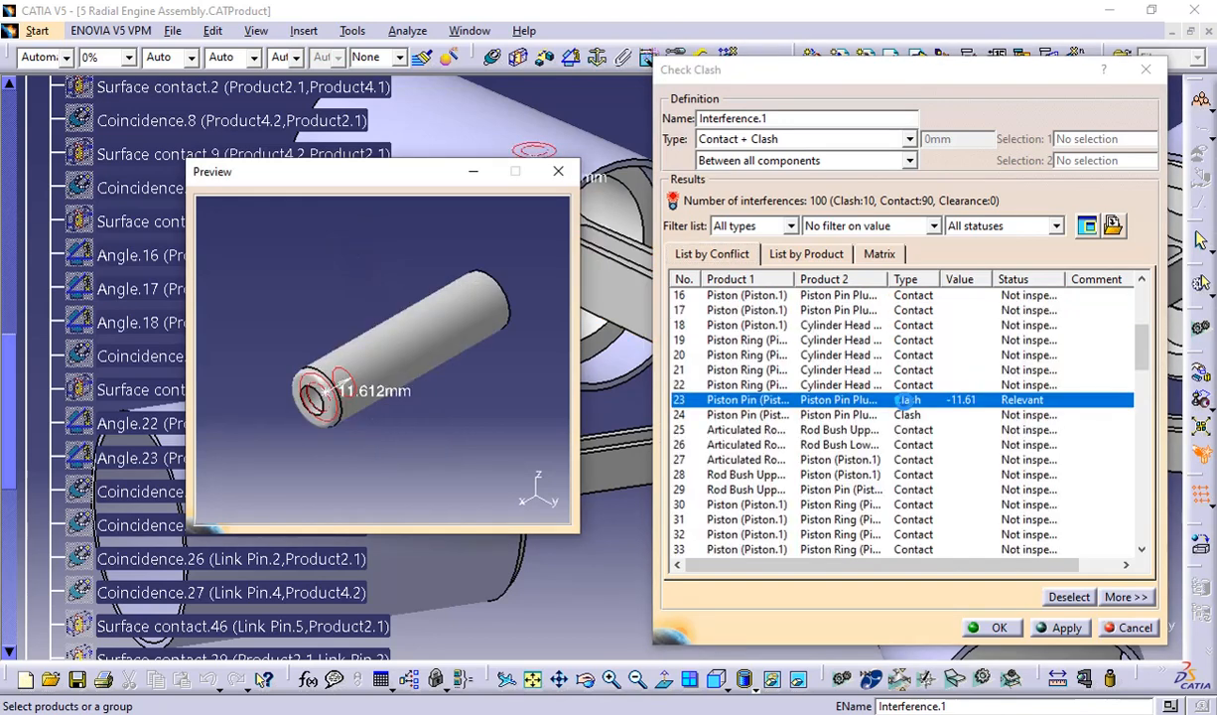
middle_drag(377, 393, 411, 357)
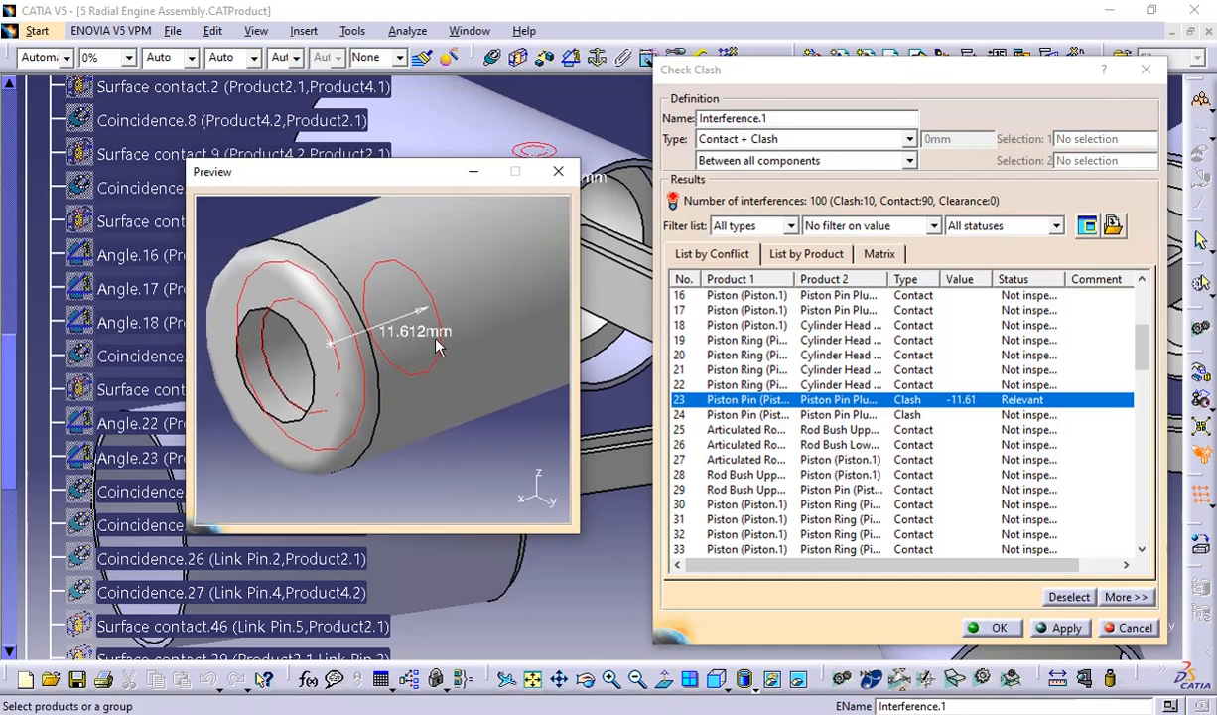
middle_drag(399, 325, 475, 380)
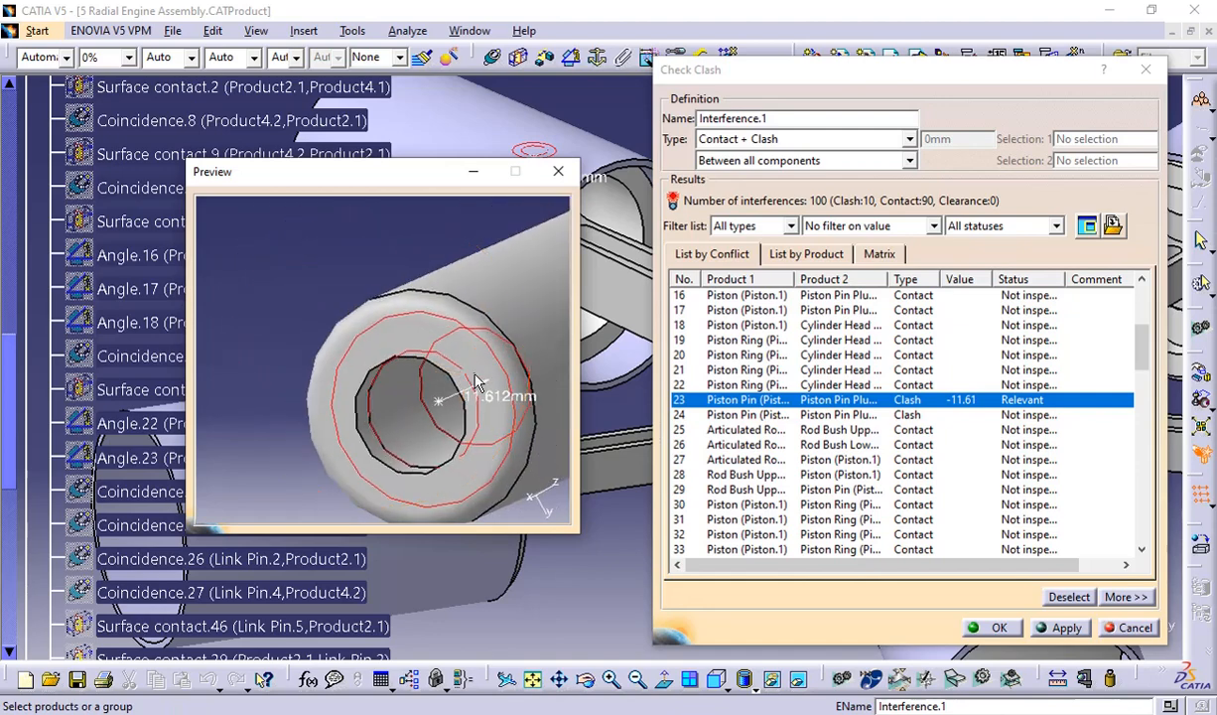
middle_drag(414, 409, 312, 357)
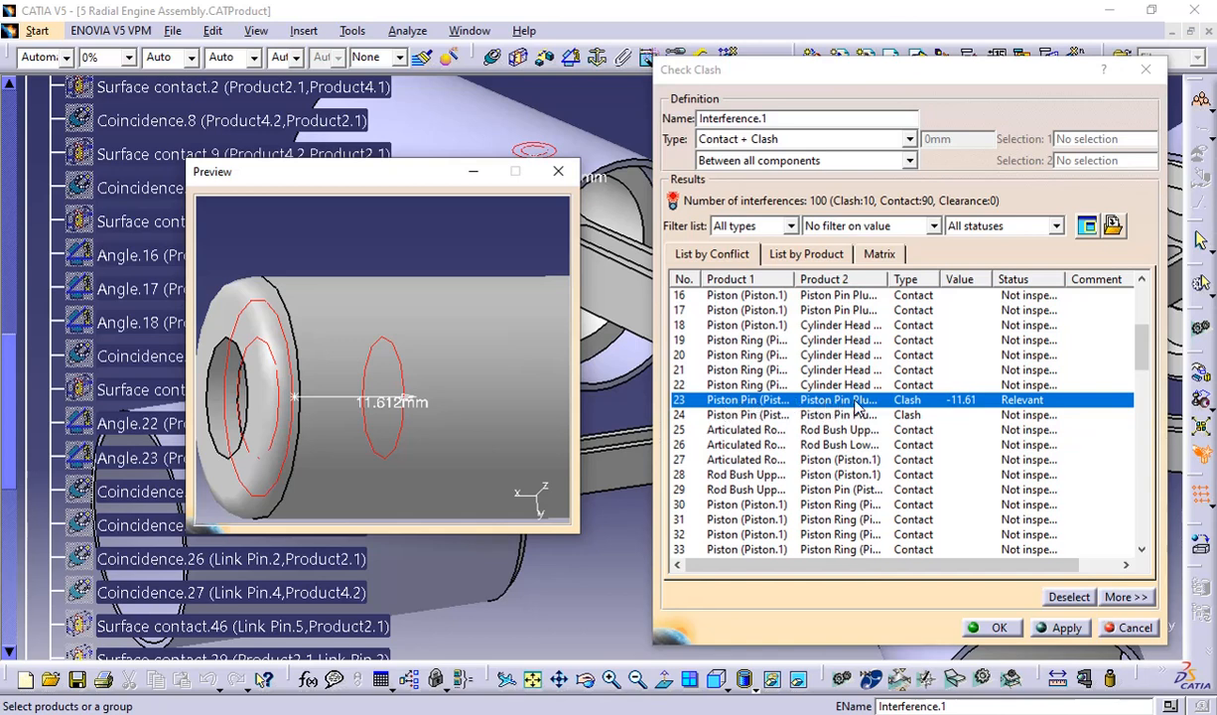
Widen the Product 2 column of the conflict list and preview the piston pin clashes number 42 and 43
drag(890, 279, 904, 278)
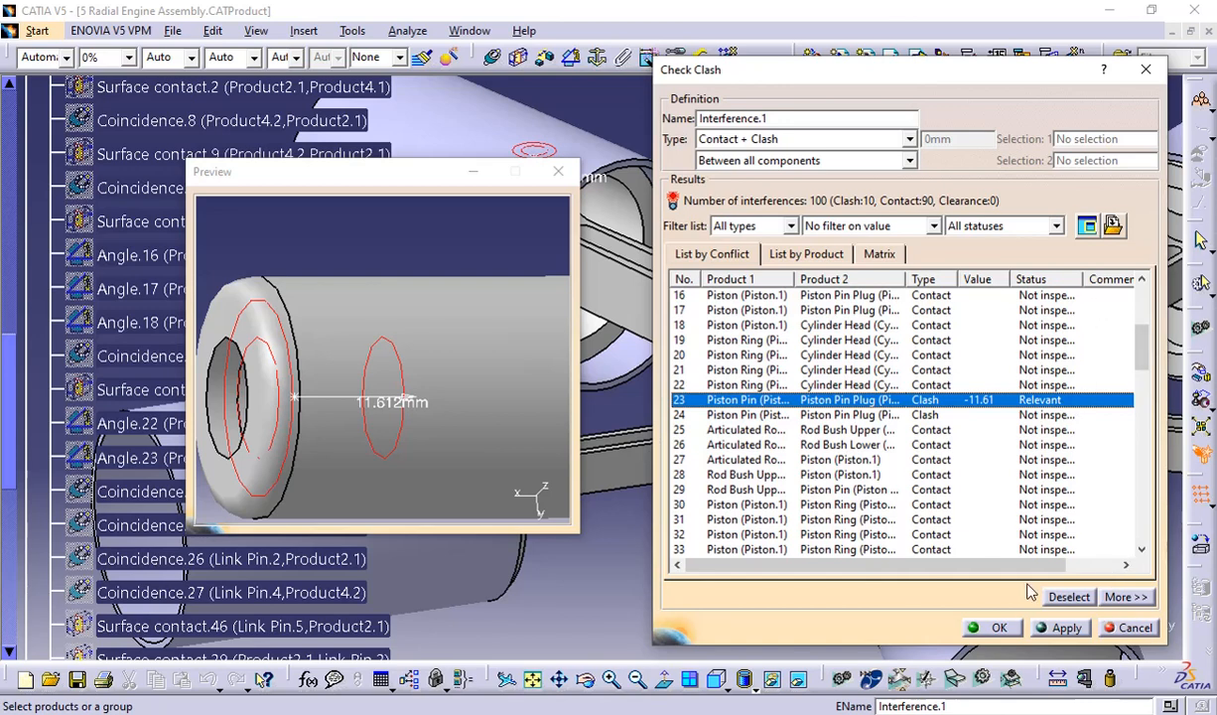
drag(1025, 568, 878, 583)
scroll(762, 428, down, 4)
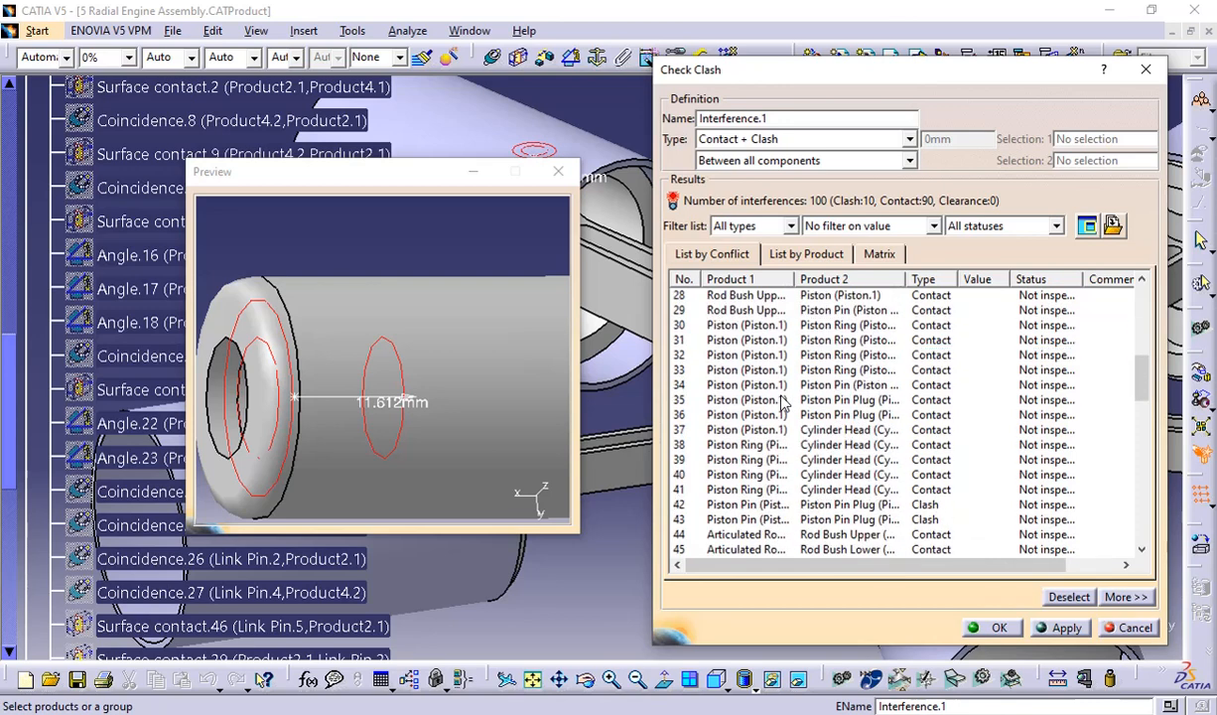
scroll(780, 399, down, 2)
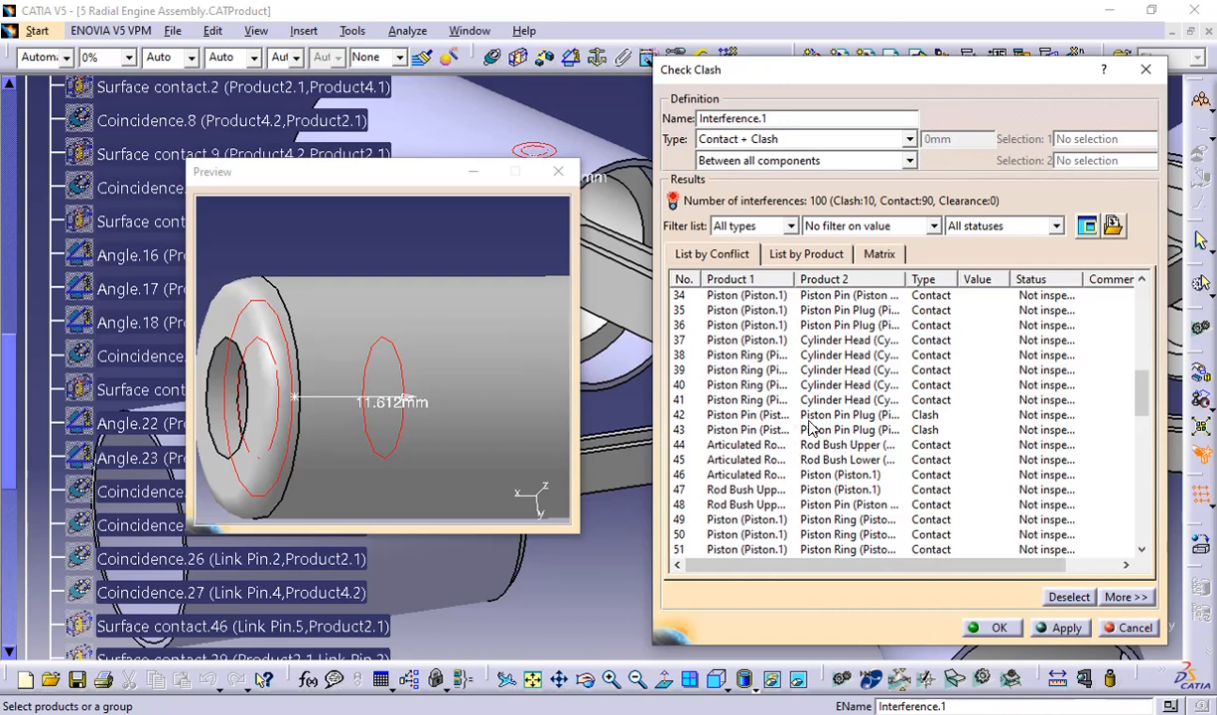
click(806, 416)
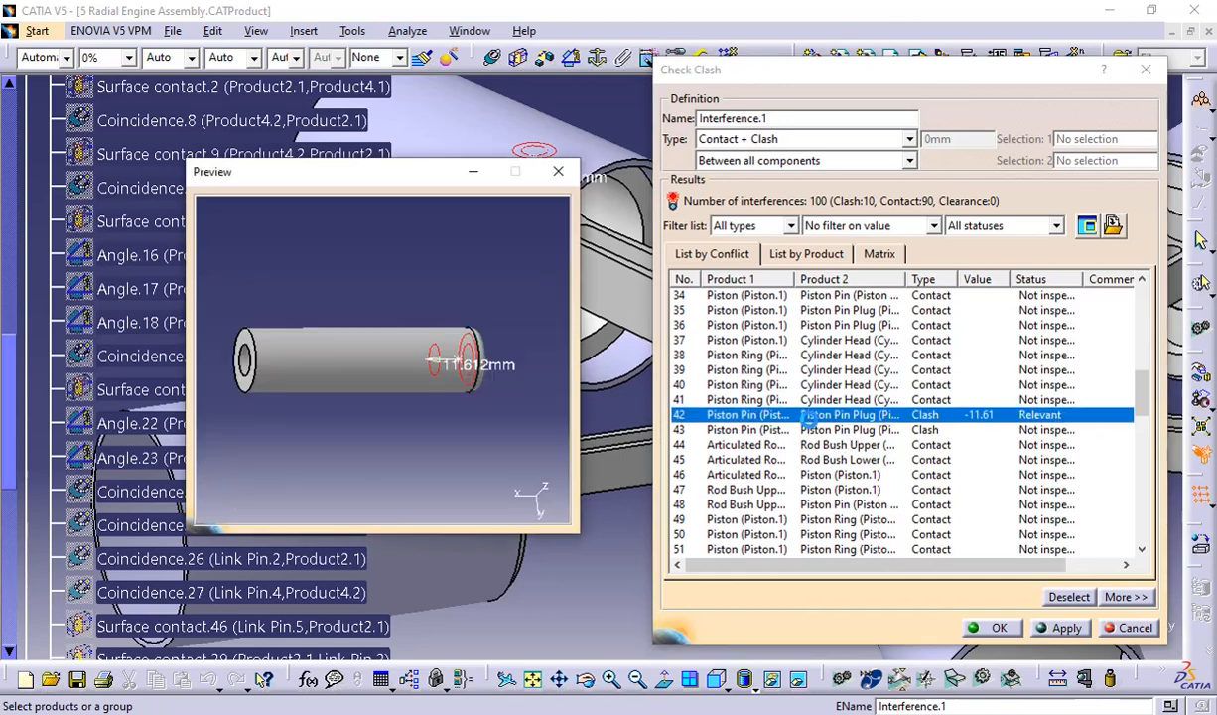
middle_drag(445, 337, 307, 353)
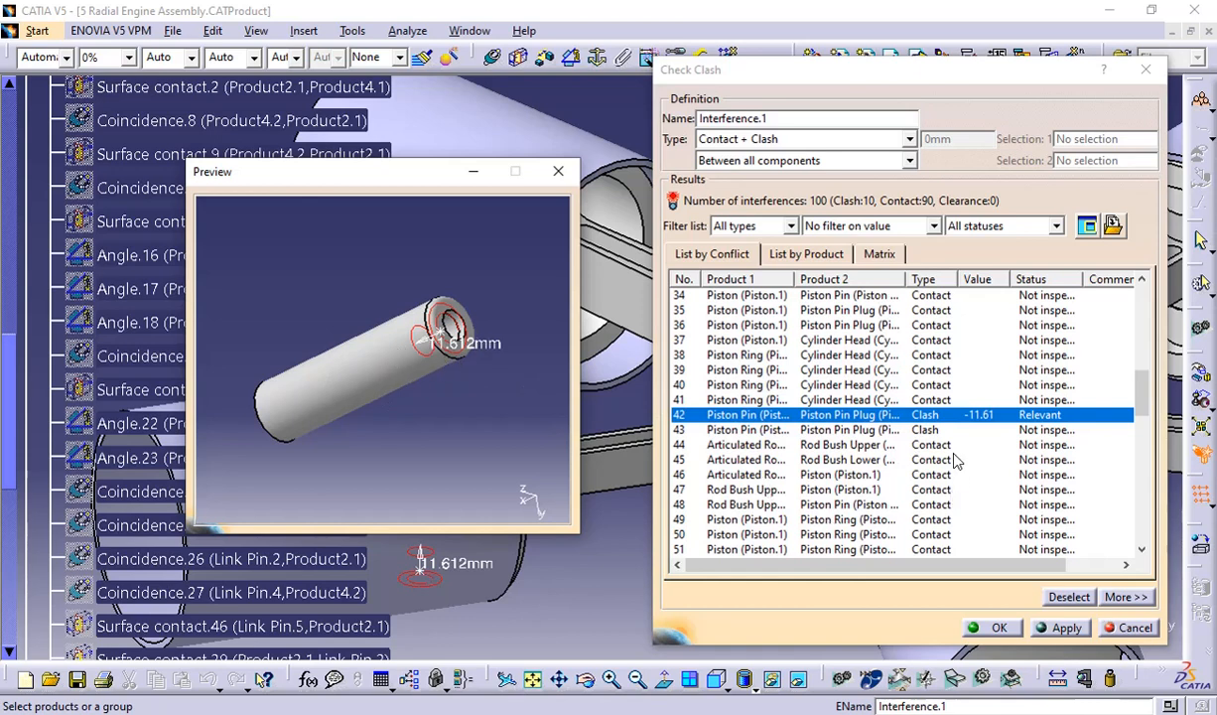
click(891, 429)
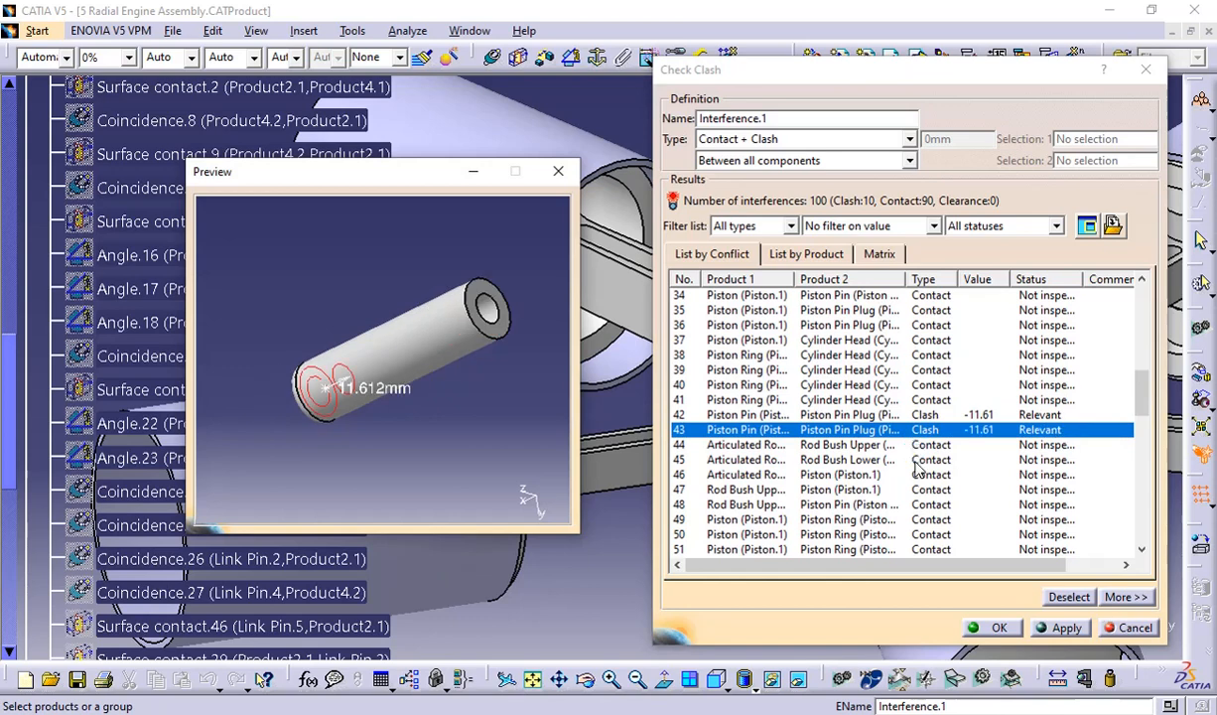
Review the remaining conflicts down to number 100 and inspect the previewed piston pin clash from other angles
scroll(918, 466, down, 4)
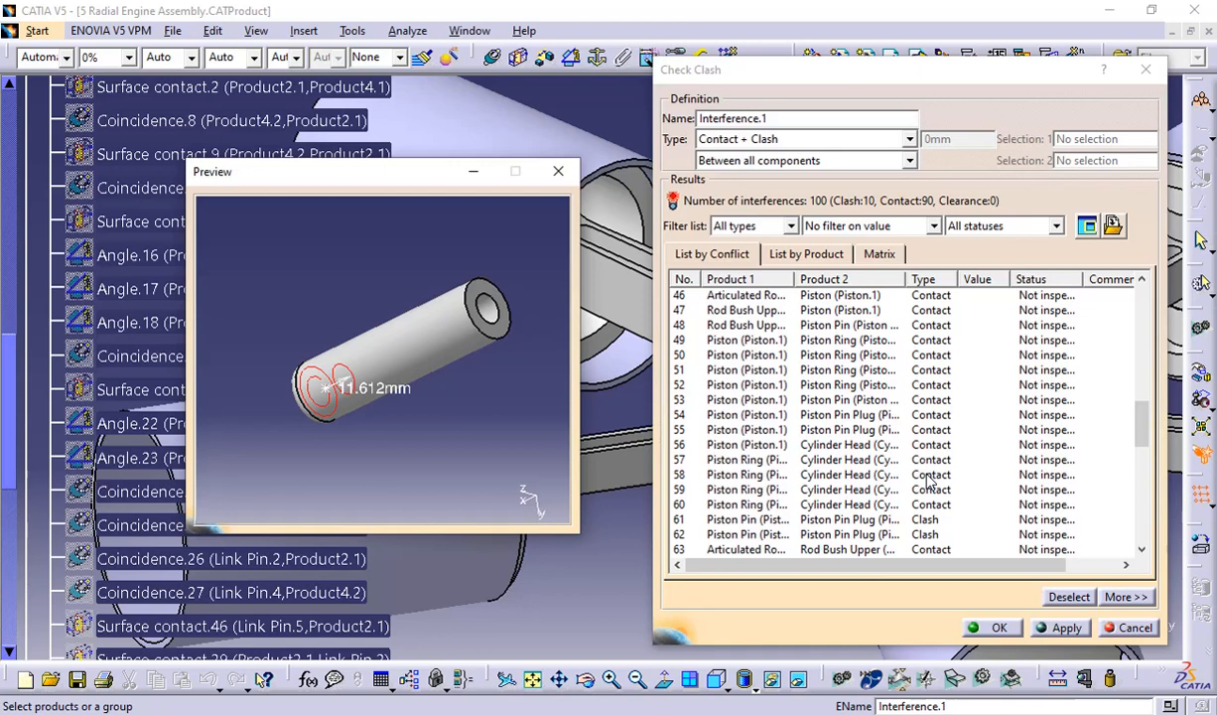
scroll(829, 480, down, 1)
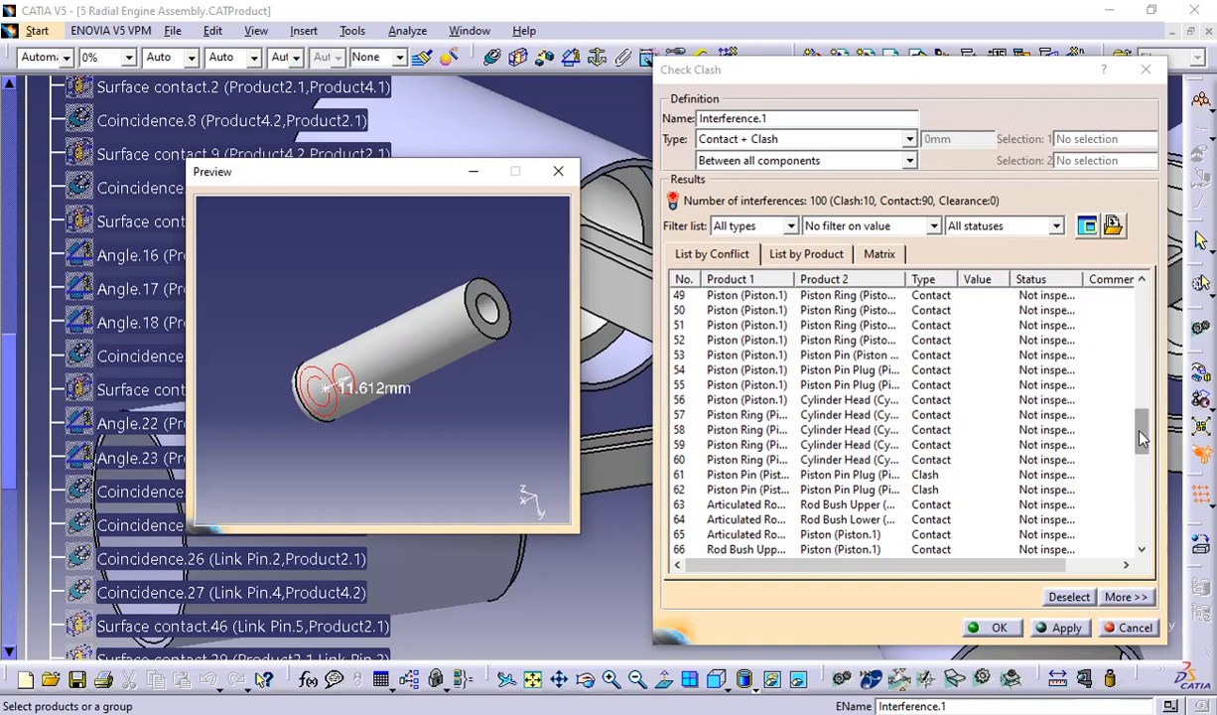
scroll(1092, 421, down, 11)
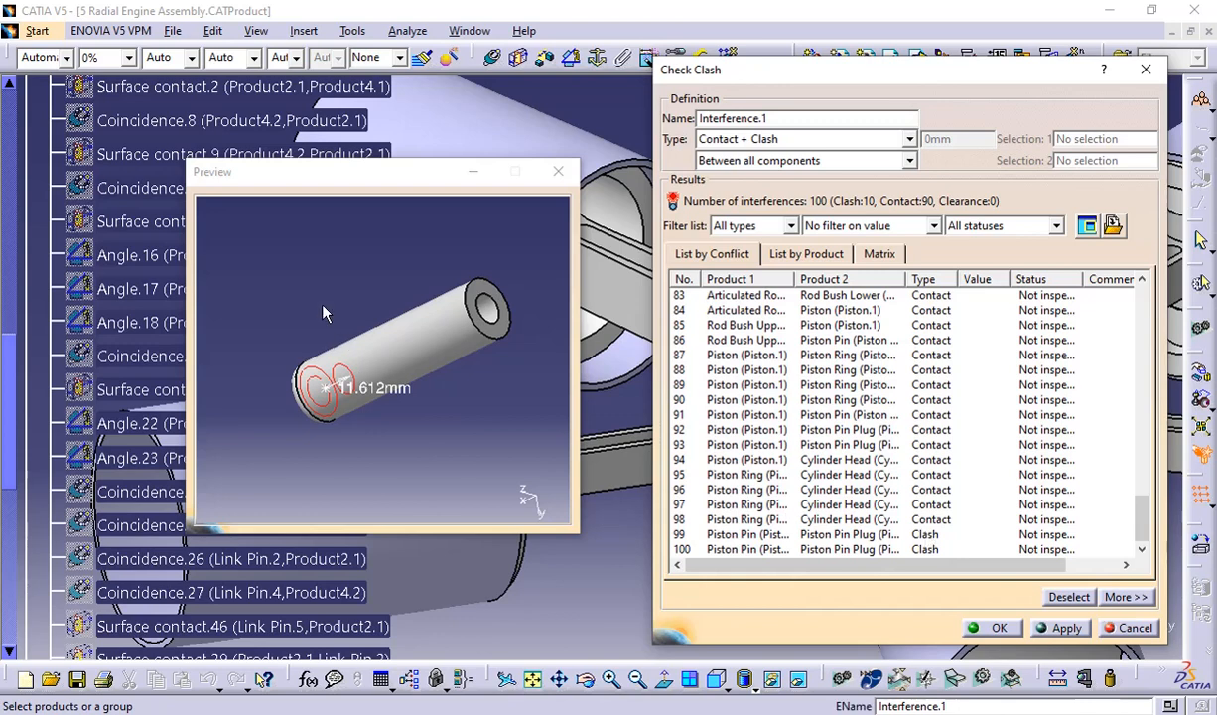
middle_drag(306, 276, 474, 330)
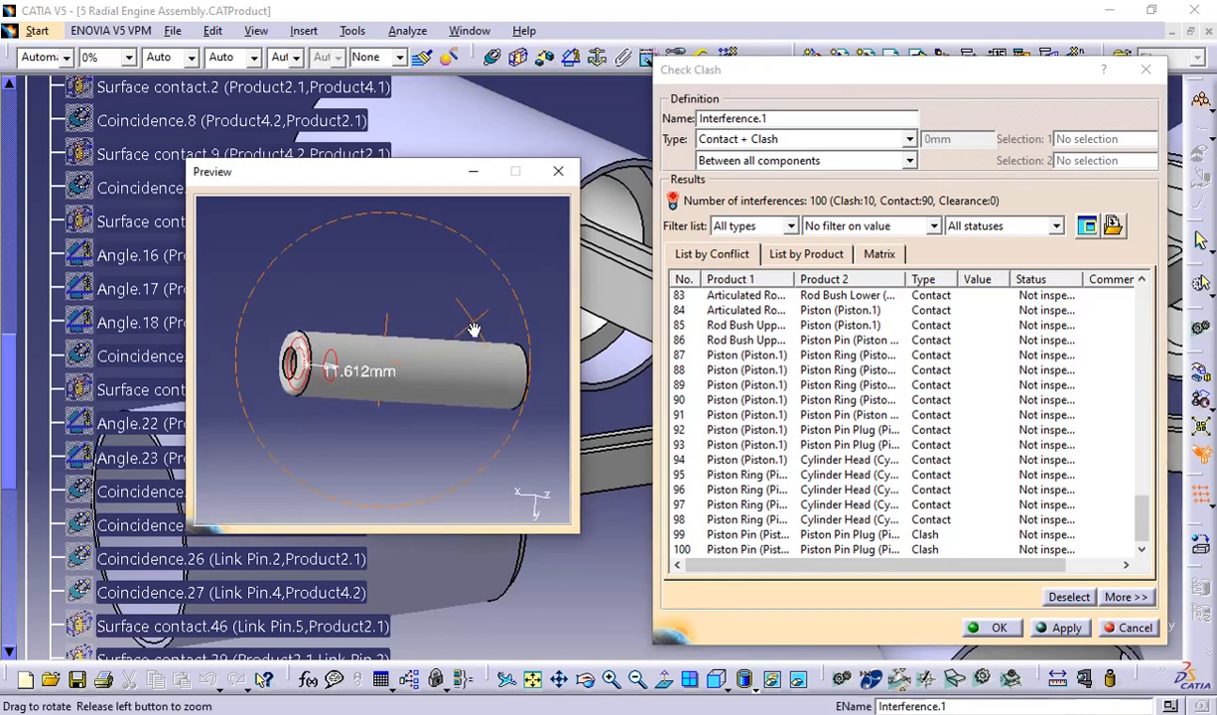
middle_drag(339, 402, 376, 479)
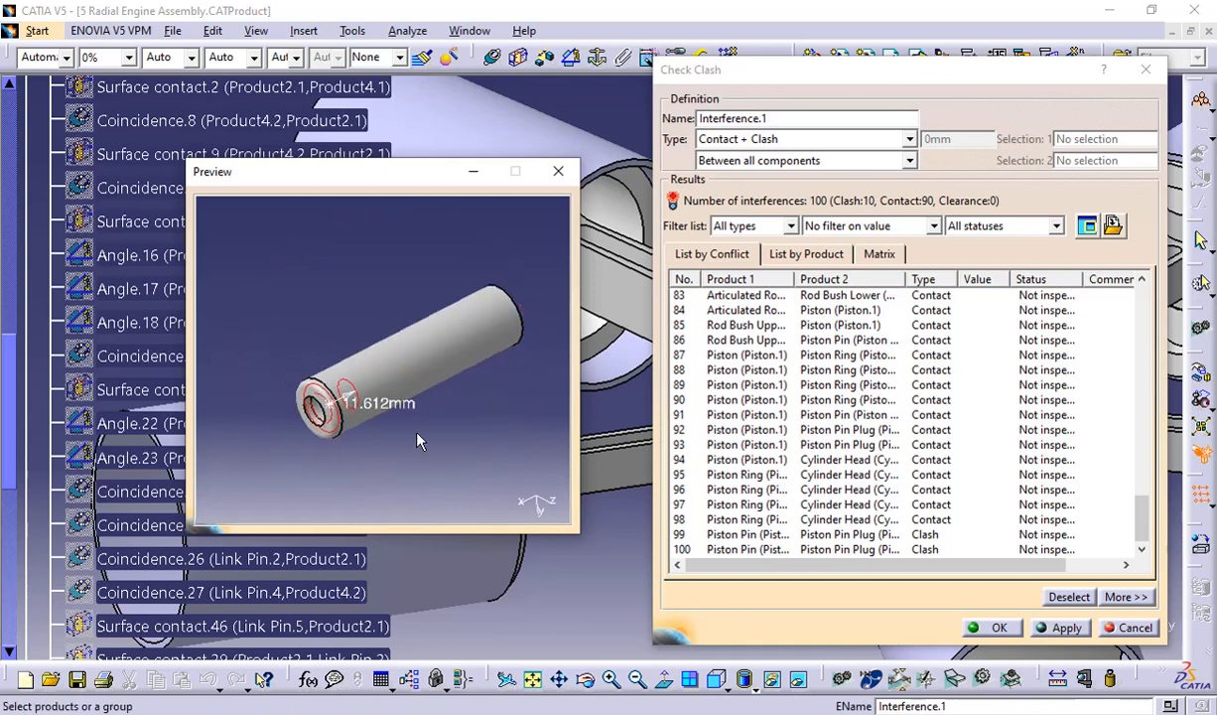
Examine the previewed piston pin clash up close and move the preview window away from the results
middle_drag(416, 440, 448, 359)
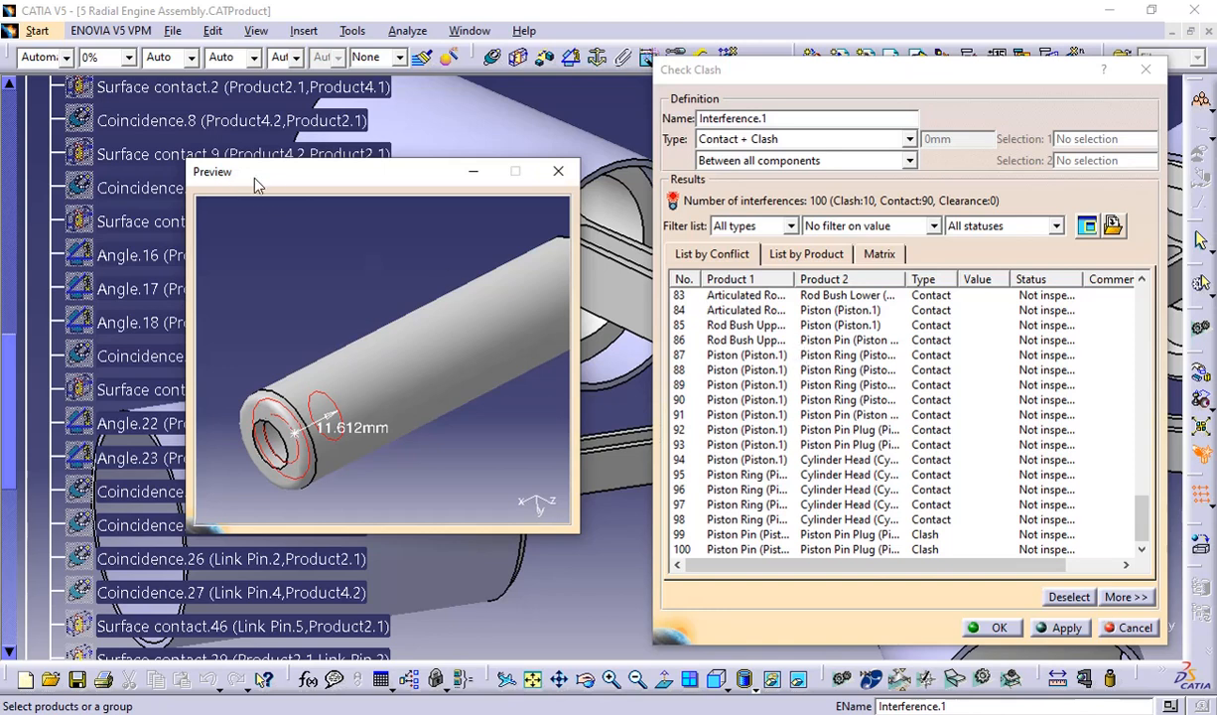
drag(256, 183, 172, 149)
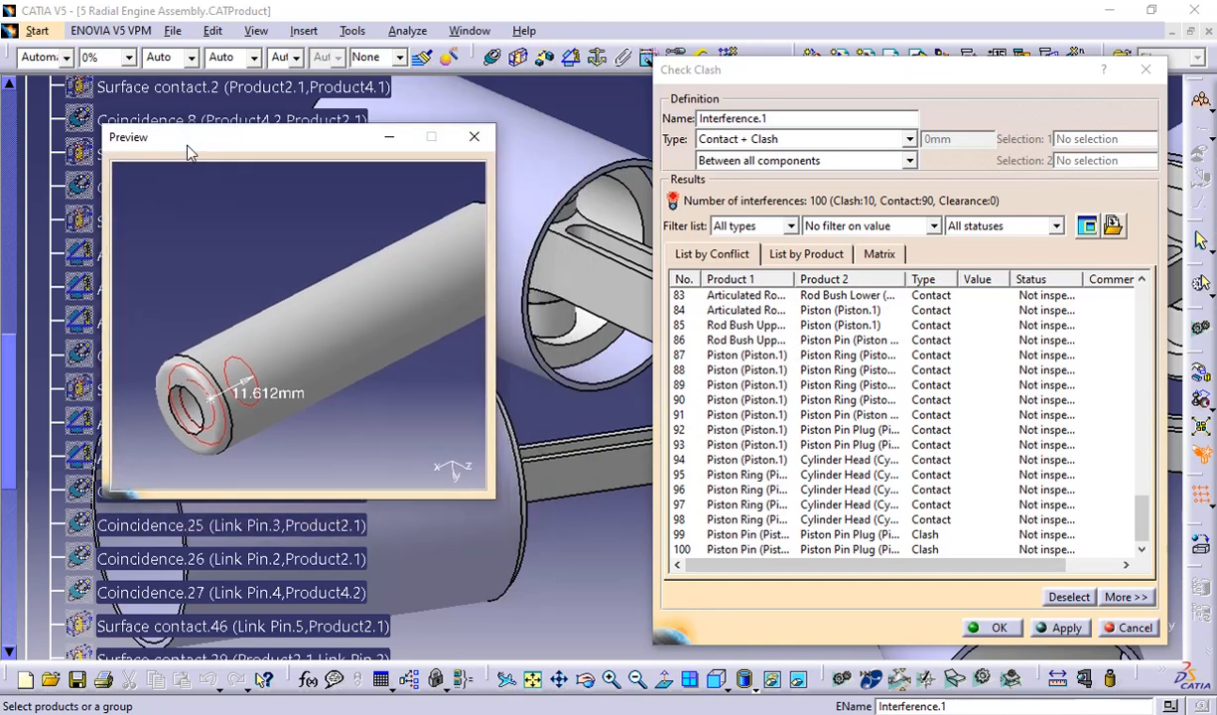
middle_drag(355, 282, 308, 347)
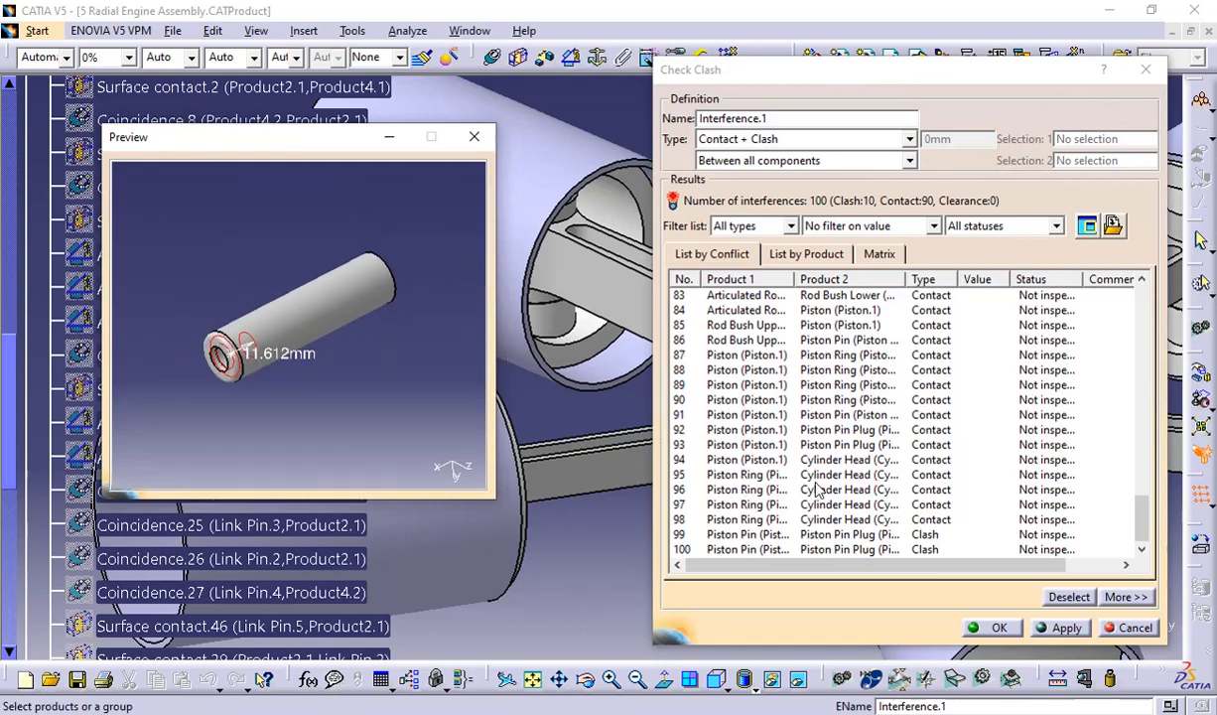
Preview the piston and cylinder head contact number 94 and the piston pin clash number 81
click(732, 458)
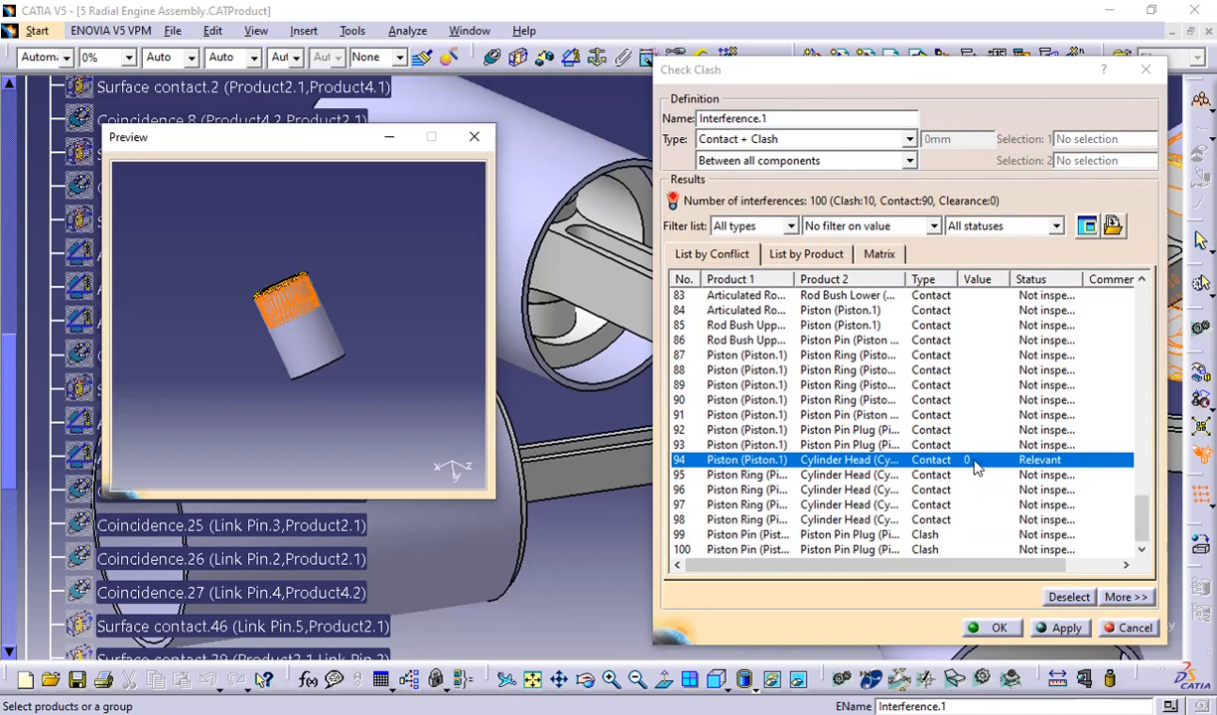
scroll(784, 422, up, 3)
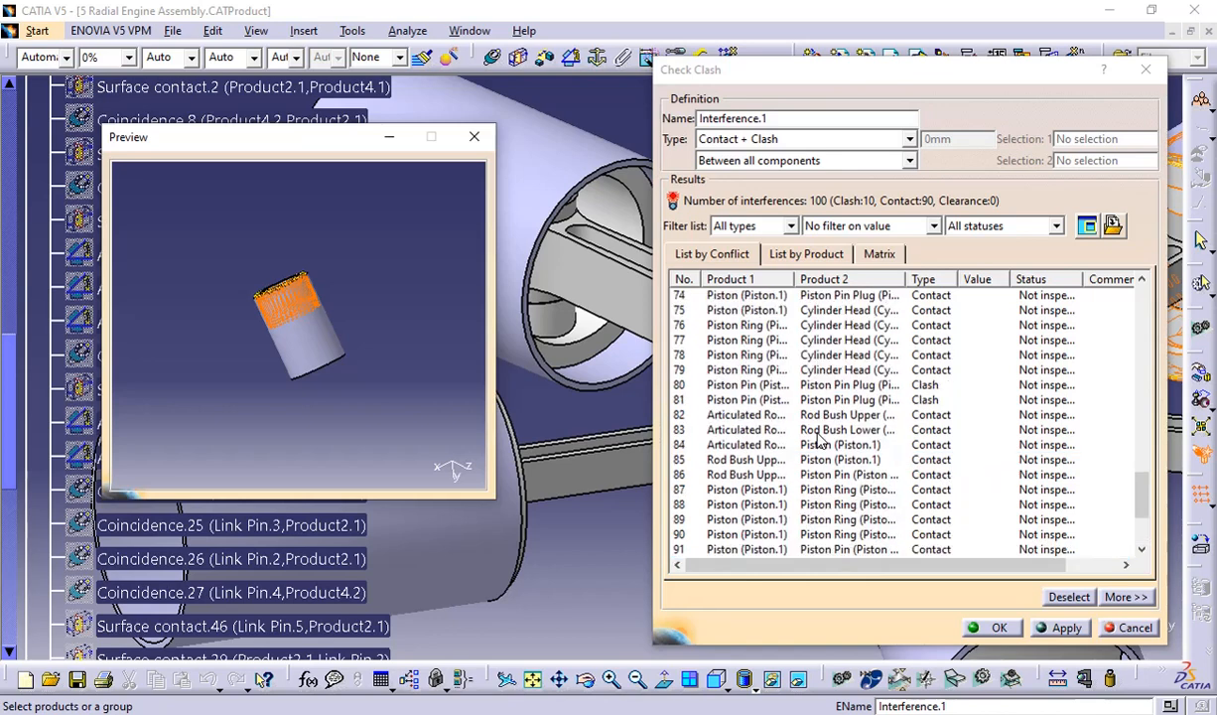
click(911, 400)
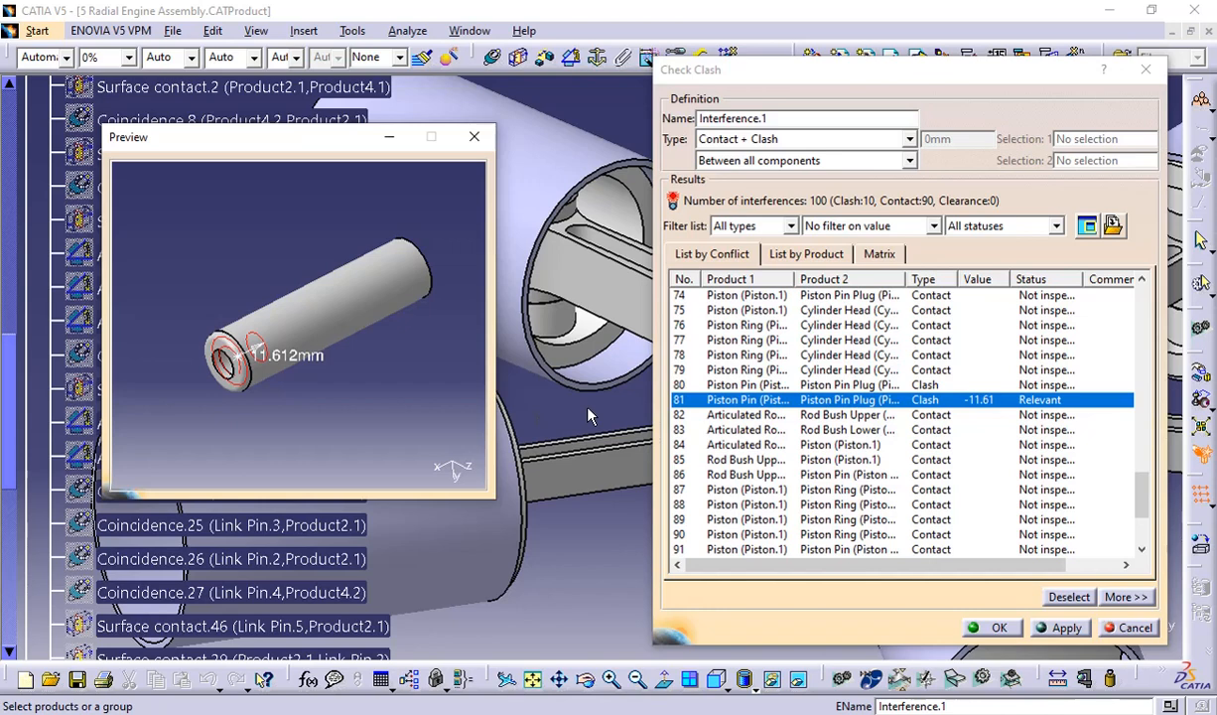
middle_drag(301, 410, 346, 363)
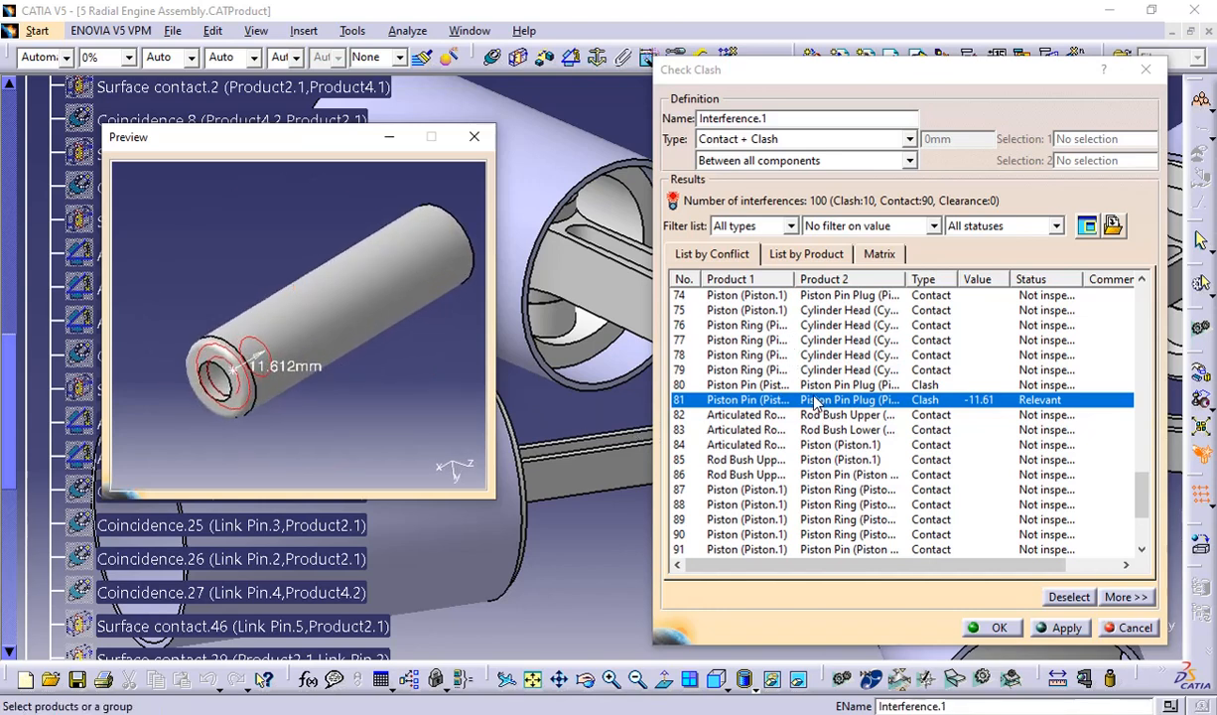
scroll(843, 392, up, 6)
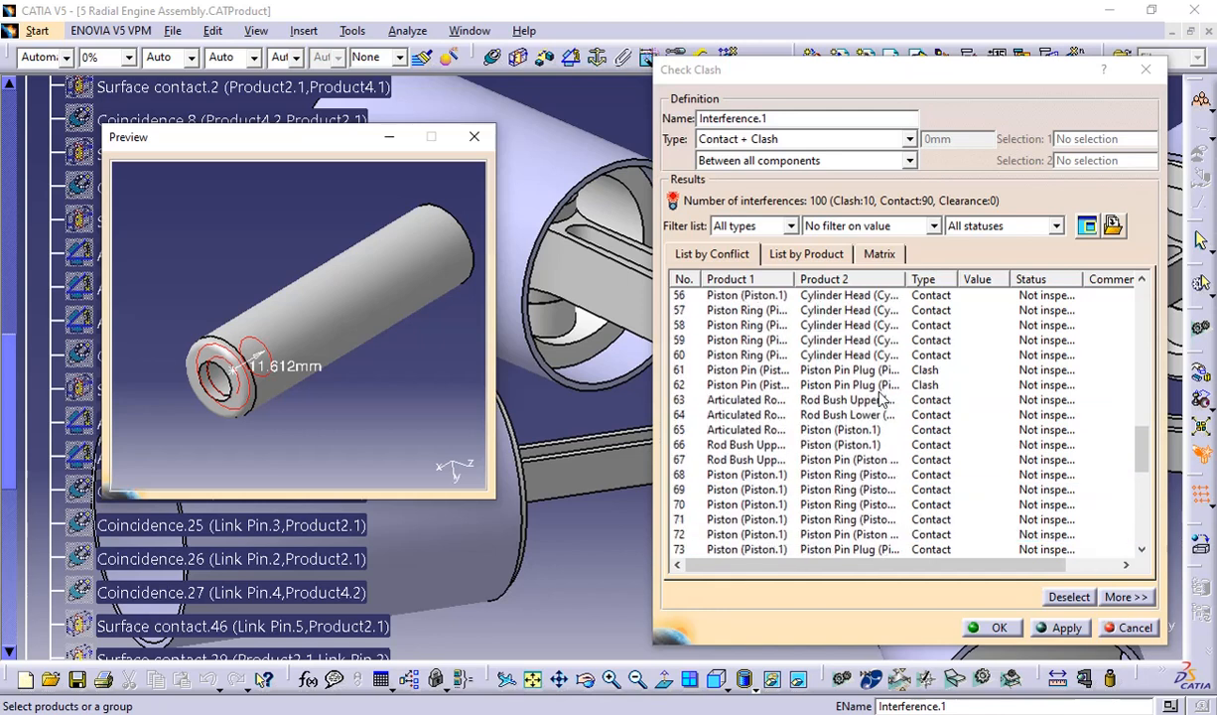
Try ordering the conflict list by increasing value, and return it to no filter on value
click(784, 226)
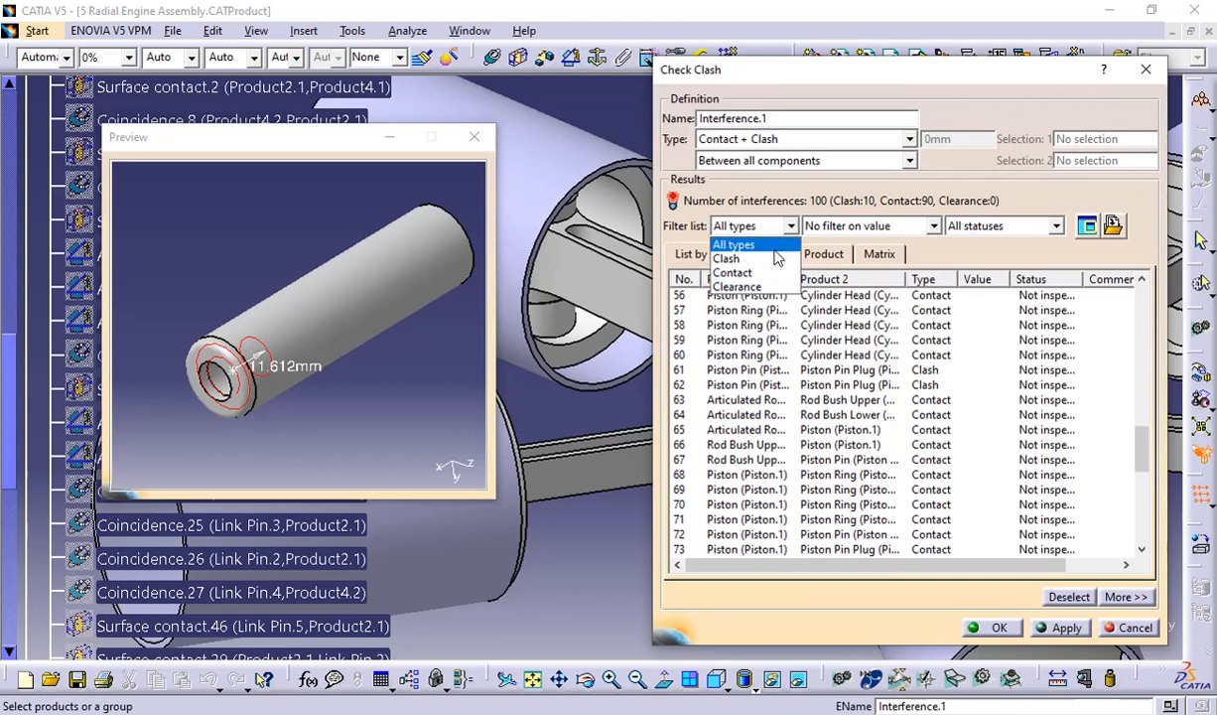
click(791, 229)
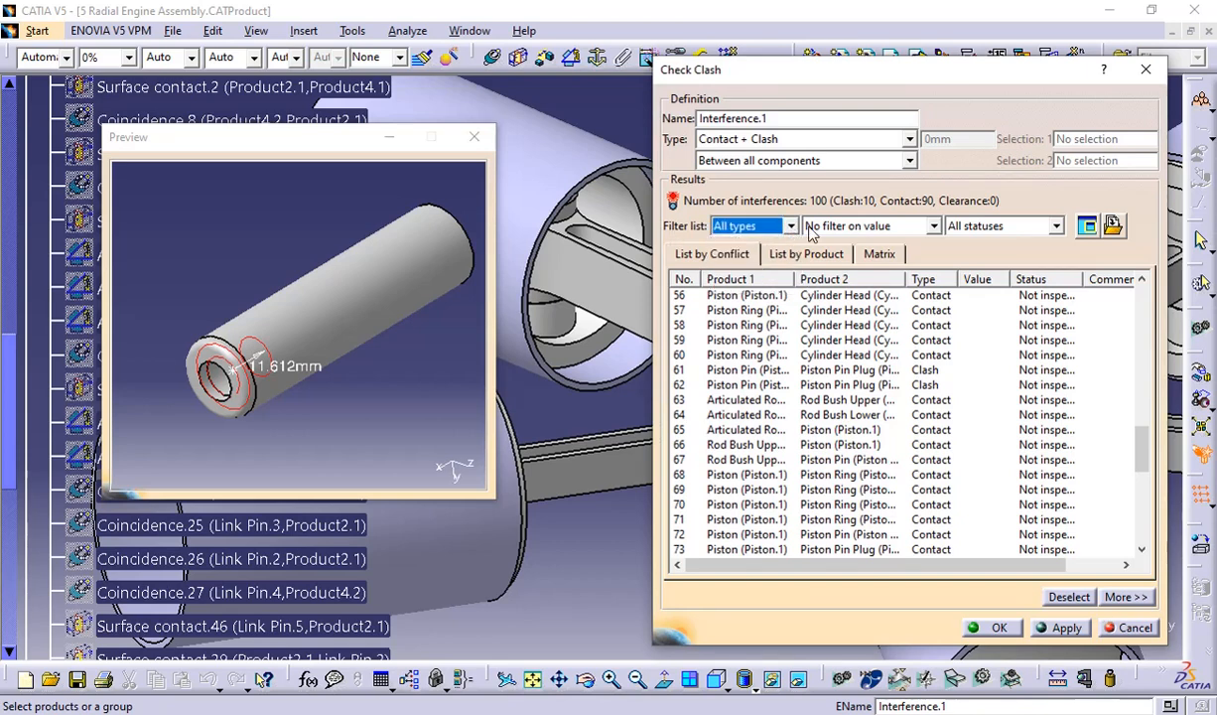
click(933, 227)
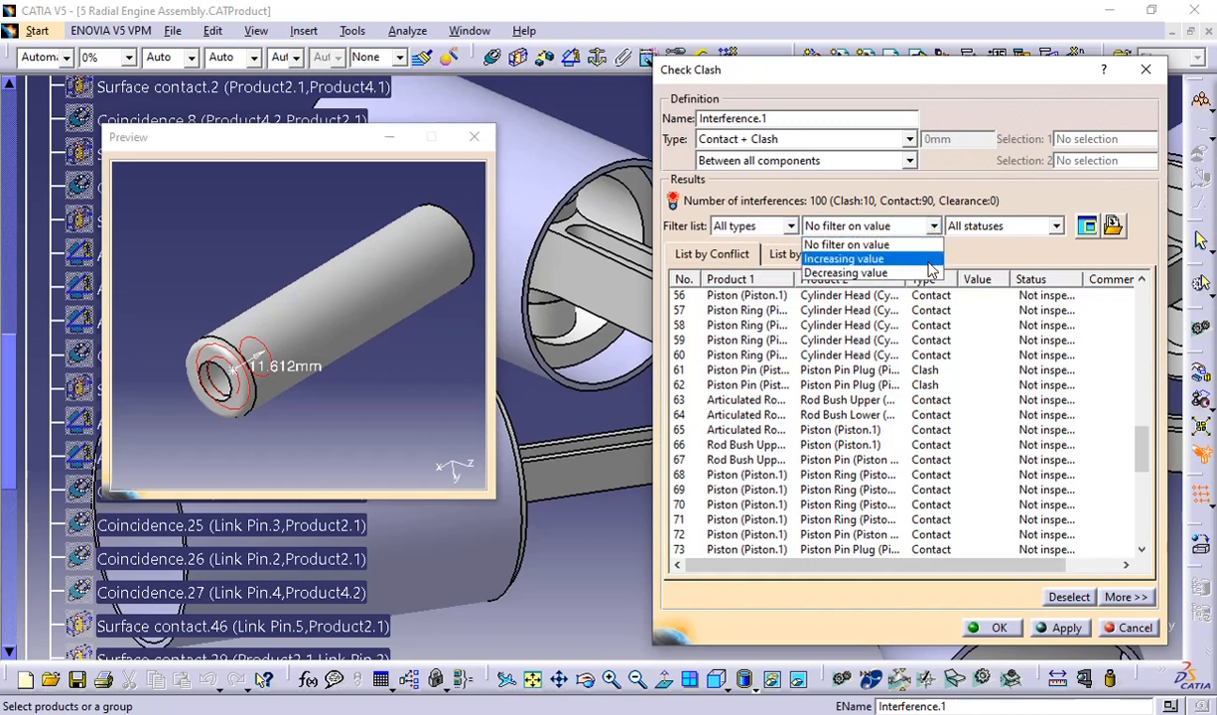
click(898, 261)
click(933, 226)
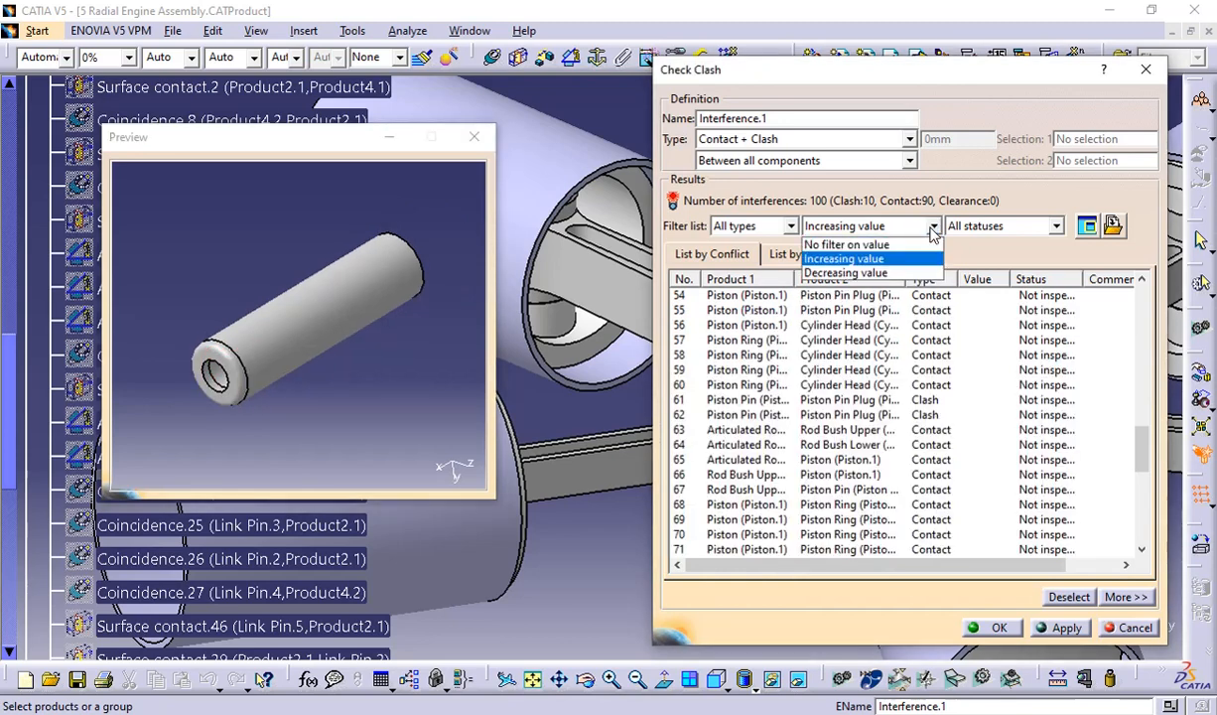
click(921, 246)
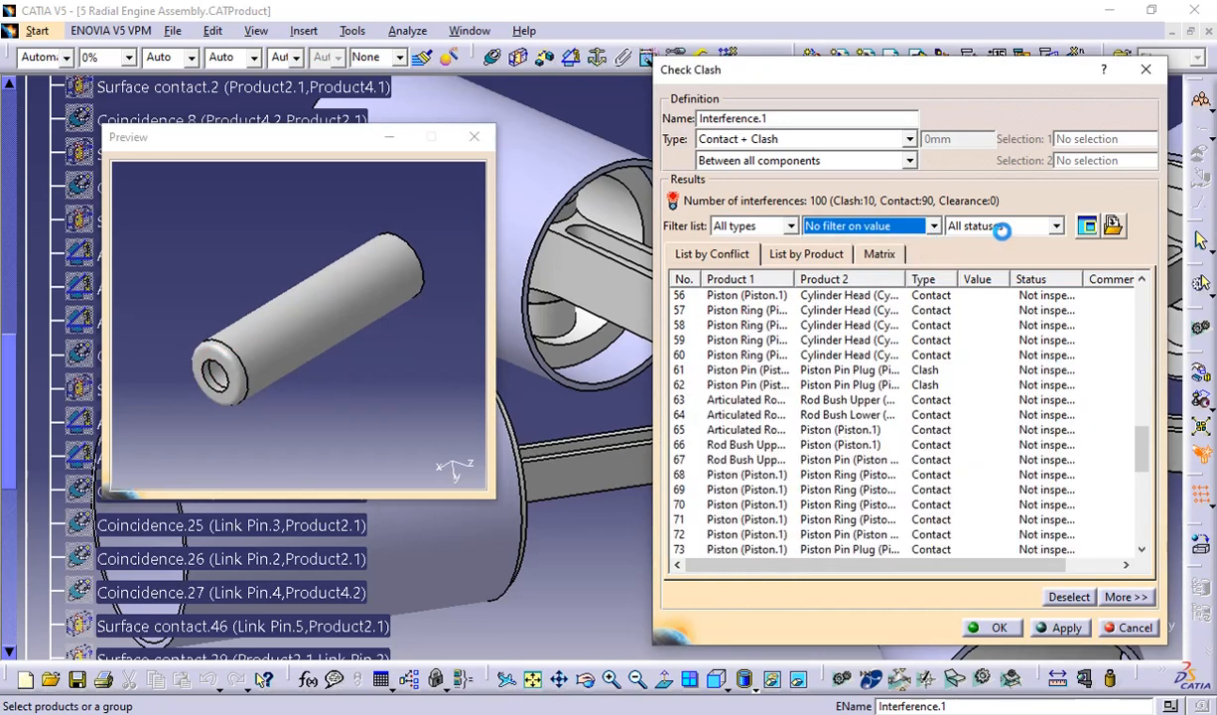
Filter the conflict list to show only the conflicts with Relevant status
click(1058, 226)
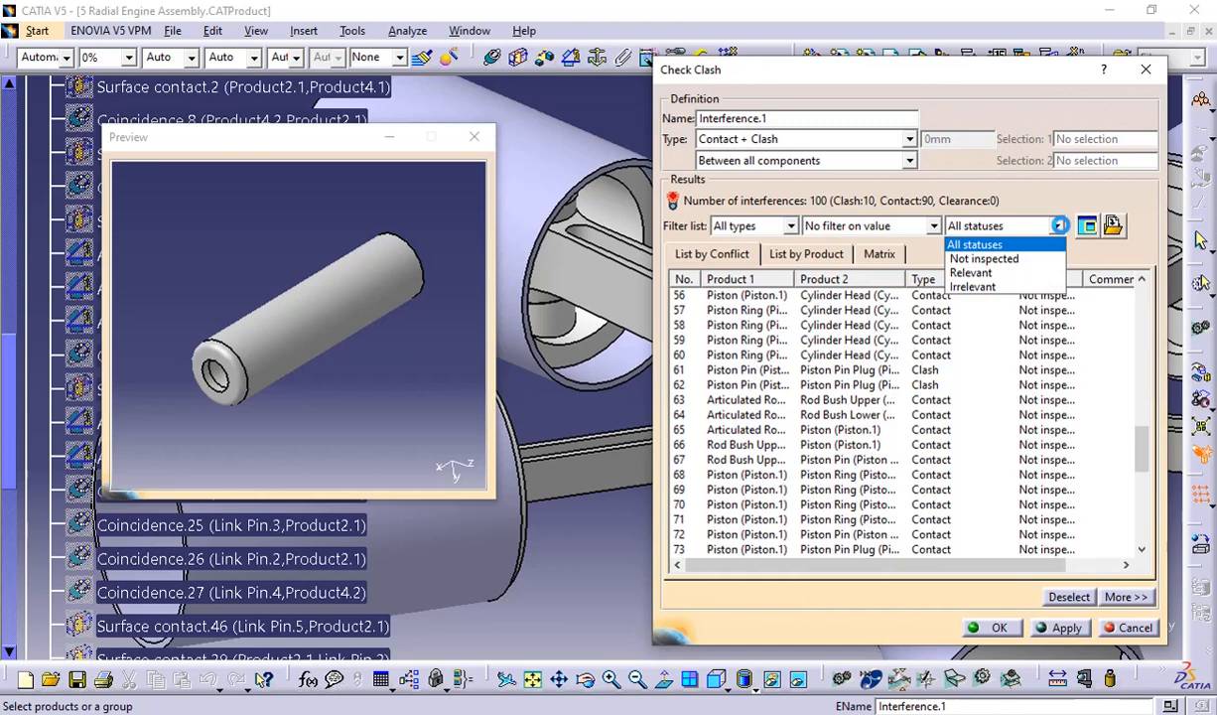
click(983, 272)
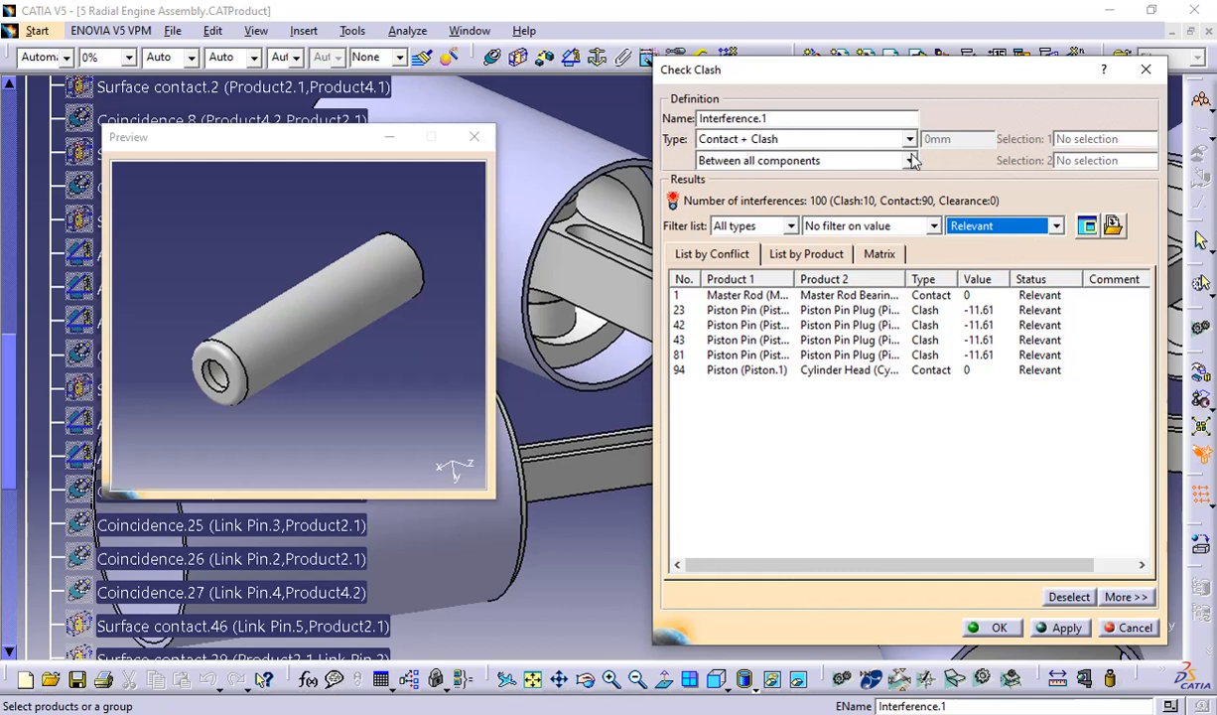
click(875, 145)
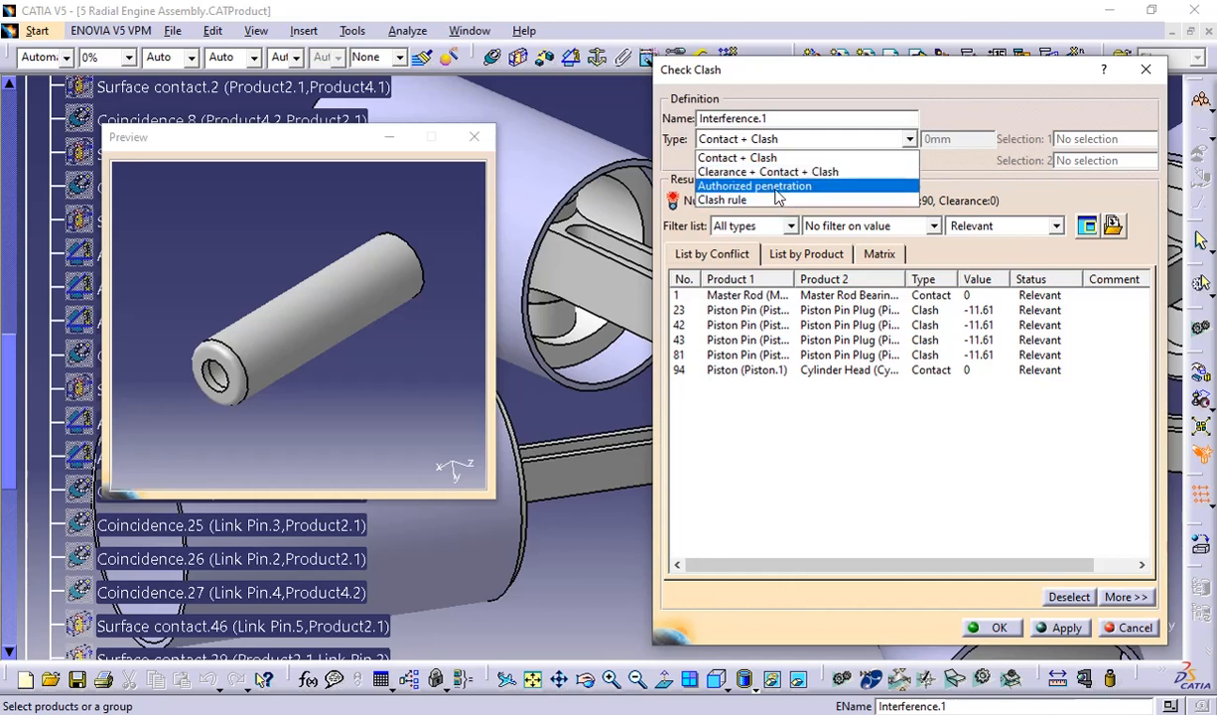
click(976, 228)
click(1003, 226)
click(1027, 226)
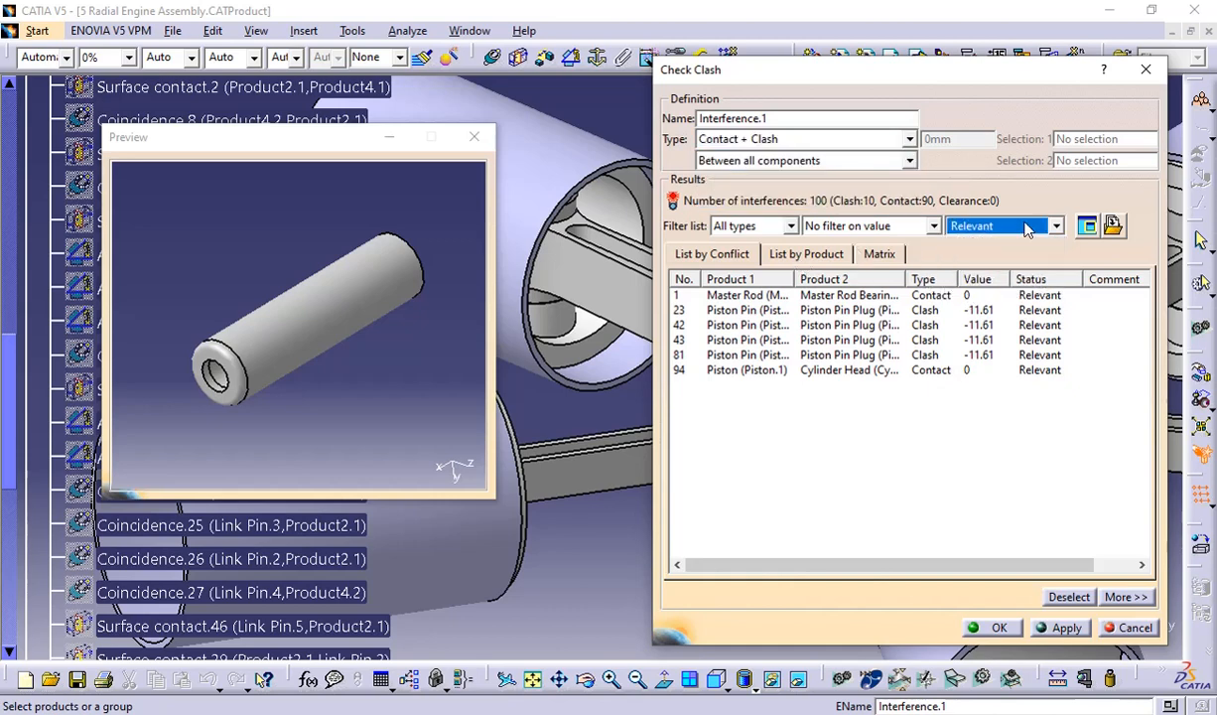
Try a check between two selections with the master rod and its piston both in Selection 1
click(833, 161)
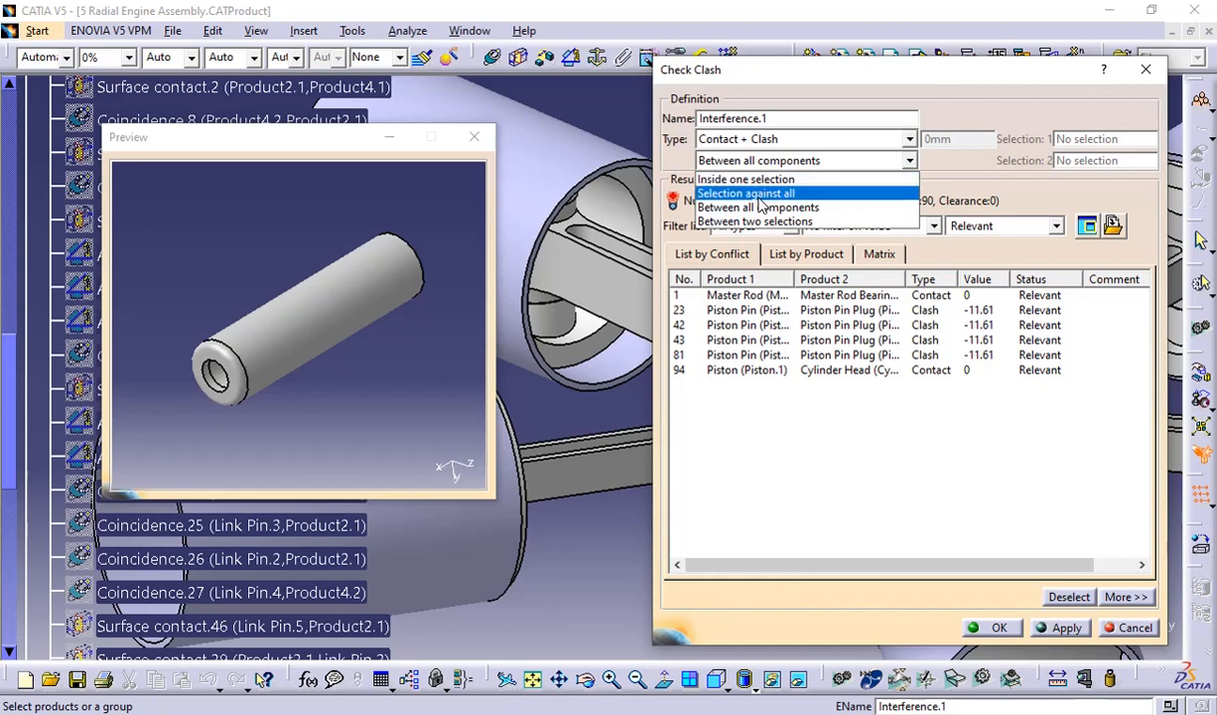
click(789, 161)
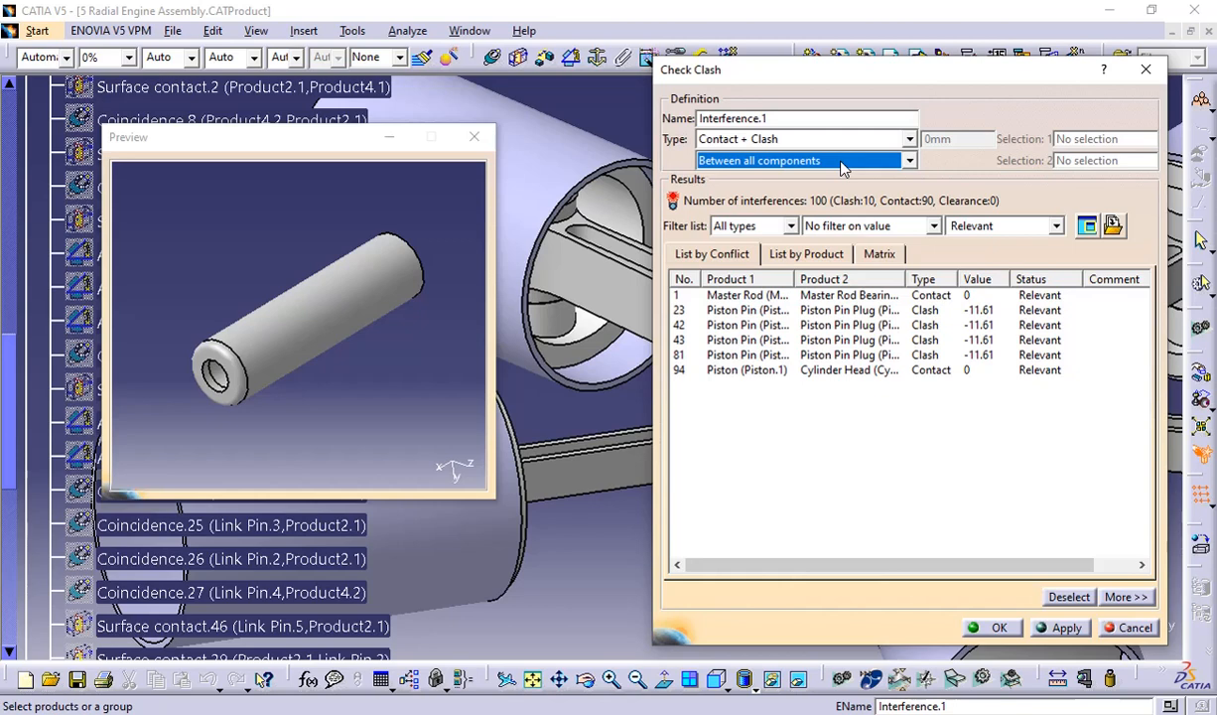
click(844, 166)
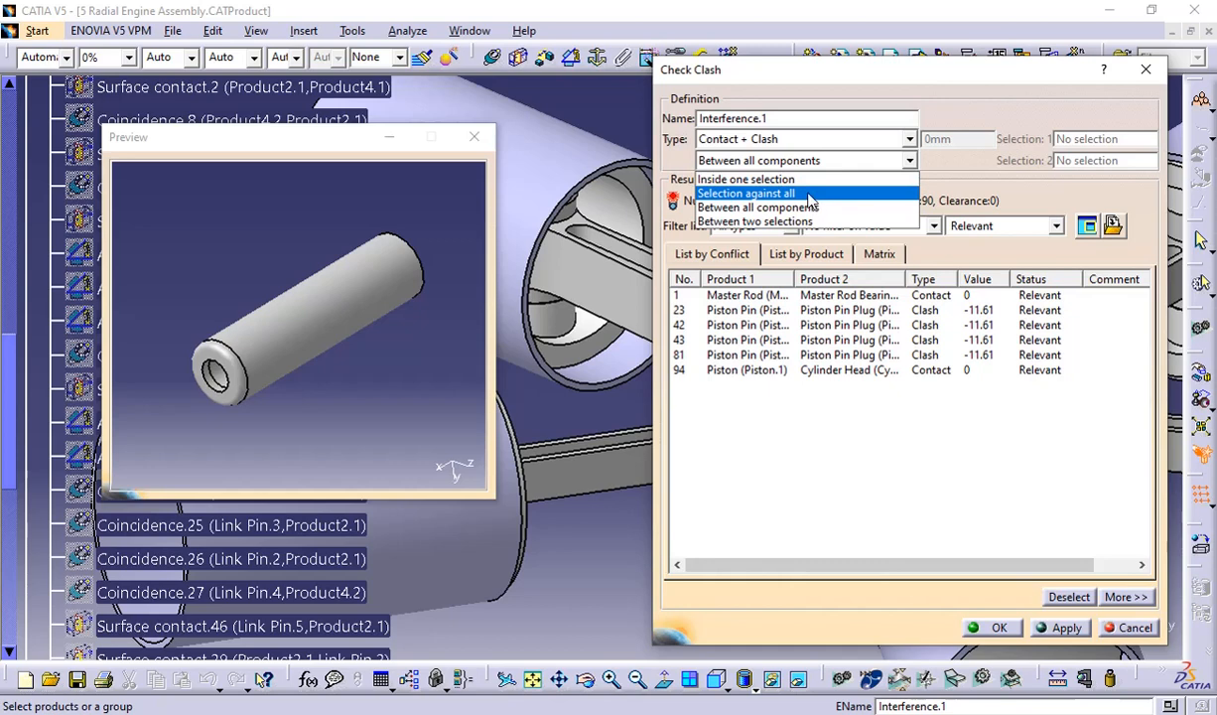
click(795, 222)
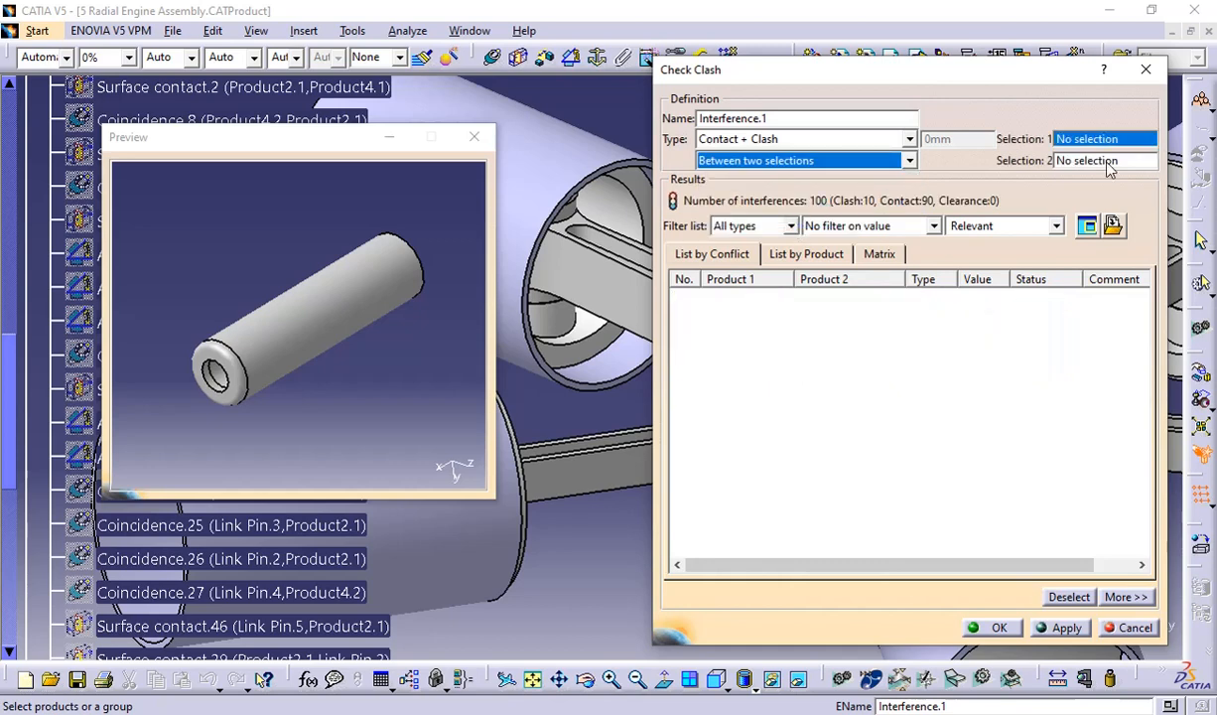
click(608, 282)
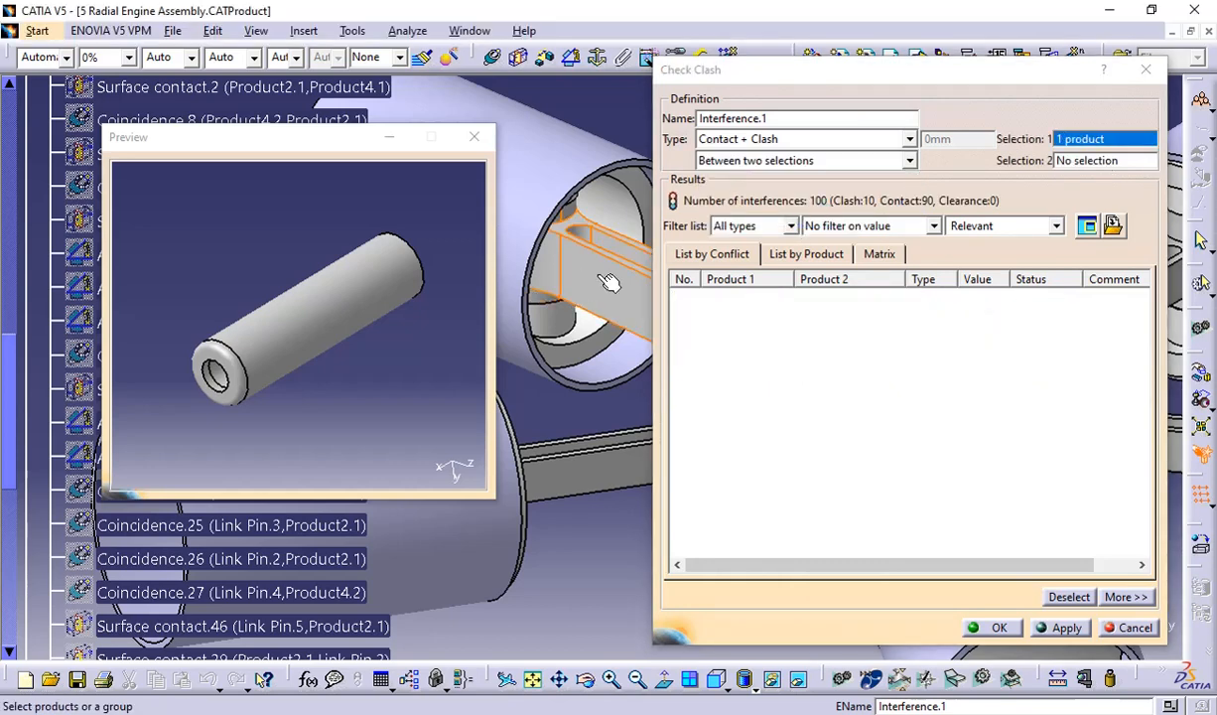
drag(740, 72, 772, 492)
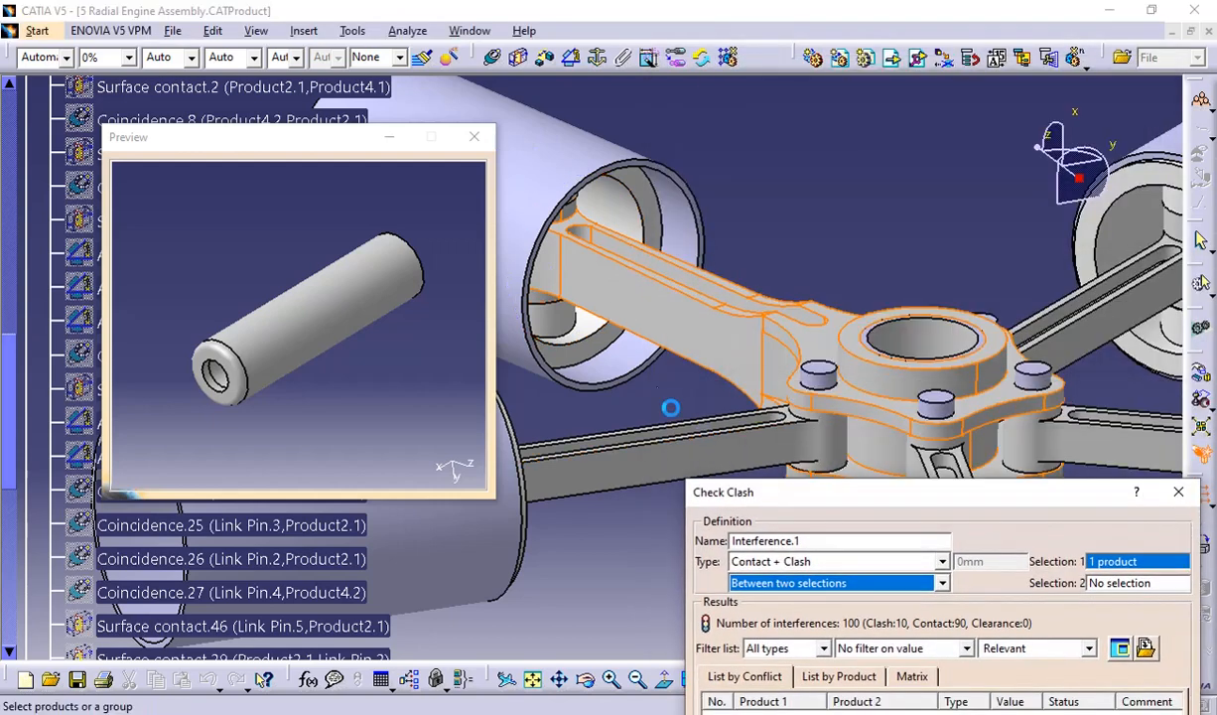
click(552, 310)
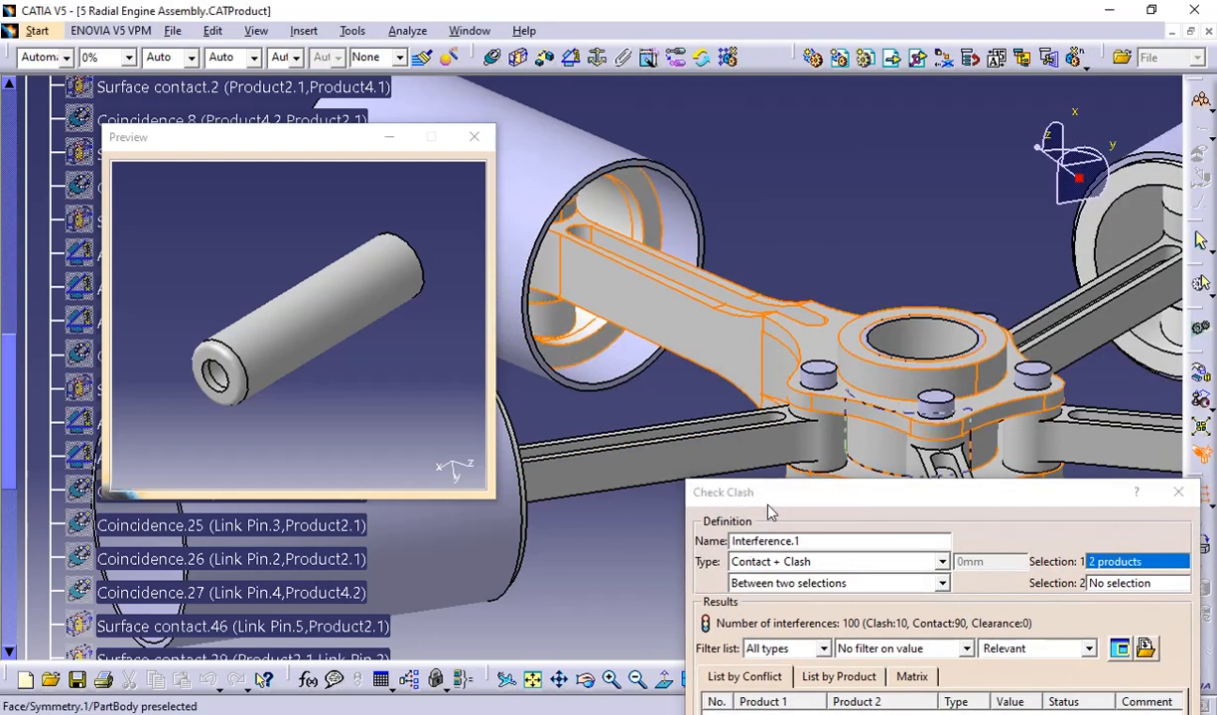
drag(779, 493, 667, 105)
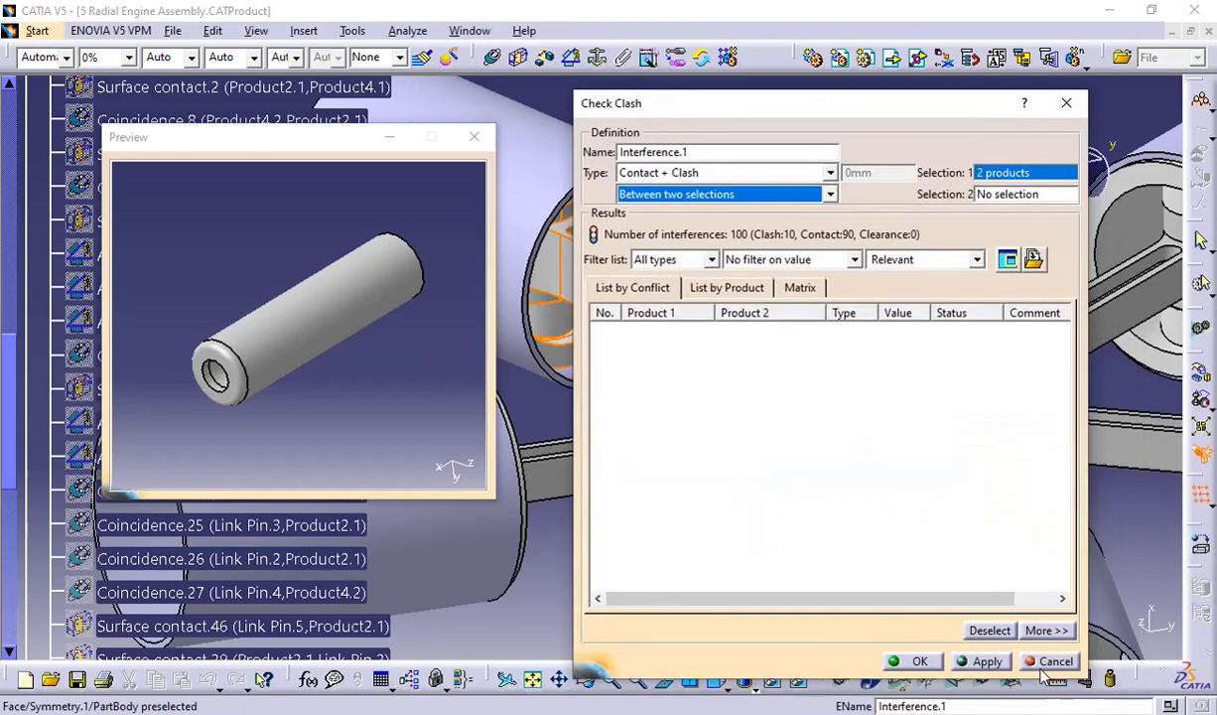
click(987, 661)
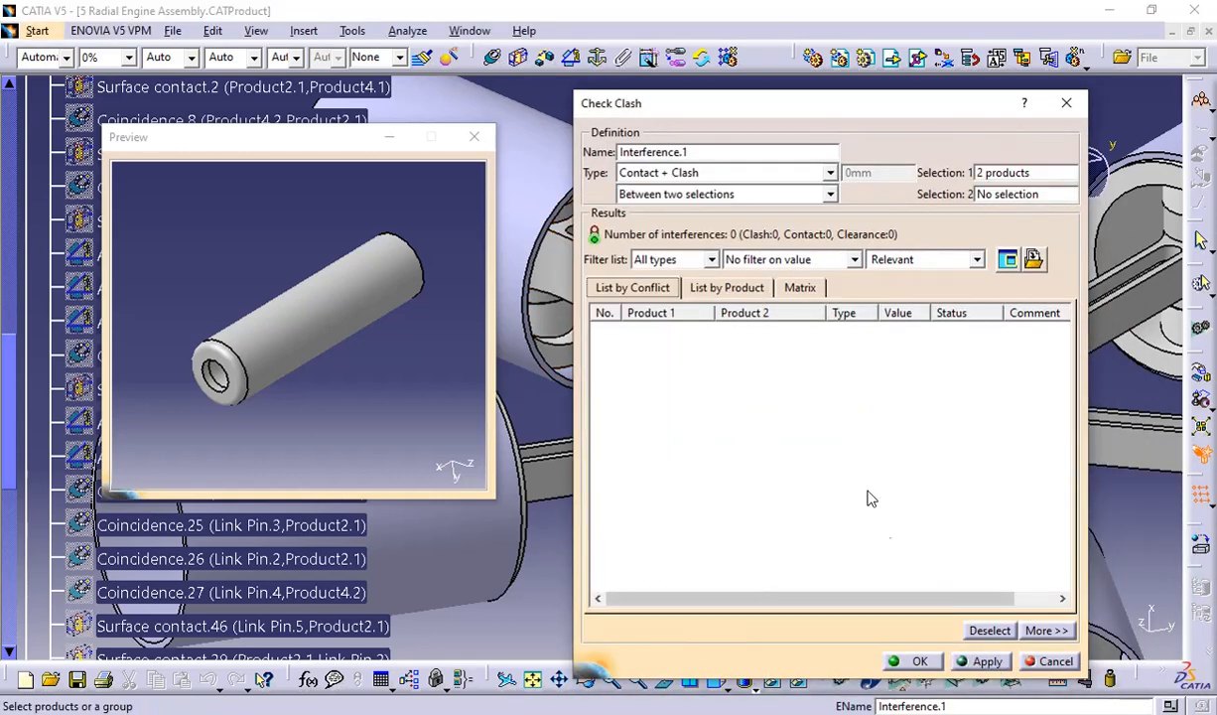
Add the piston as Selection 2, rerun the check, and close the clash analysis
click(993, 173)
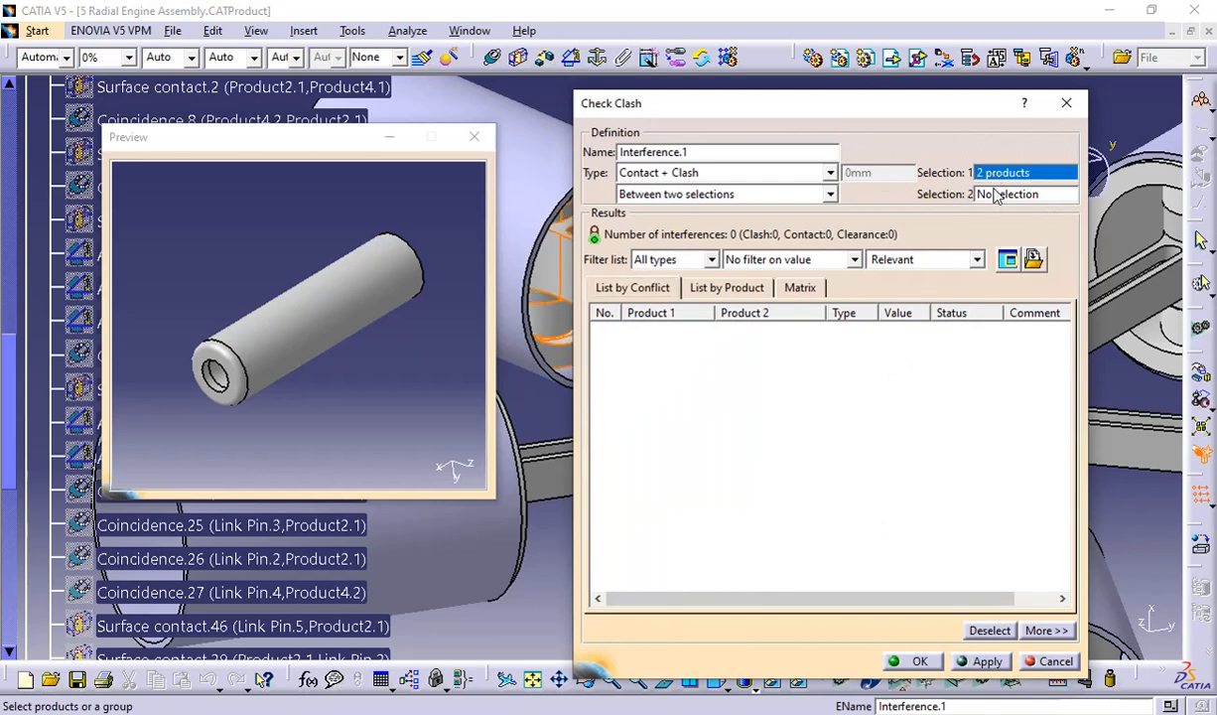
drag(886, 114, 430, 159)
click(521, 239)
middle_drag(689, 236, 1074, 216)
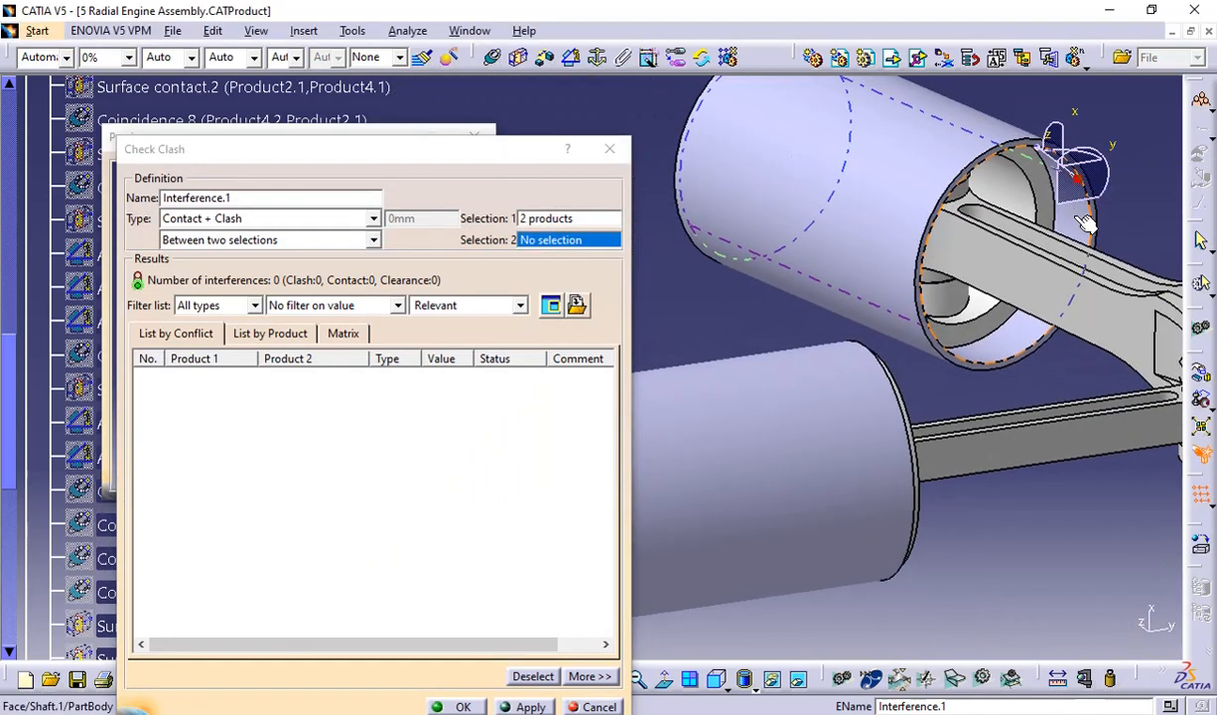
click(983, 343)
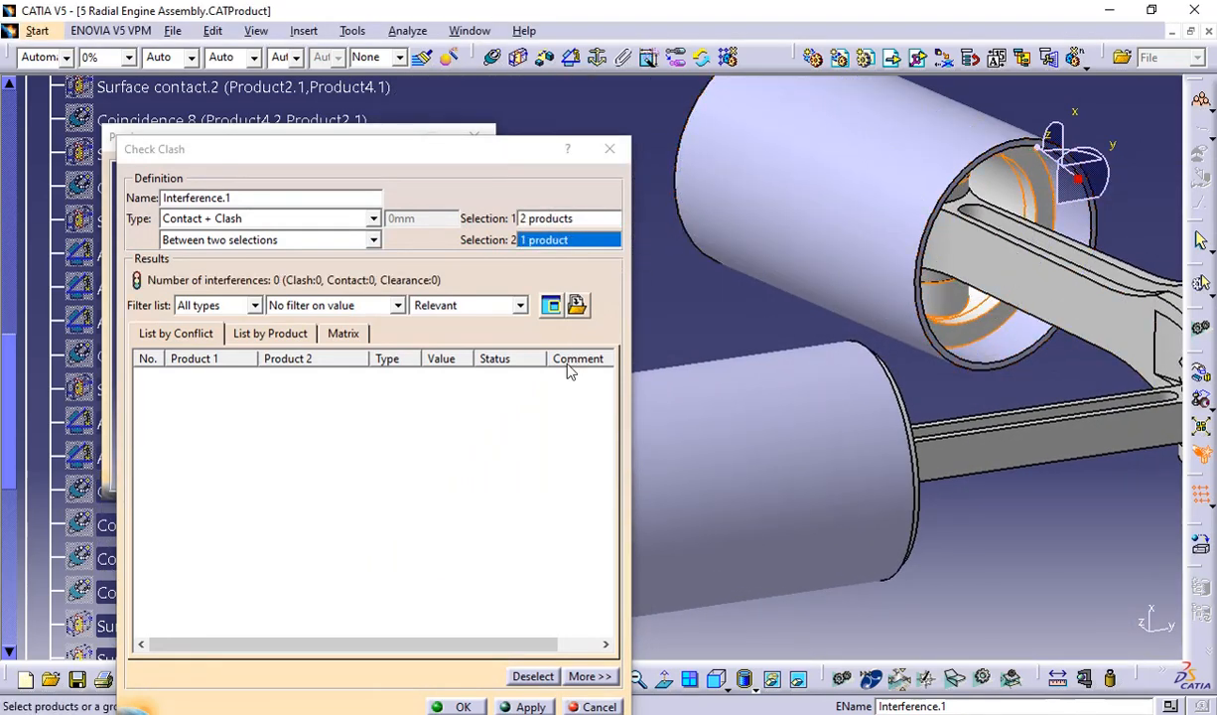
click(533, 705)
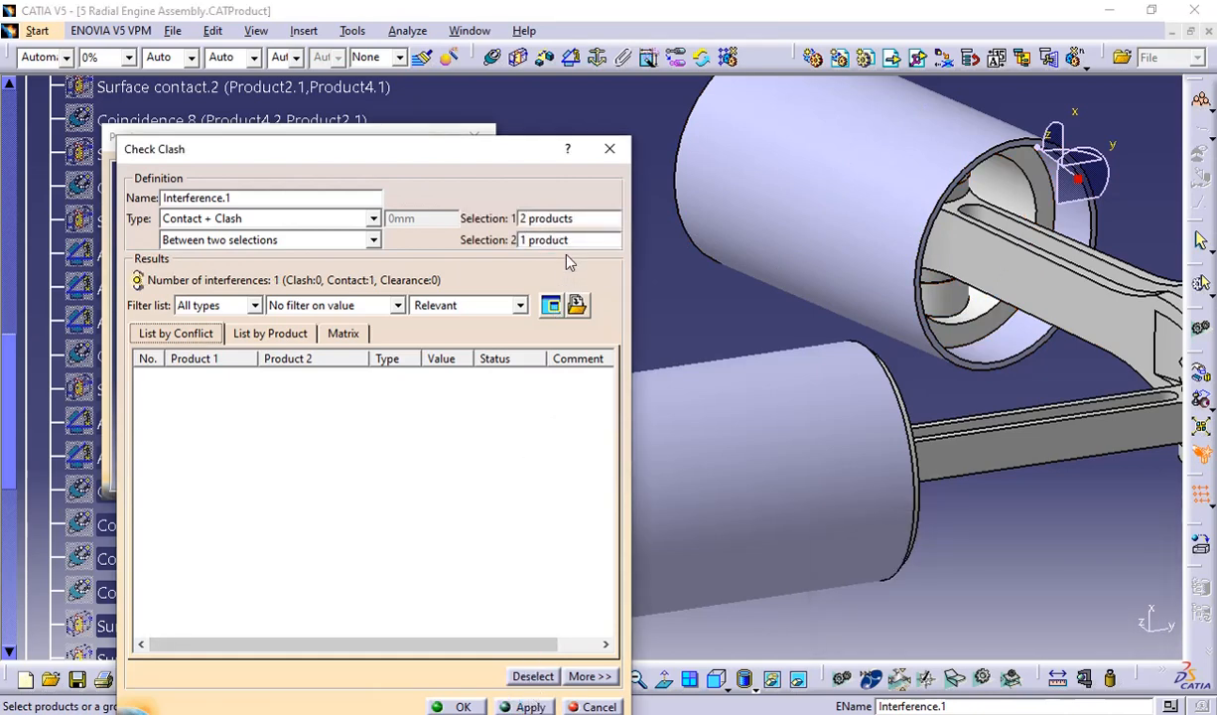
click(541, 219)
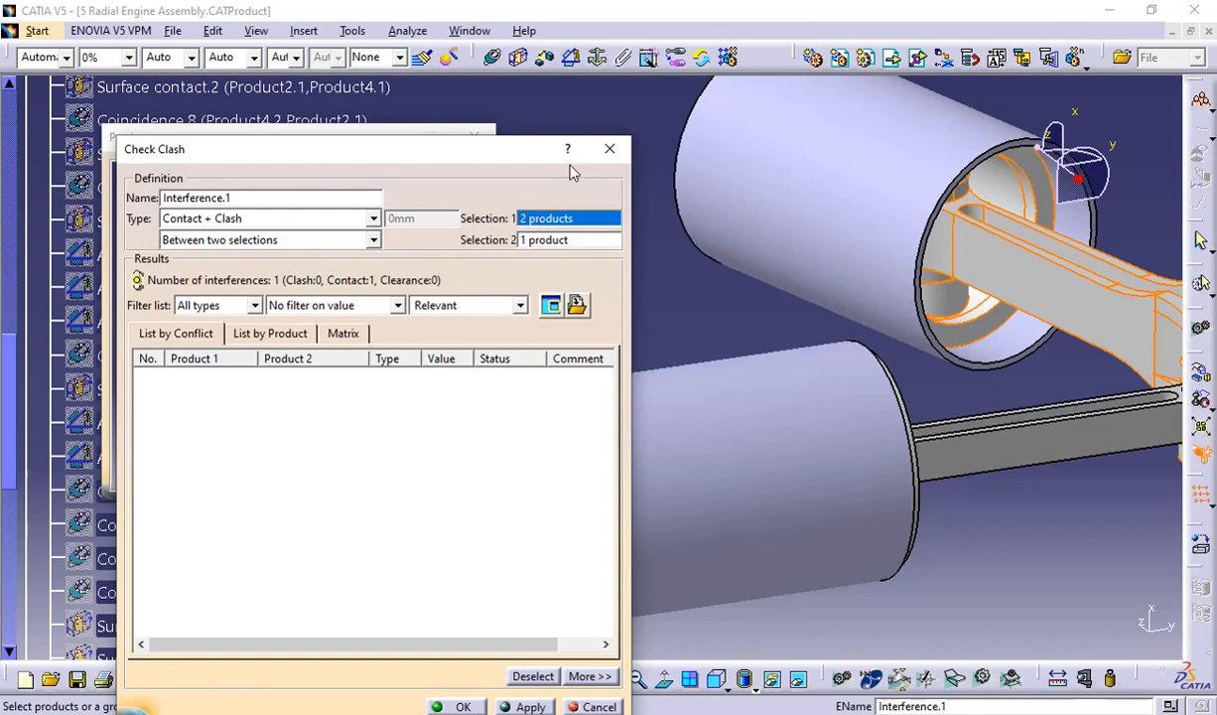
click(610, 149)
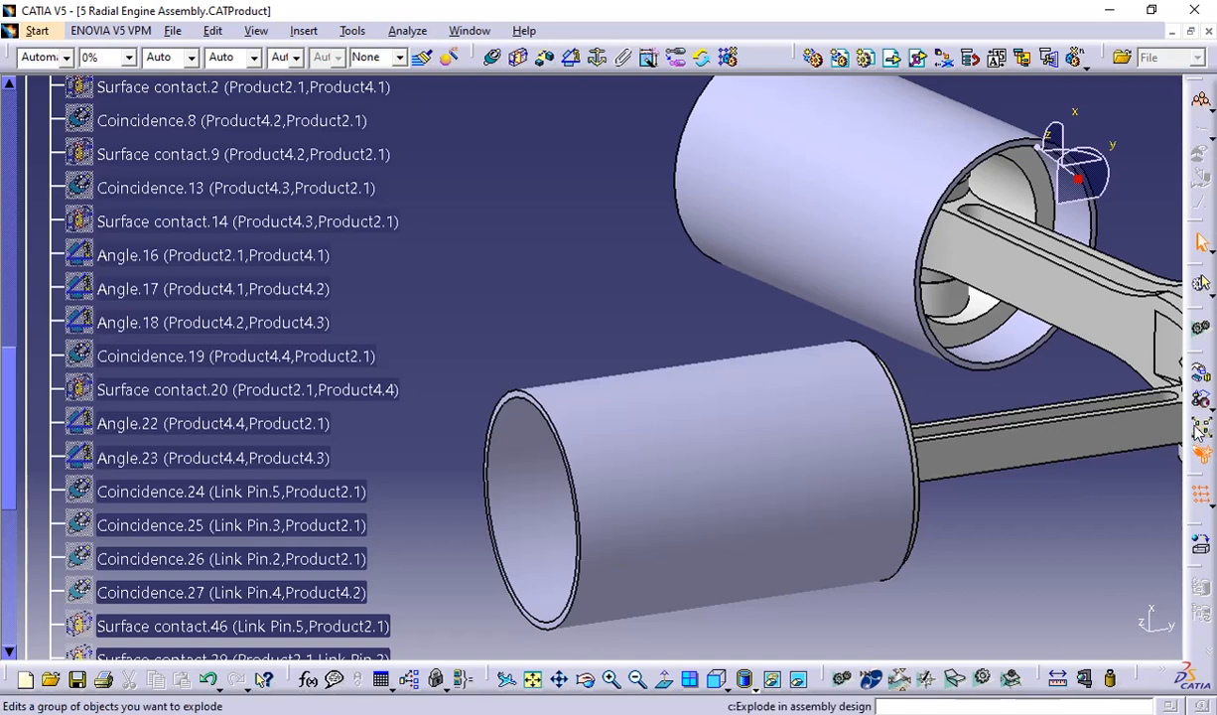
Start a new Clash analysis of type Contact + Clash between two selections
click(408, 31)
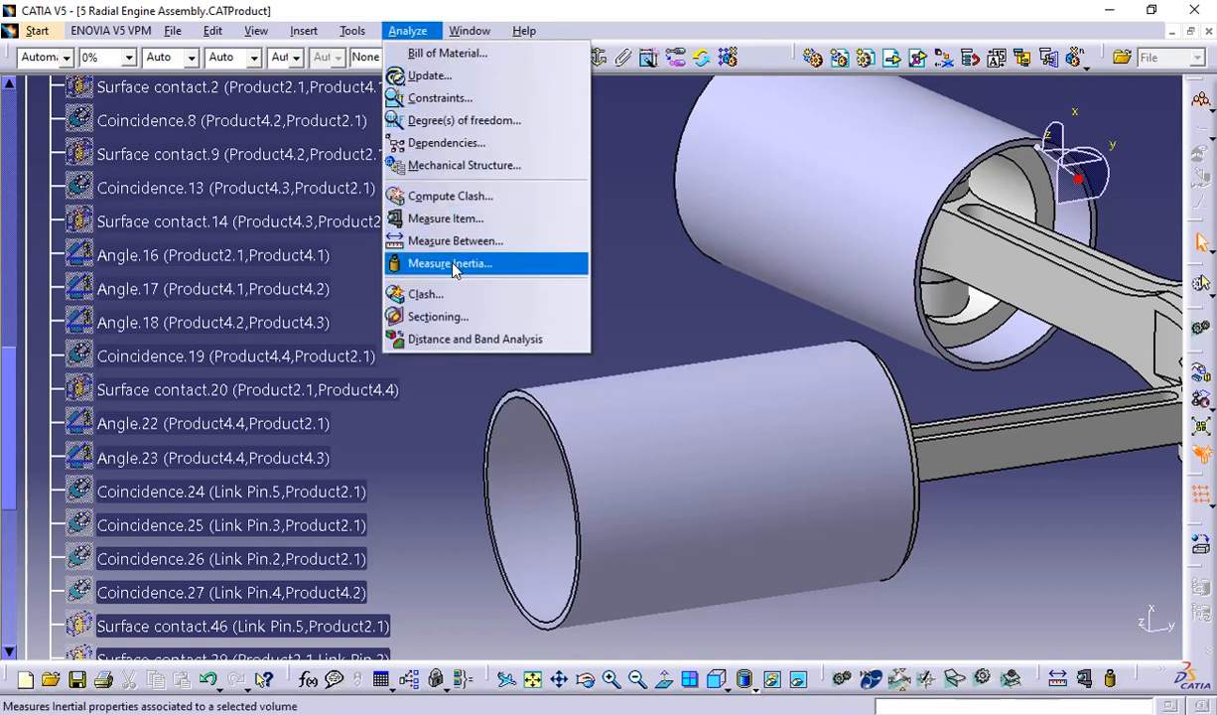
click(456, 294)
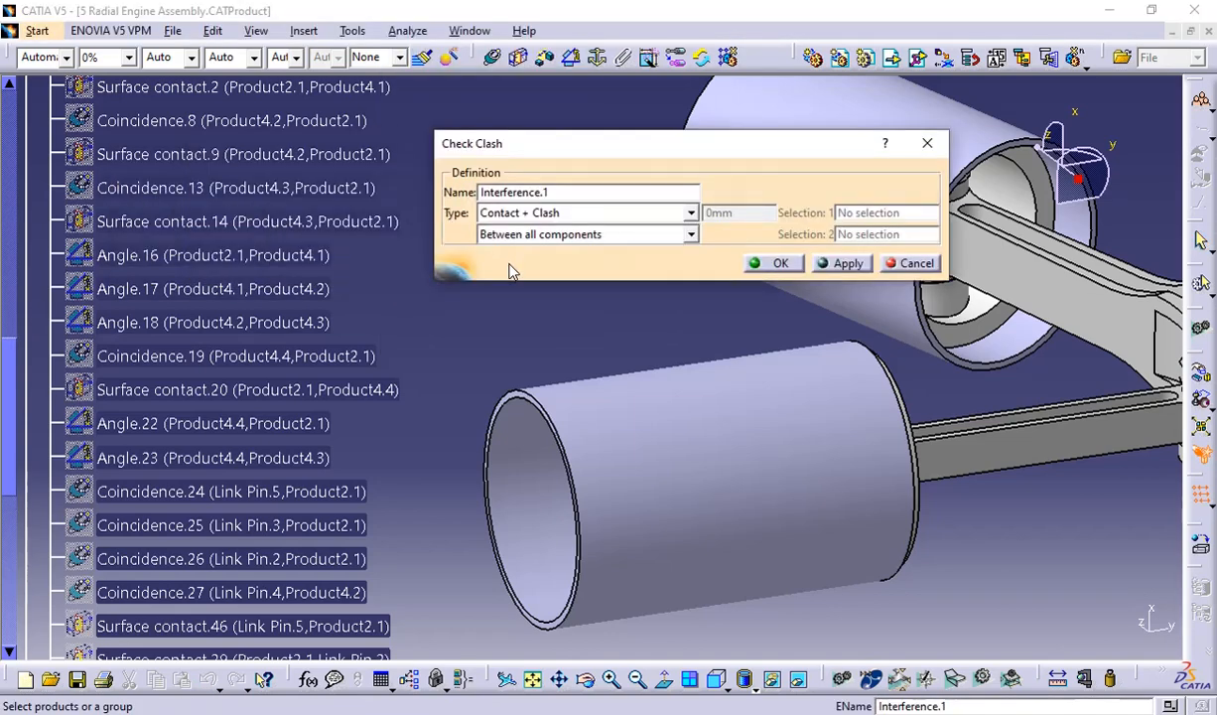
click(593, 233)
click(590, 296)
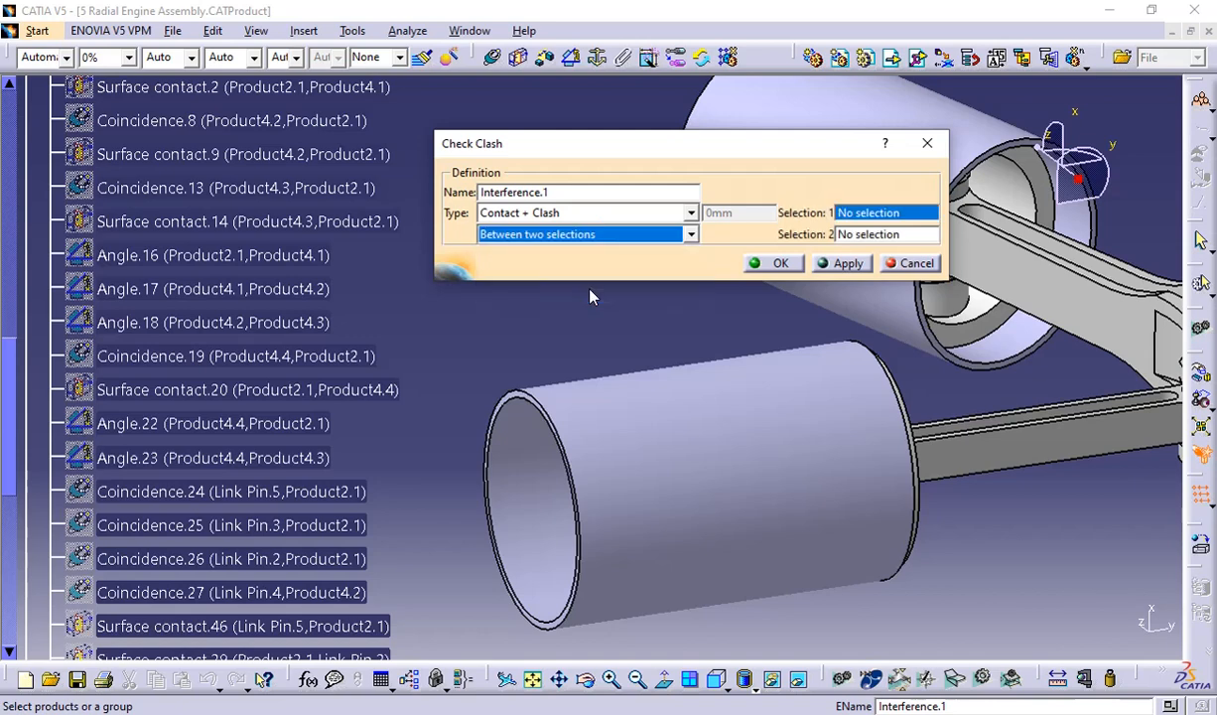
Set only the cylinder head as Selection 1, leaving its piston out of the selection
click(773, 452)
middle_drag(718, 399, 527, 413)
click(529, 409)
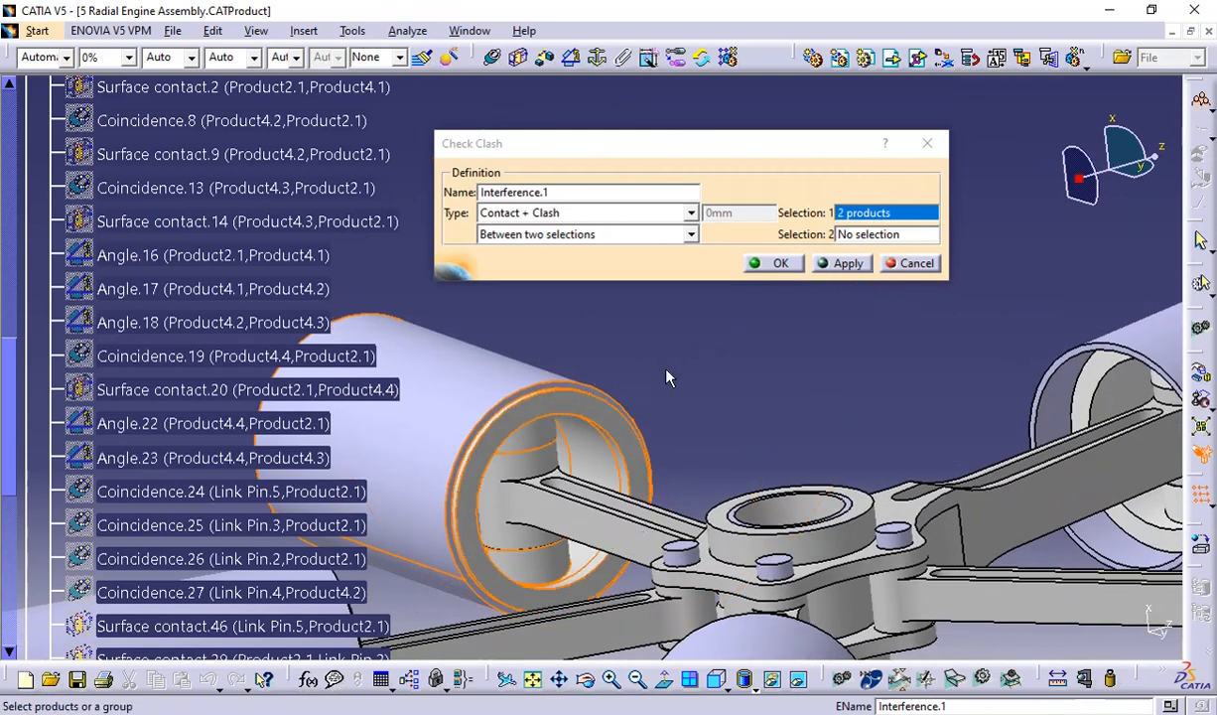
click(602, 409)
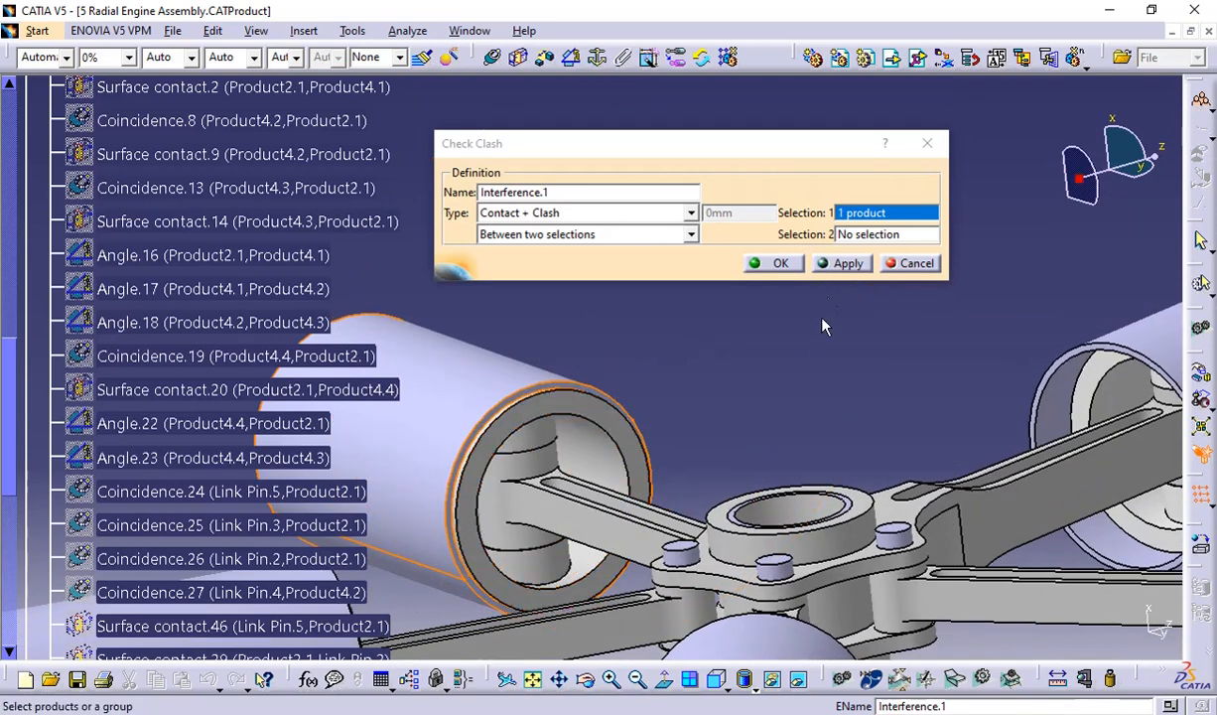
Run a Contact + Clash check between two selections using the piston inside the cylinder head as the second selection, then close the check
click(846, 235)
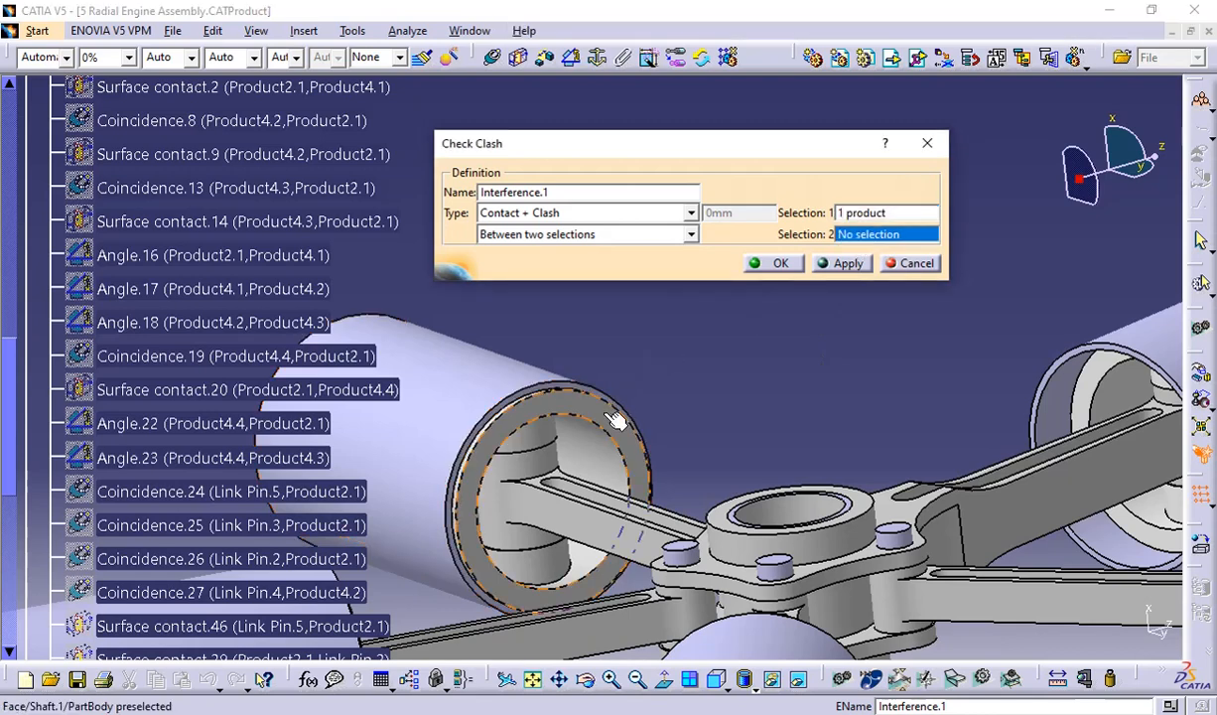
click(615, 418)
click(842, 263)
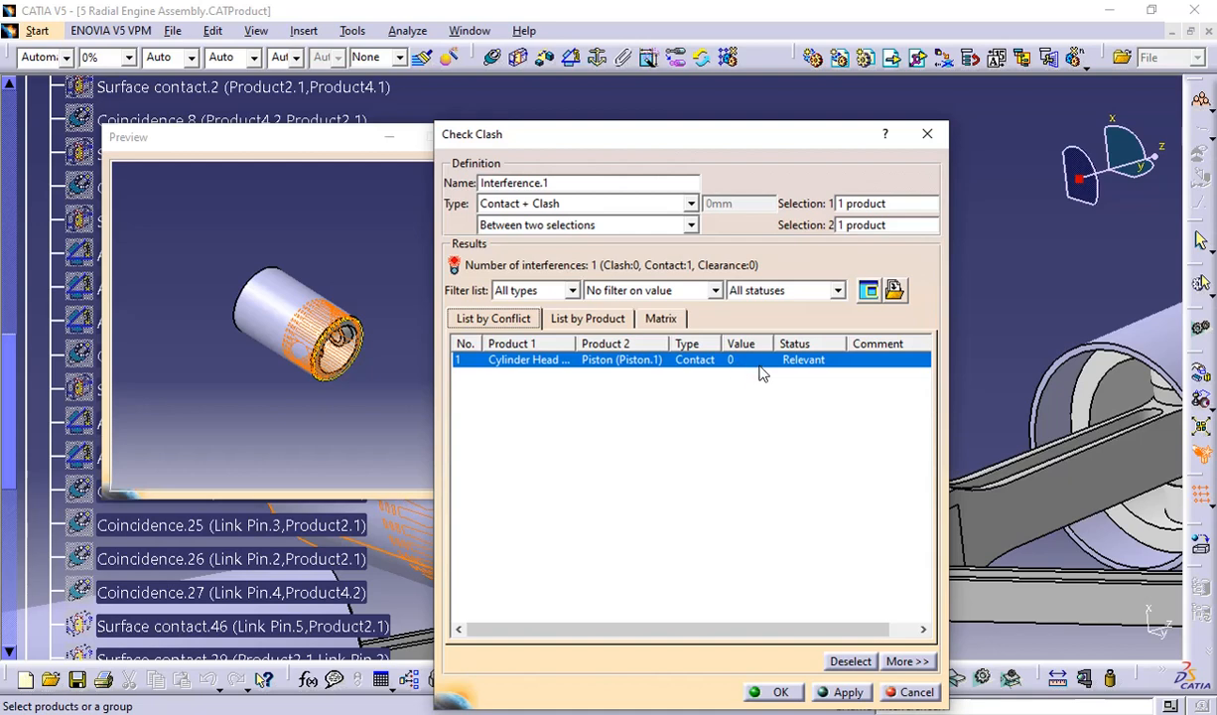
click(910, 692)
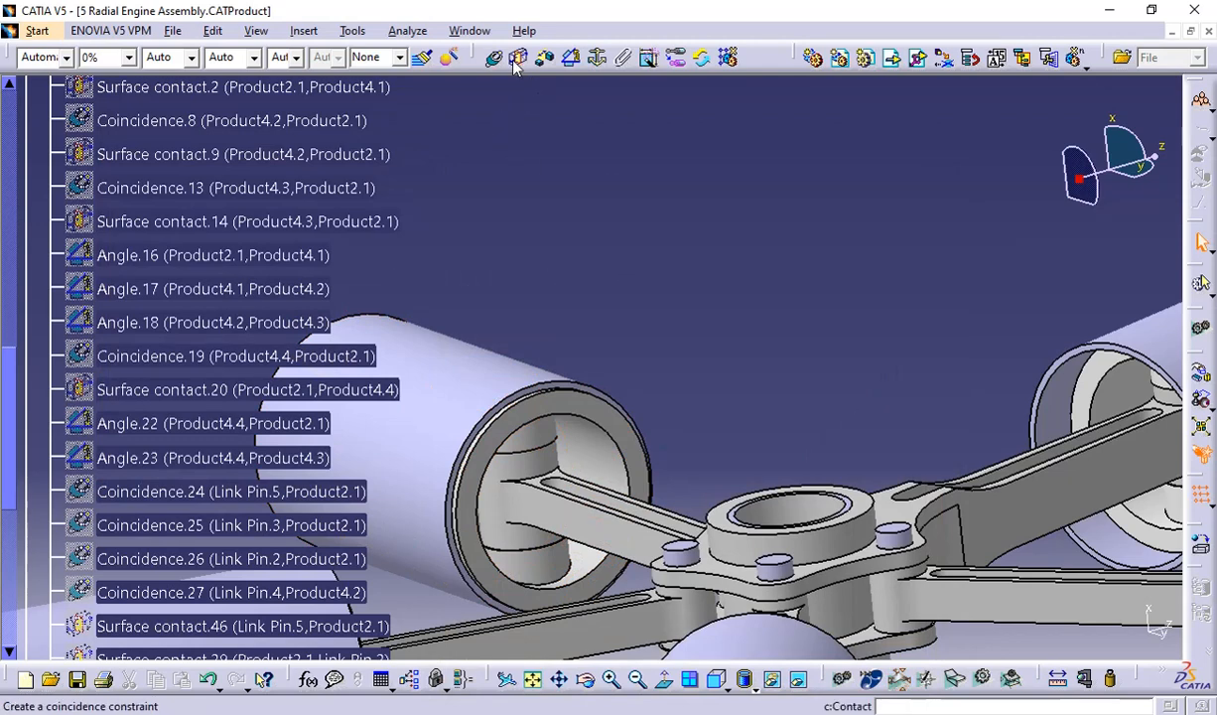
Run a Contact + Clash check inside one selection on the master rod, then close the check without saving it
click(409, 33)
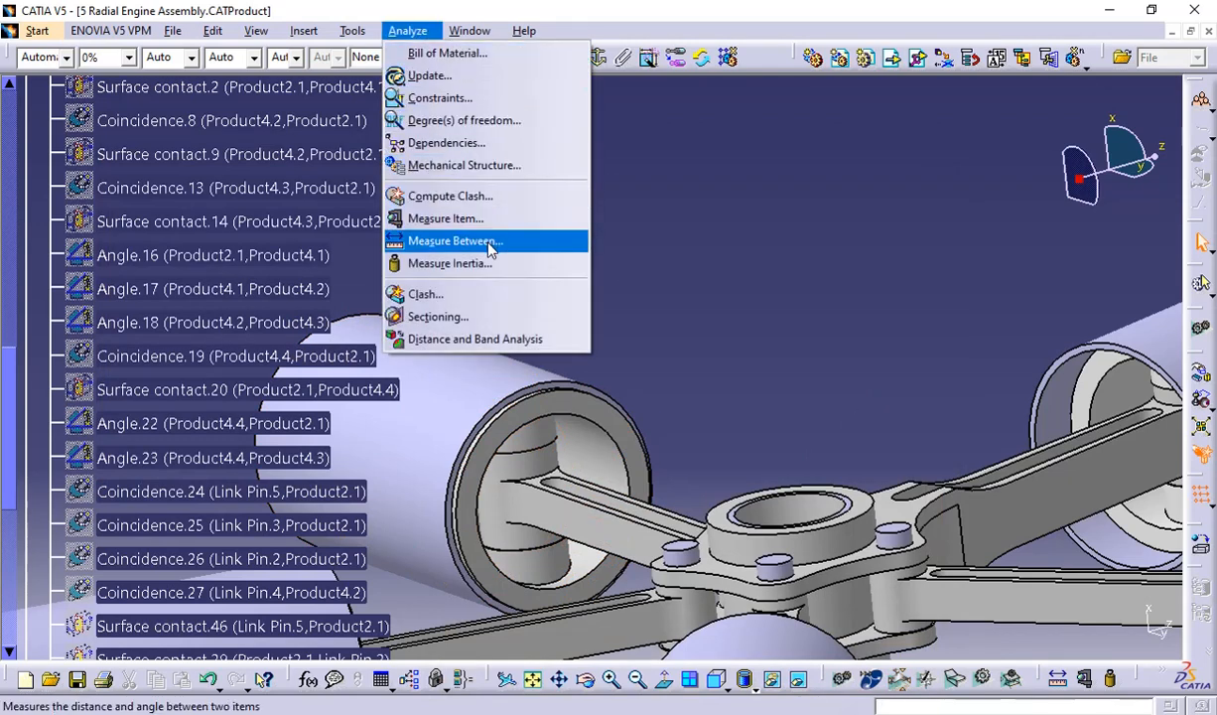
click(479, 294)
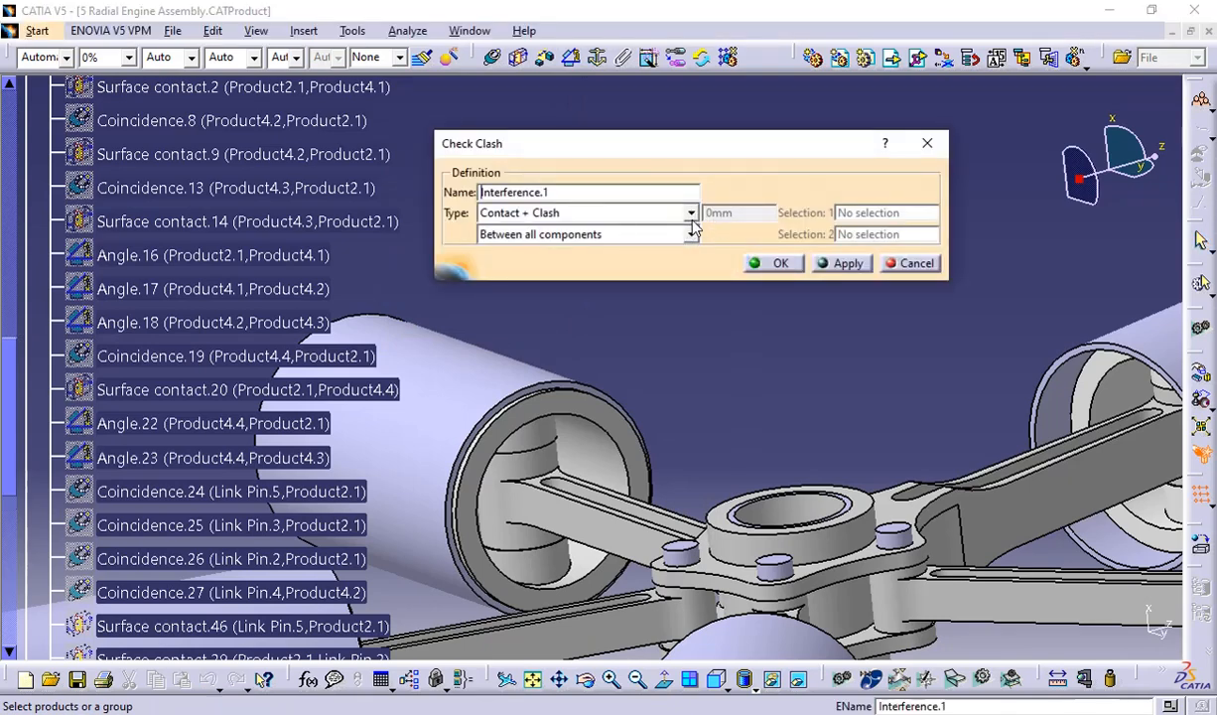
click(691, 234)
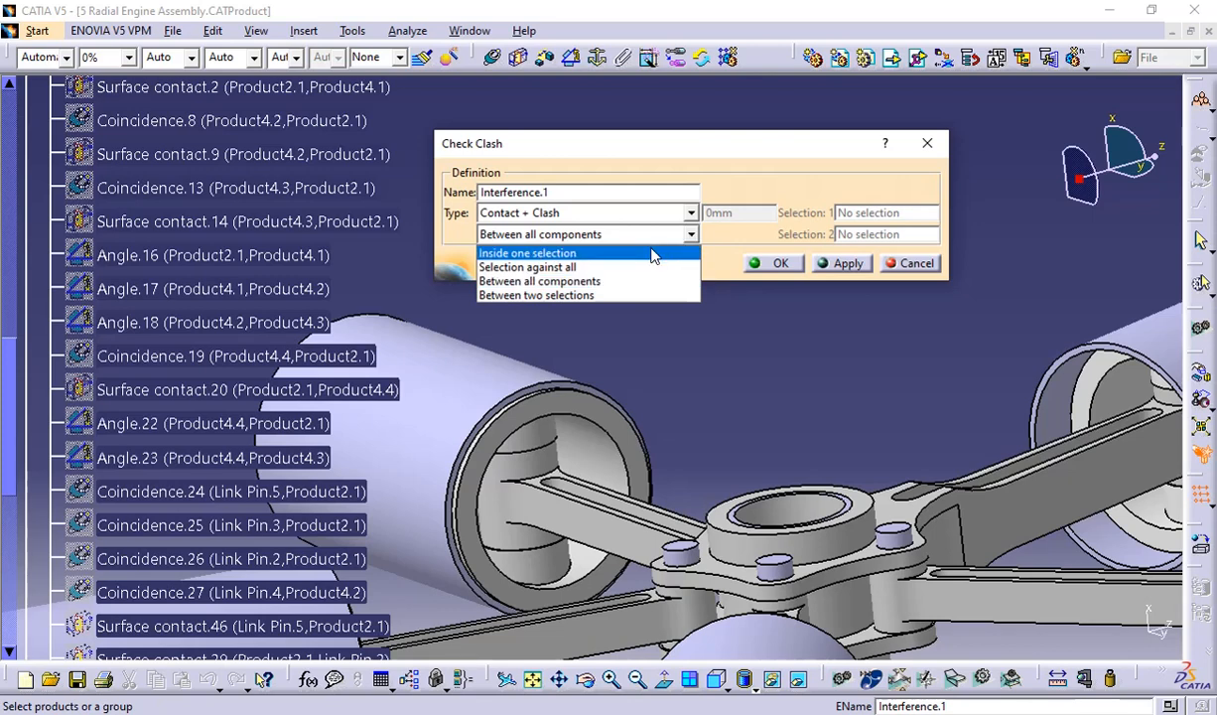
click(654, 254)
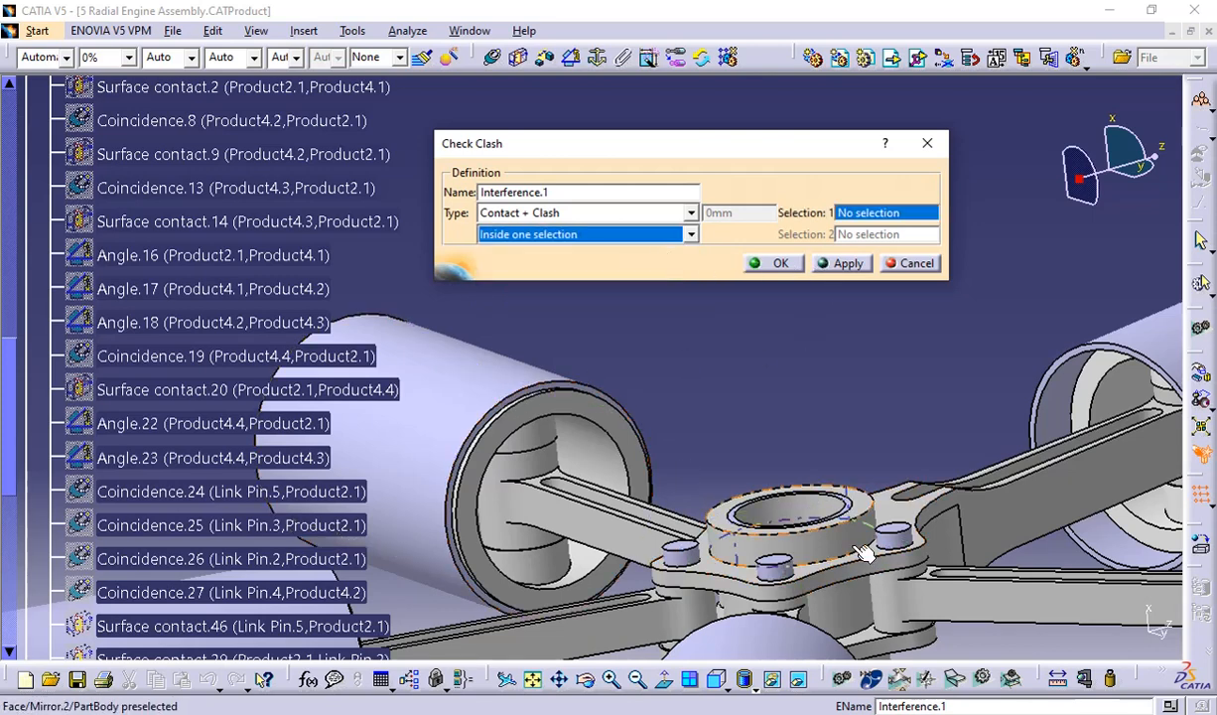
click(951, 488)
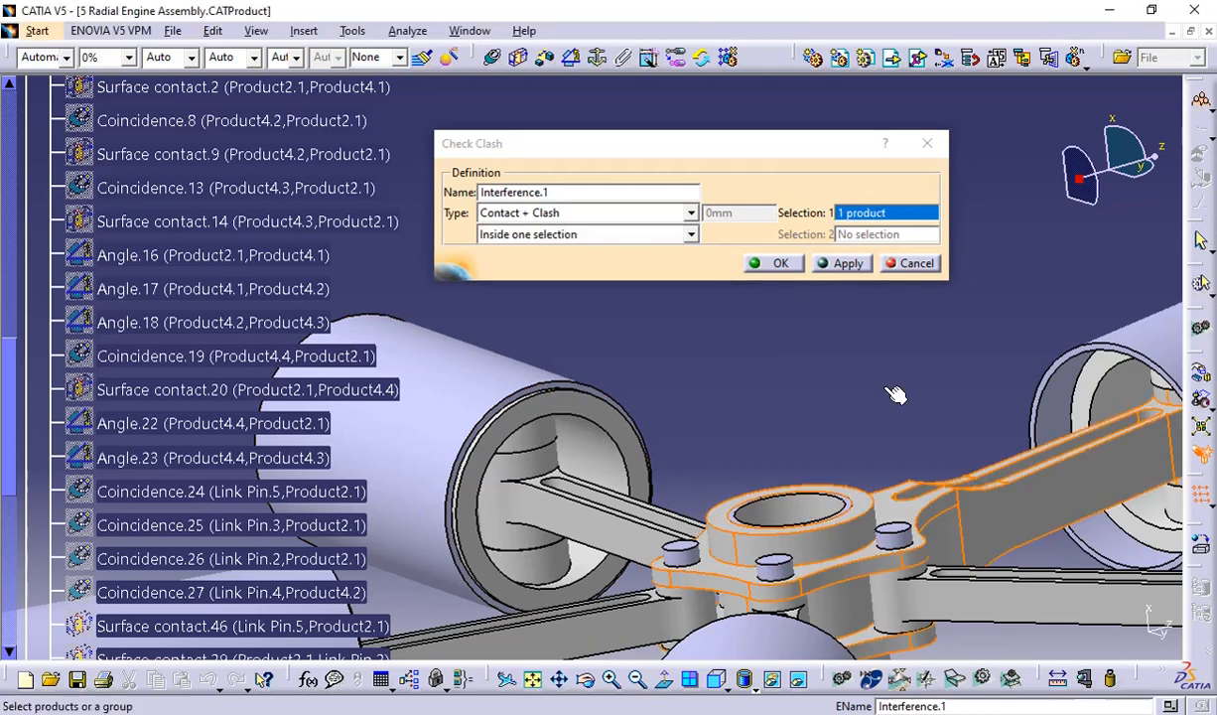
click(843, 263)
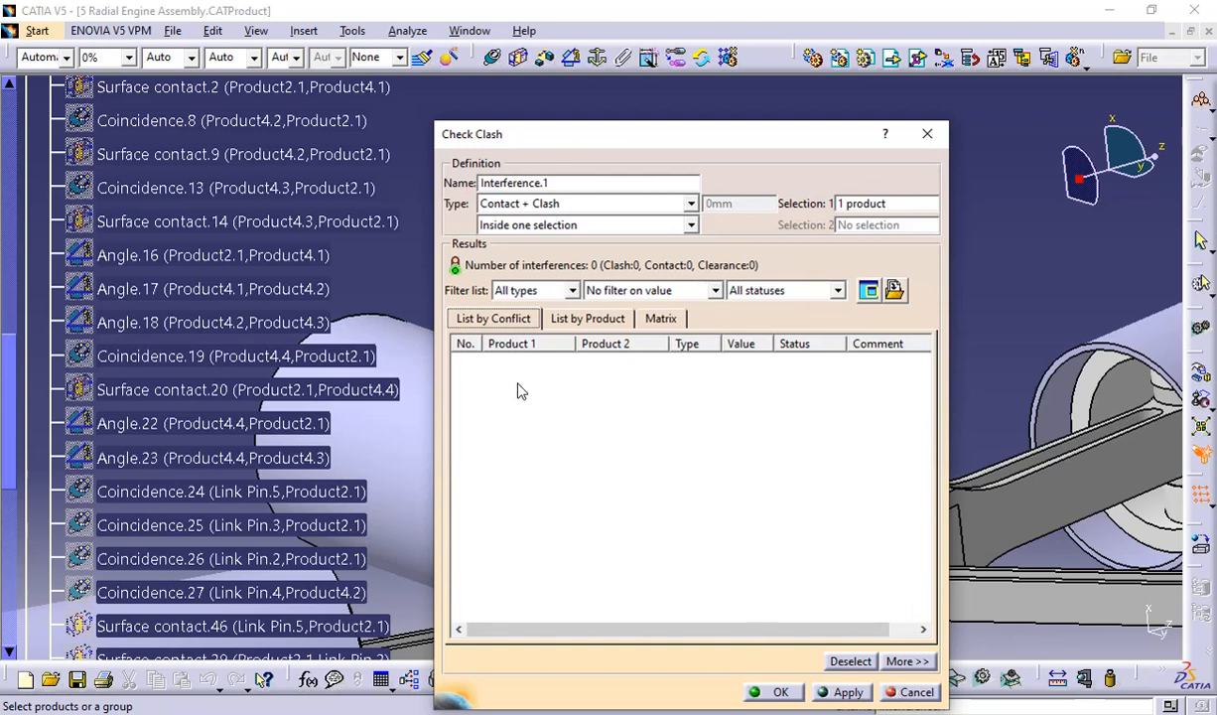
click(911, 692)
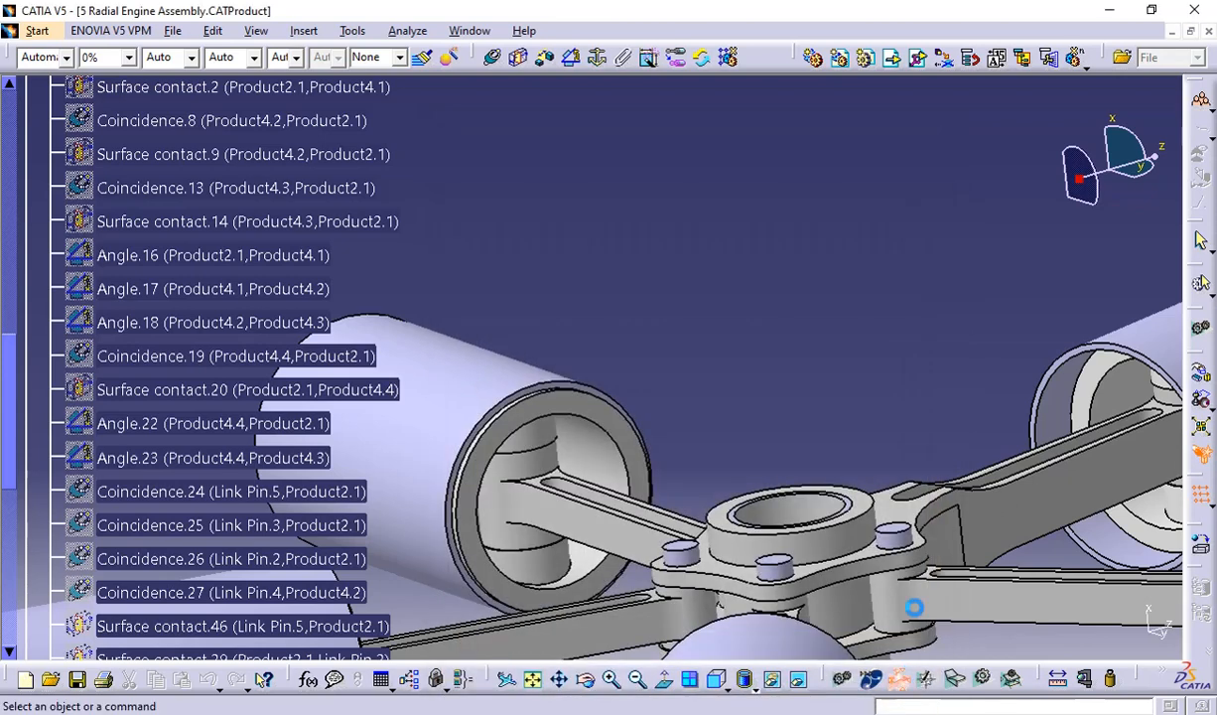
Run a Contact + Clash check inside one selection on the front cylinder's piston, then close the check without saving it
click(392, 33)
click(452, 291)
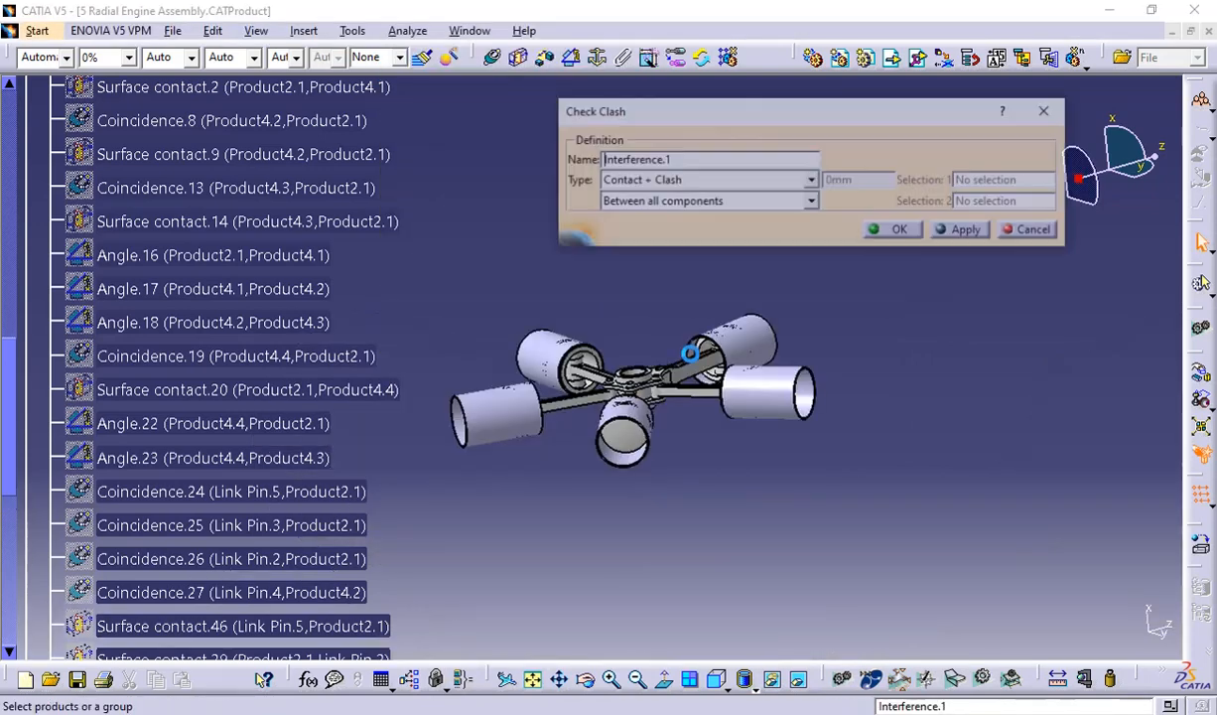
click(671, 201)
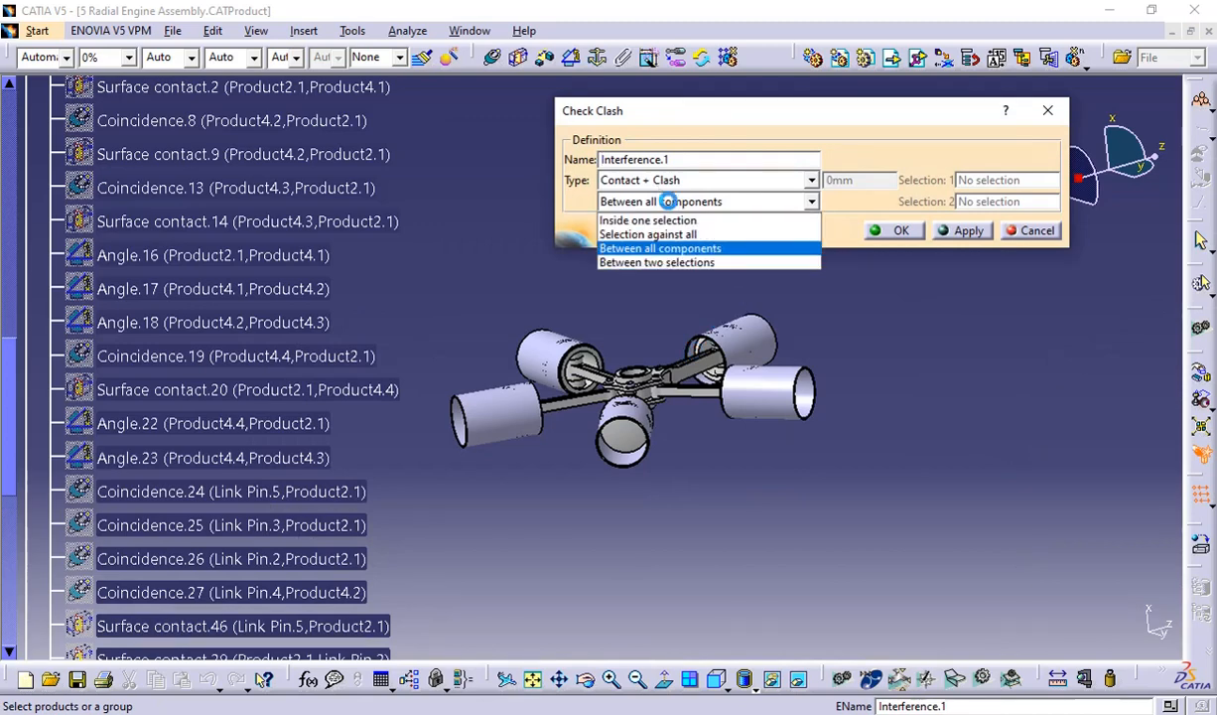
click(671, 216)
click(618, 432)
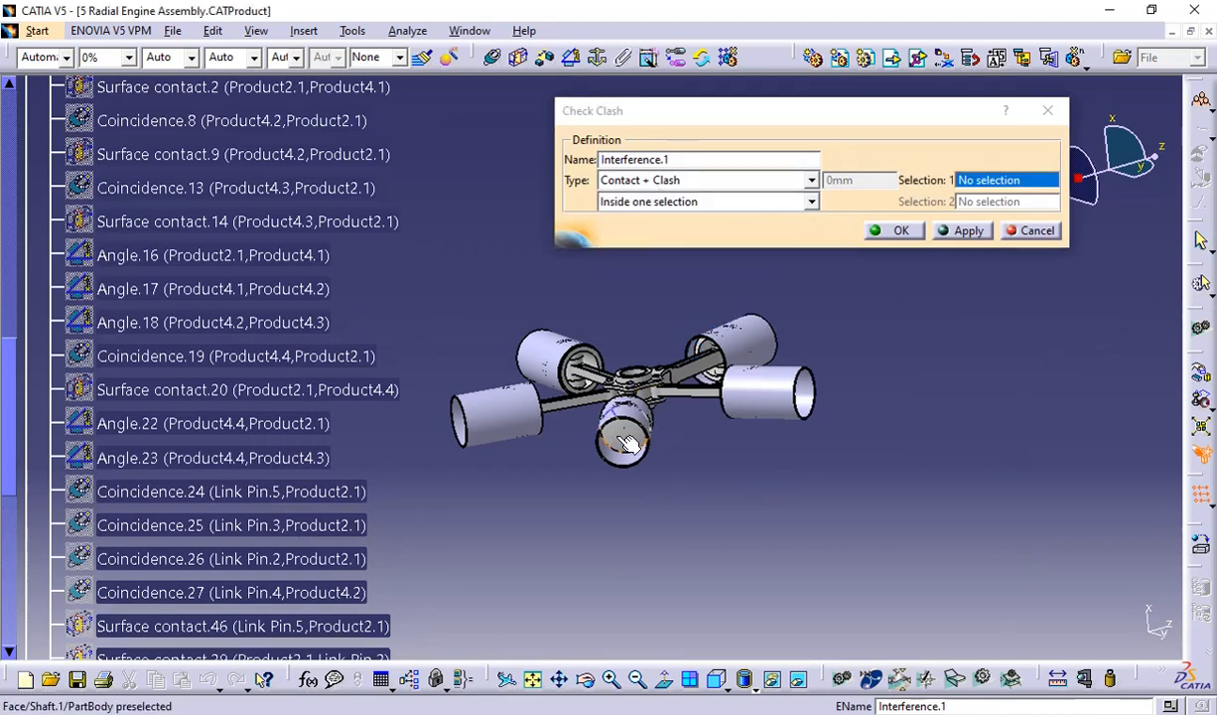
click(966, 230)
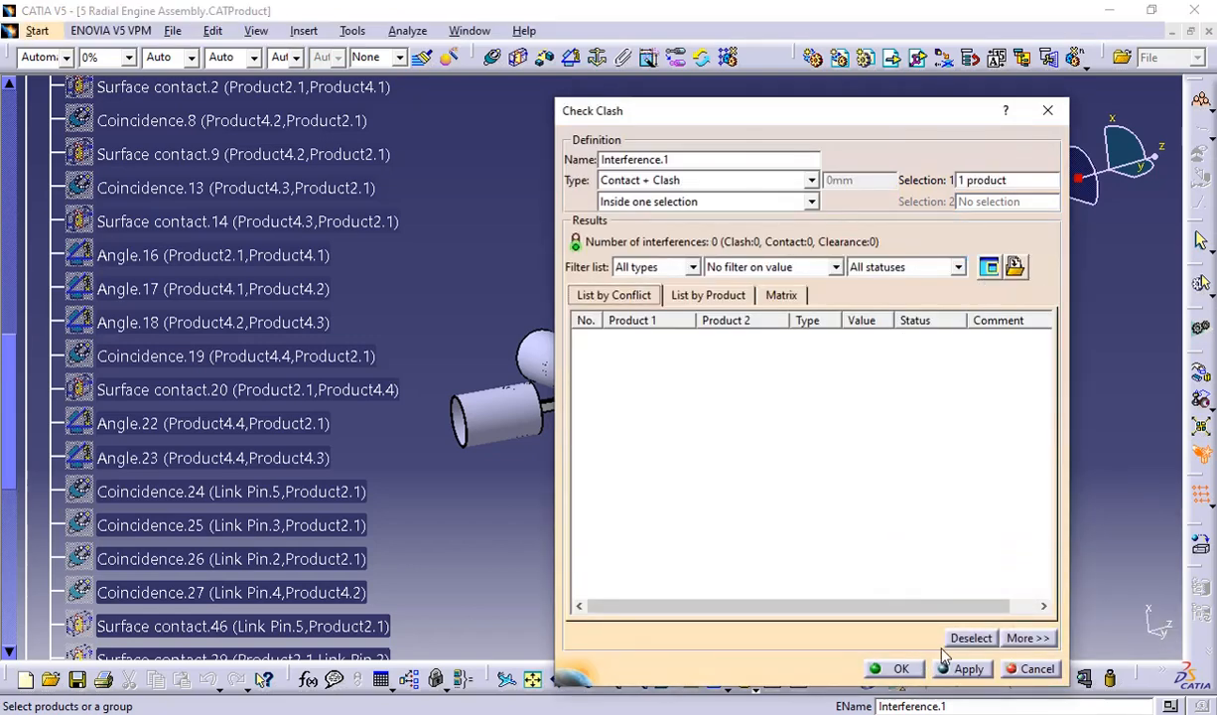
click(1032, 668)
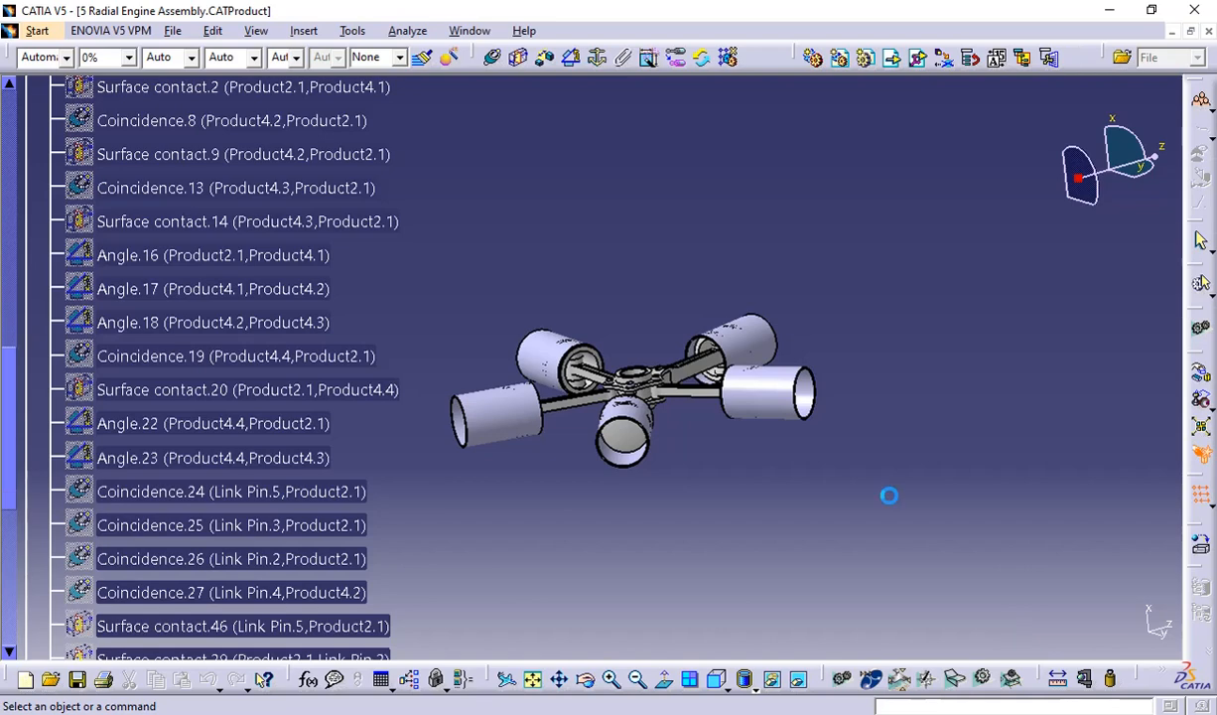
Check the front cylinder's piston for Contact + Clash with Selection against all, examine the conflict preview, and discard the check
click(407, 31)
click(424, 294)
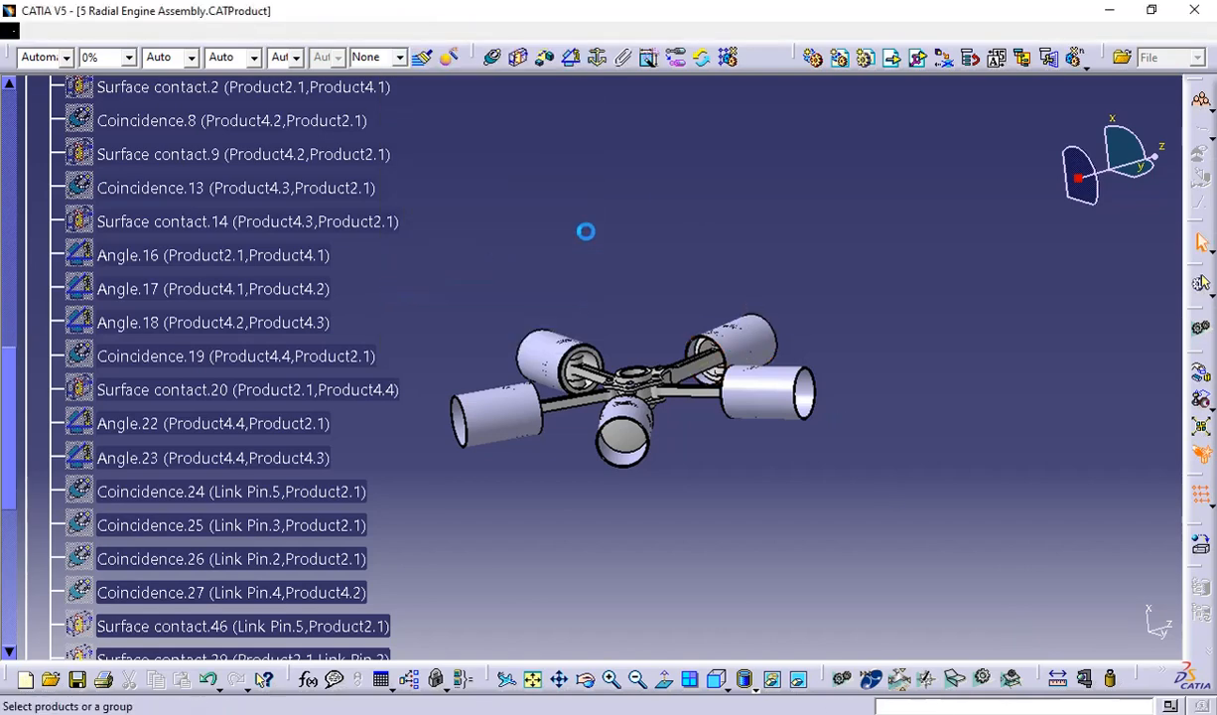
click(725, 201)
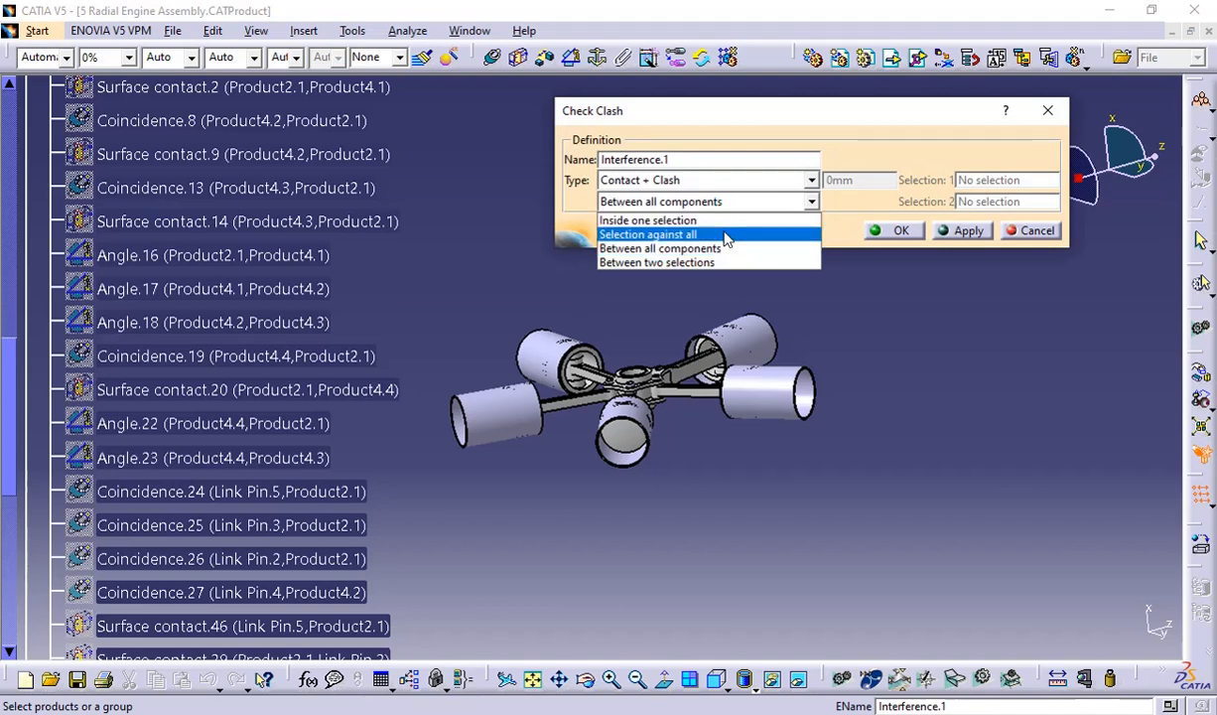
click(725, 237)
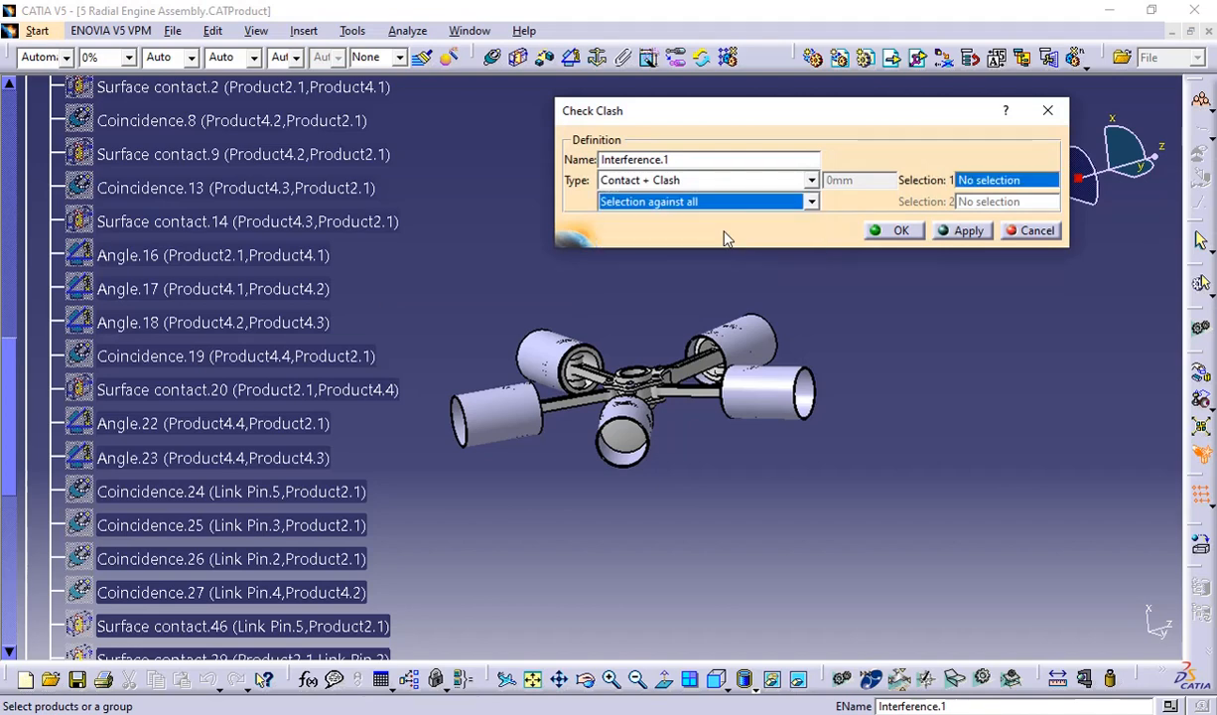
click(640, 445)
click(943, 230)
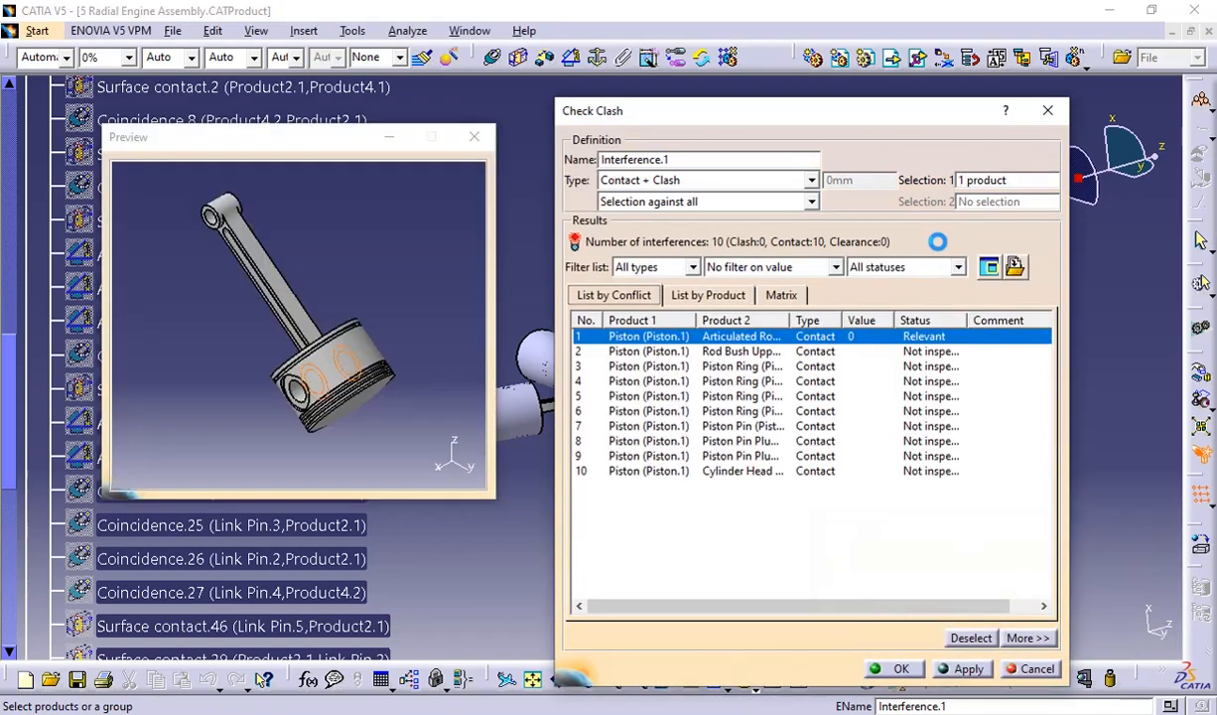
middle_drag(417, 359, 315, 402)
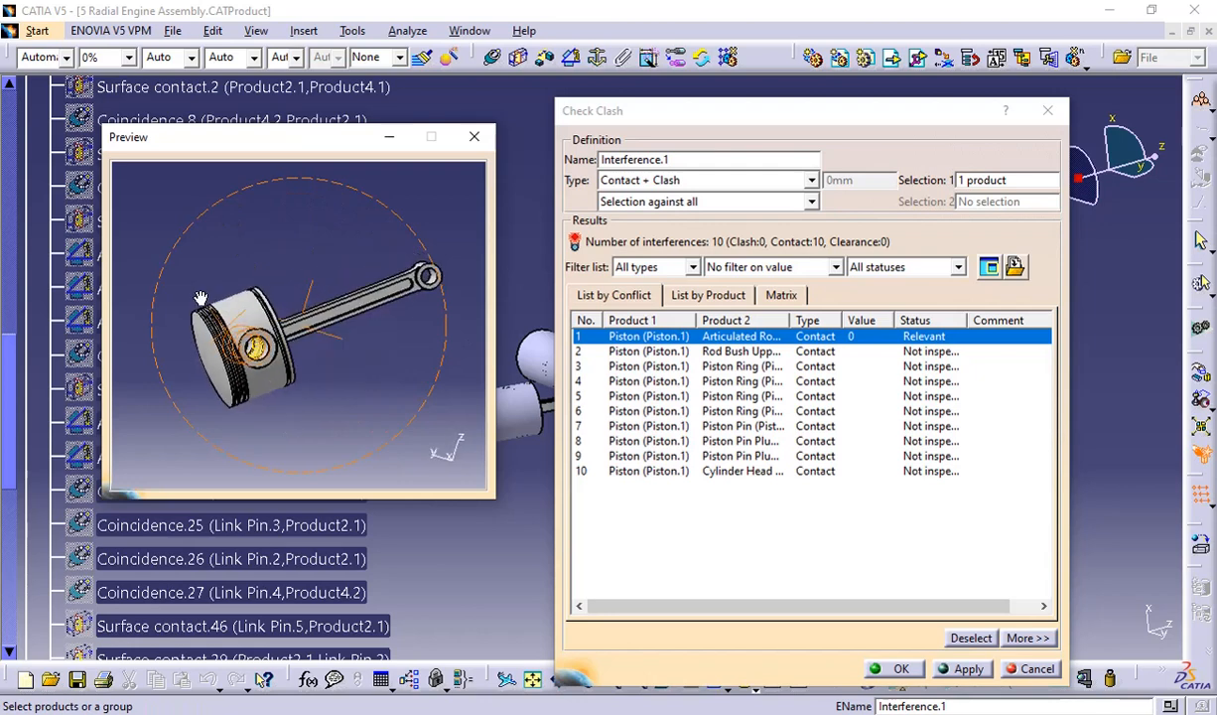
click(473, 135)
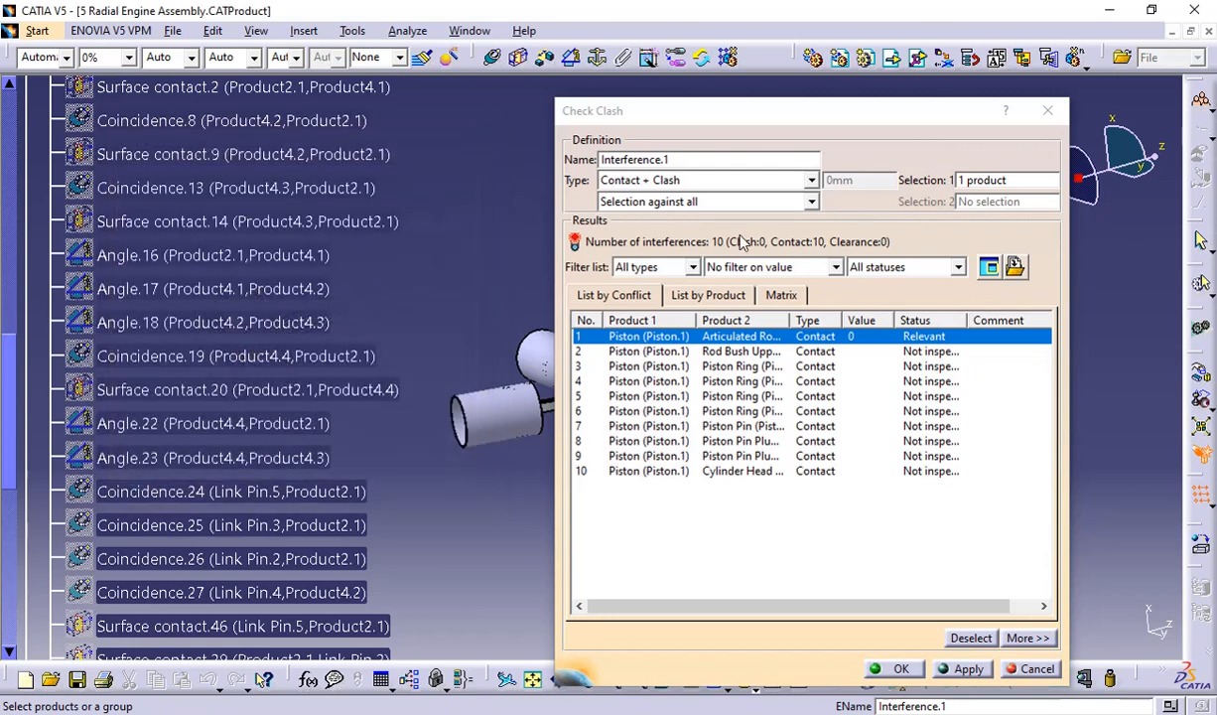
click(988, 640)
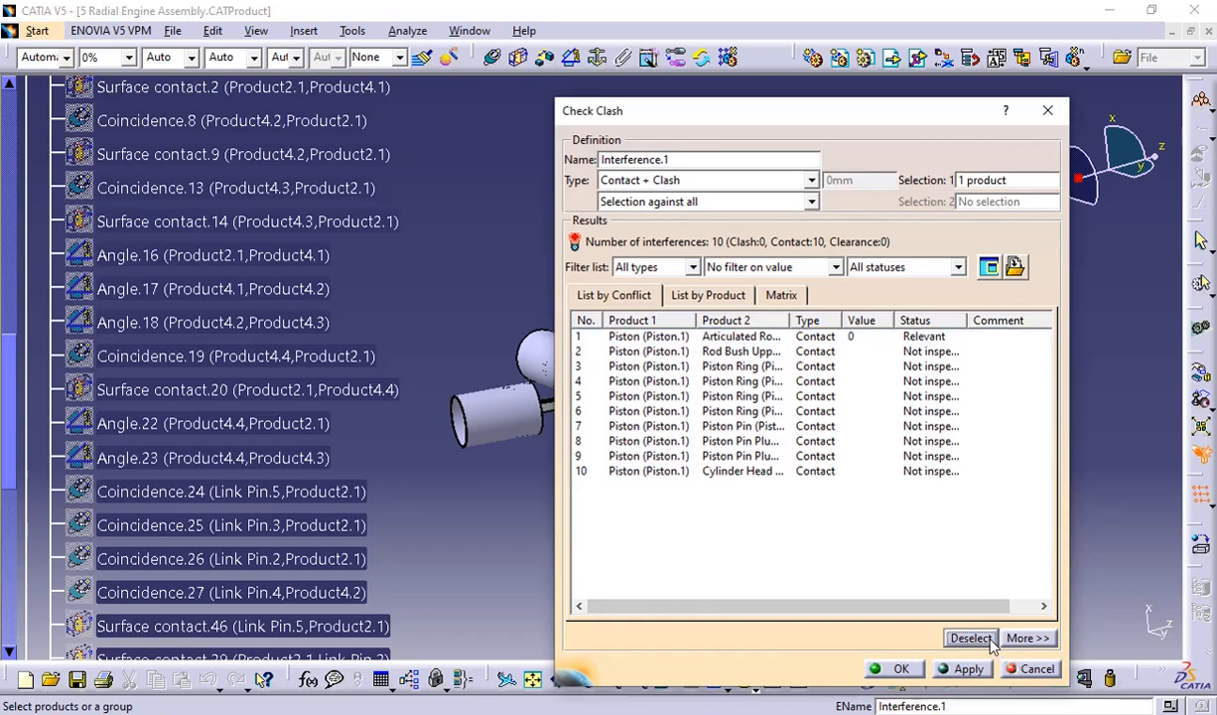
click(1035, 668)
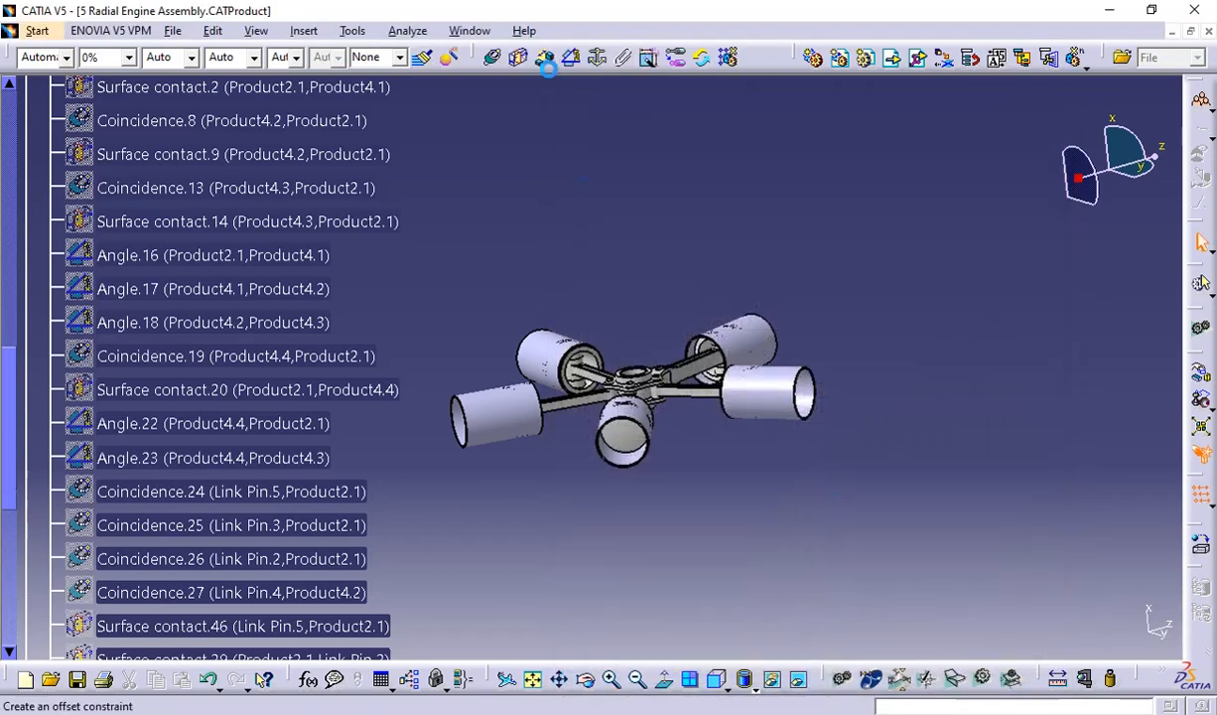
Check a link pin on the master rod hub with Selection against all, examine its contact area in the preview, and discard the check
click(407, 31)
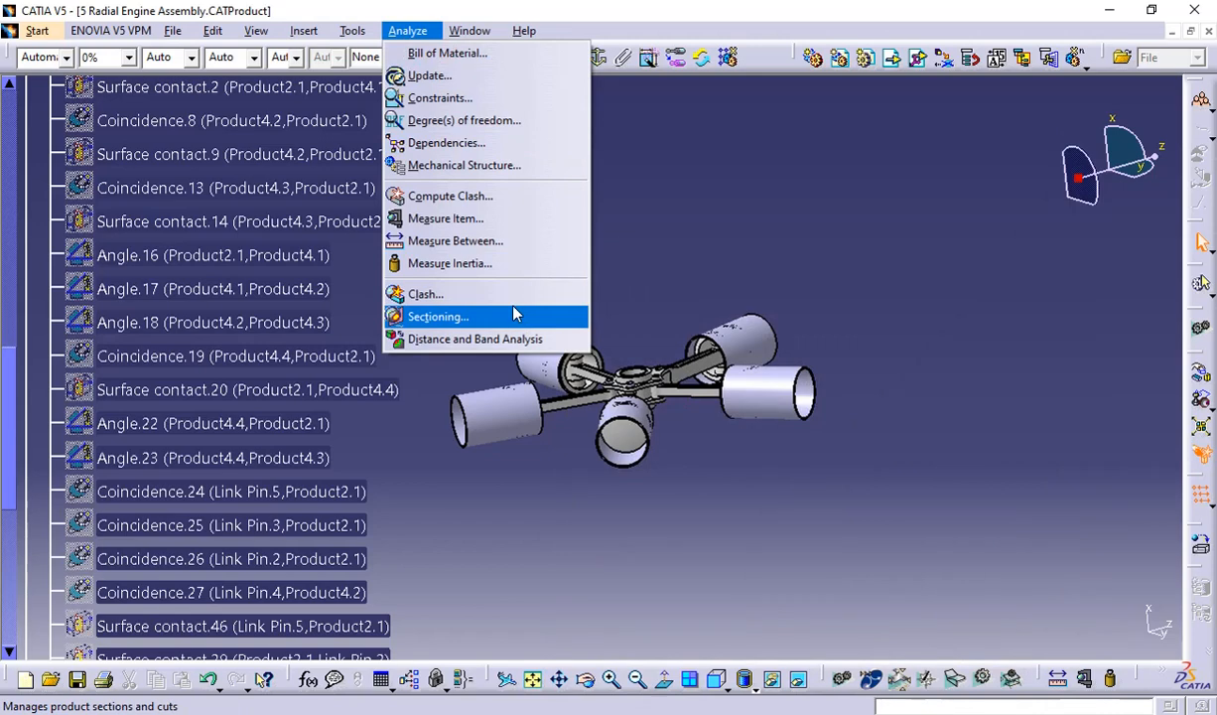
click(512, 293)
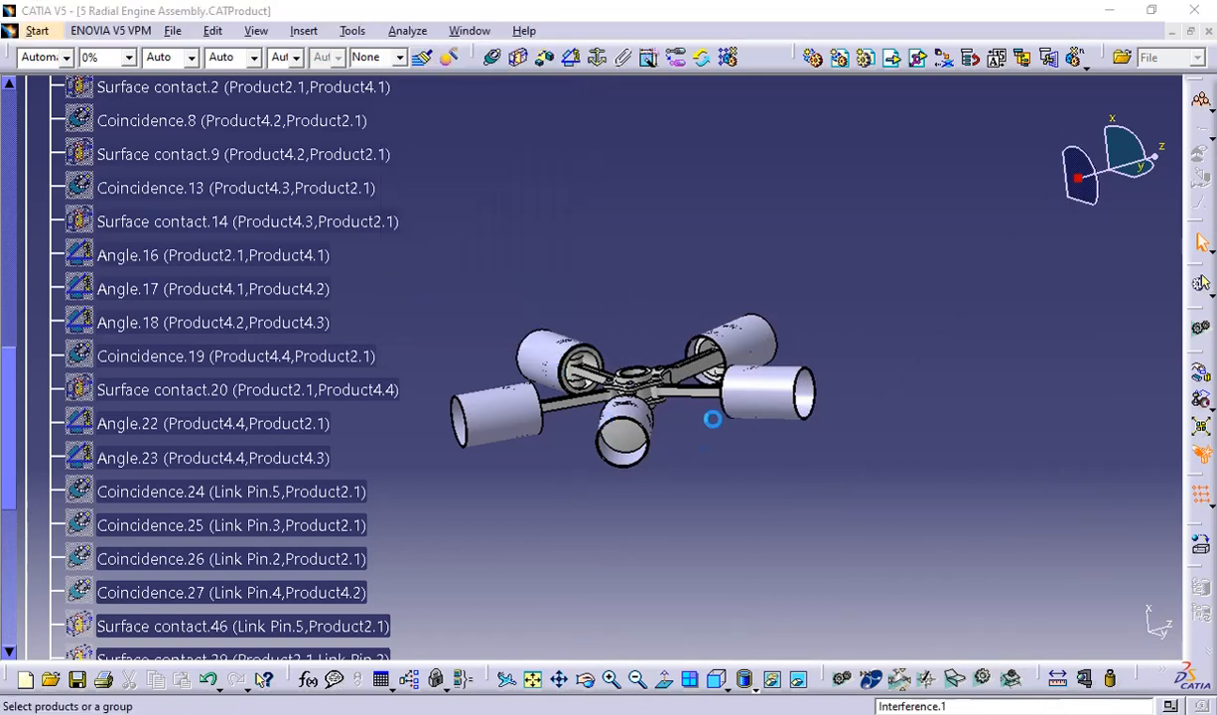
click(727, 201)
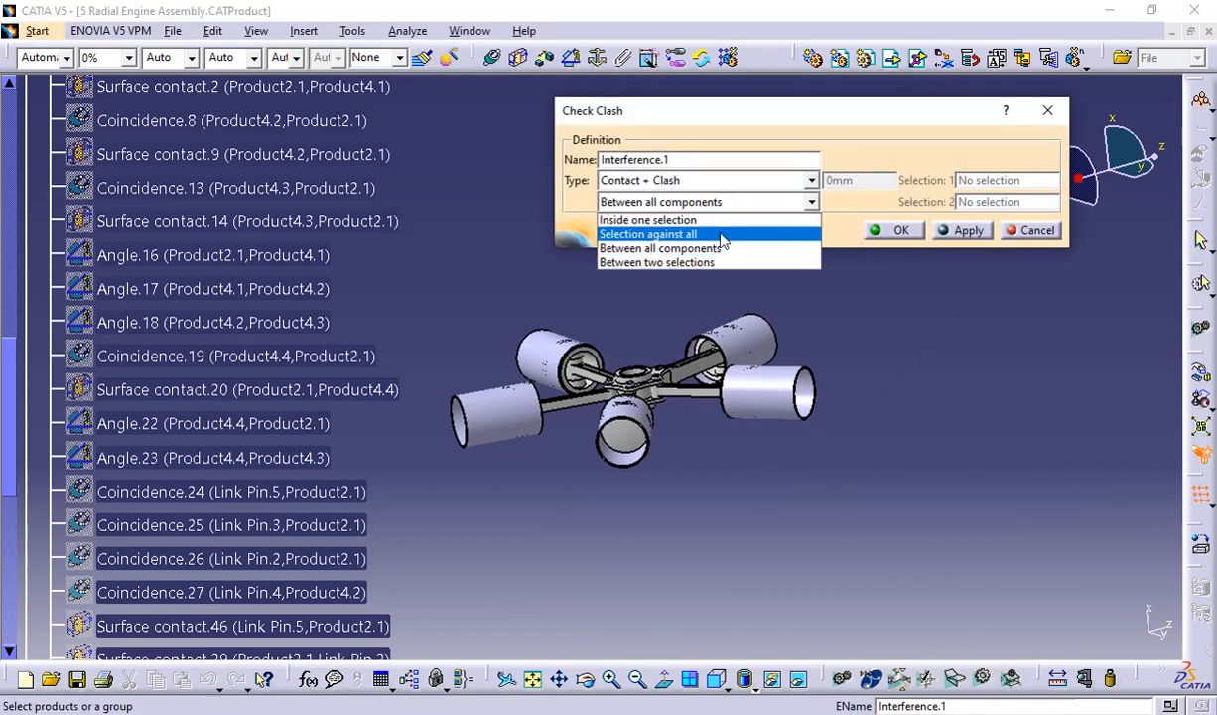
click(710, 235)
mouse_move(705, 312)
middle_down()
mouse_move(625, 454)
mouse_move(595, 397)
mouse_move(695, 298)
middle_up()
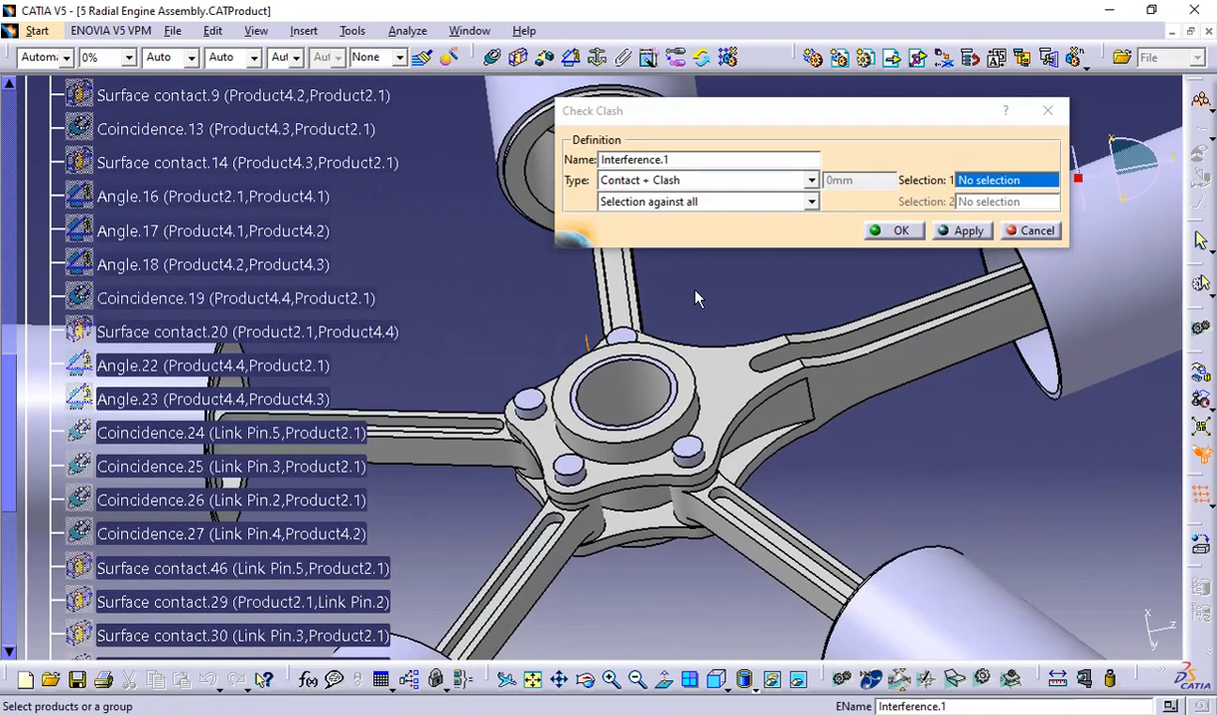
click(568, 467)
click(955, 234)
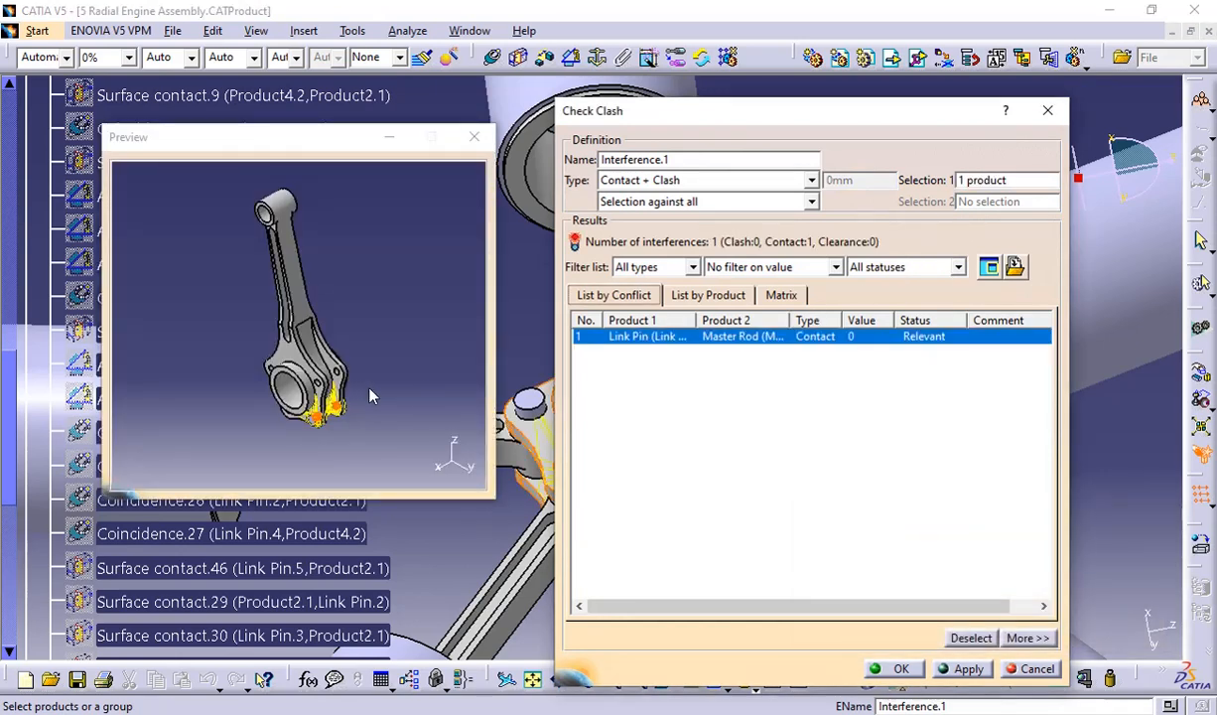
middle_drag(352, 371, 404, 114)
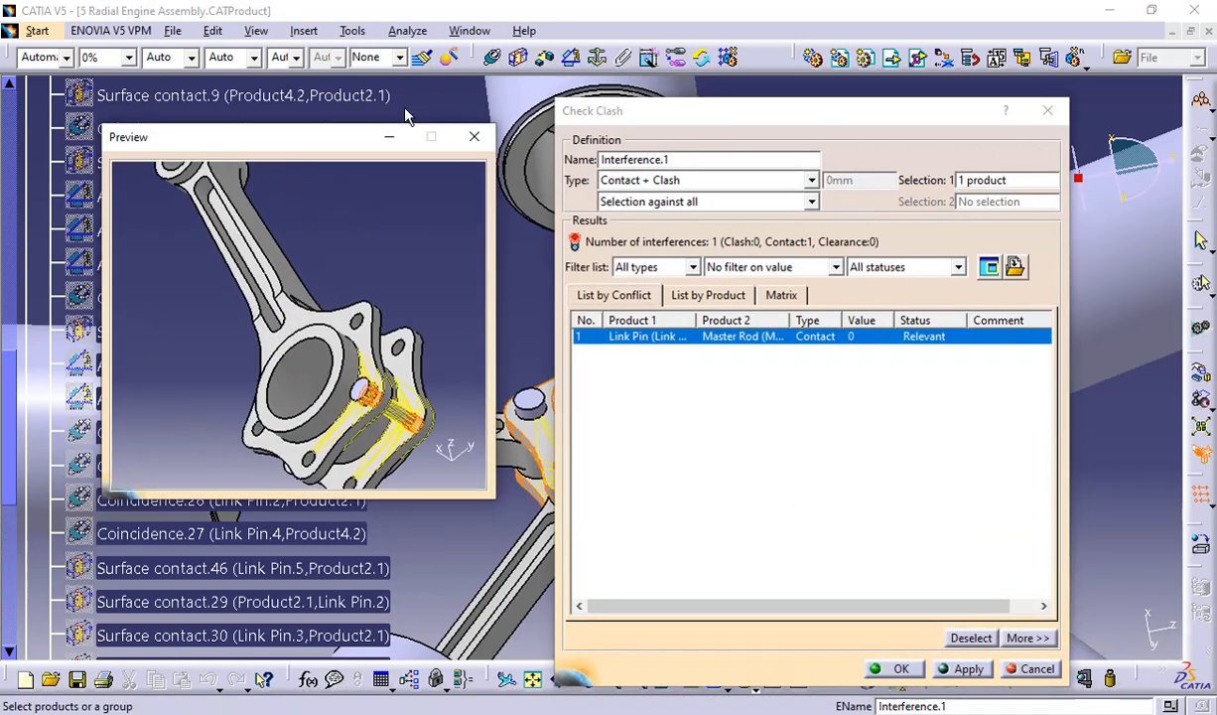
middle_drag(310, 322, 242, 313)
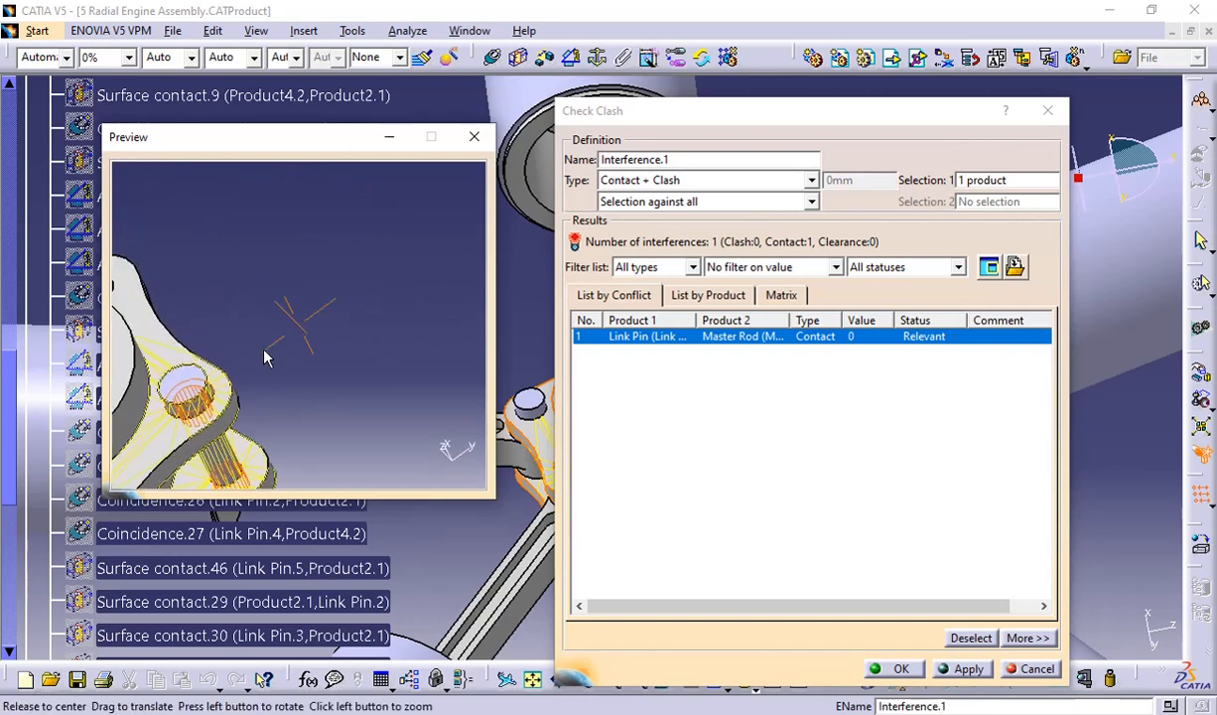
middle_drag(266, 355, 432, 234)
middle_drag(365, 295, 332, 310)
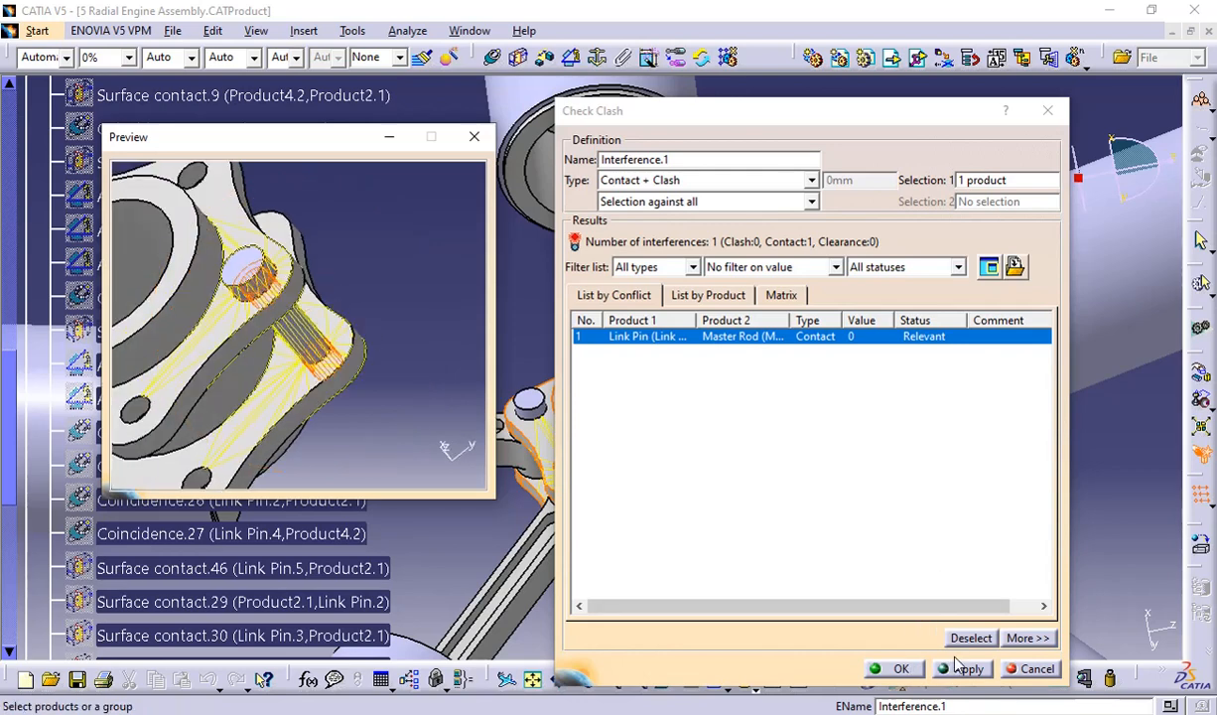
click(1028, 671)
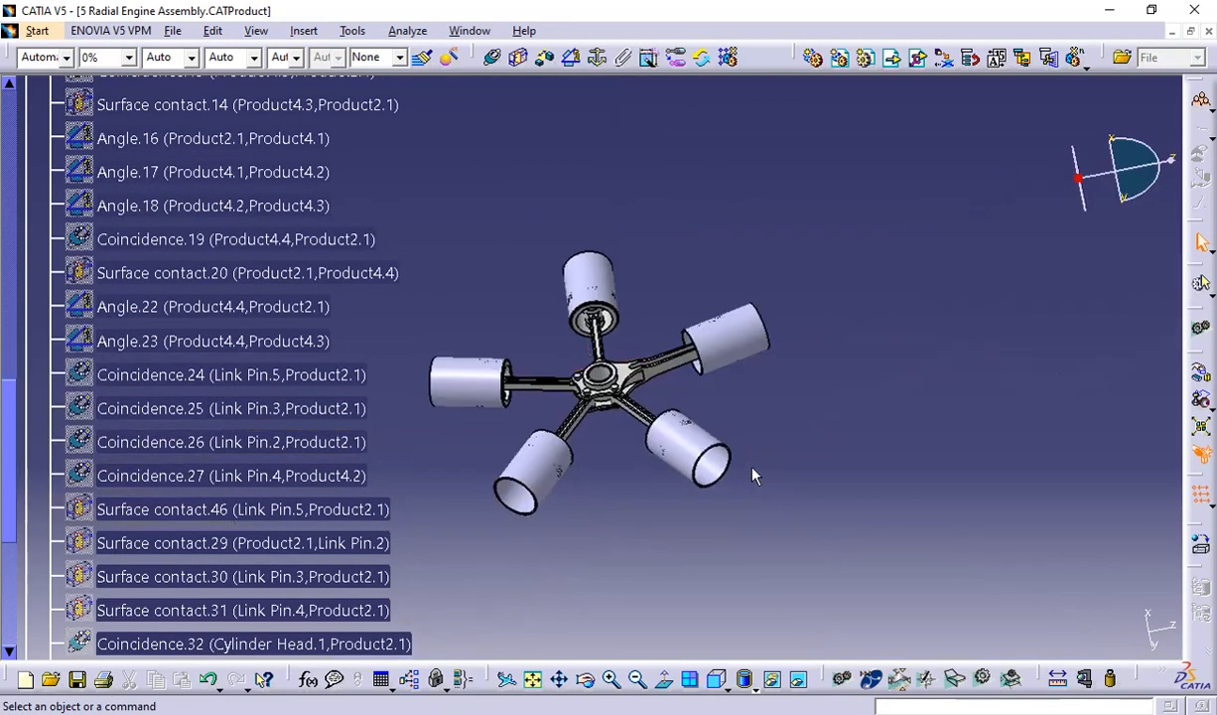
Collapse the Constraints branch of the radial engine assembly's specification tree
middle_drag(603, 530, 692, 482)
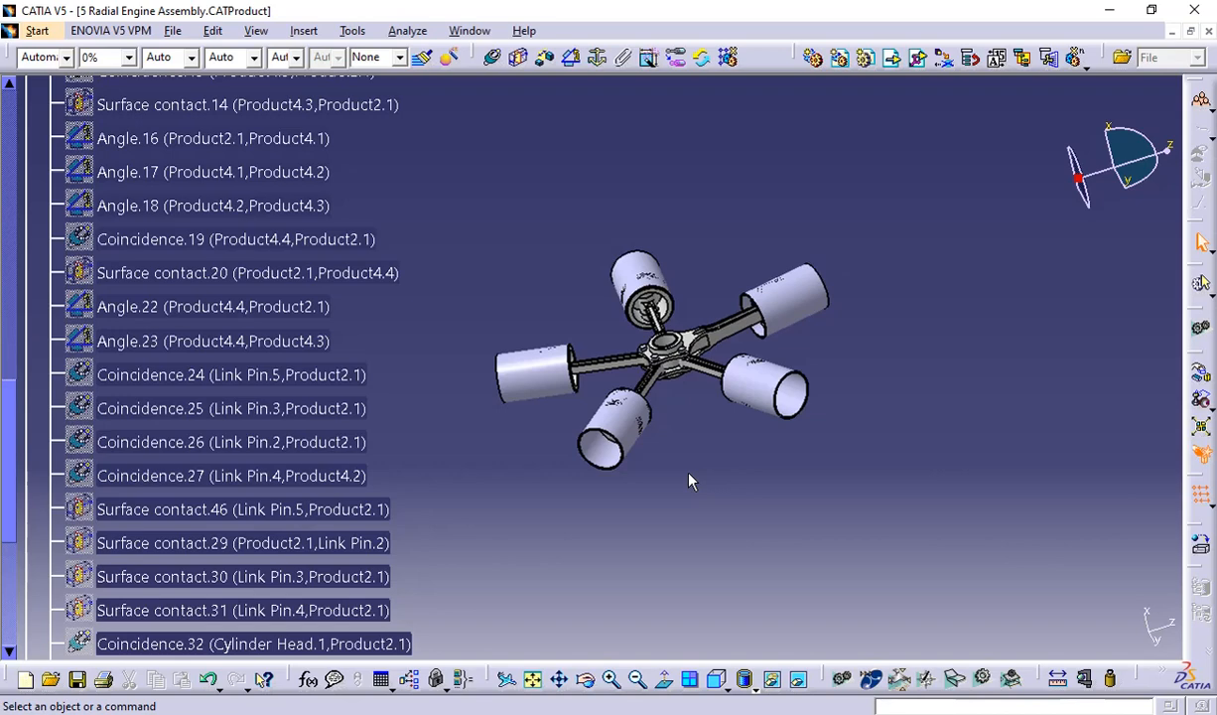
scroll(193, 296, up, 2)
scroll(193, 296, up, 1)
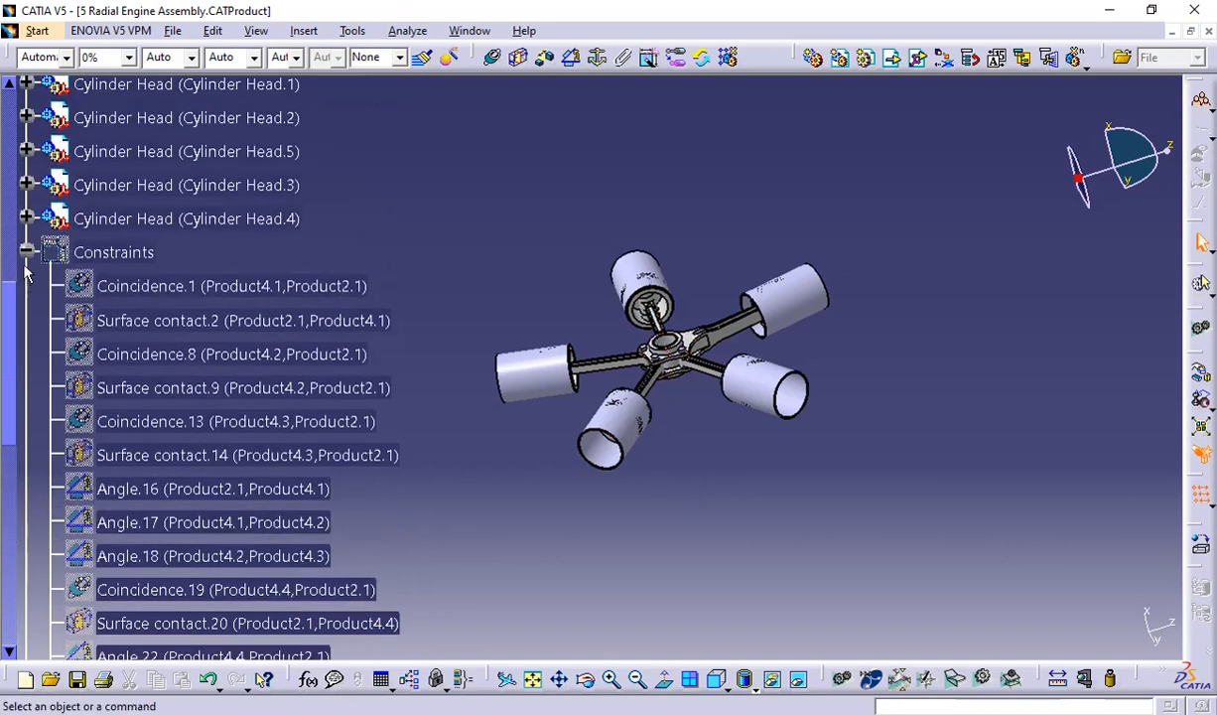
click(26, 252)
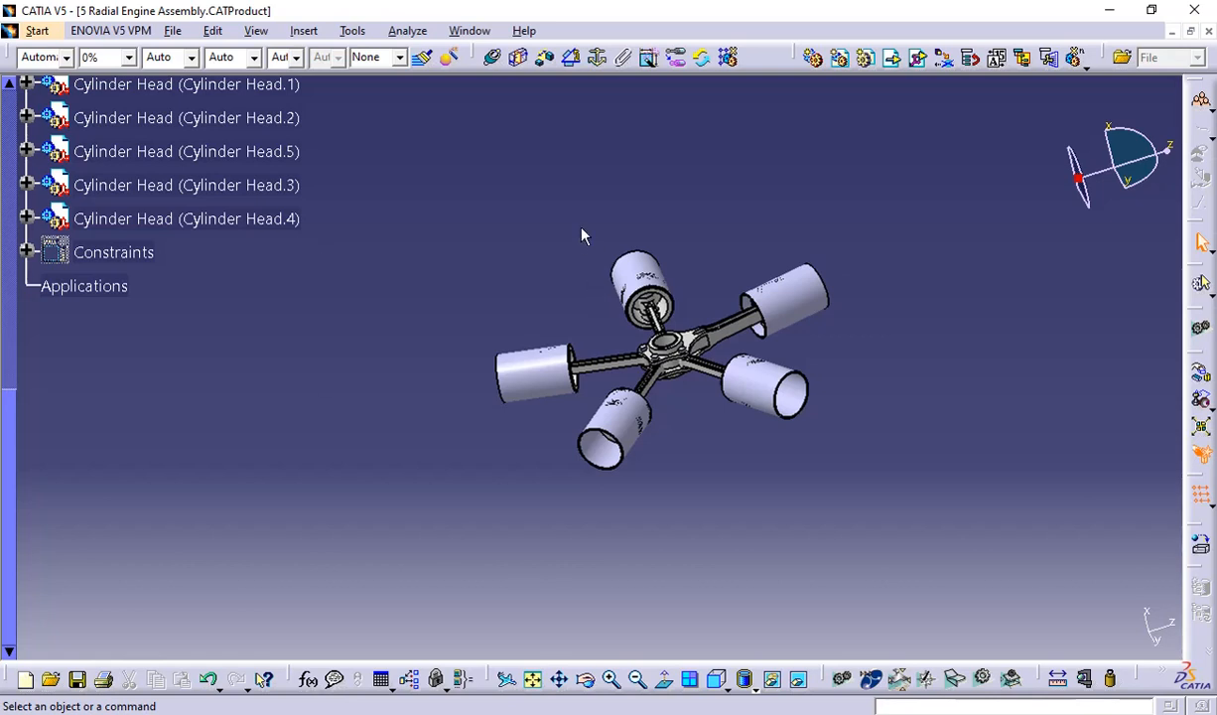
Create a planar section through the whole radial engine assembly with the Sectioning tool
middle_drag(584, 235, 458, 306)
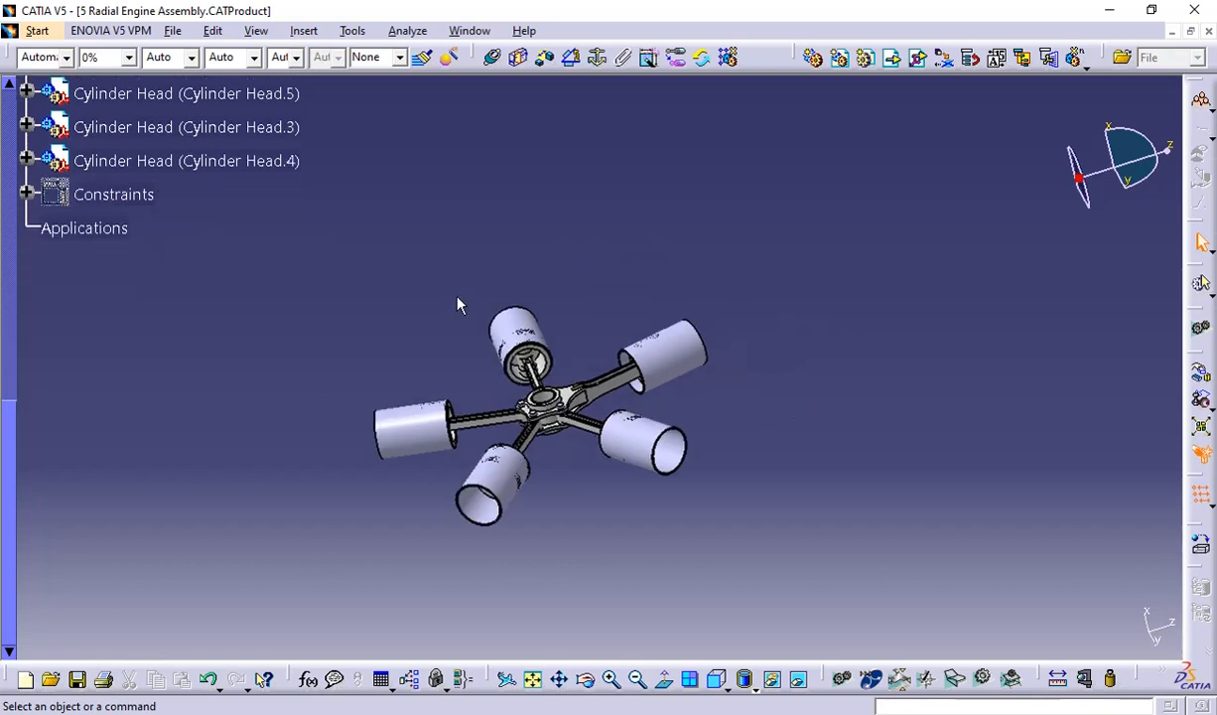
middle_drag(526, 271, 570, 223)
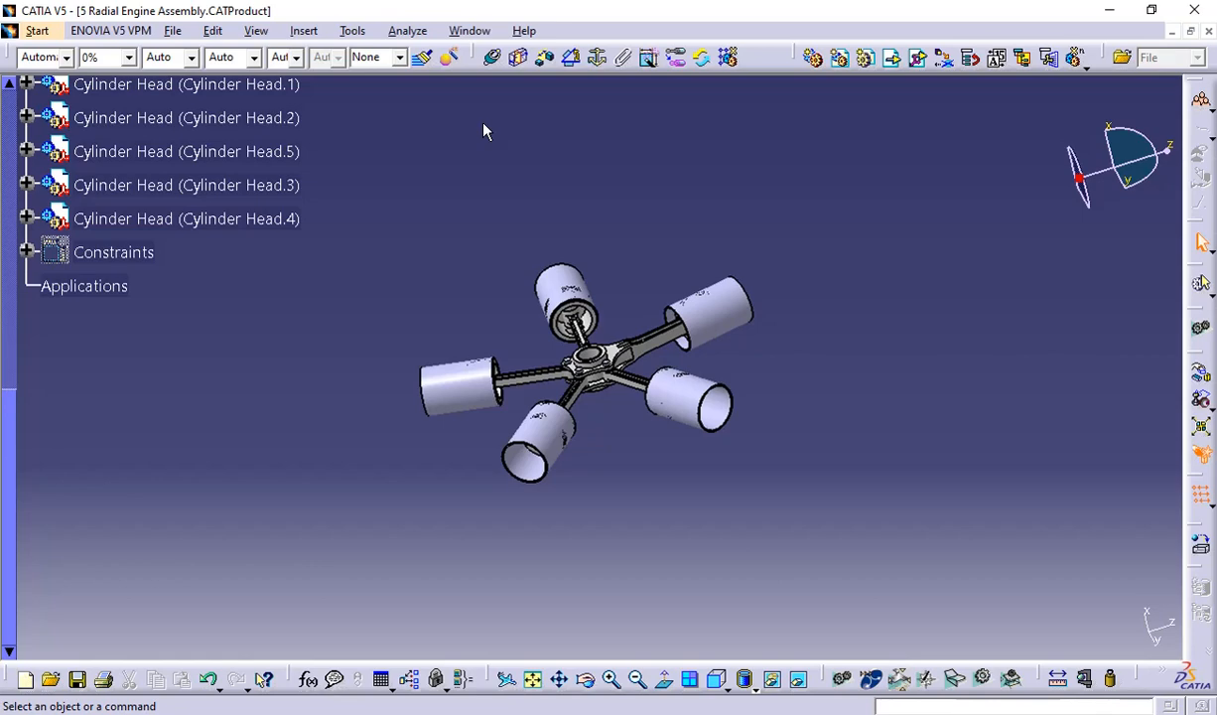
middle_drag(483, 131, 663, 347)
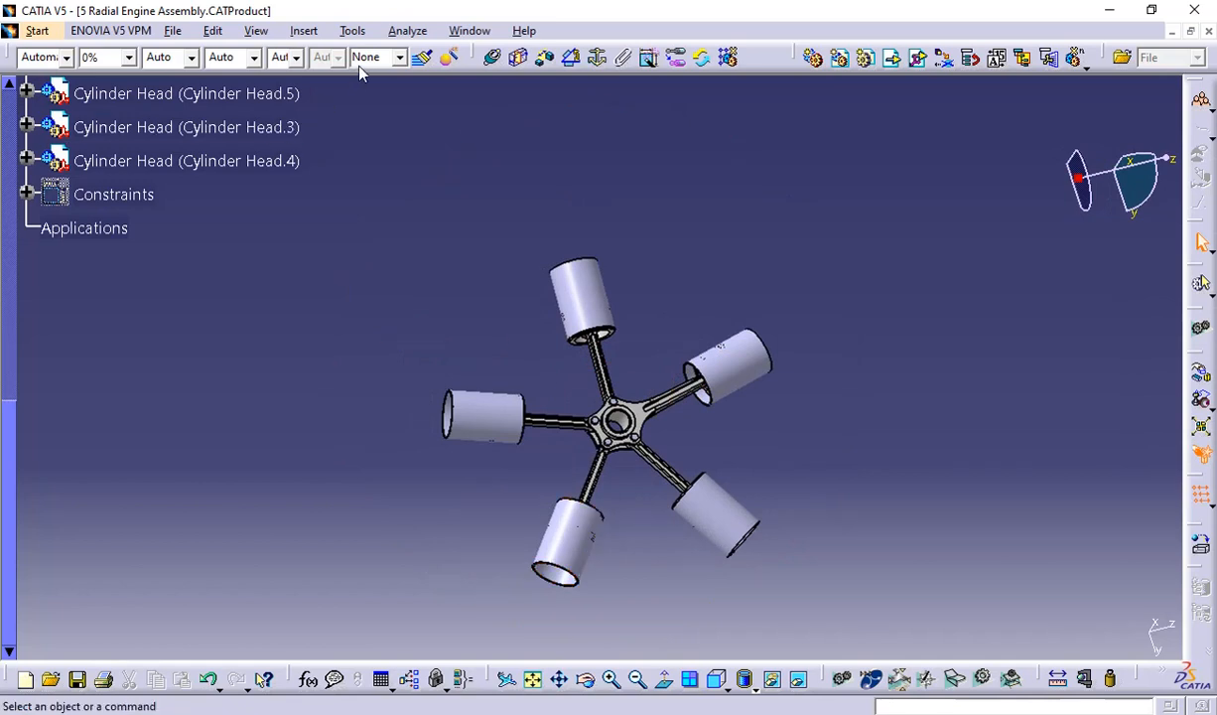
click(402, 30)
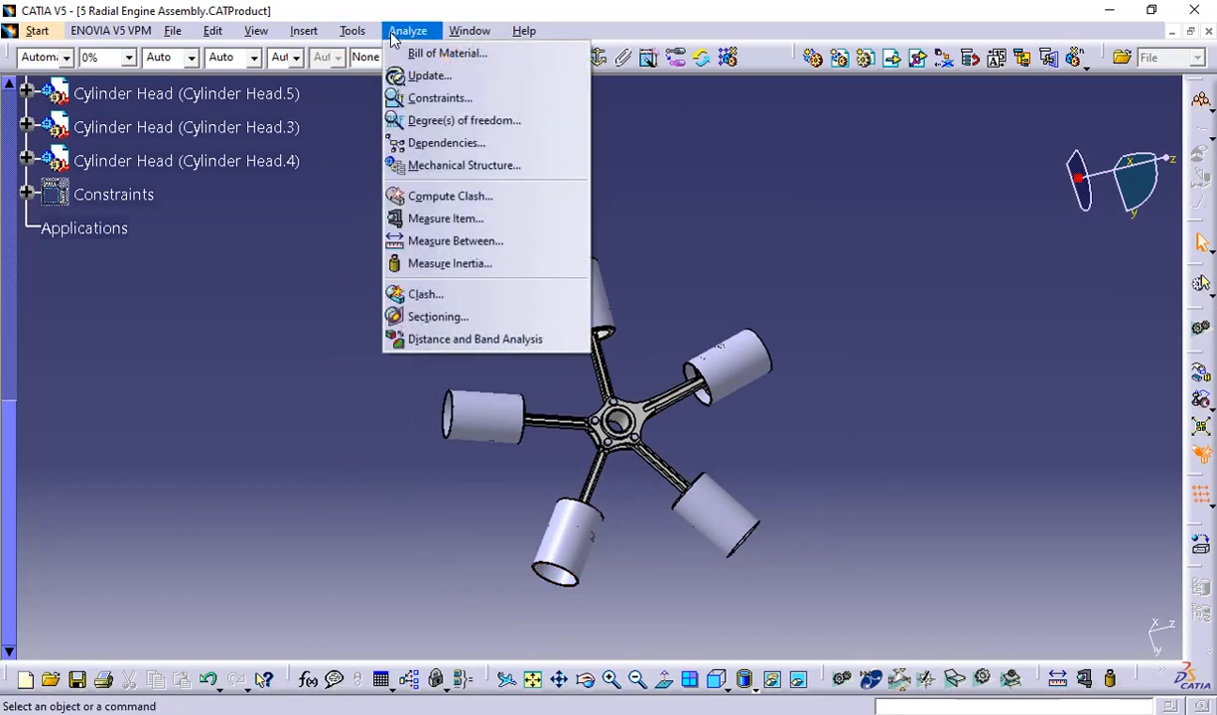
click(493, 325)
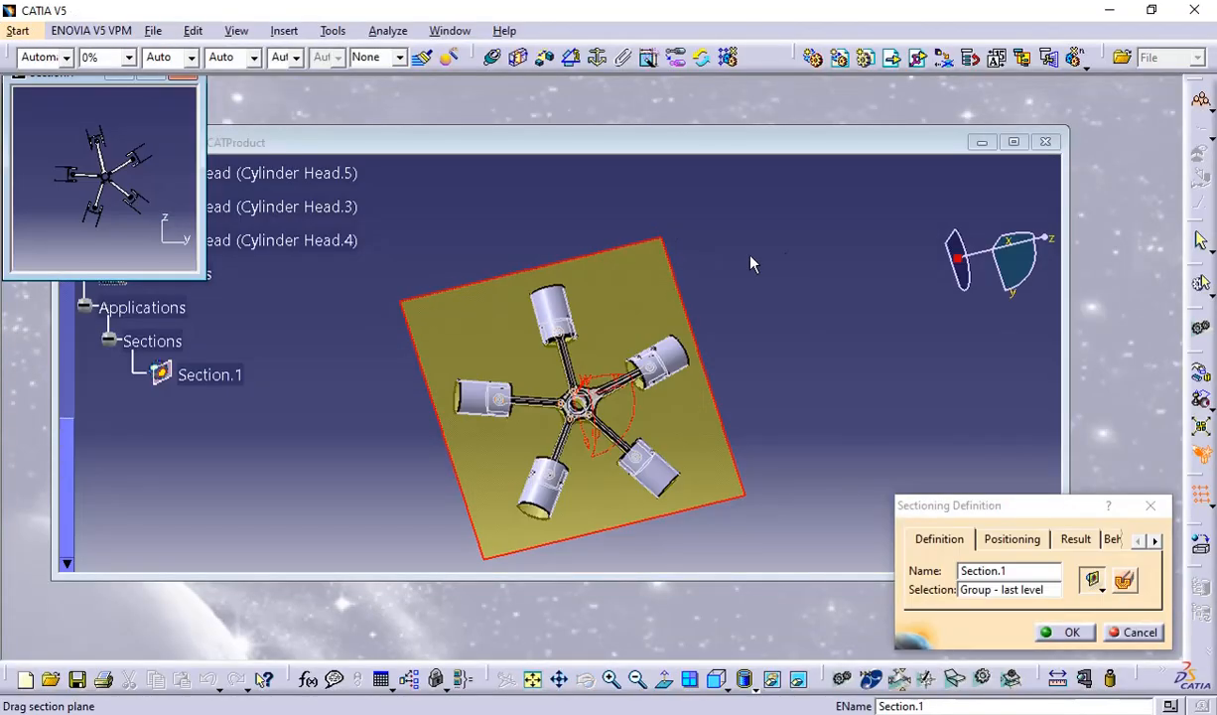
middle_drag(836, 285, 563, 234)
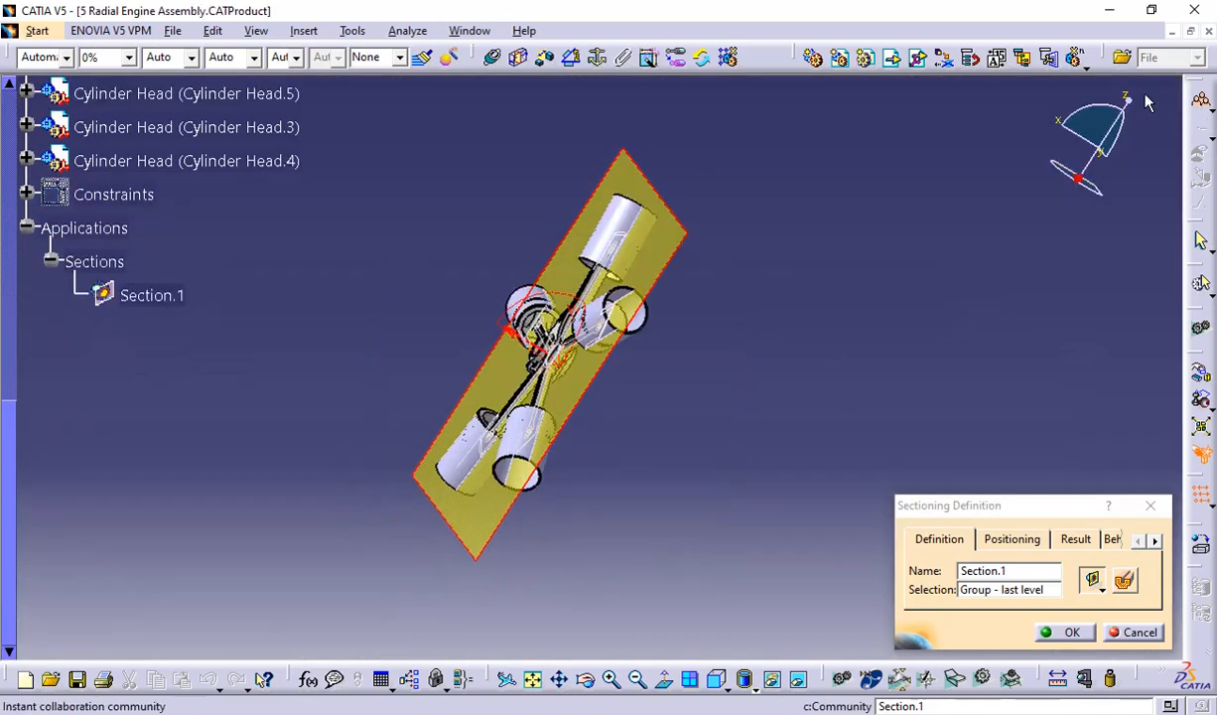
Switch to the separate section view, maximize it, and enlarge the cut profile of the engine
click(1190, 31)
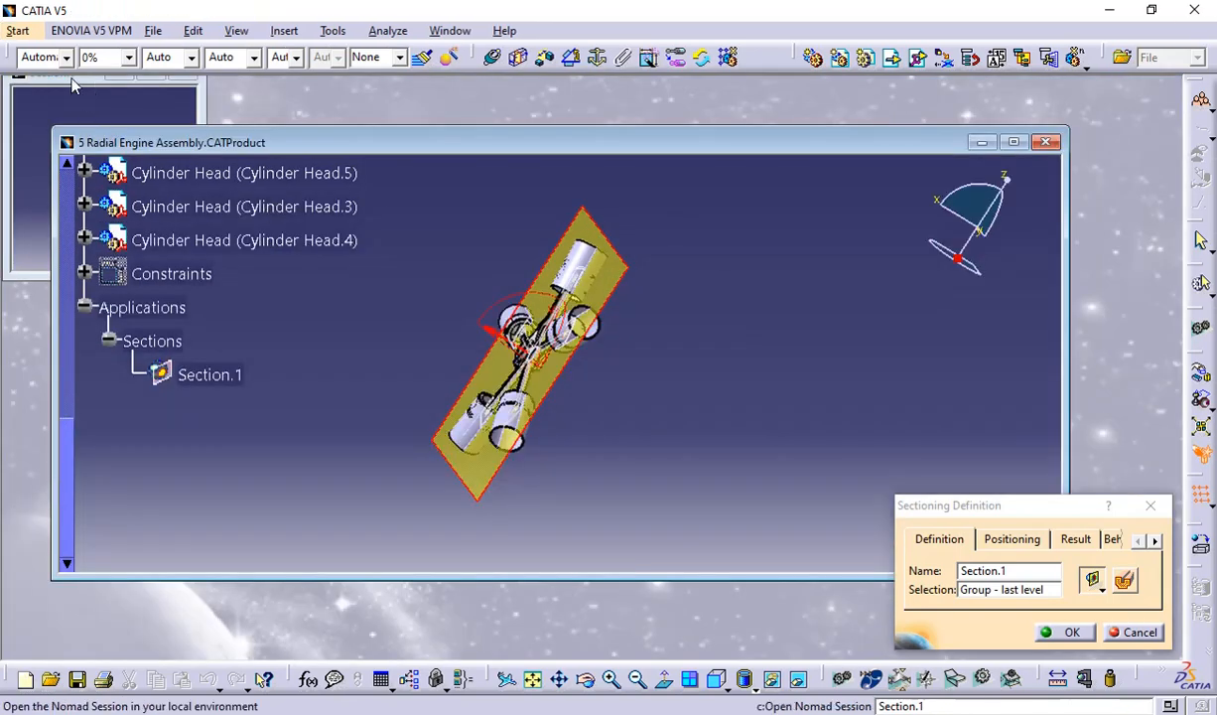
drag(68, 85, 67, 114)
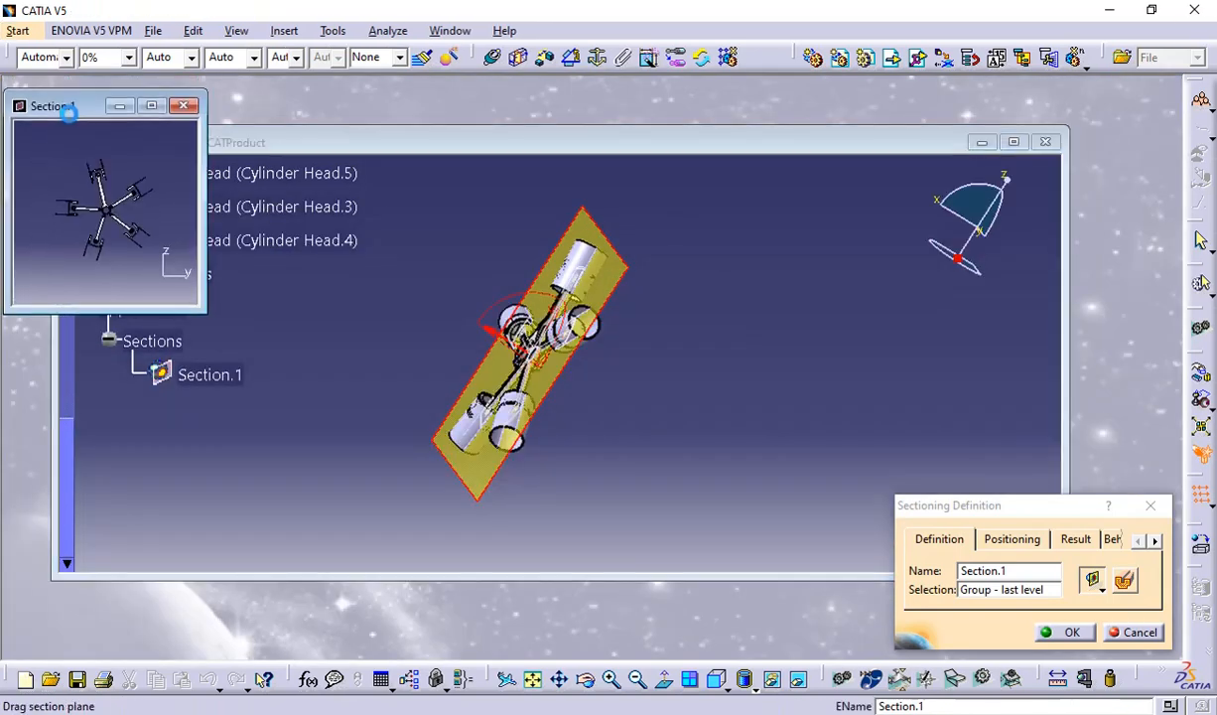
click(151, 106)
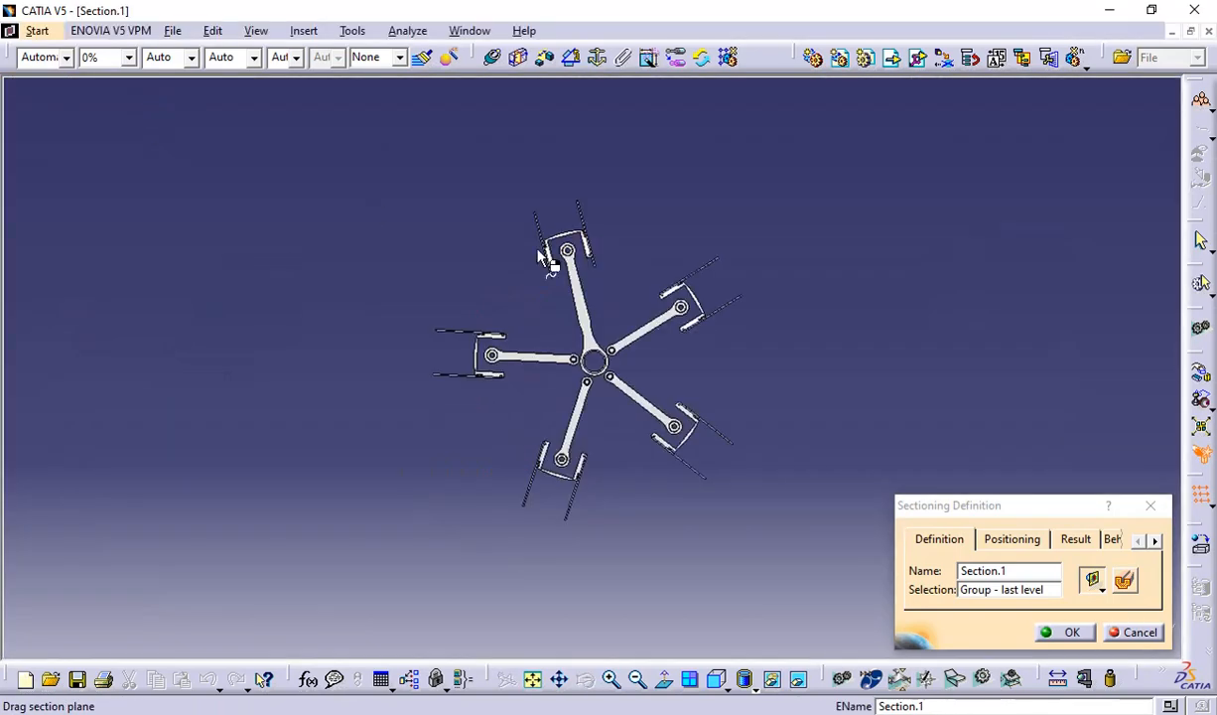
middle_drag(630, 348, 708, 286)
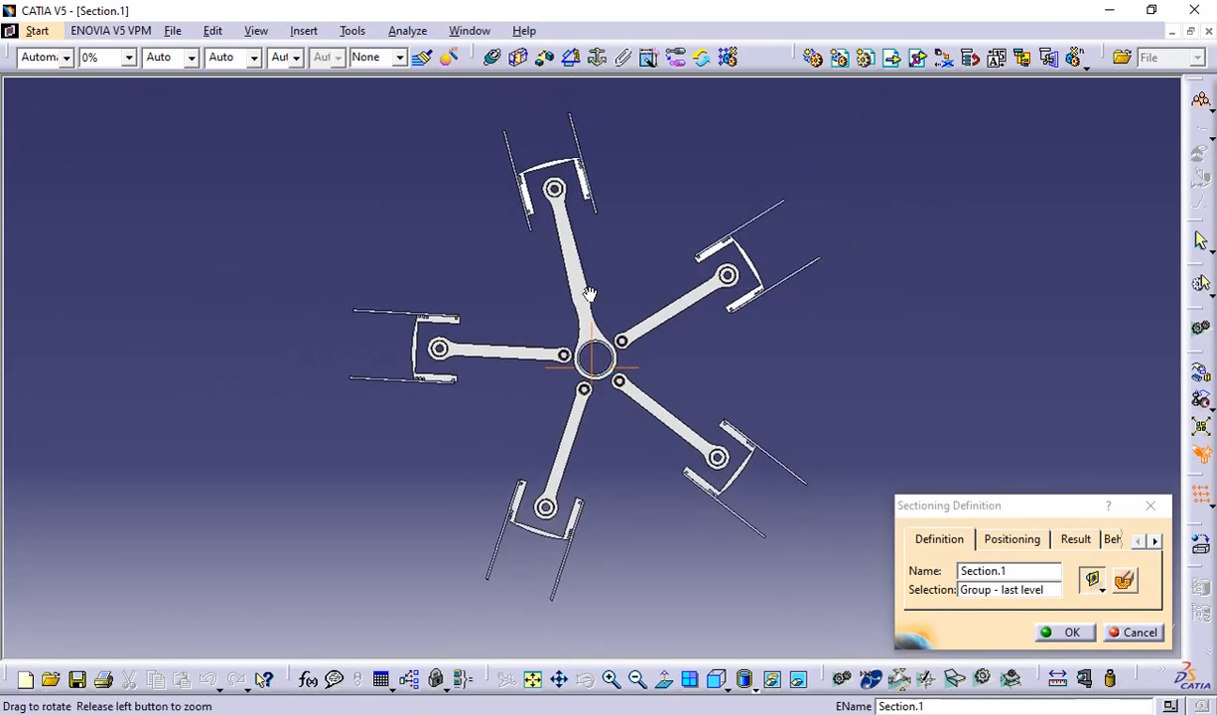
middle_drag(589, 295, 646, 266)
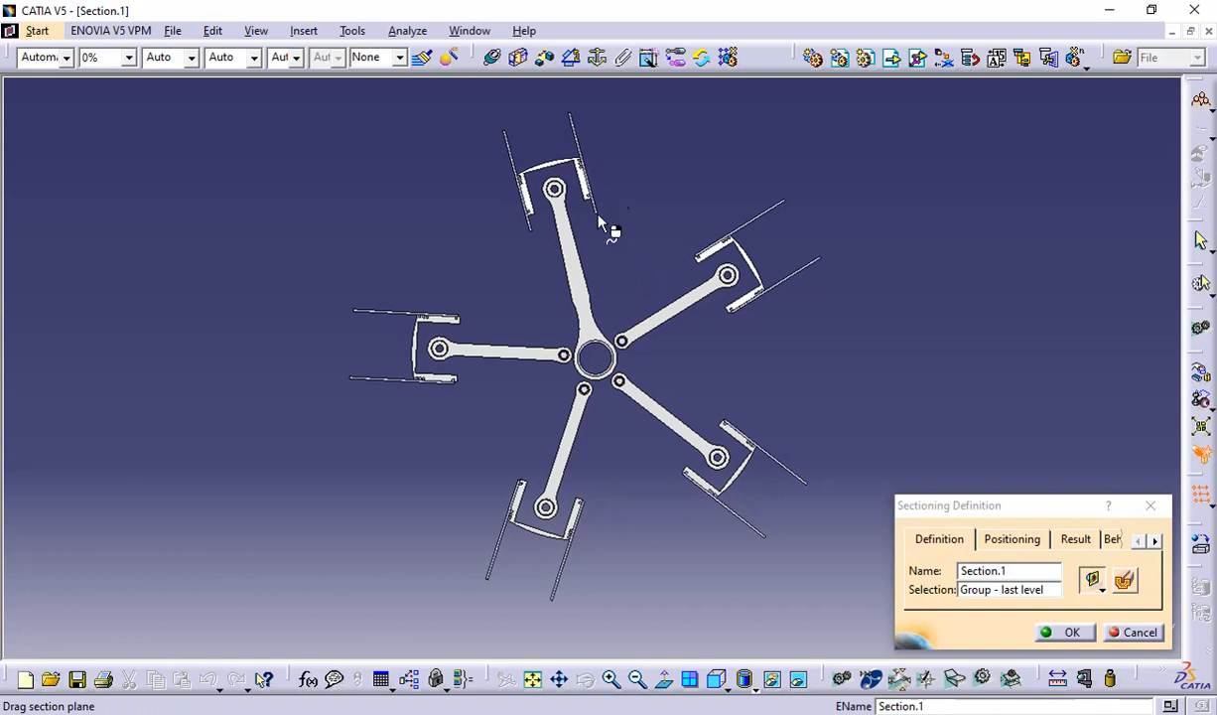
Release the section view's 2D Lock, rotate the section freely, and turn the 2D Lock back on
right_click(585, 262)
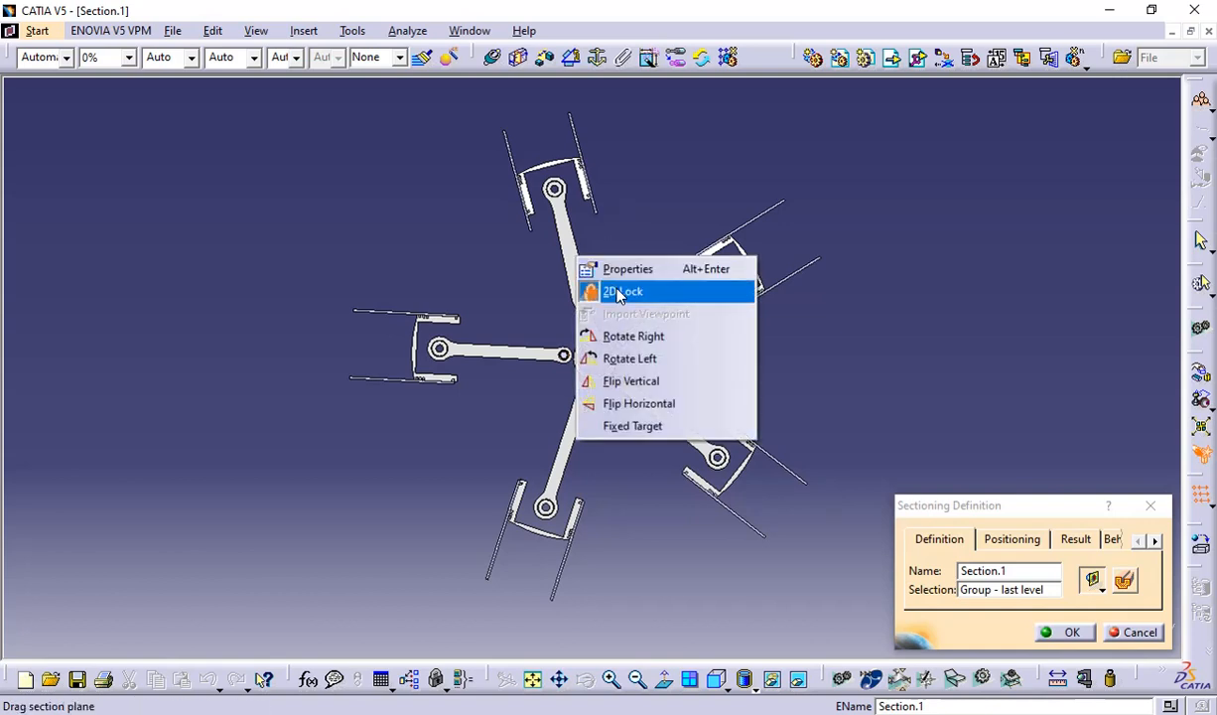
click(618, 291)
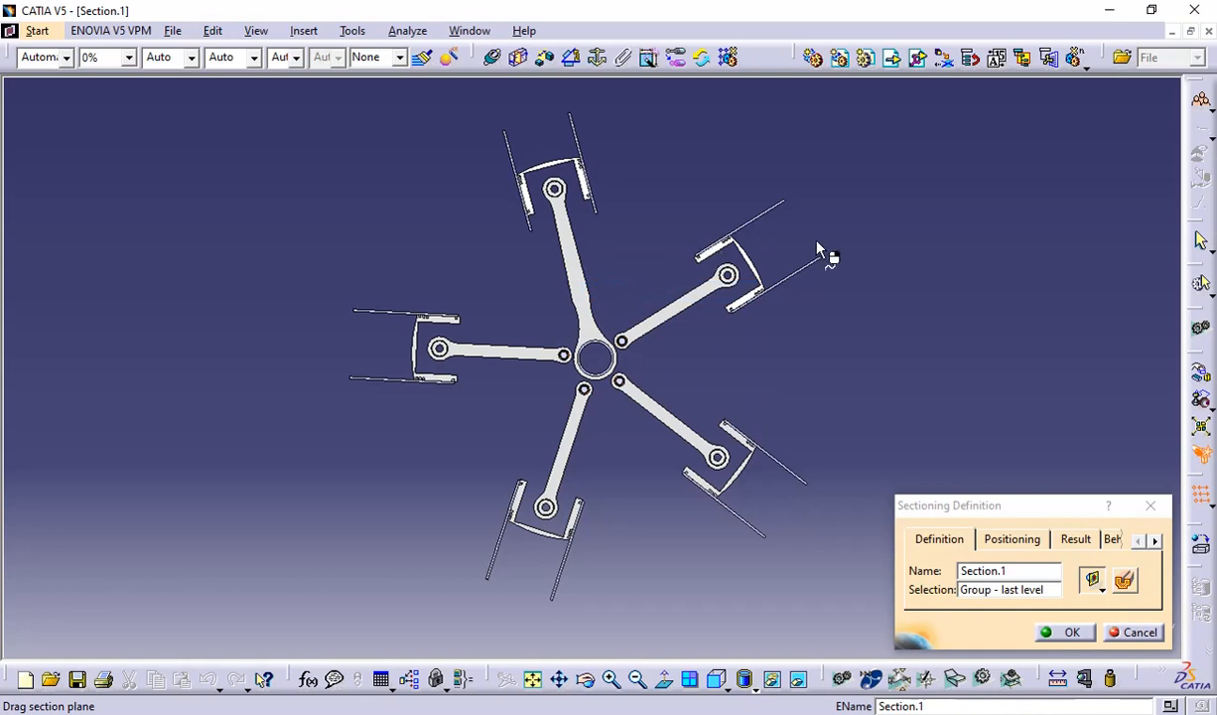
middle_drag(816, 248, 638, 304)
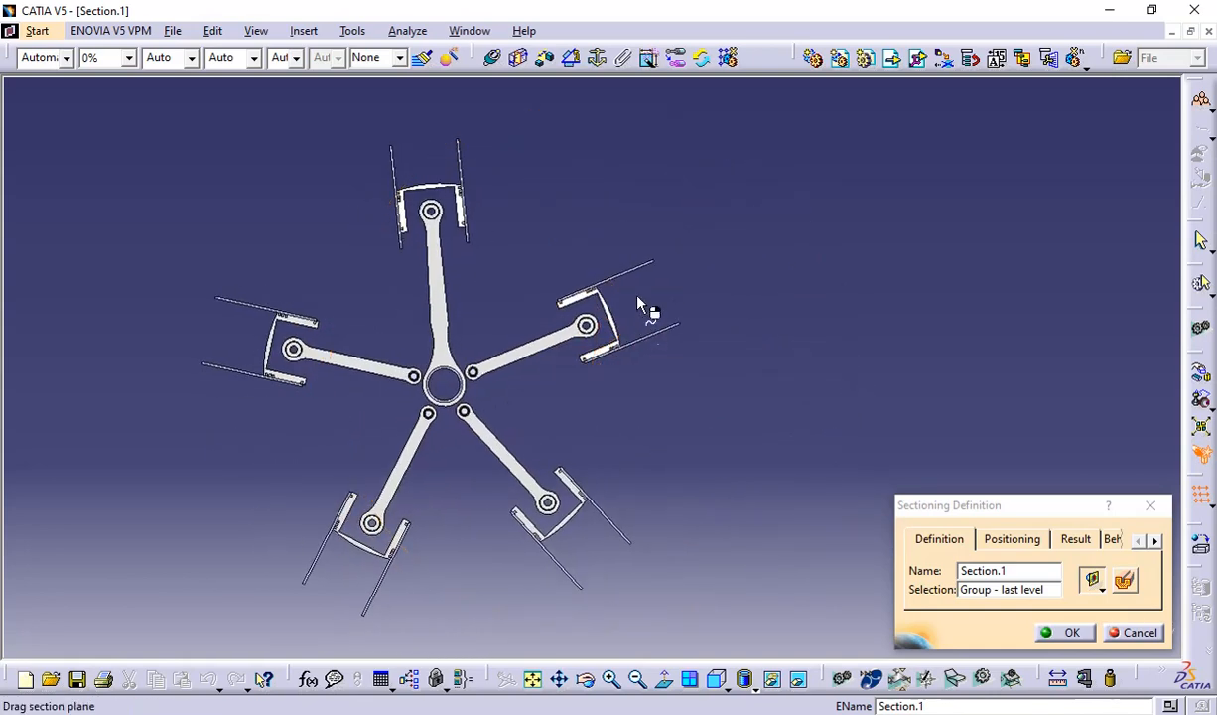
right_click(567, 226)
click(620, 240)
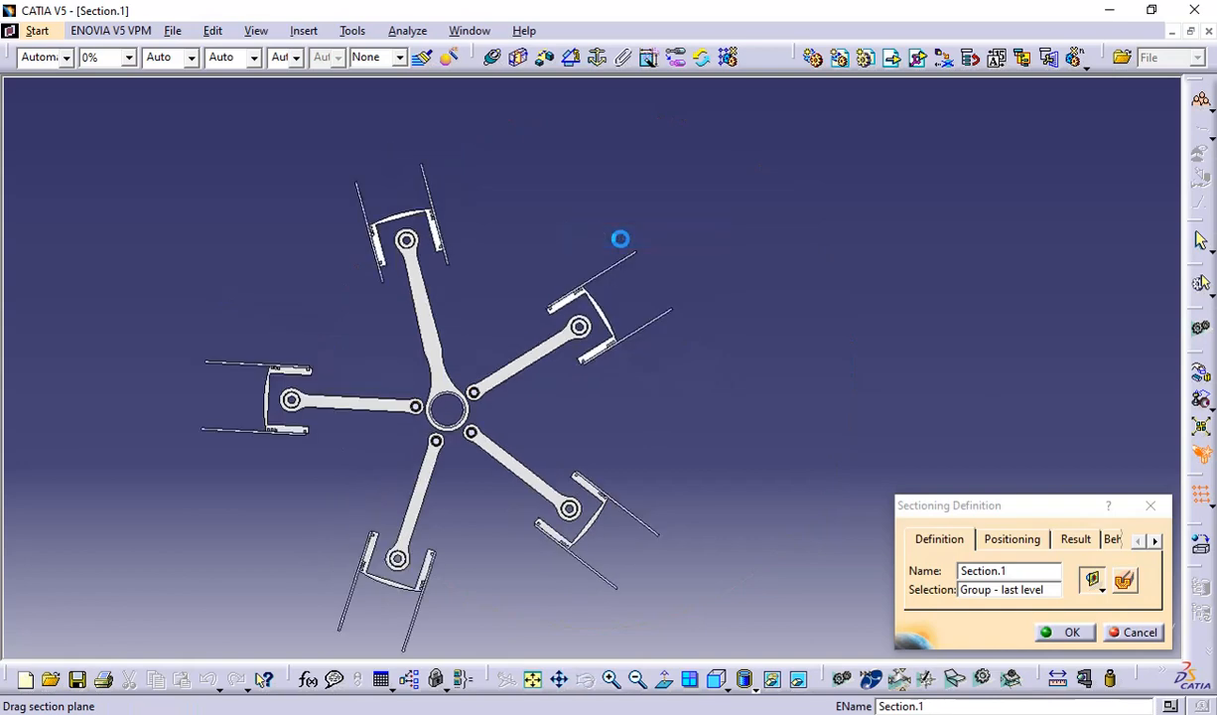
Examine the sectioned pistons, connecting rods, bushings and master rod hub up close in the section view
middle_drag(565, 298, 773, 86)
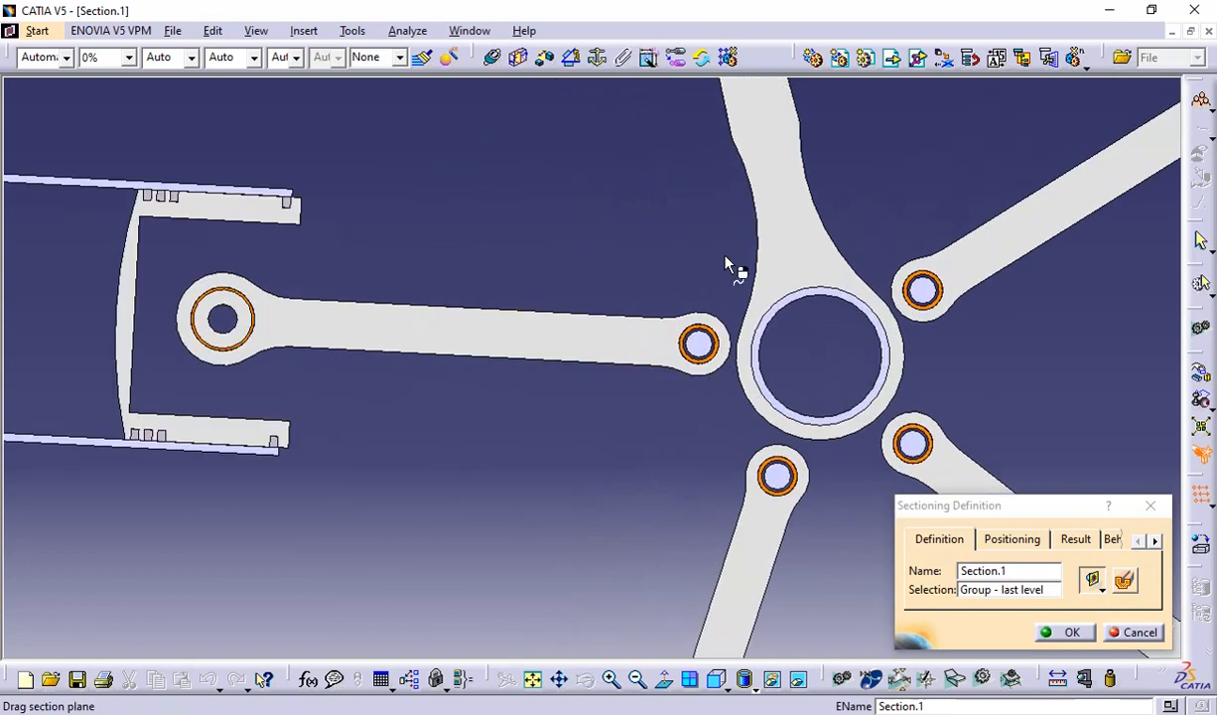
middle_drag(339, 266, 611, 313)
middle_drag(375, 190, 495, 548)
middle_drag(656, 355, 490, 377)
middle_drag(781, 410, 679, 428)
middle_drag(584, 543, 648, 537)
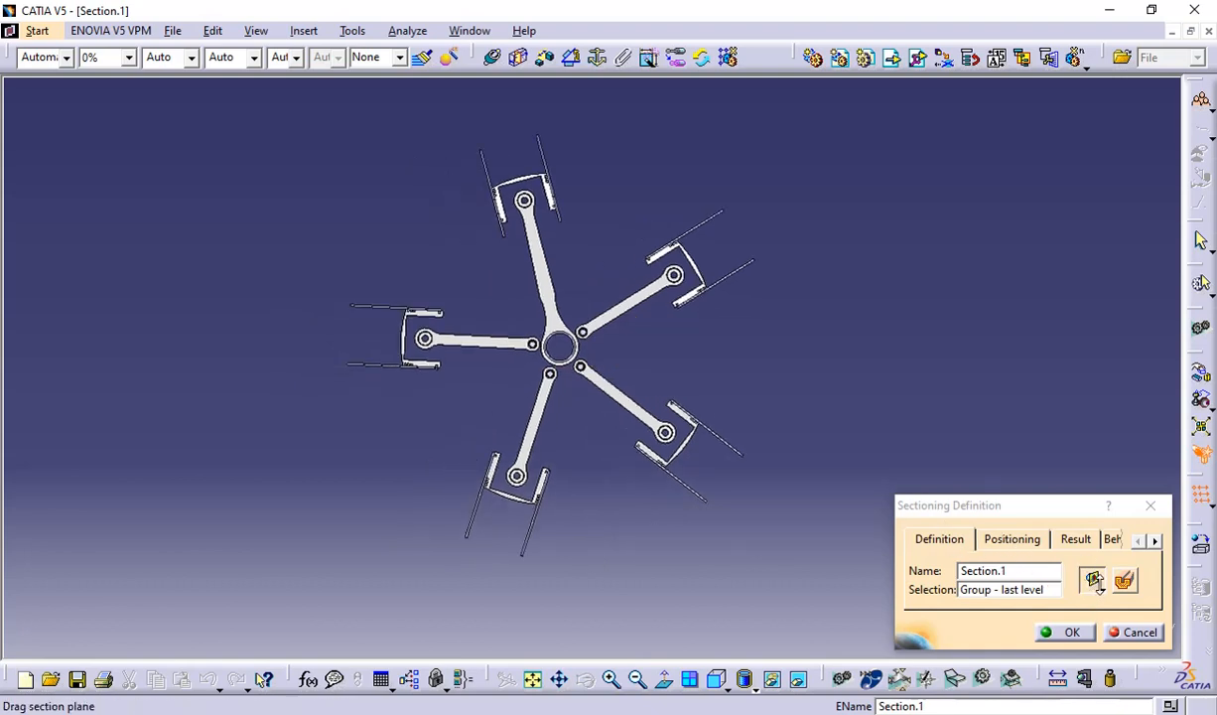
Activate the volume cut for the planar section and confirm the section definition
click(1100, 587)
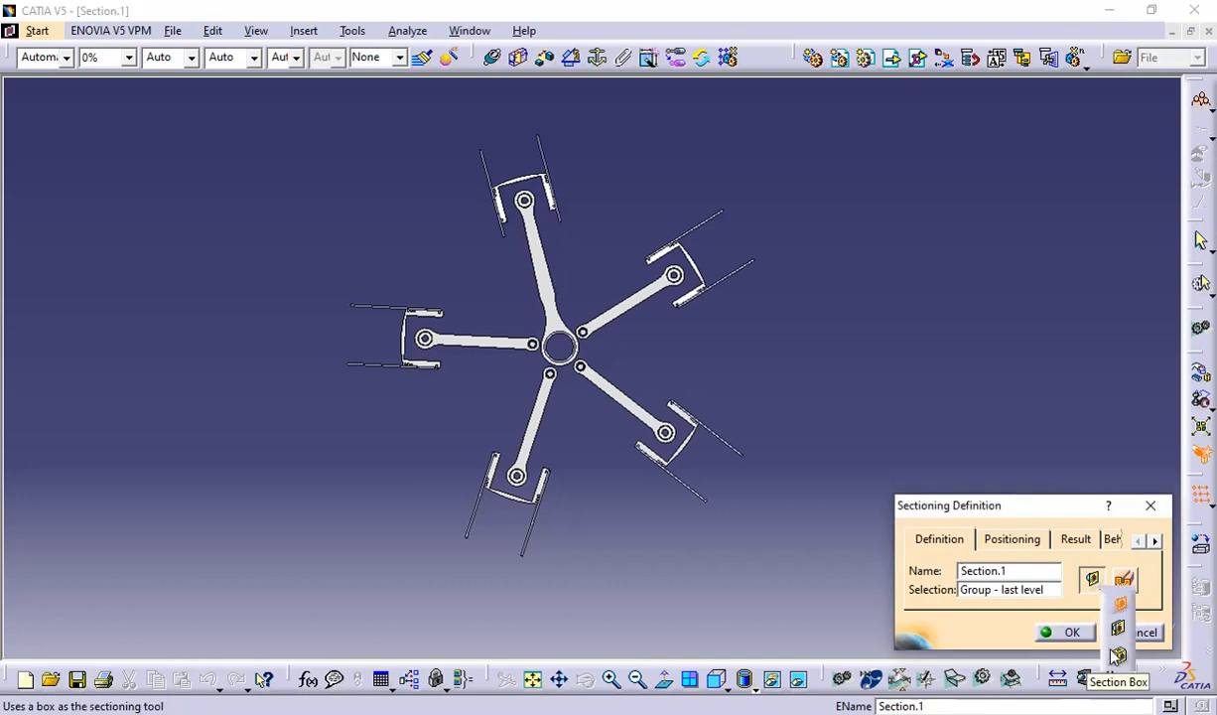
click(1122, 585)
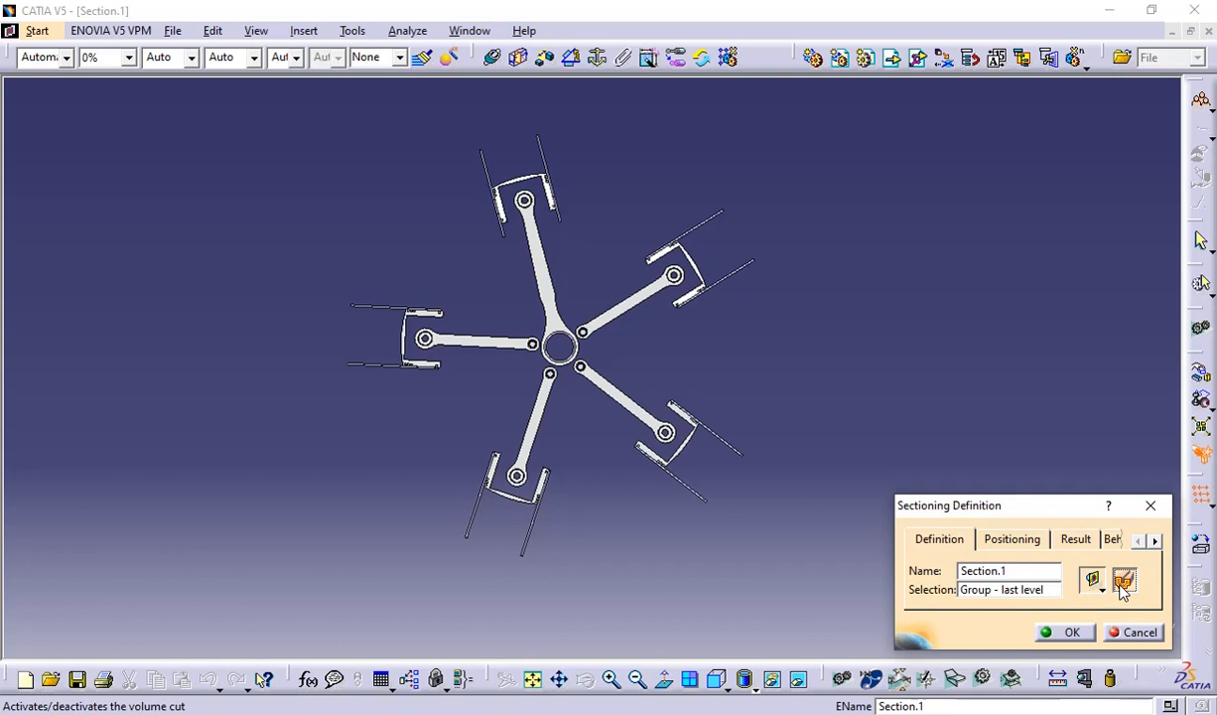
click(1070, 632)
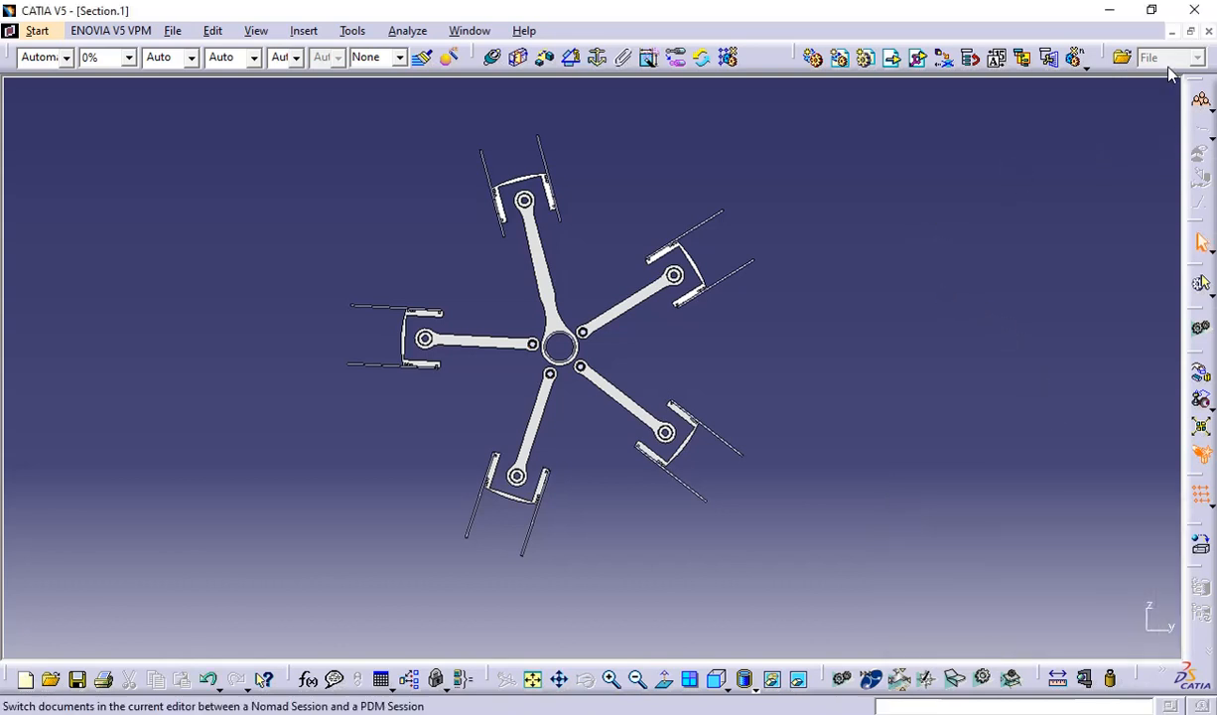
Return to the maximized assembly window and inspect the cut-open cylinders, pistons and rods from several angles
click(1190, 31)
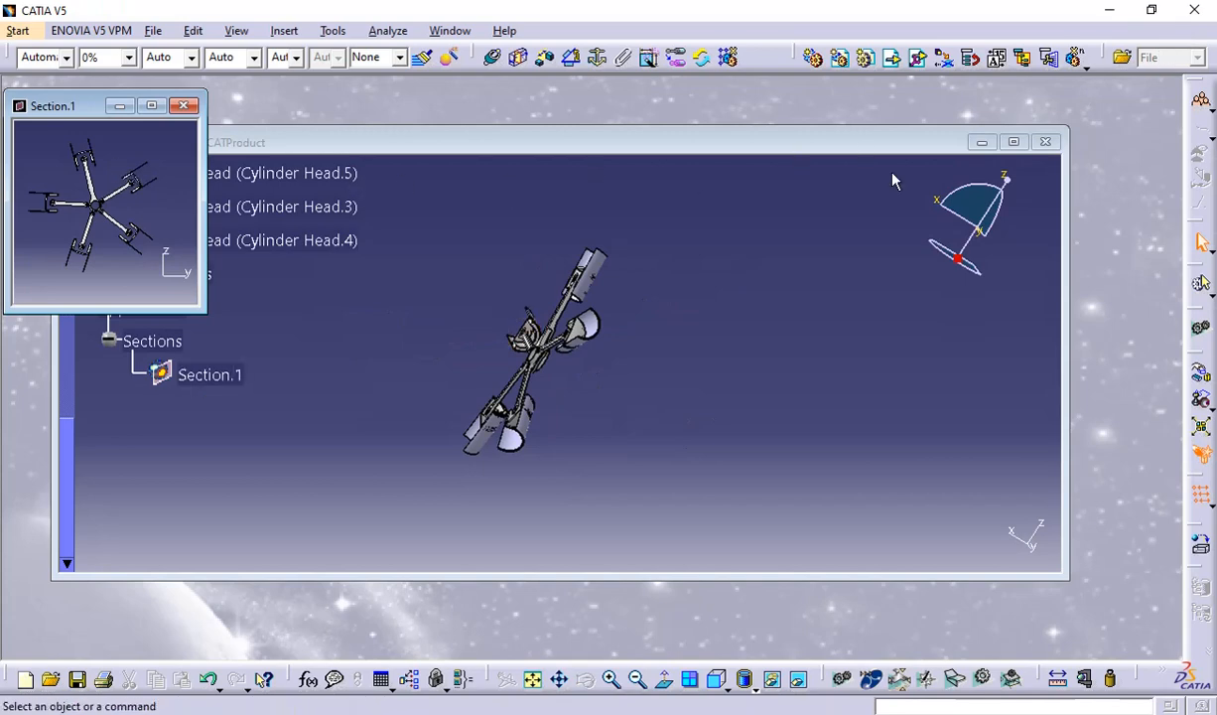
click(1013, 142)
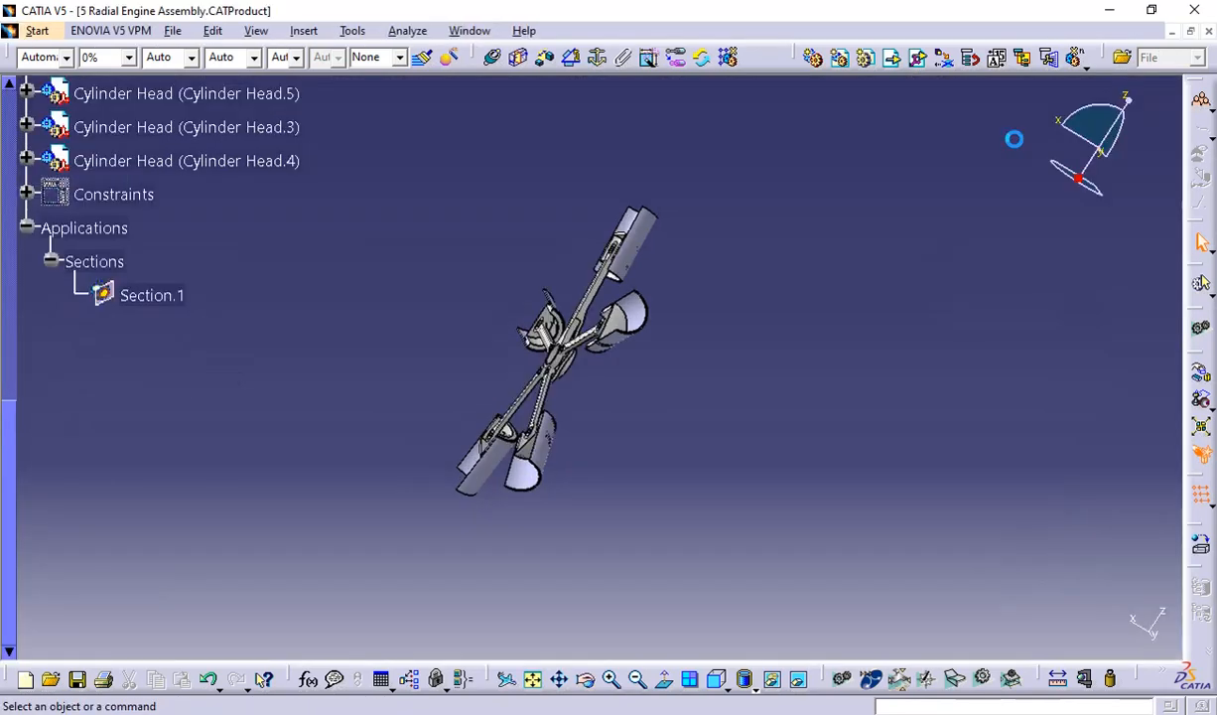
middle_drag(470, 309, 613, 244)
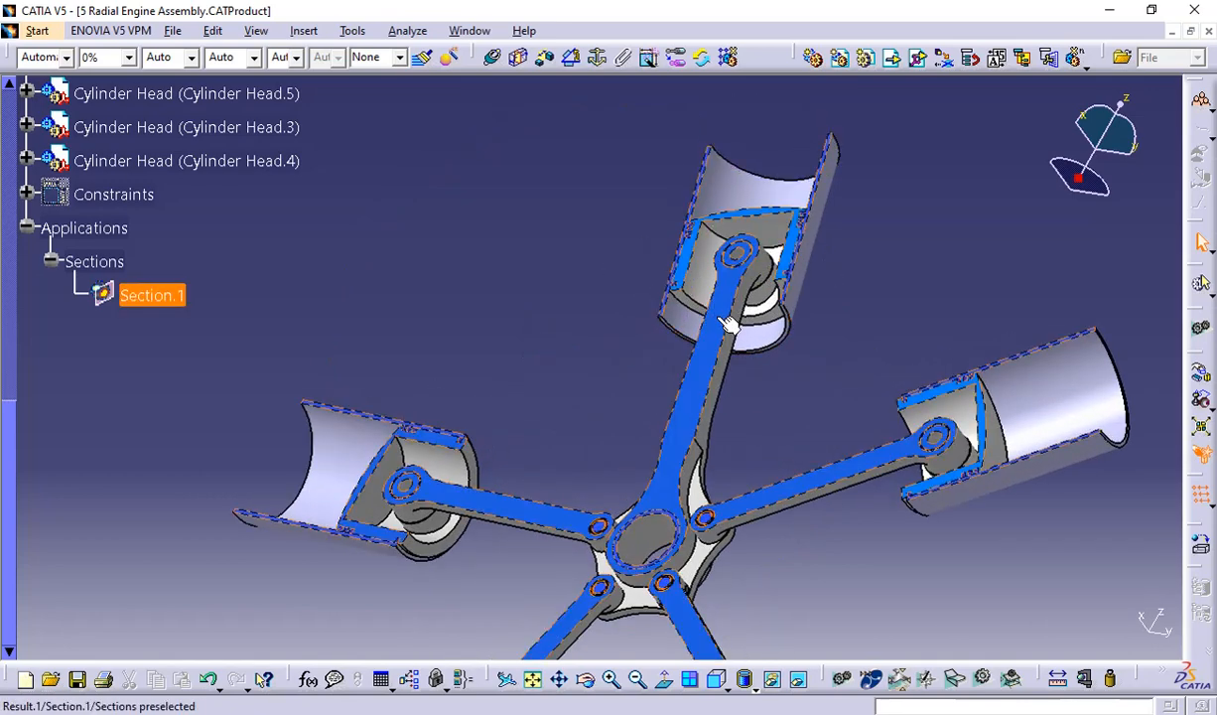
middle_drag(877, 244, 854, 252)
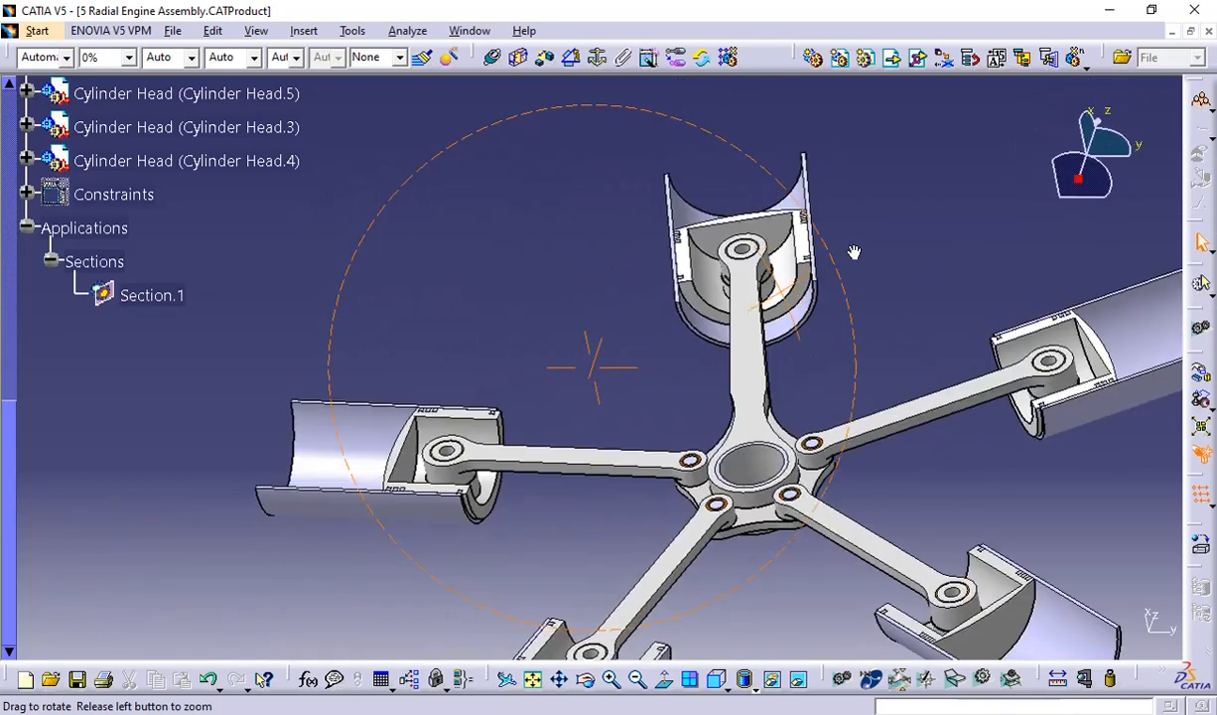
middle_drag(757, 386, 767, 288)
middle_drag(863, 238, 736, 303)
Reopen the saved Section.1 definition and deactivate its volume cut
click(109, 293)
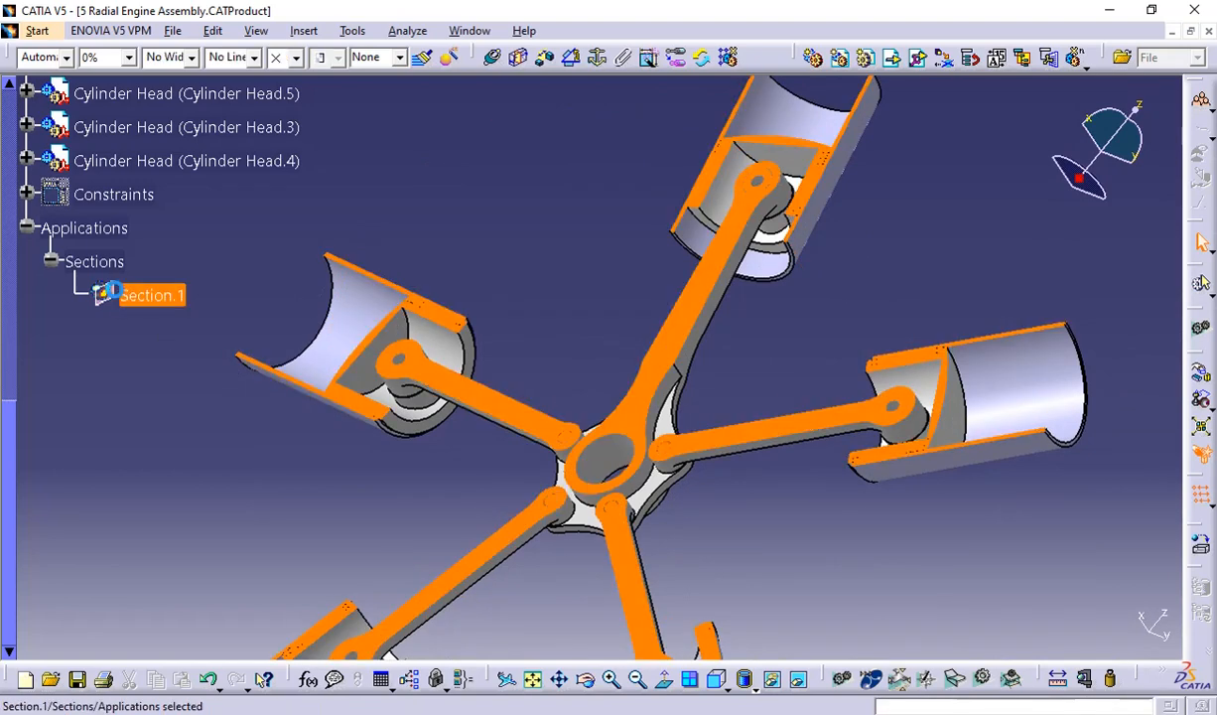
double_click(109, 293)
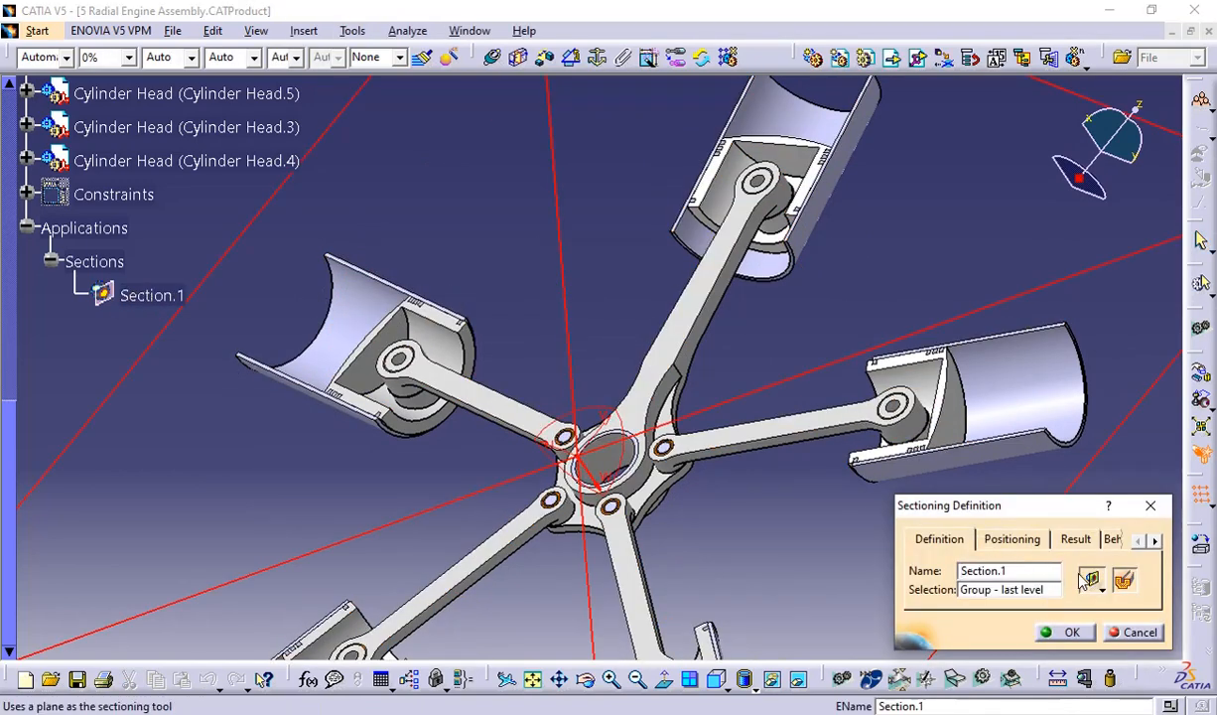
click(1124, 580)
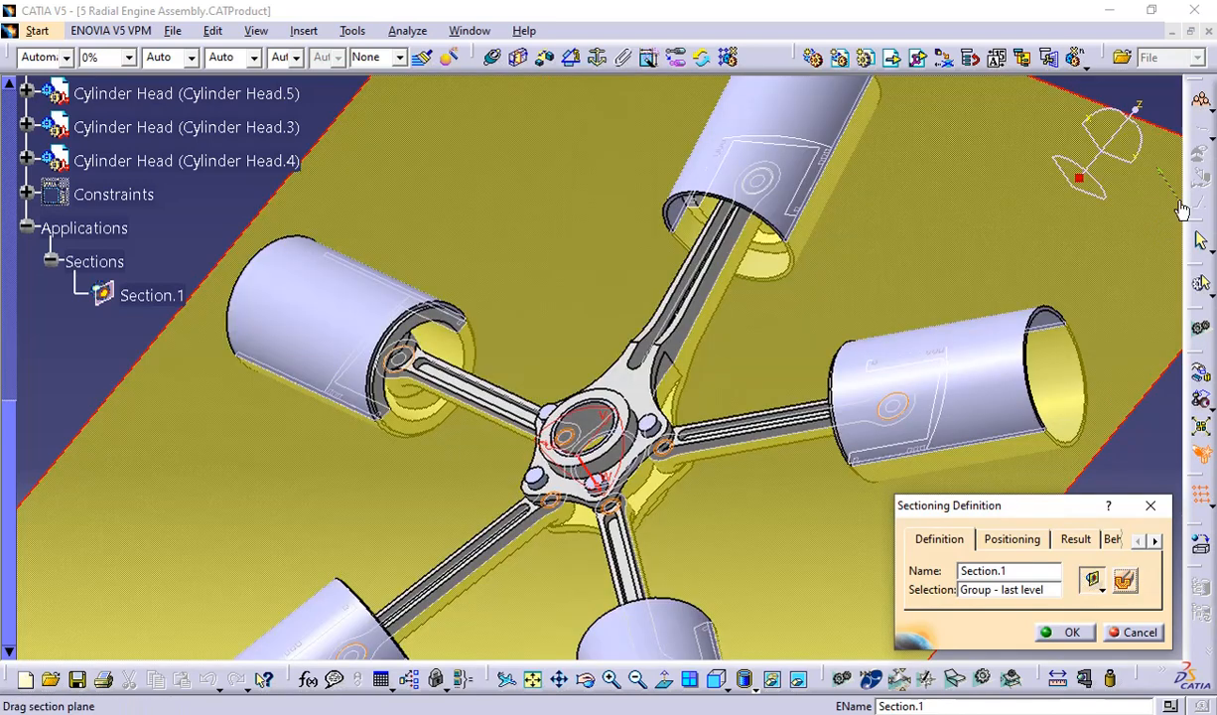
Bring up the maximized section view and change the sectioning tool from a single plane to a slice
click(1191, 31)
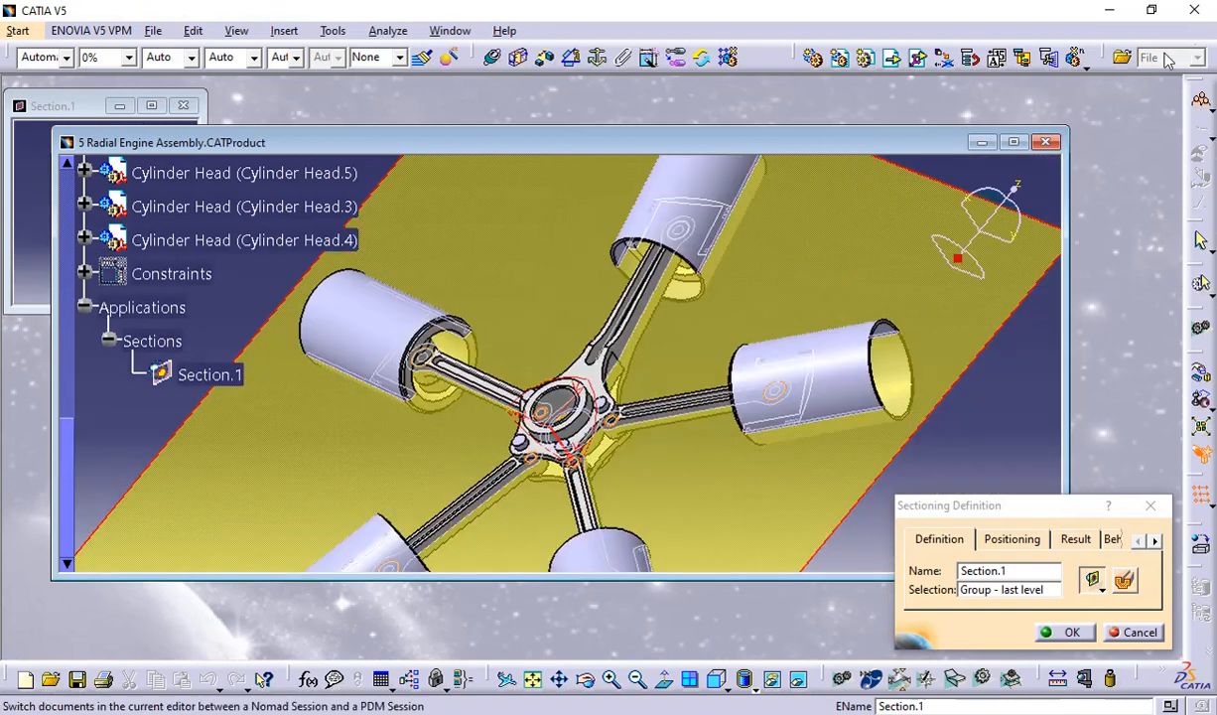
double_click(164, 112)
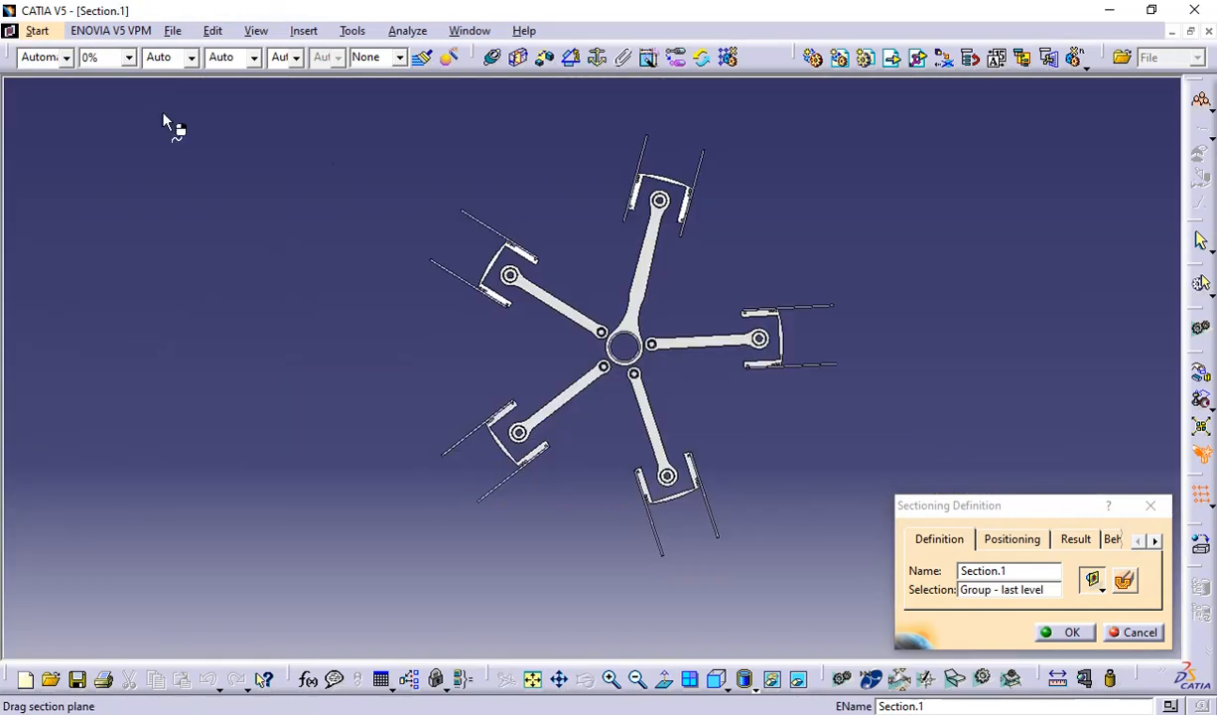
middle_drag(854, 394, 814, 268)
middle_drag(975, 368, 746, 383)
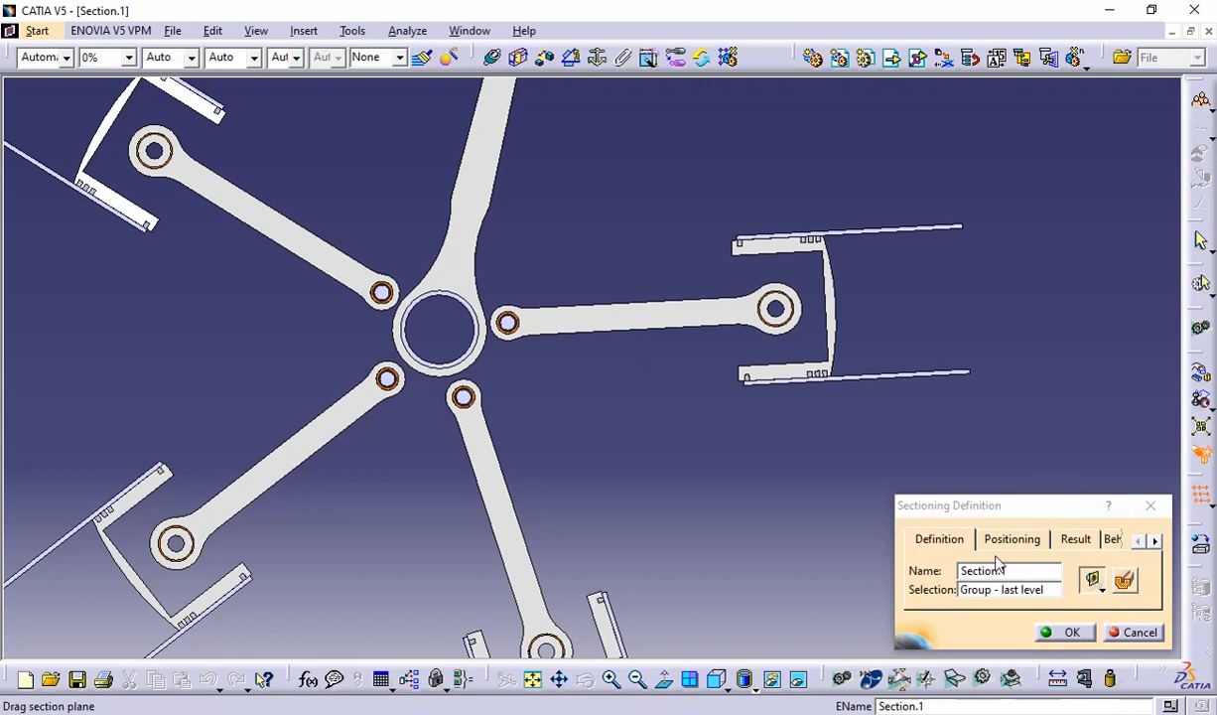
click(1100, 589)
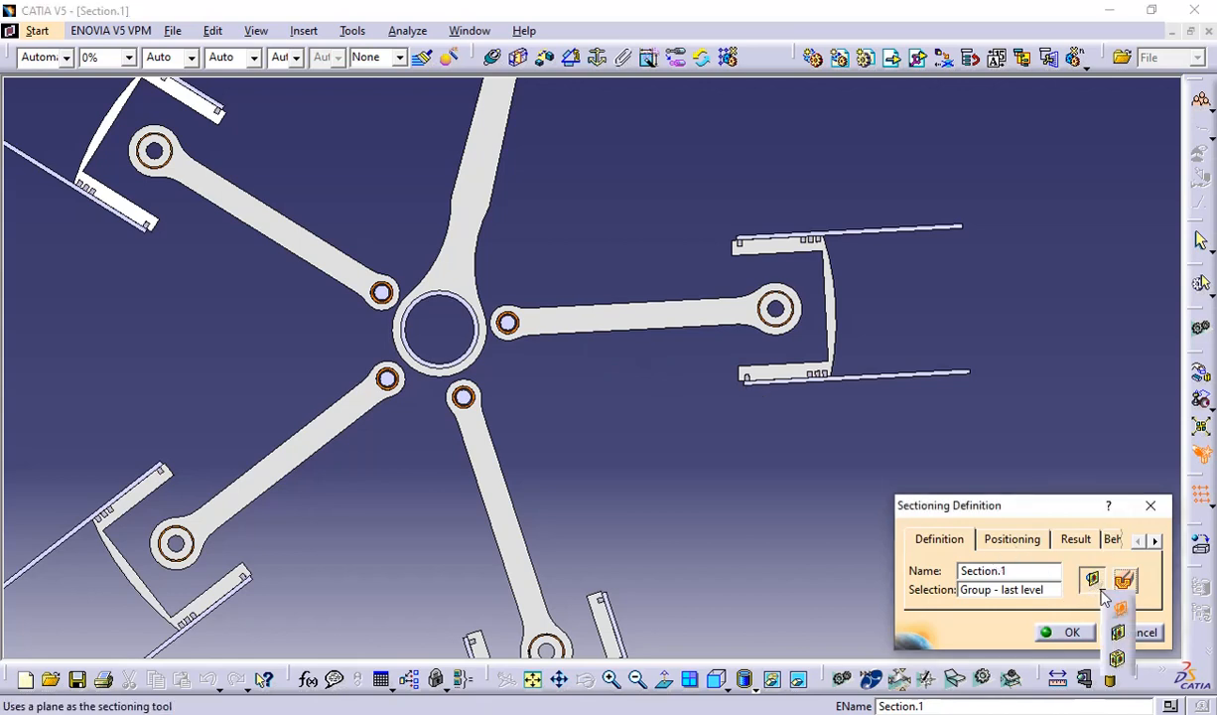
click(1121, 639)
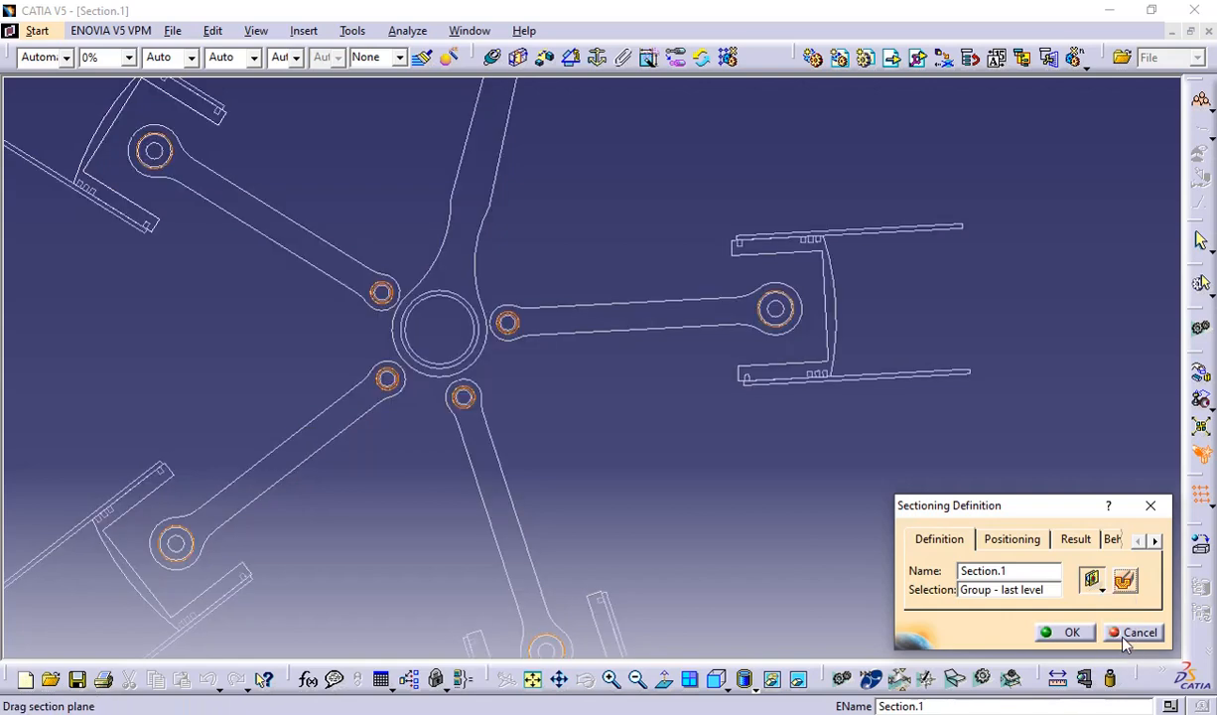
Return to the maximized assembly window and move the slice's second plane closer to the first
click(1190, 36)
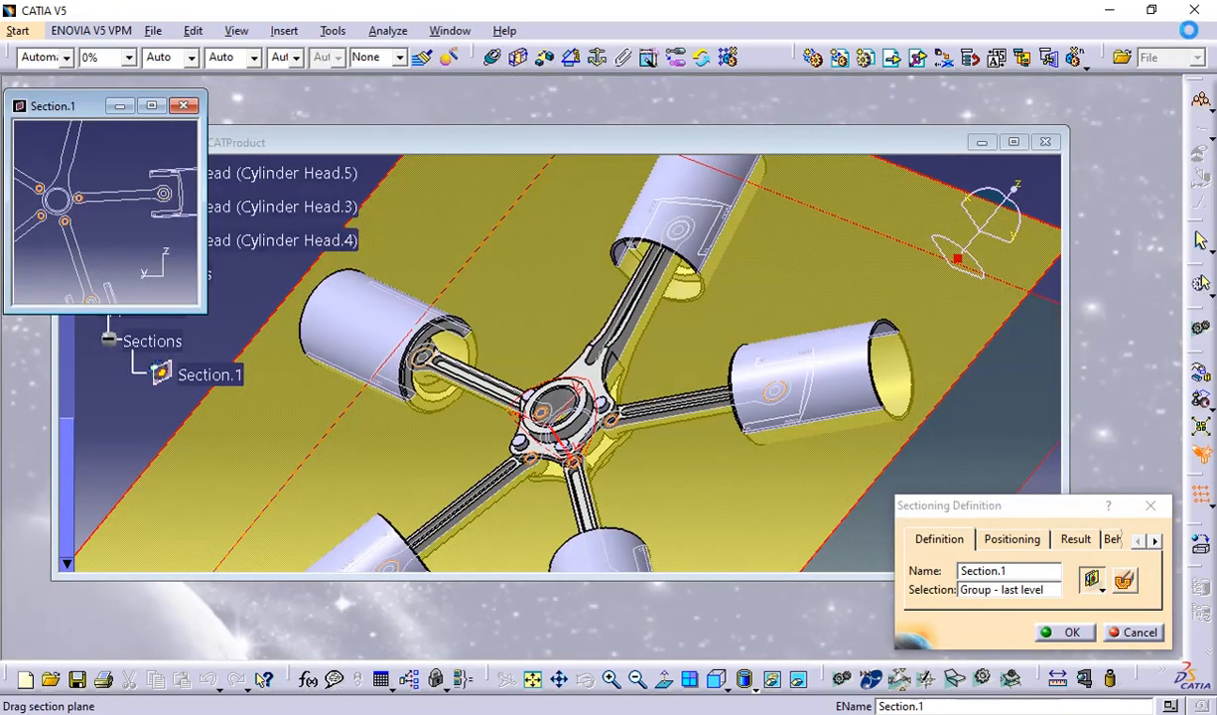
click(1012, 139)
middle_drag(739, 486, 585, 452)
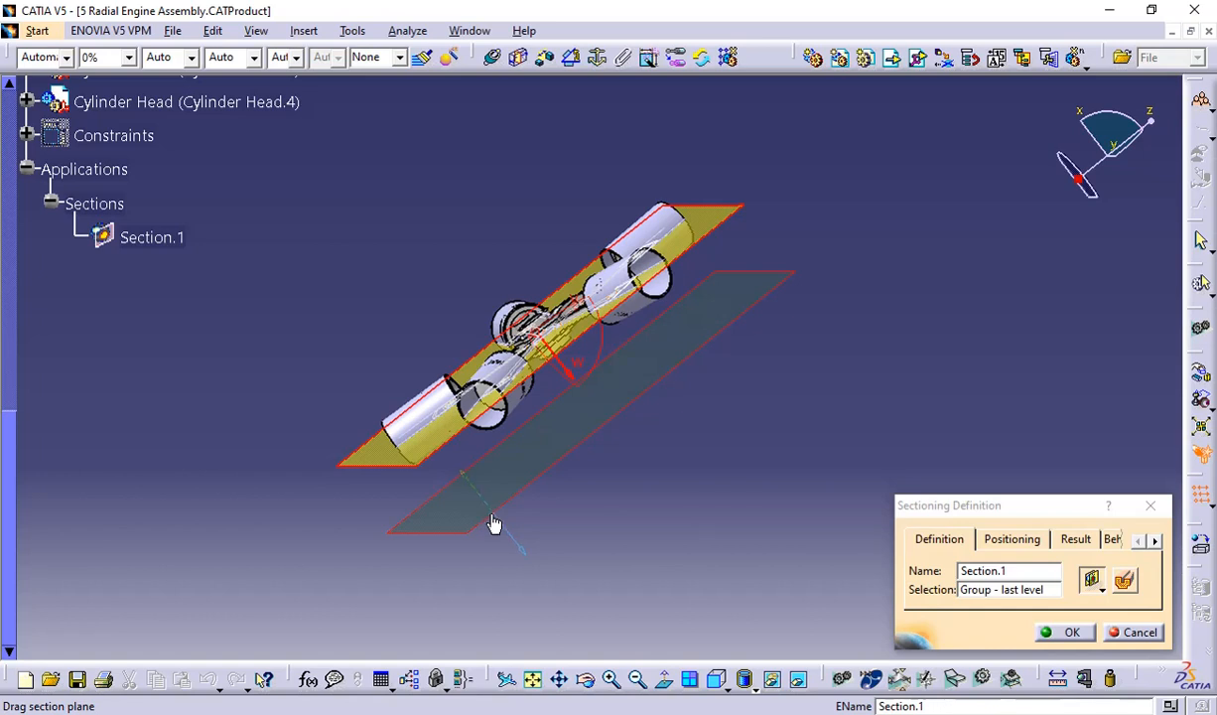
drag(494, 523, 450, 472)
middle_drag(692, 449, 691, 482)
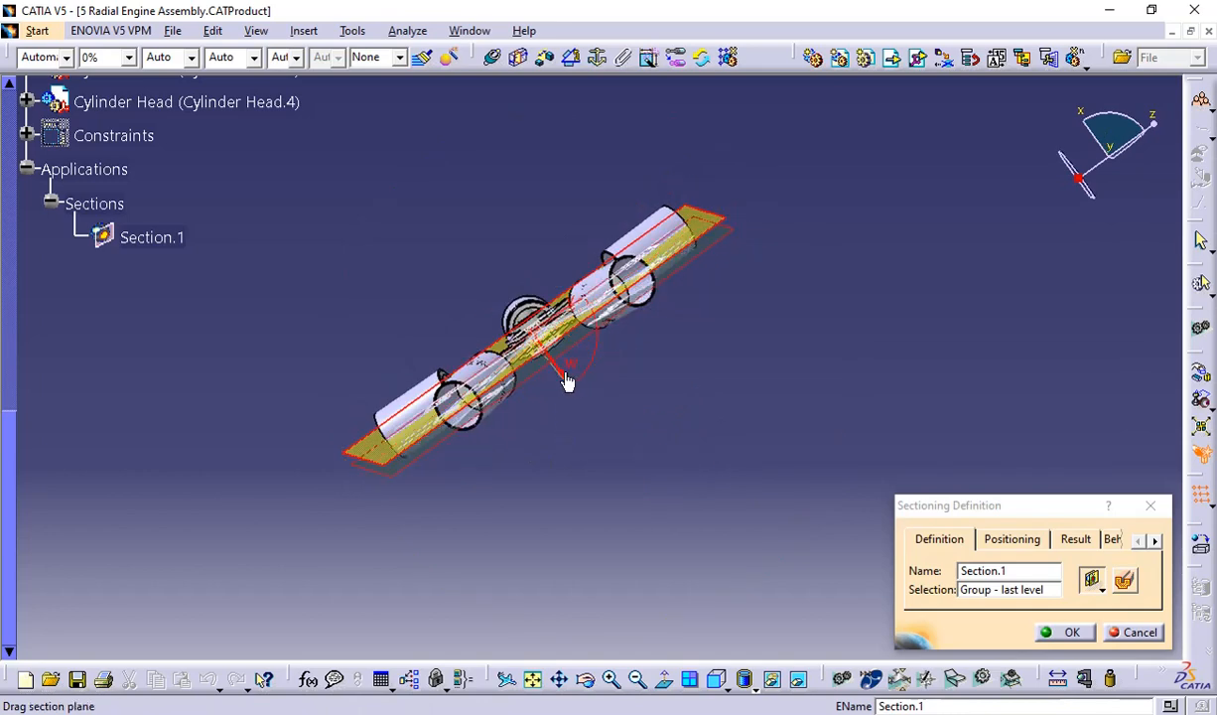
Fine-tune the position of the slice's second plane, accept the section definition and view the engine from another angle
mouse_move(561, 367)
mouse_down()
mouse_move(557, 402)
mouse_move(564, 367)
mouse_up()
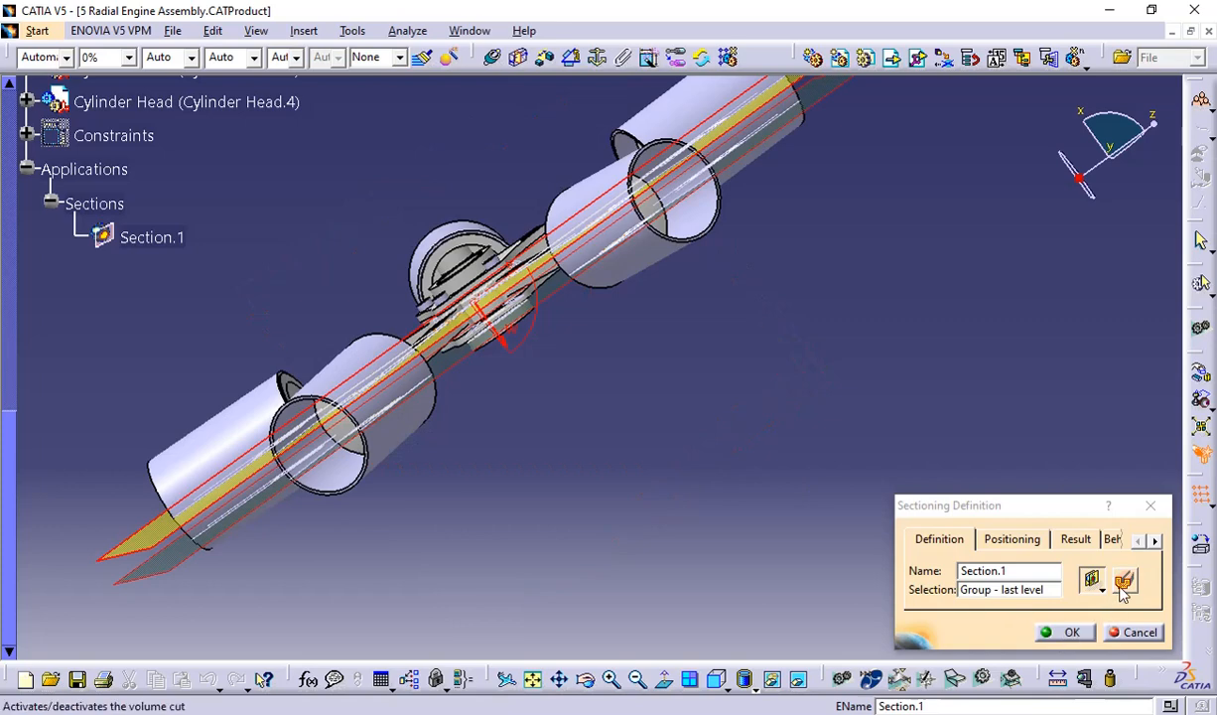
click(1067, 632)
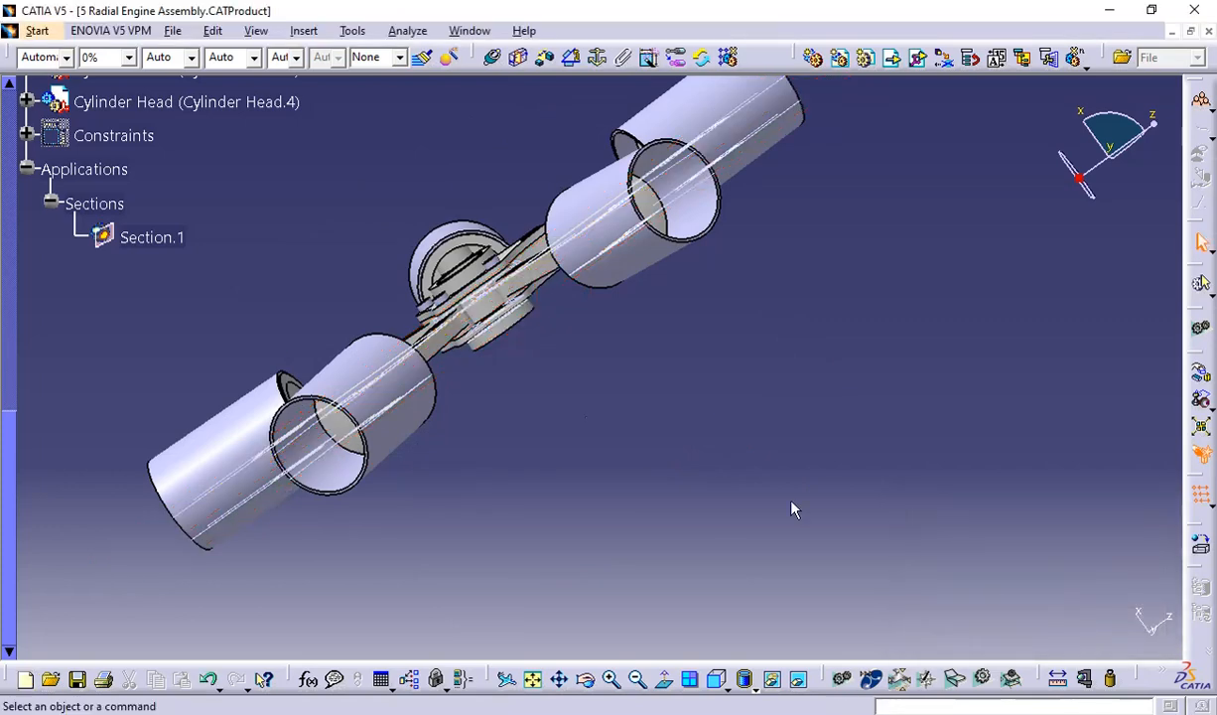
middle_drag(791, 509, 609, 363)
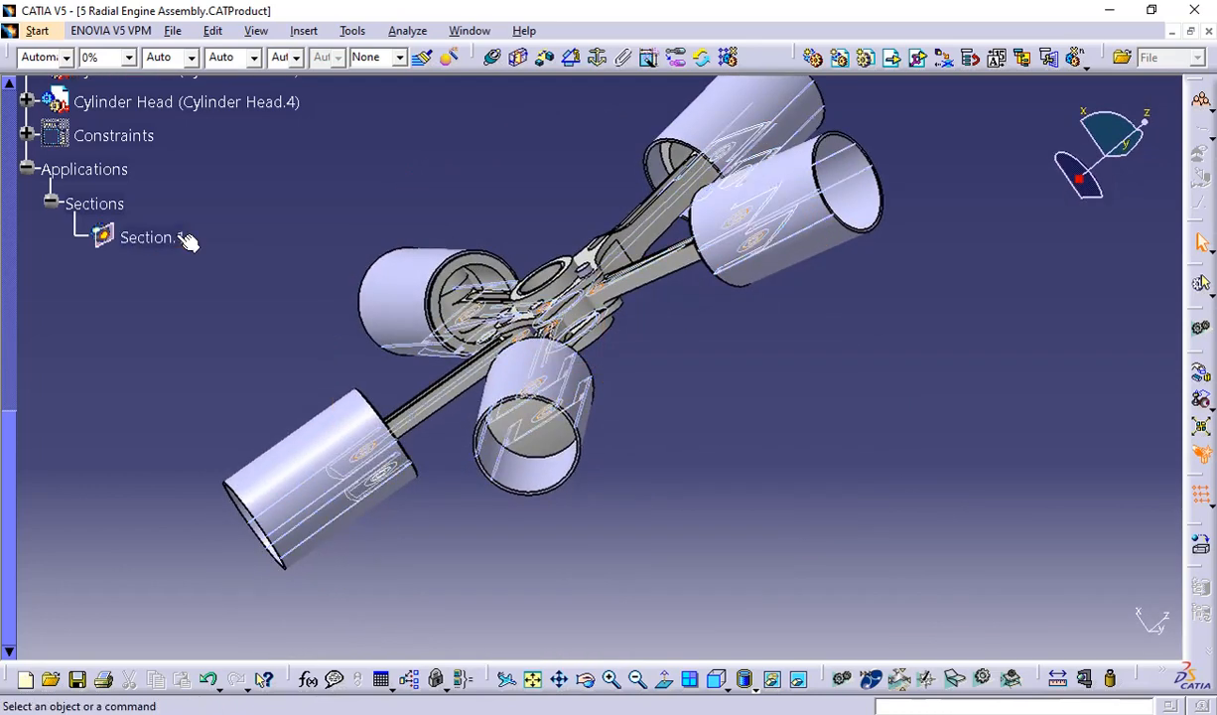
Reopen Section.1, activate its volume cut, accept the definition and inspect the sliced cylinders, pistons and rods from several angles
double_click(105, 235)
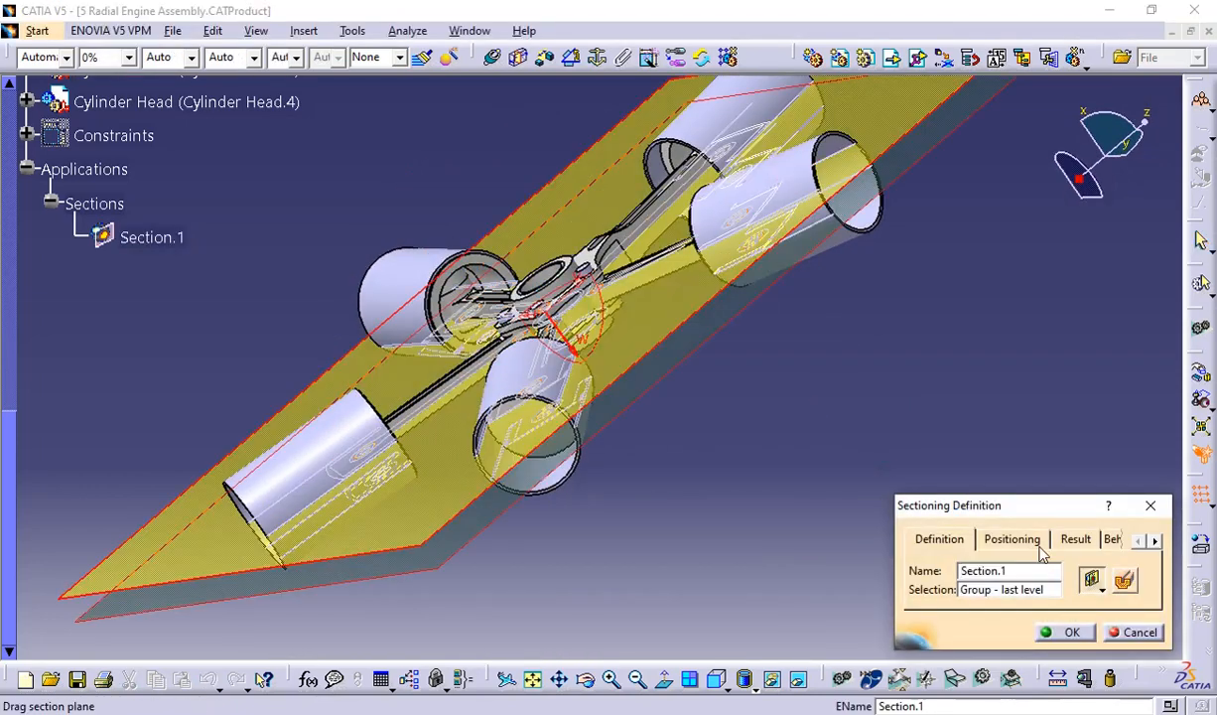
click(1124, 581)
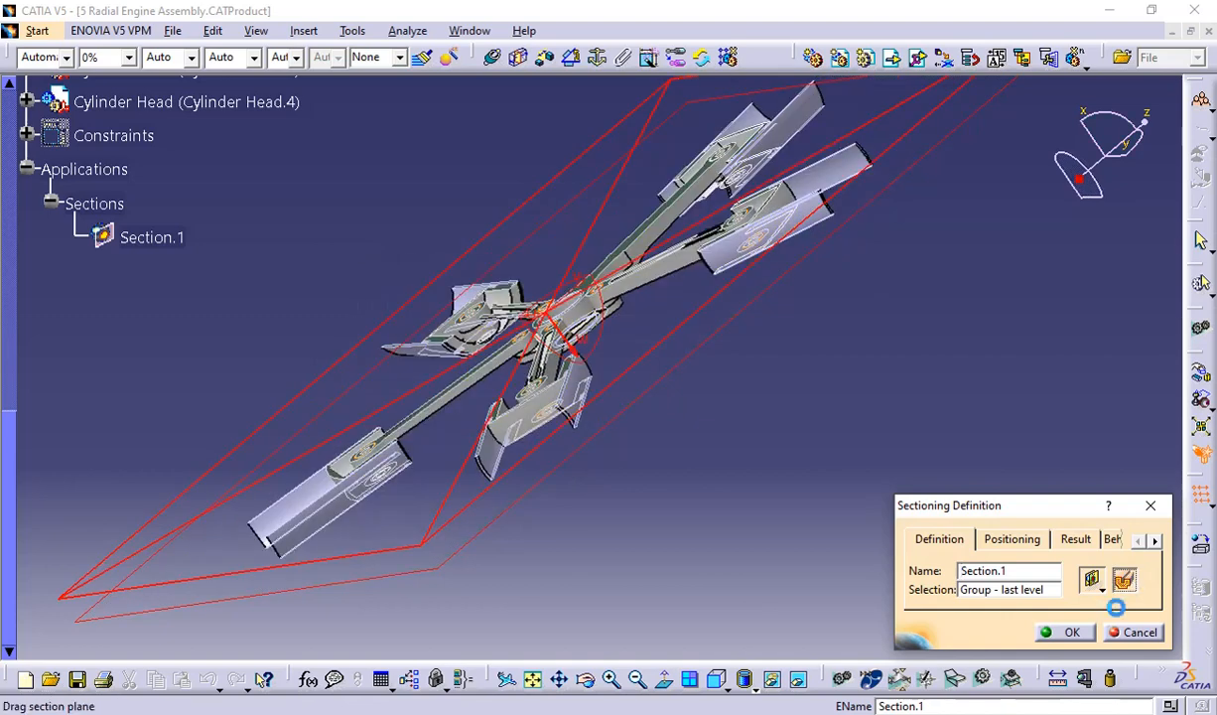
click(1070, 632)
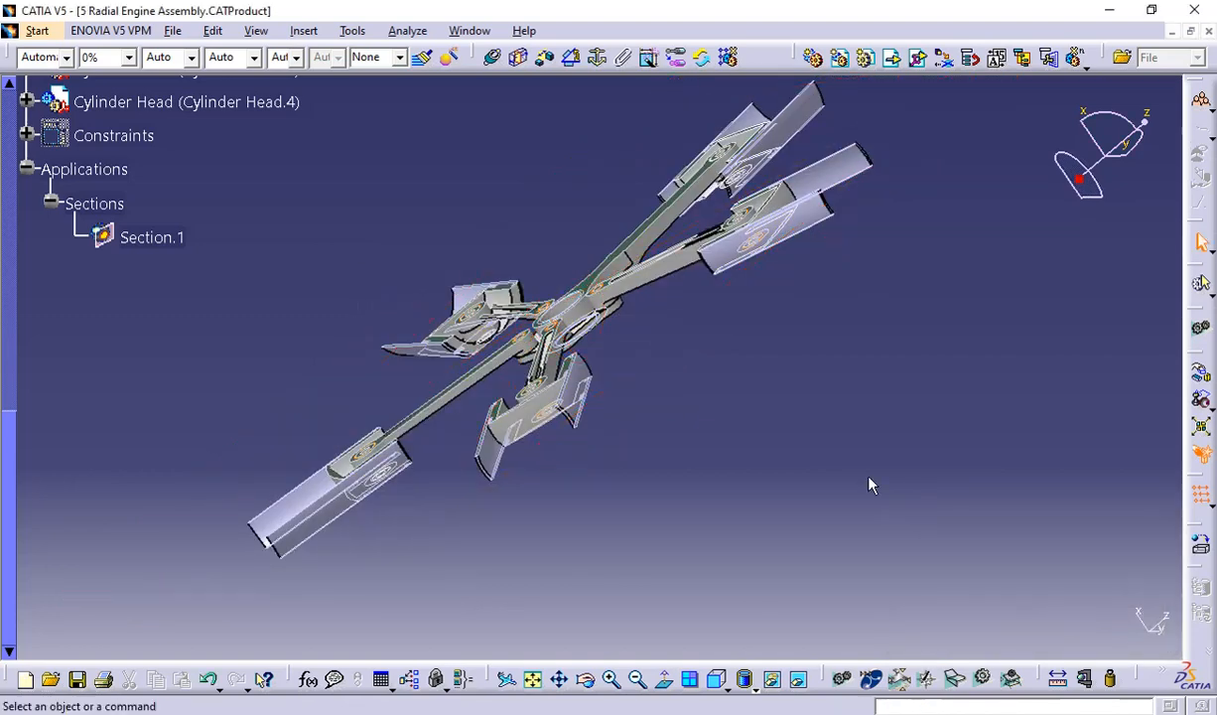
middle_drag(749, 416, 456, 448)
middle_drag(727, 502, 922, 429)
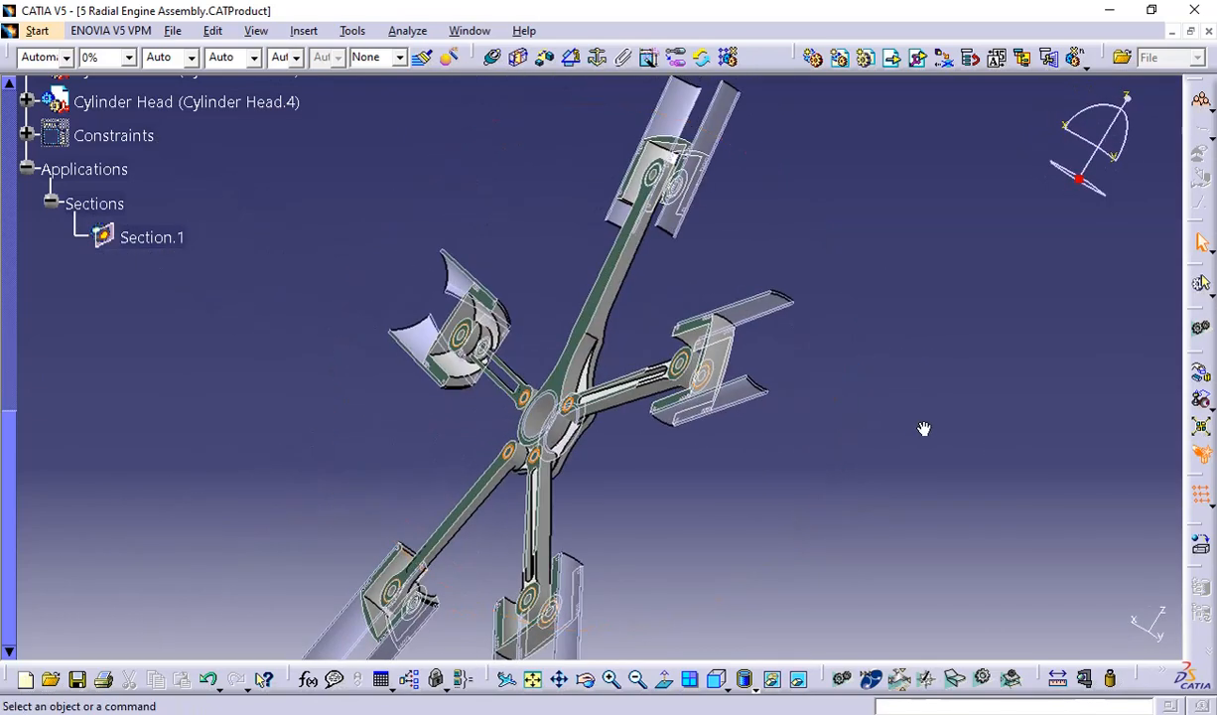
Reopen the Section.1 definition in the assembly and deactivate the volume cut of the slice
double_click(552, 383)
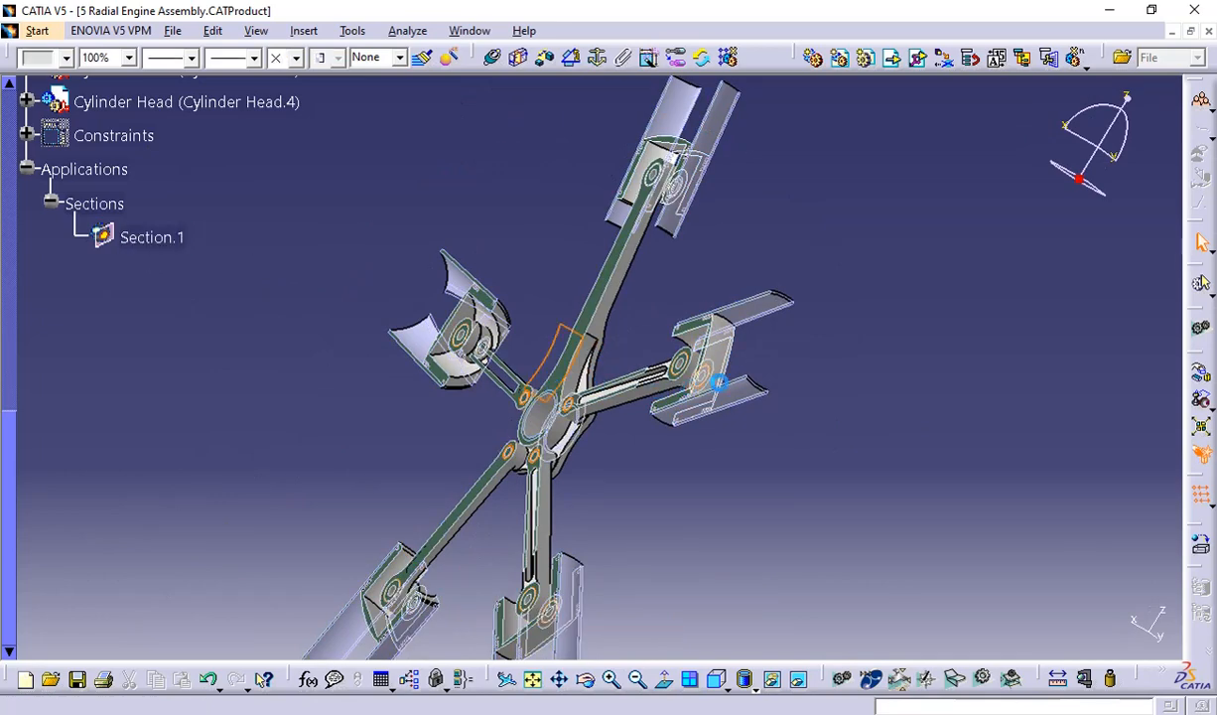
double_click(130, 237)
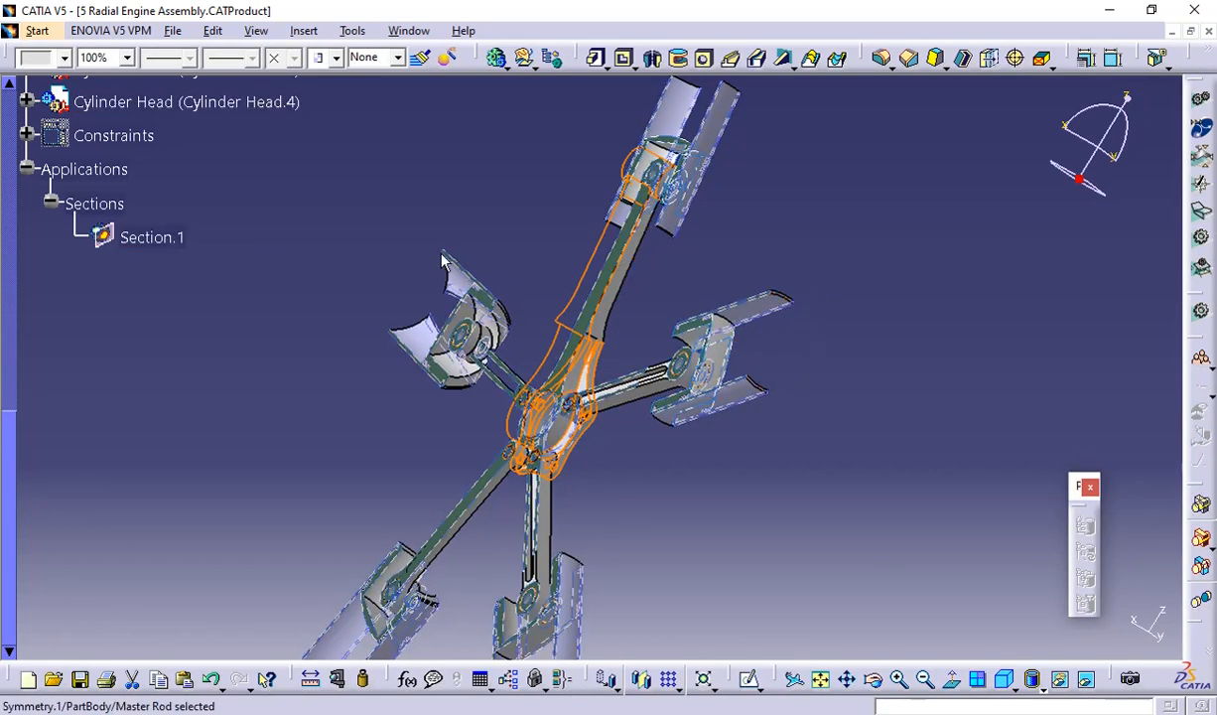
scroll(147, 356, down, 4)
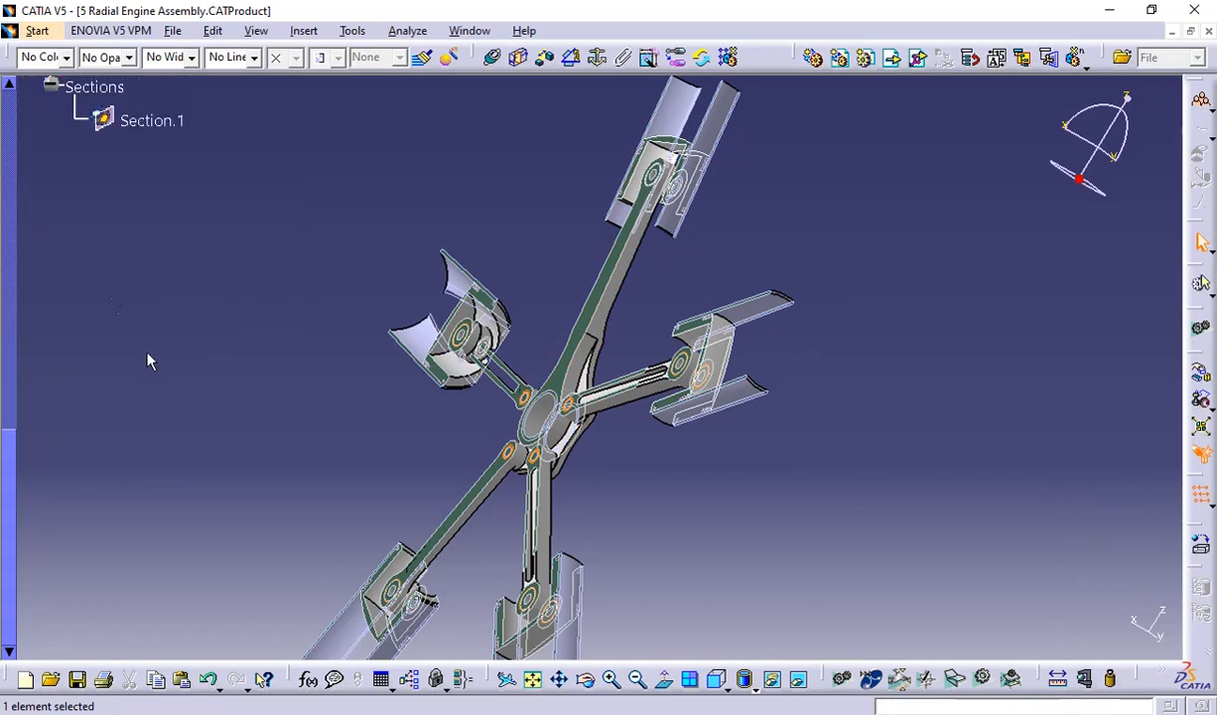
scroll(147, 338, up, 2)
click(147, 294)
double_click(147, 295)
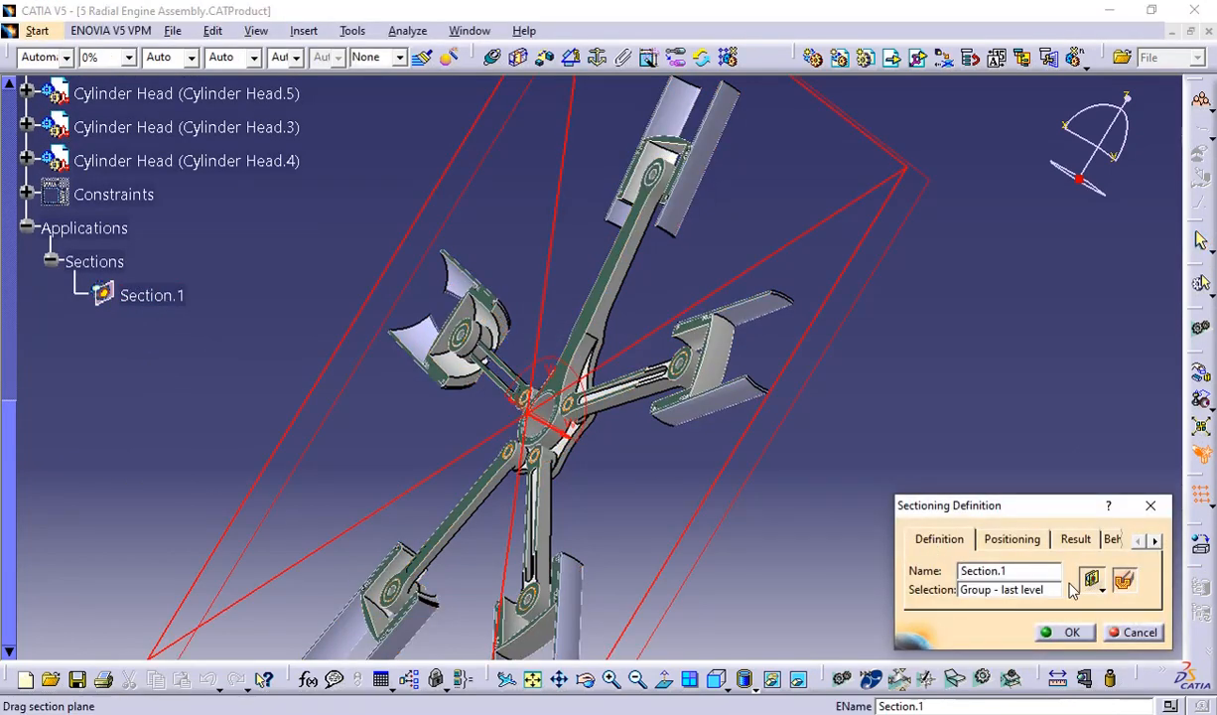
click(1127, 582)
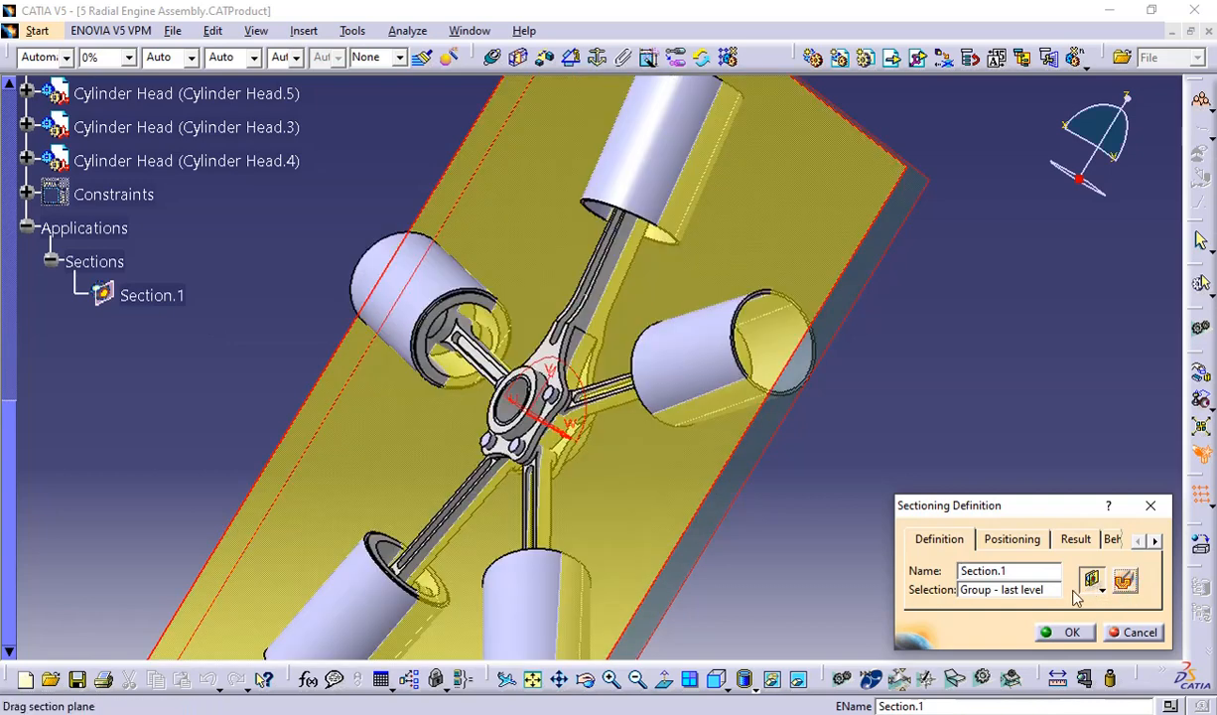
Switch the sectioning tool from the slice to a single plane, then change it to a box
click(1099, 588)
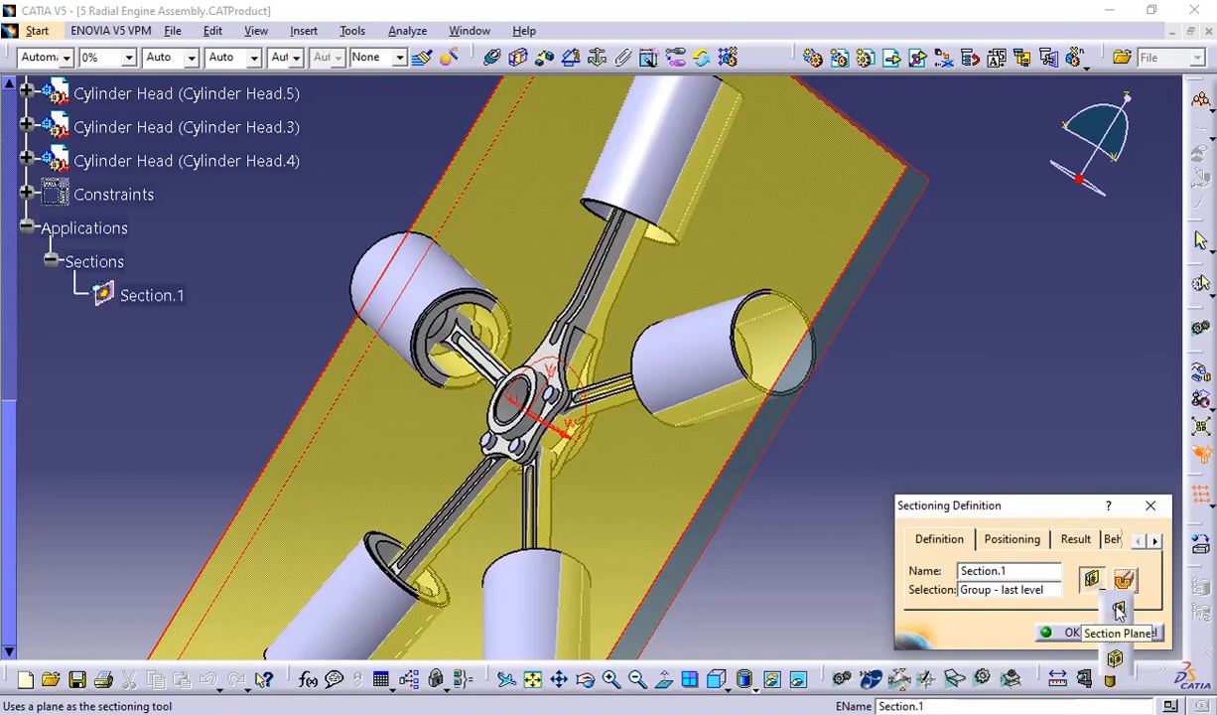
click(1117, 606)
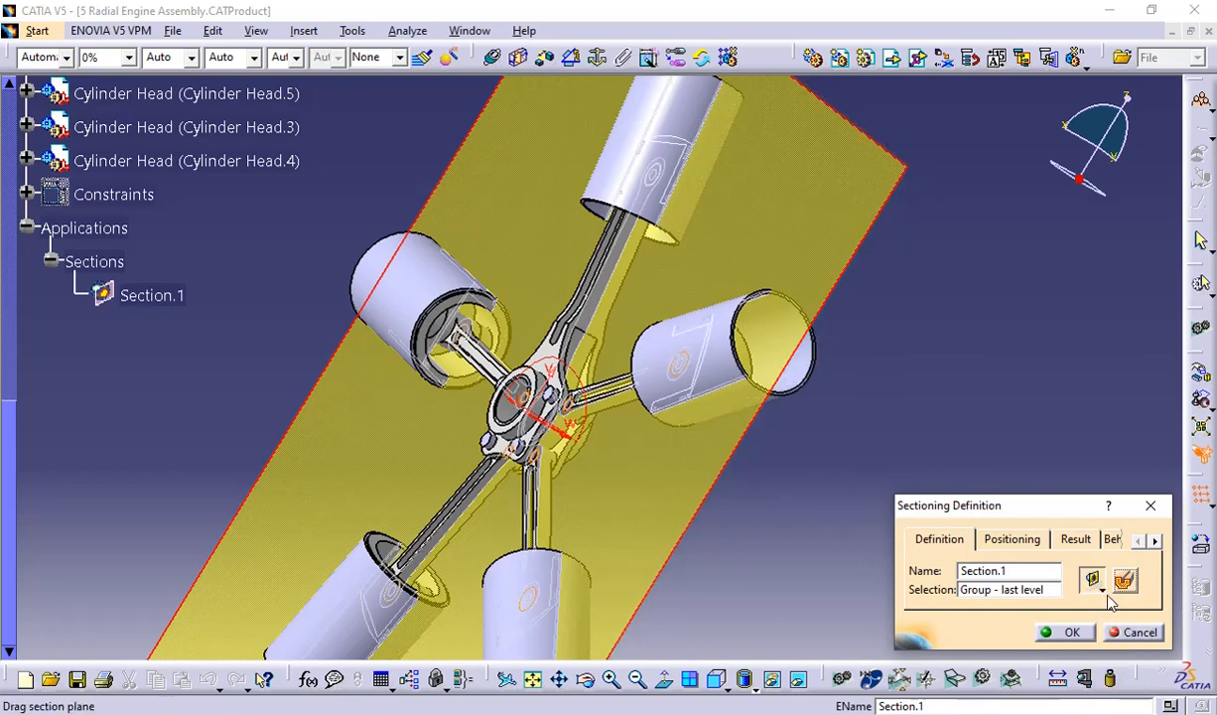
click(1101, 590)
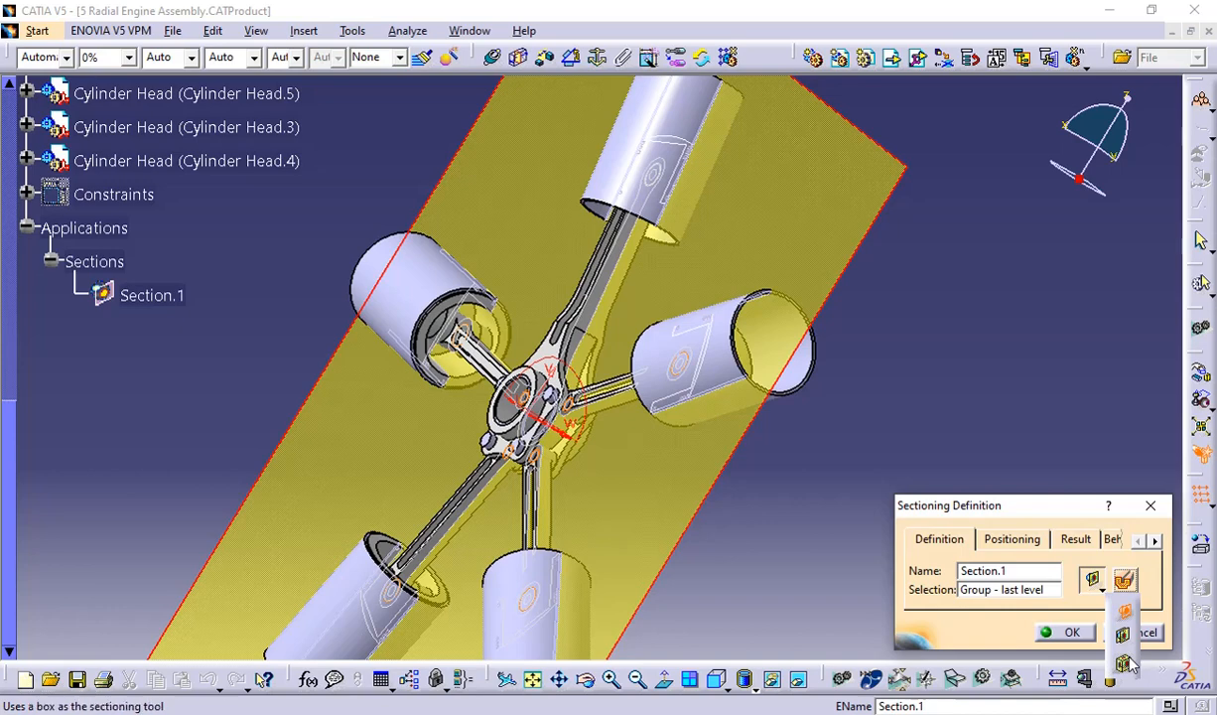
click(1126, 662)
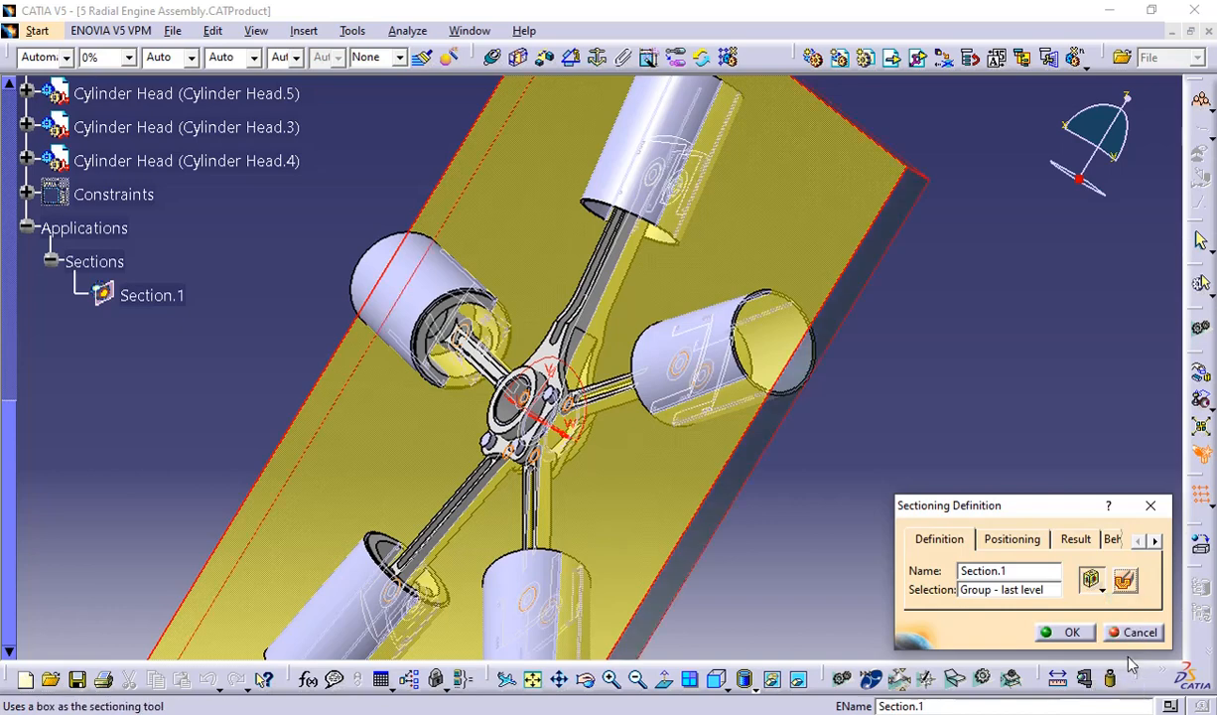
Resize the section box to about 679 mm wide, 444 mm high and 20 mm thick, and accept the definition
scroll(592, 344, down, 1)
middle_drag(591, 344, 601, 387)
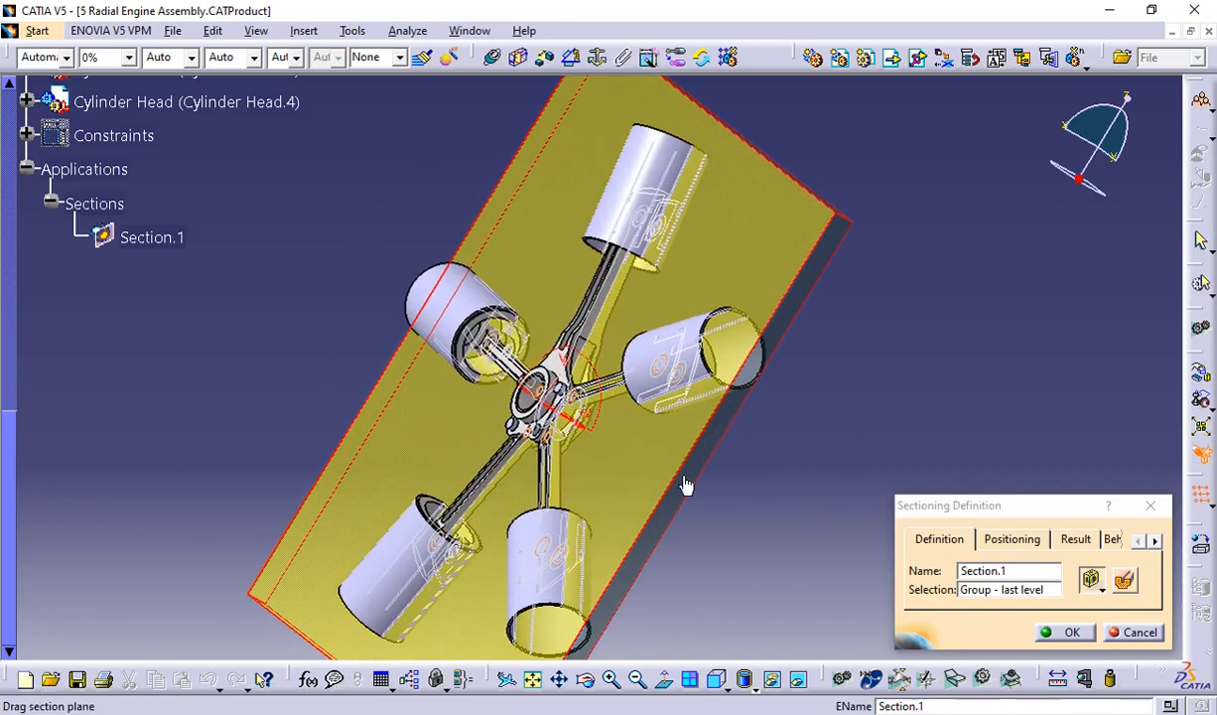
drag(689, 467, 646, 458)
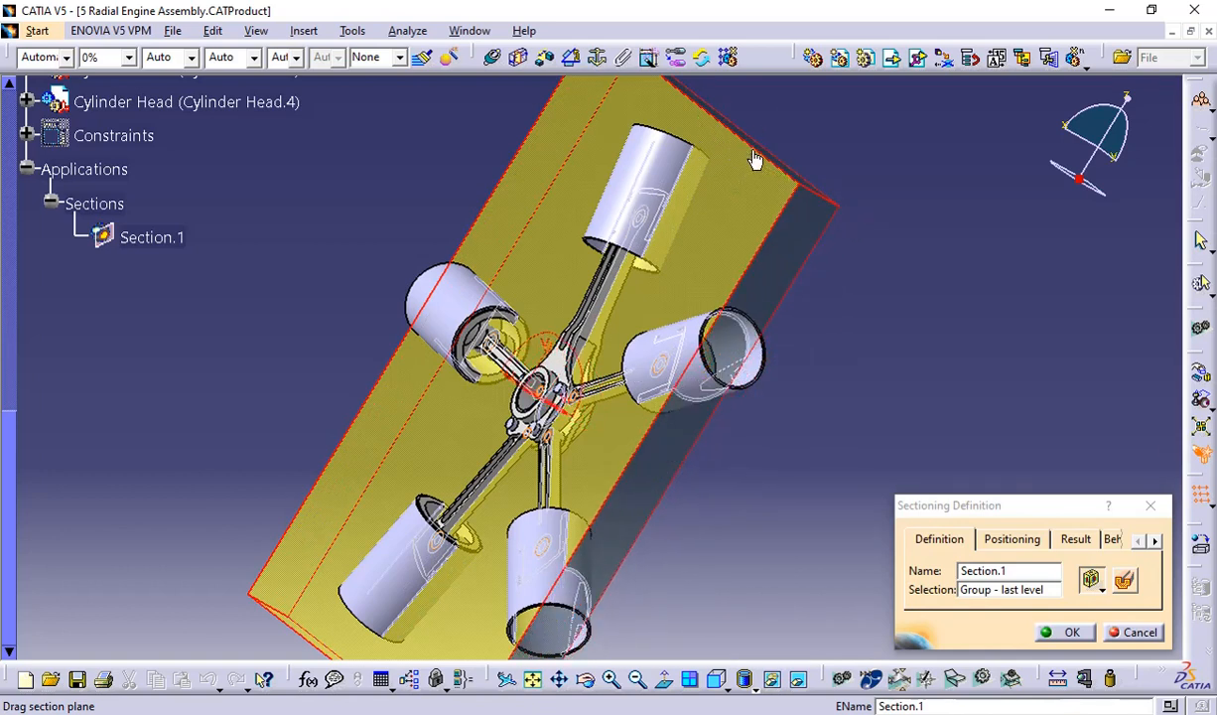
drag(751, 159, 690, 231)
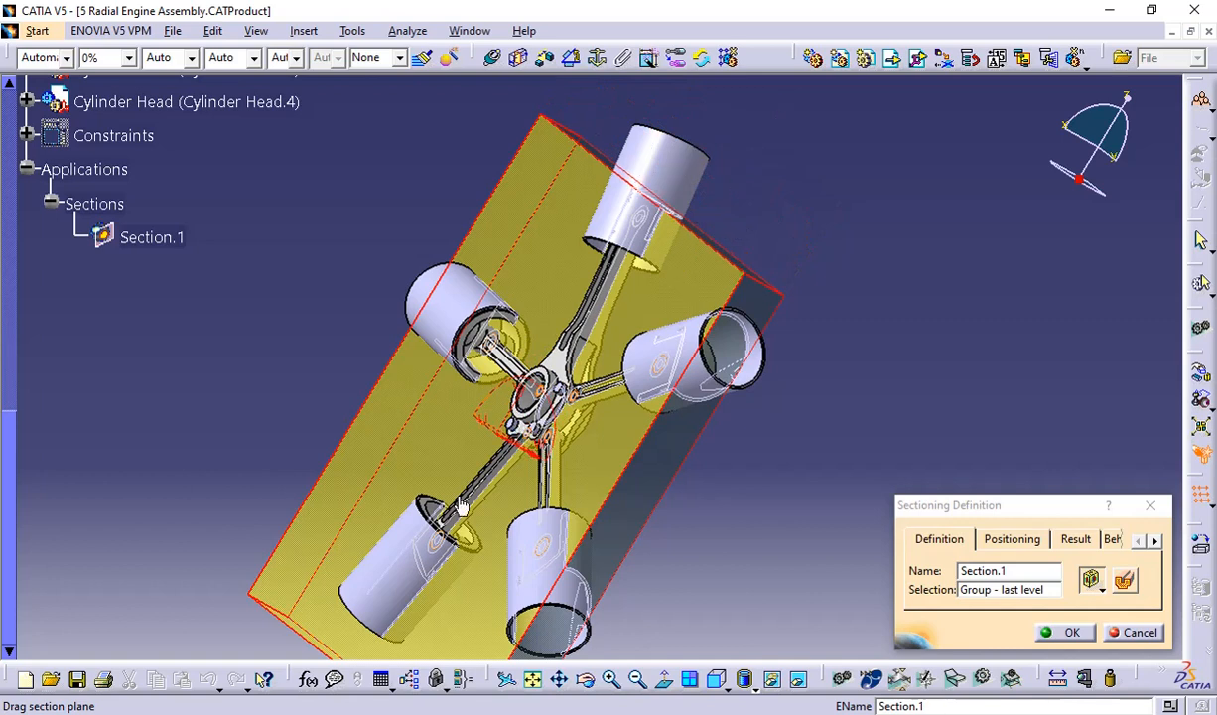
drag(300, 645, 423, 484)
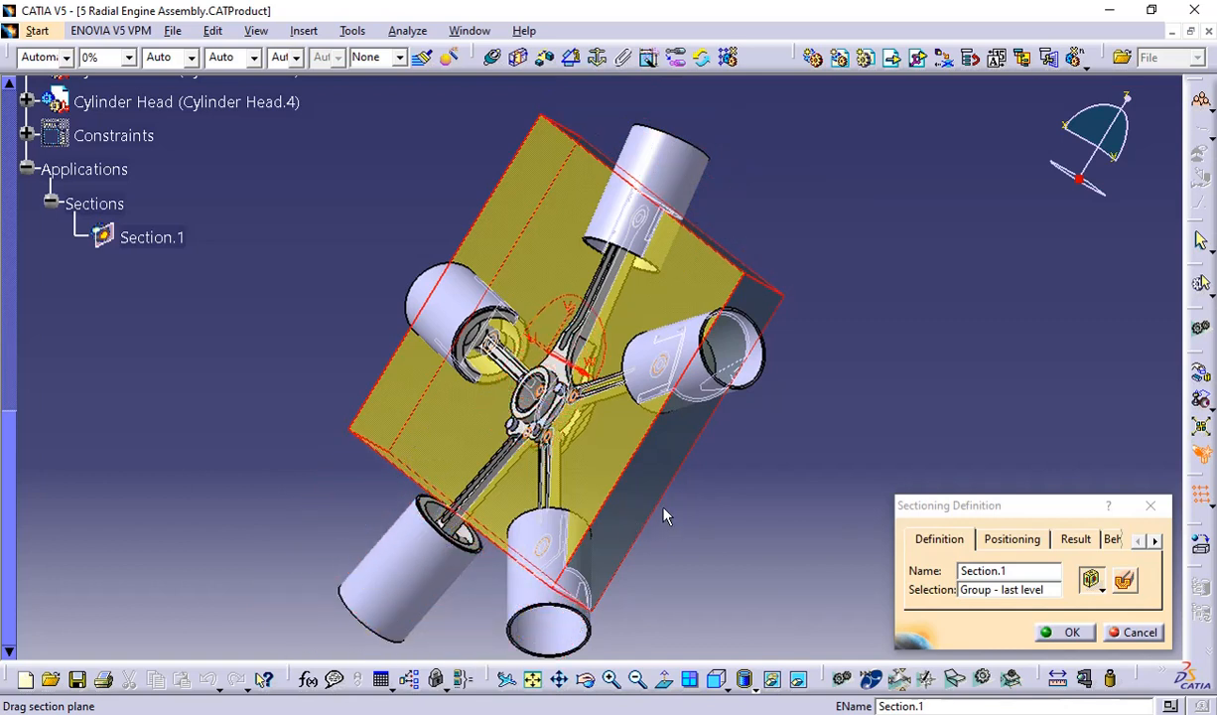
drag(657, 500, 695, 517)
click(1049, 632)
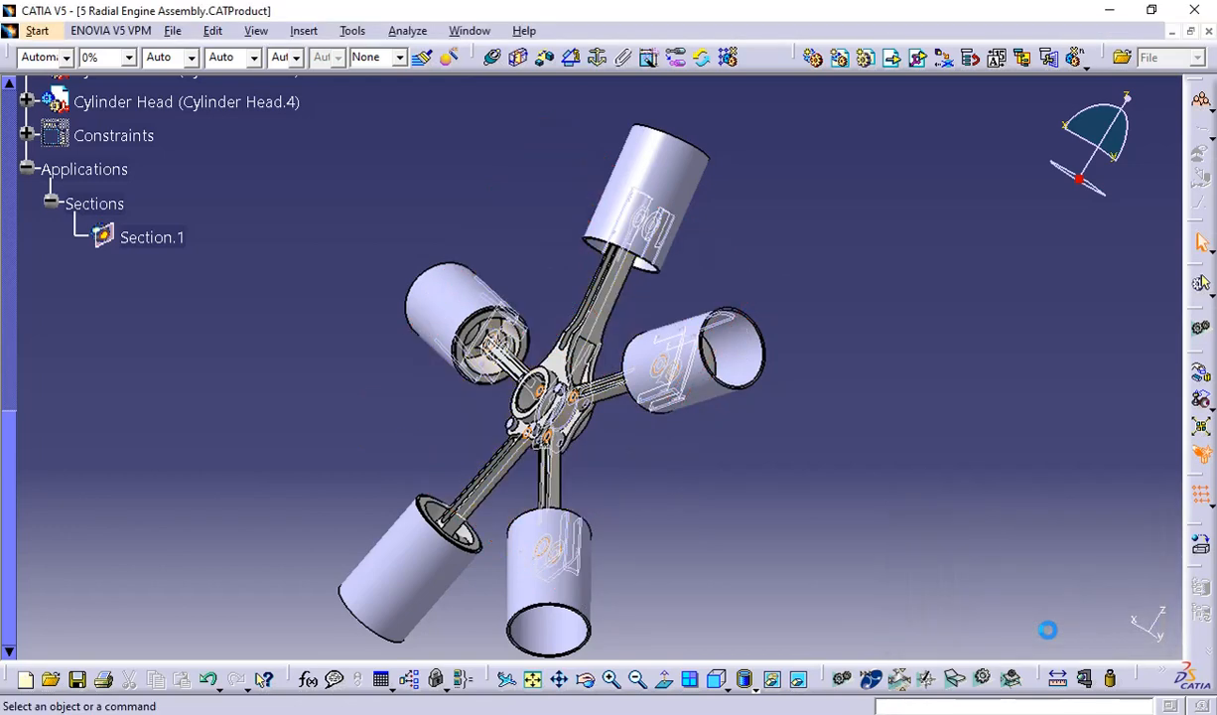
Reopen Section.1, activate the volume cut for the box, accept it and inspect the remaining pistons and rods up close
double_click(159, 237)
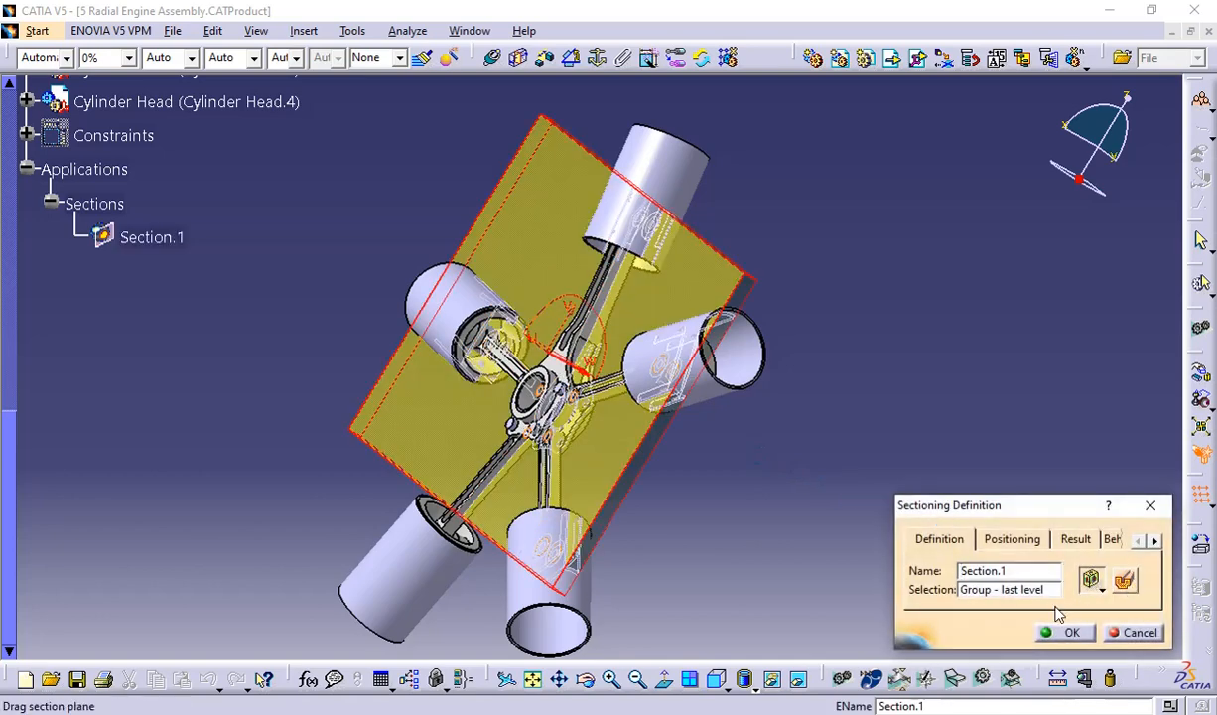
click(1124, 579)
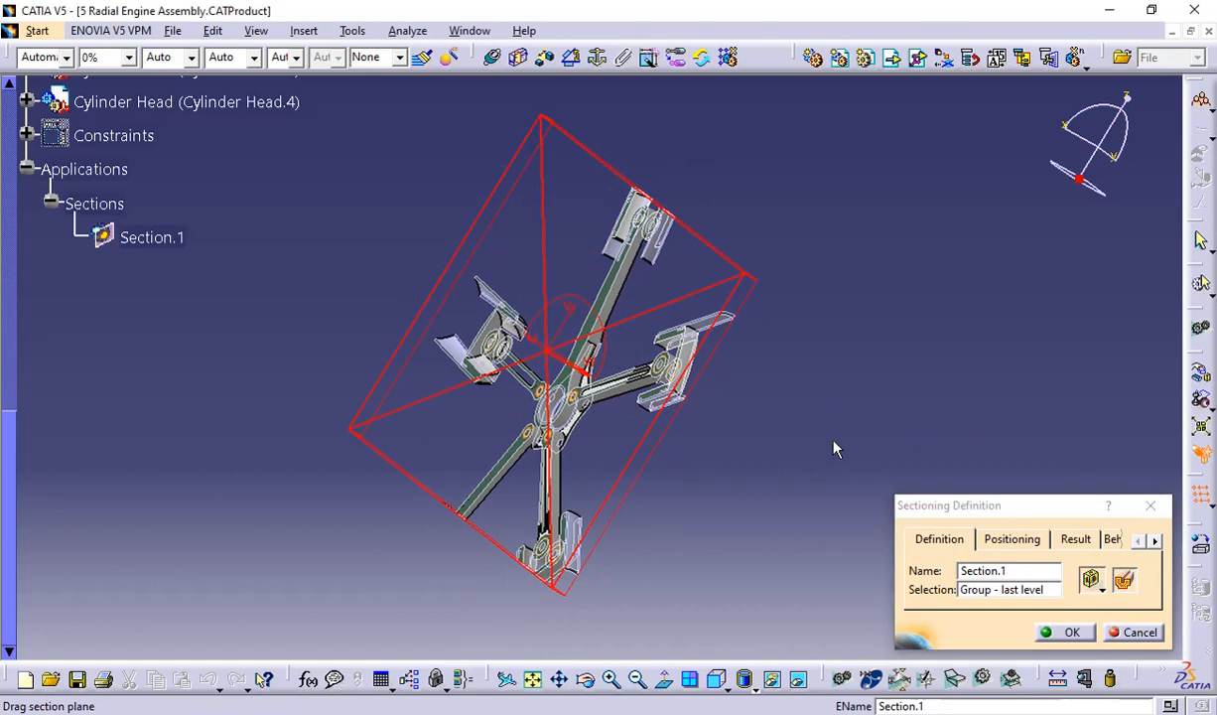
click(1065, 631)
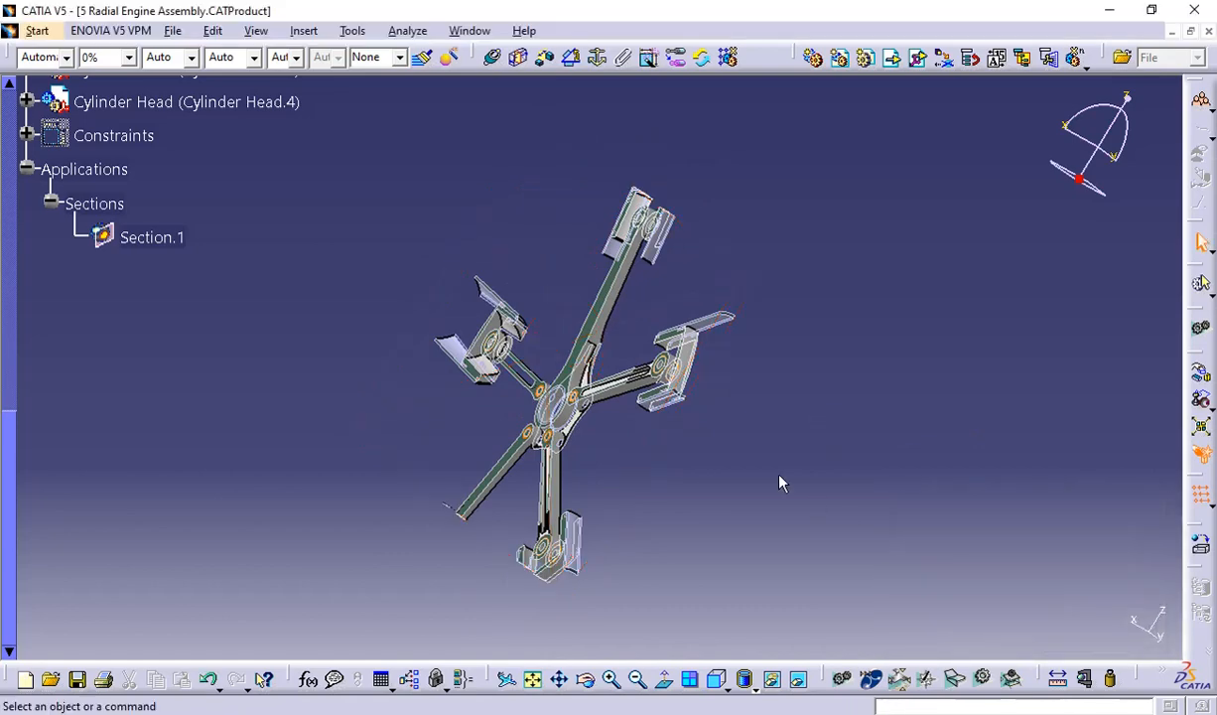
middle_drag(660, 432, 589, 401)
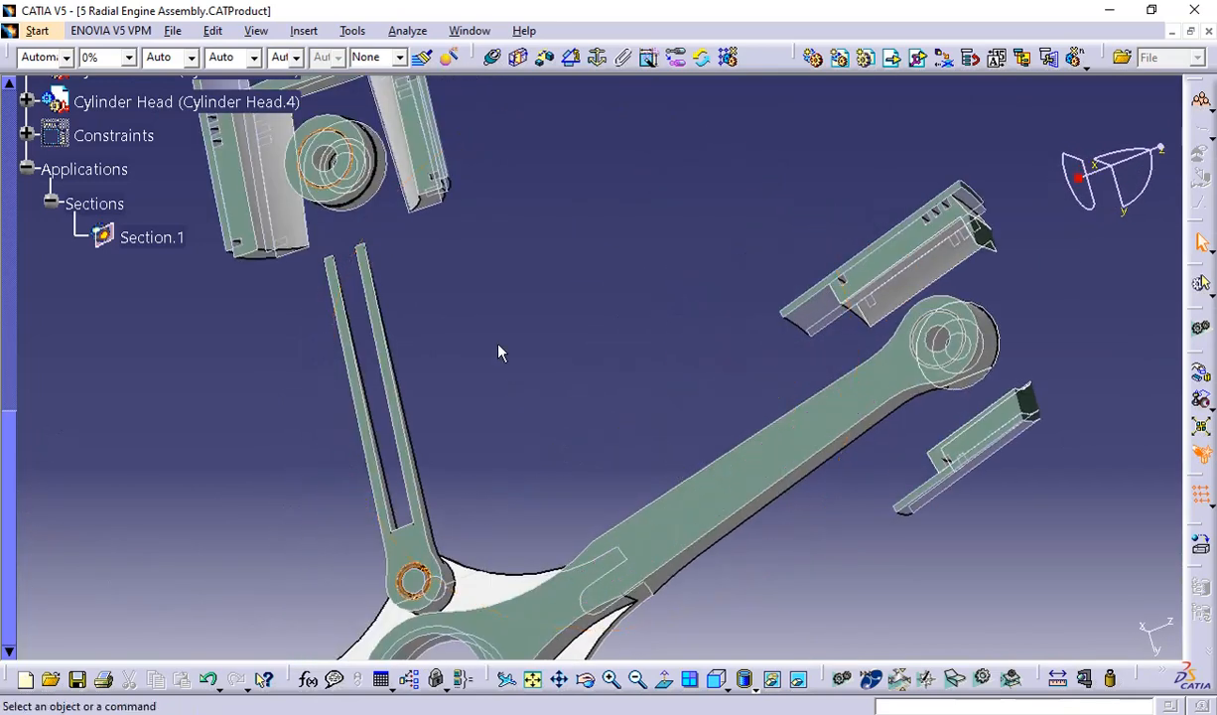
Reopen Section.1, deactivate the box's volume cut and bring up the positioning options with the whole engine in view
double_click(156, 241)
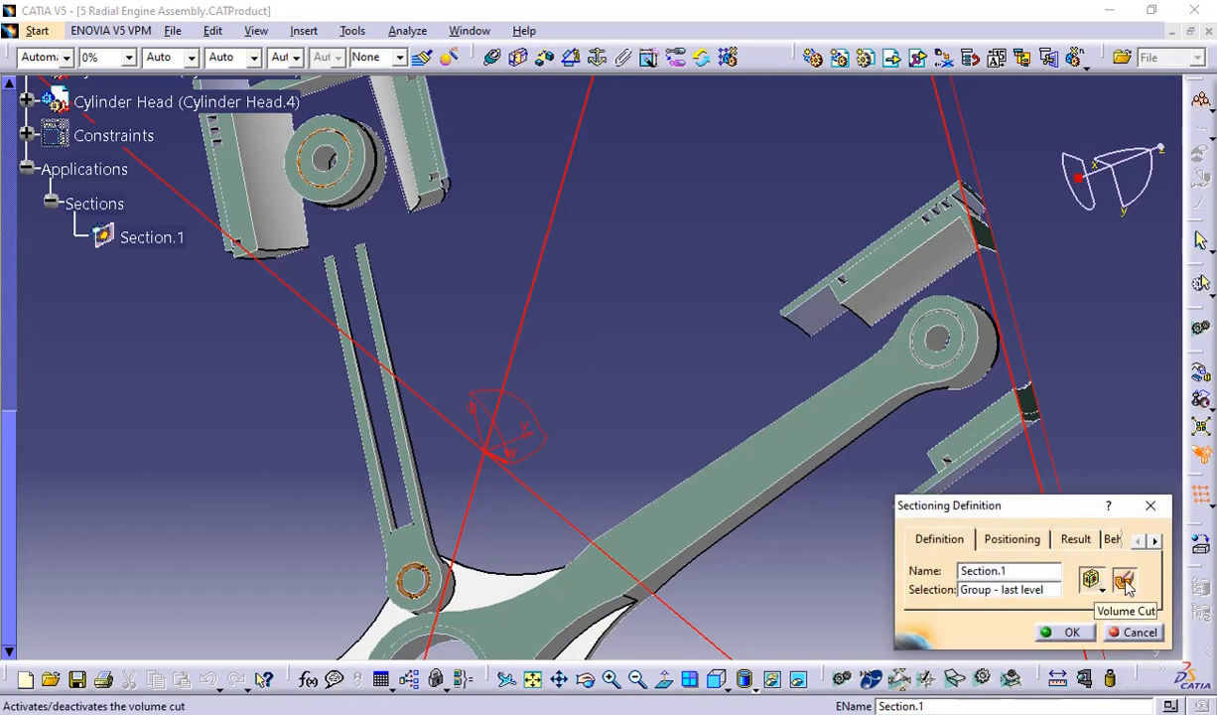
click(1125, 582)
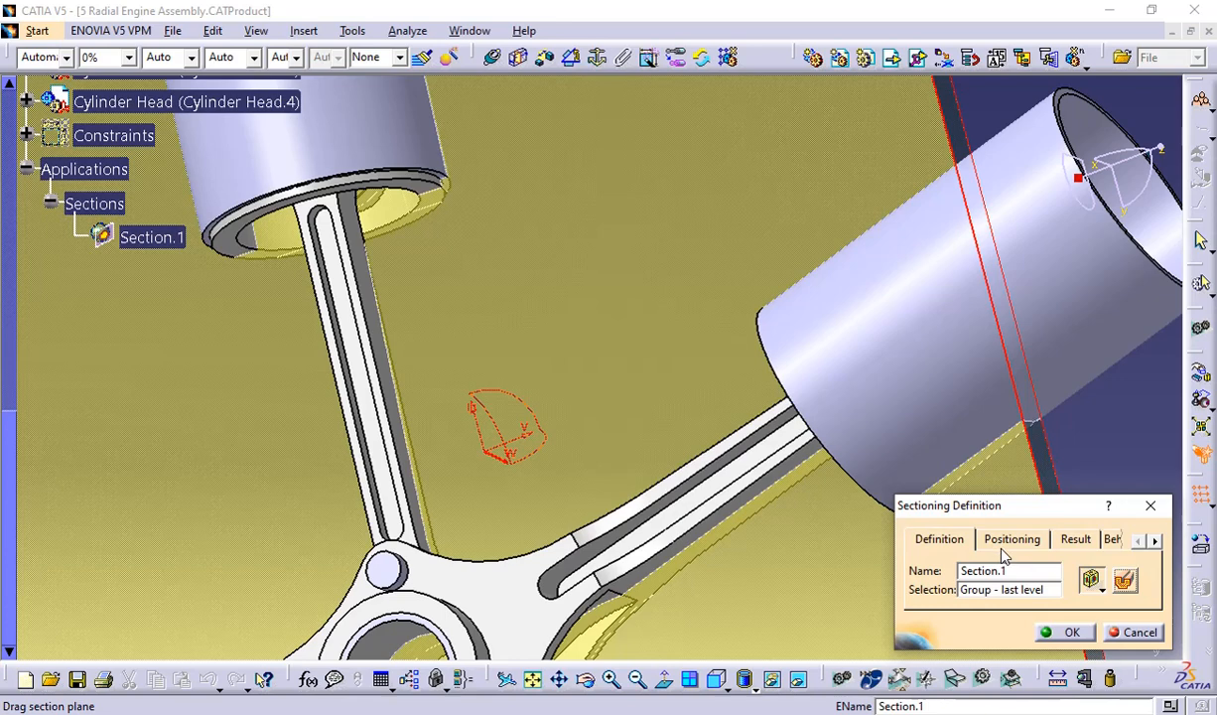
click(1005, 538)
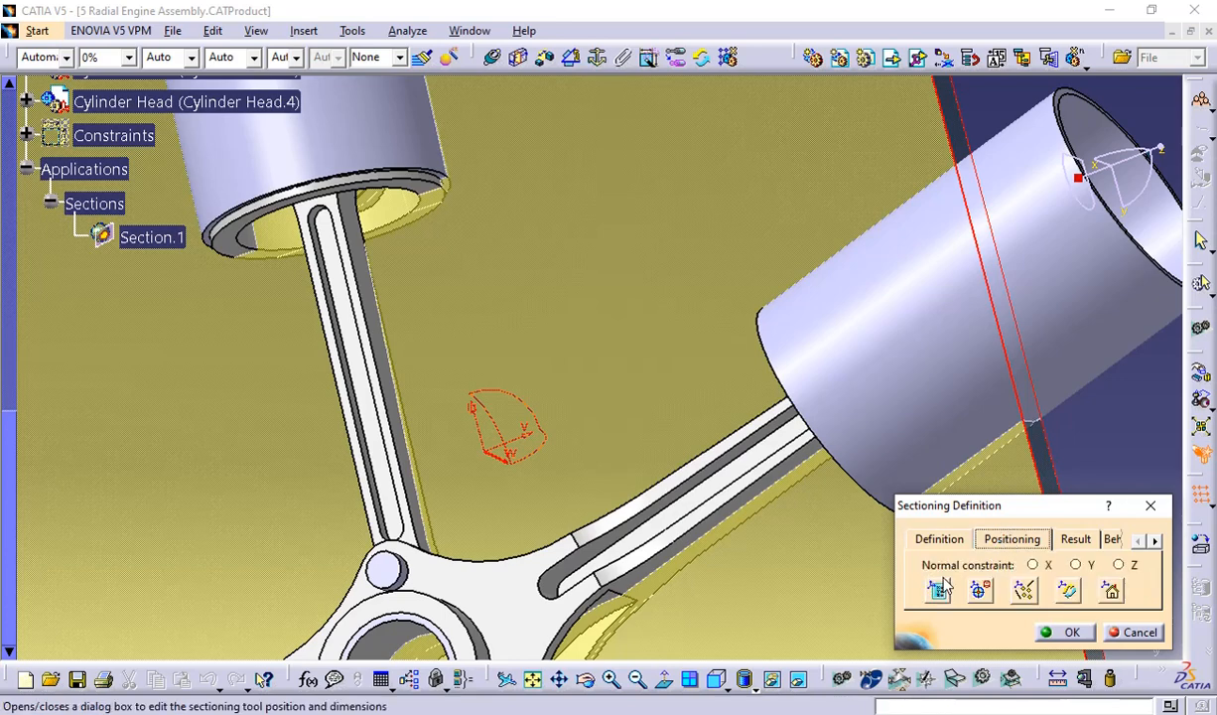
middle_drag(668, 320, 657, 379)
scroll(663, 468, down, 1)
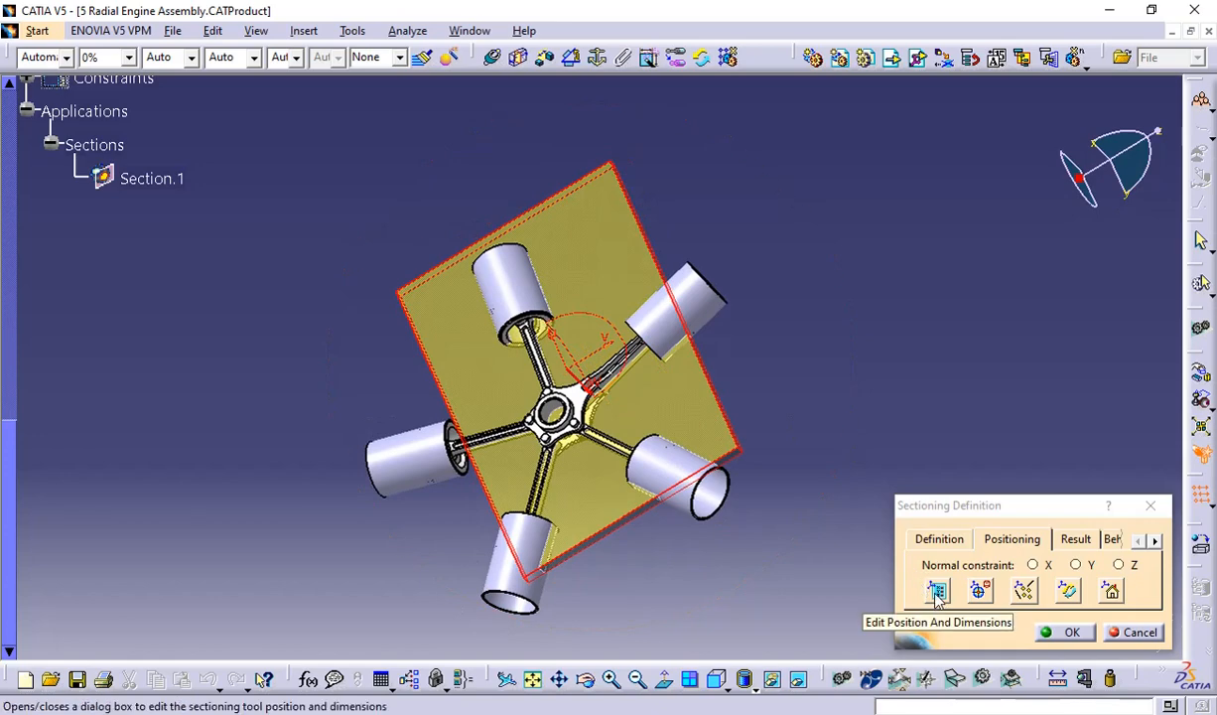
Bring up the maximized section view and review the section box's position and dimension settings
click(1190, 31)
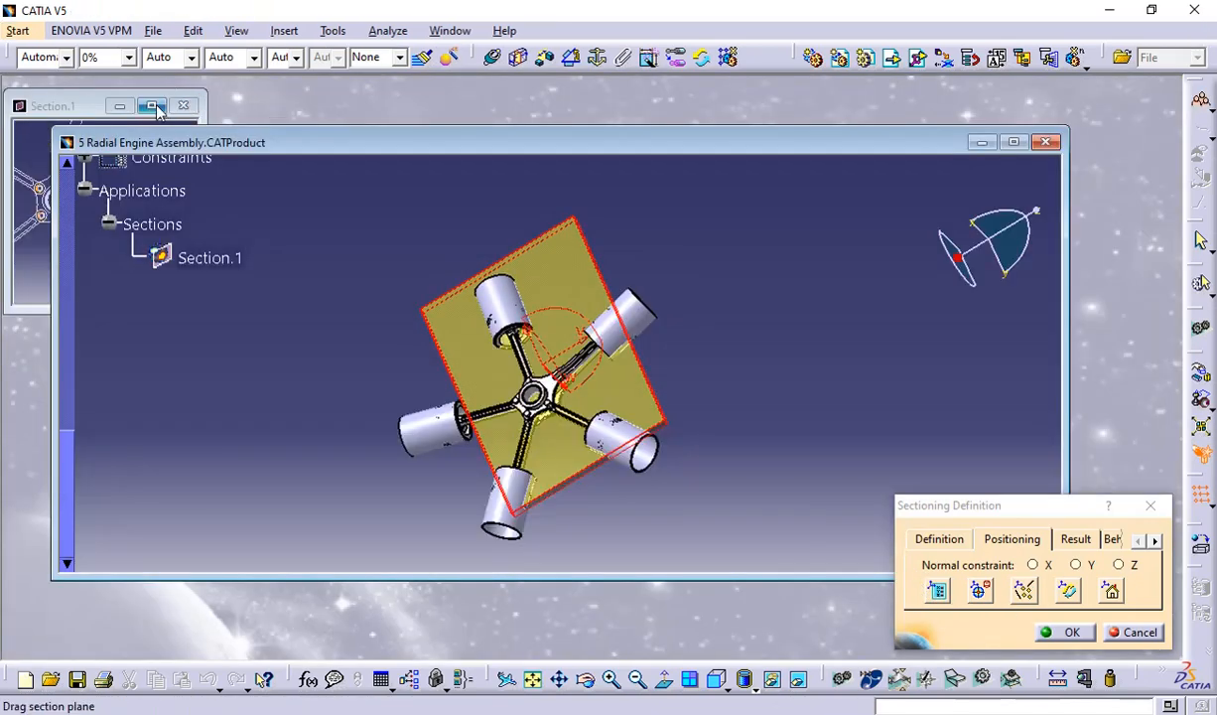
click(152, 106)
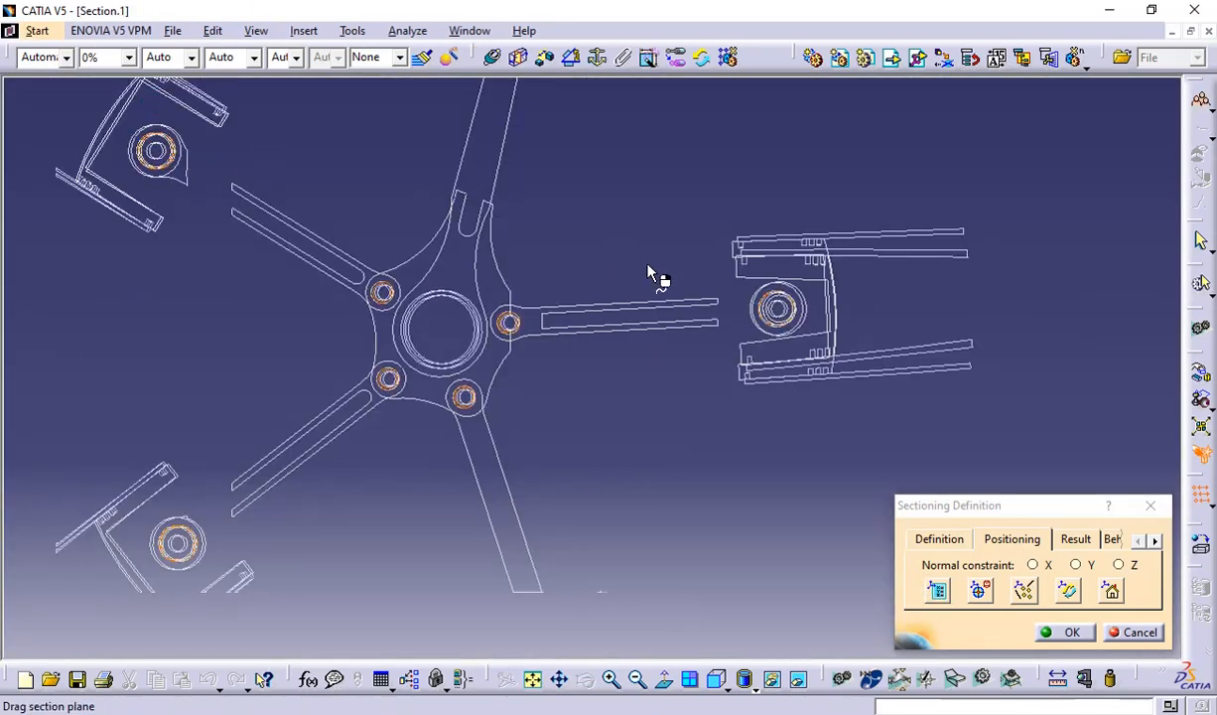
ctrl+middle_drag(652, 272, 749, 407)
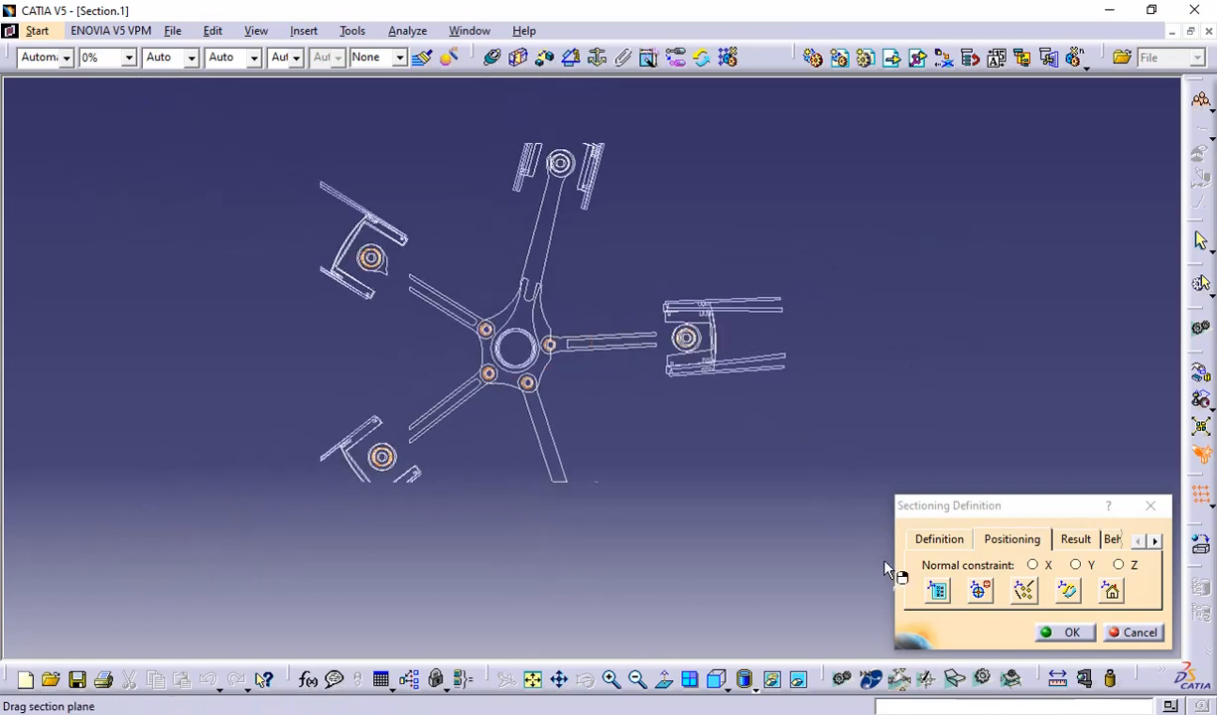
click(937, 591)
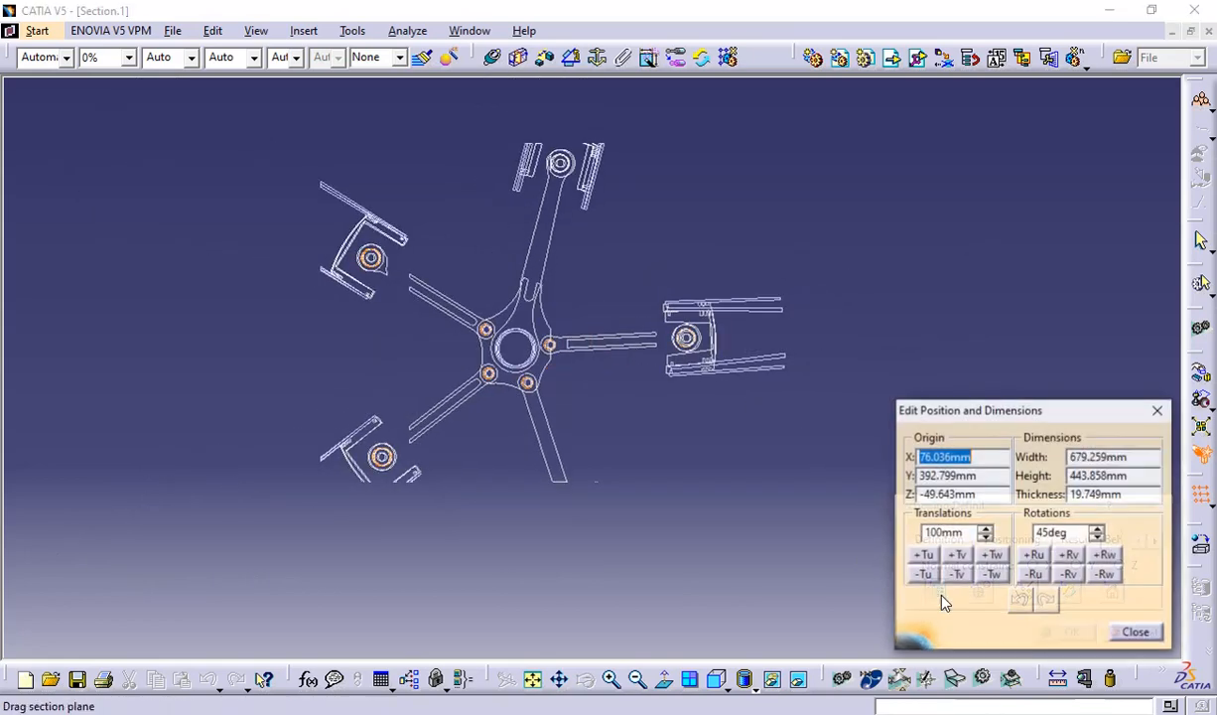
click(1121, 629)
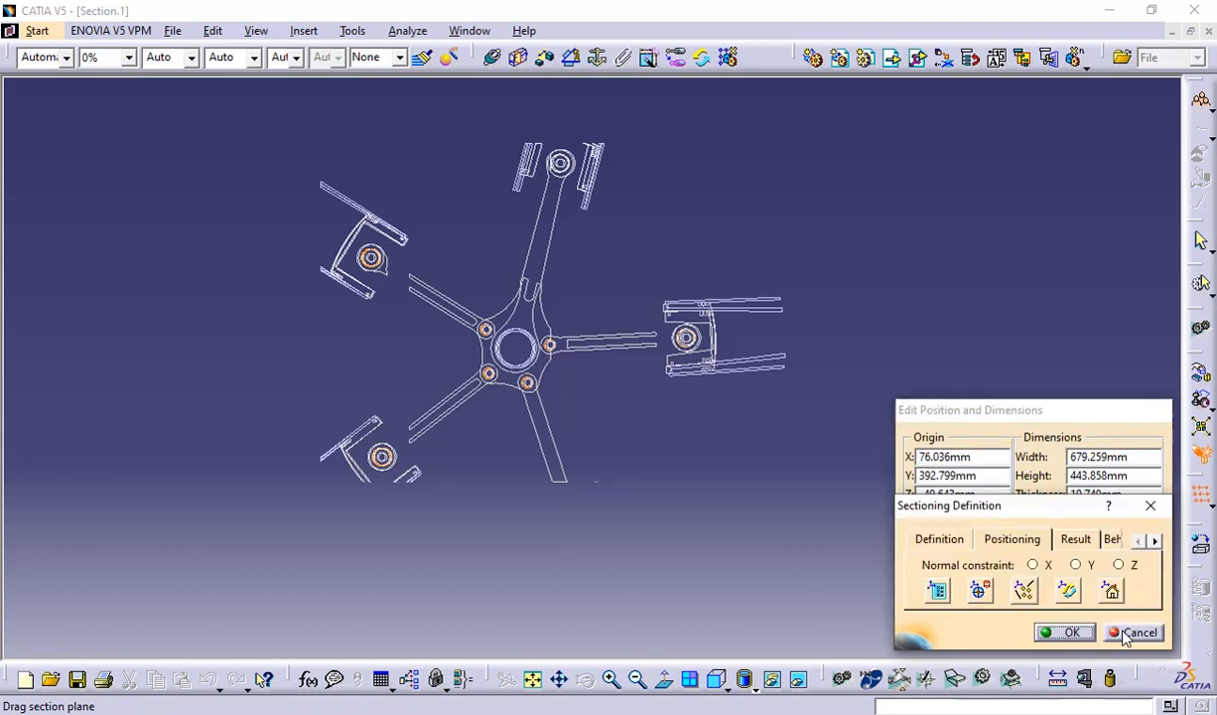
Try the Geometrical Target and Positioning by 2/3 Selections options for the section box, with the assembly view maximized
click(980, 591)
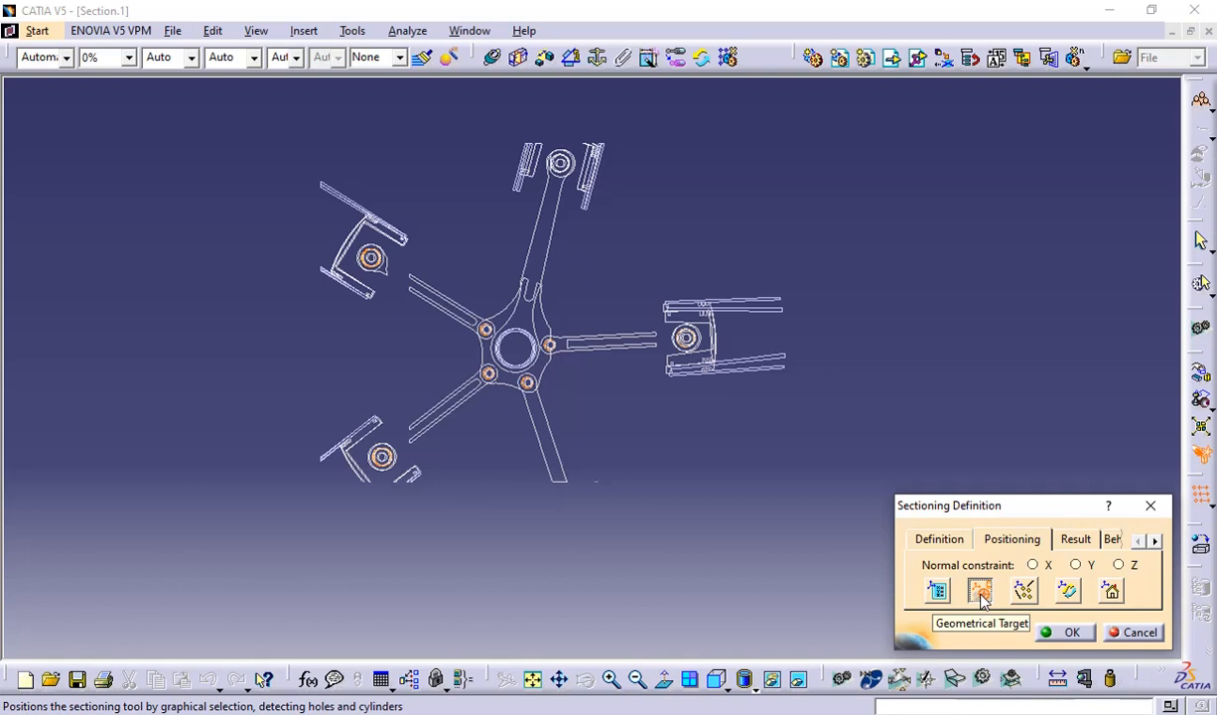
click(1025, 592)
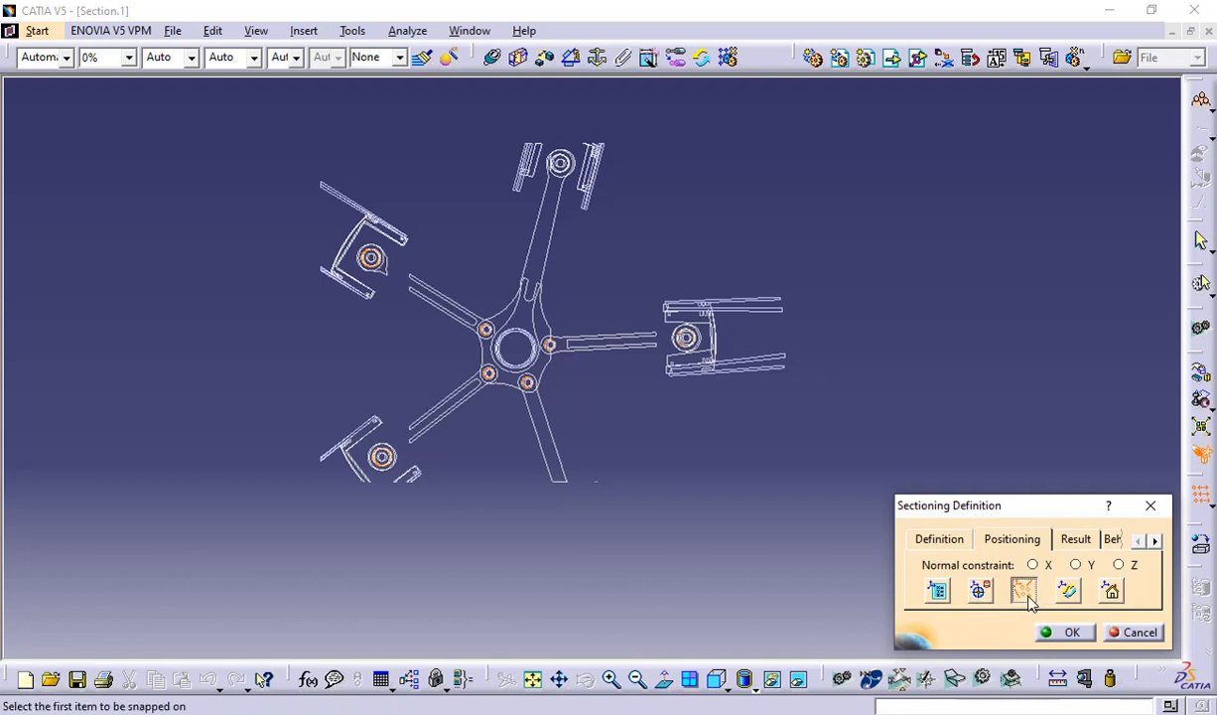
click(1191, 31)
click(1012, 143)
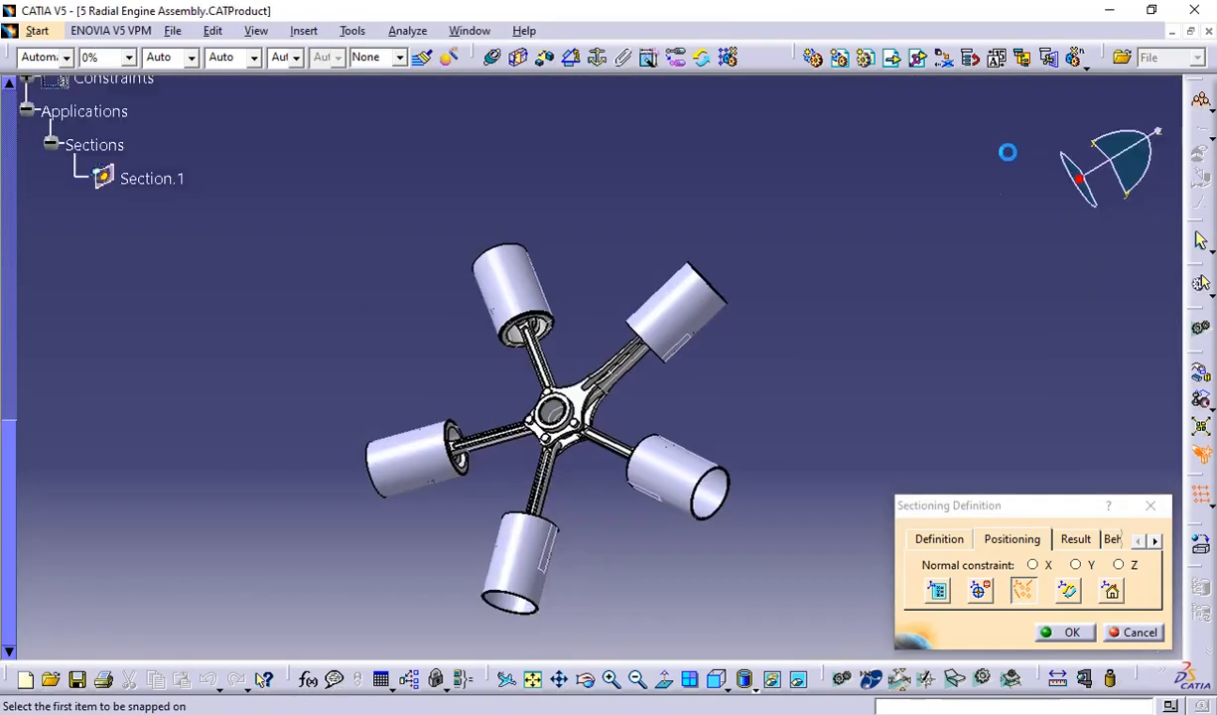
click(979, 593)
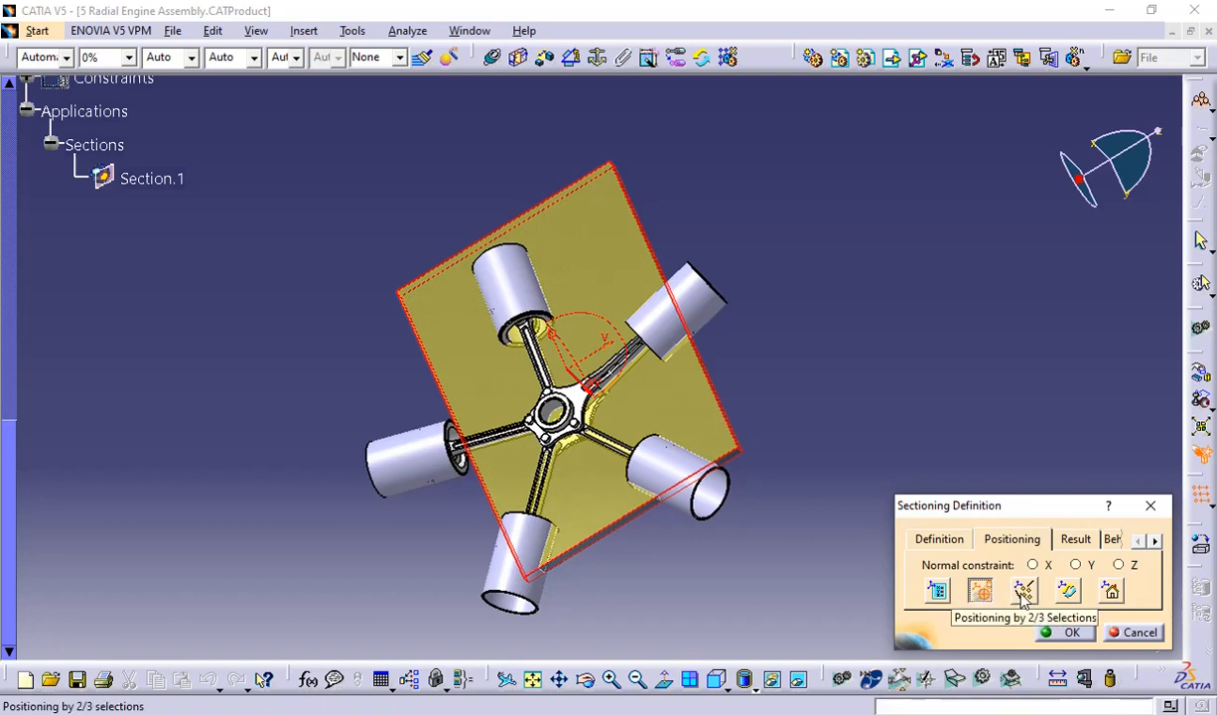
click(1023, 592)
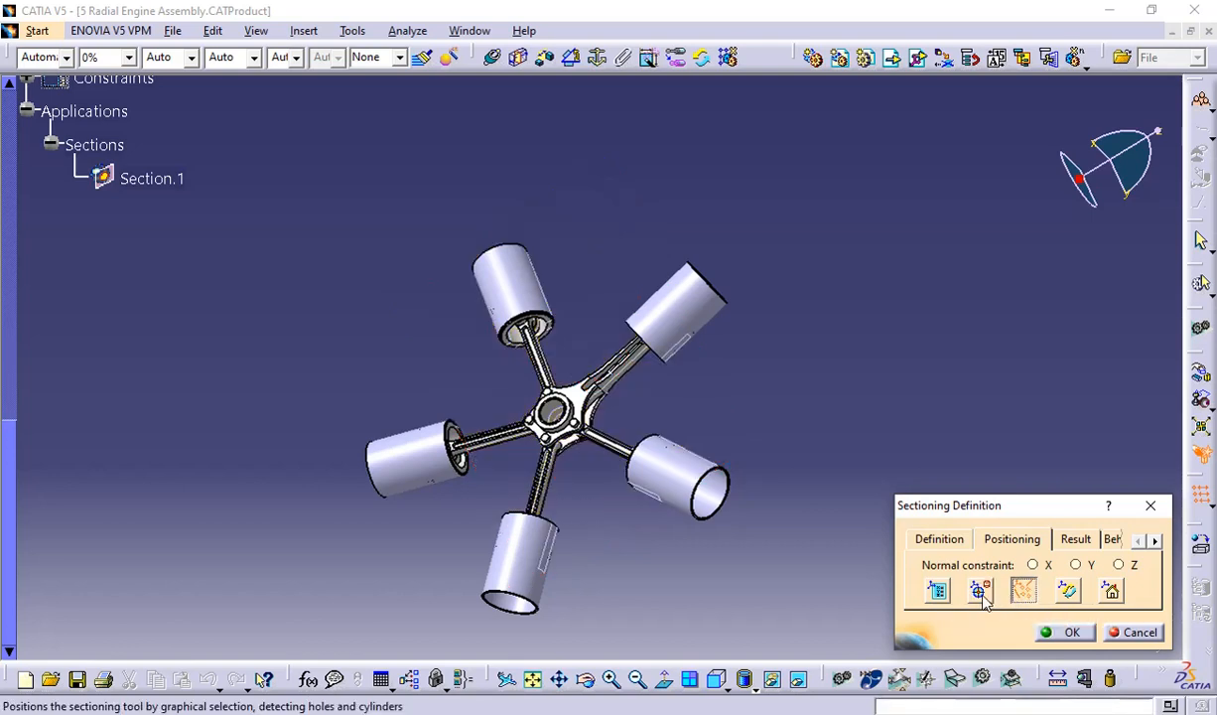
click(979, 592)
click(979, 593)
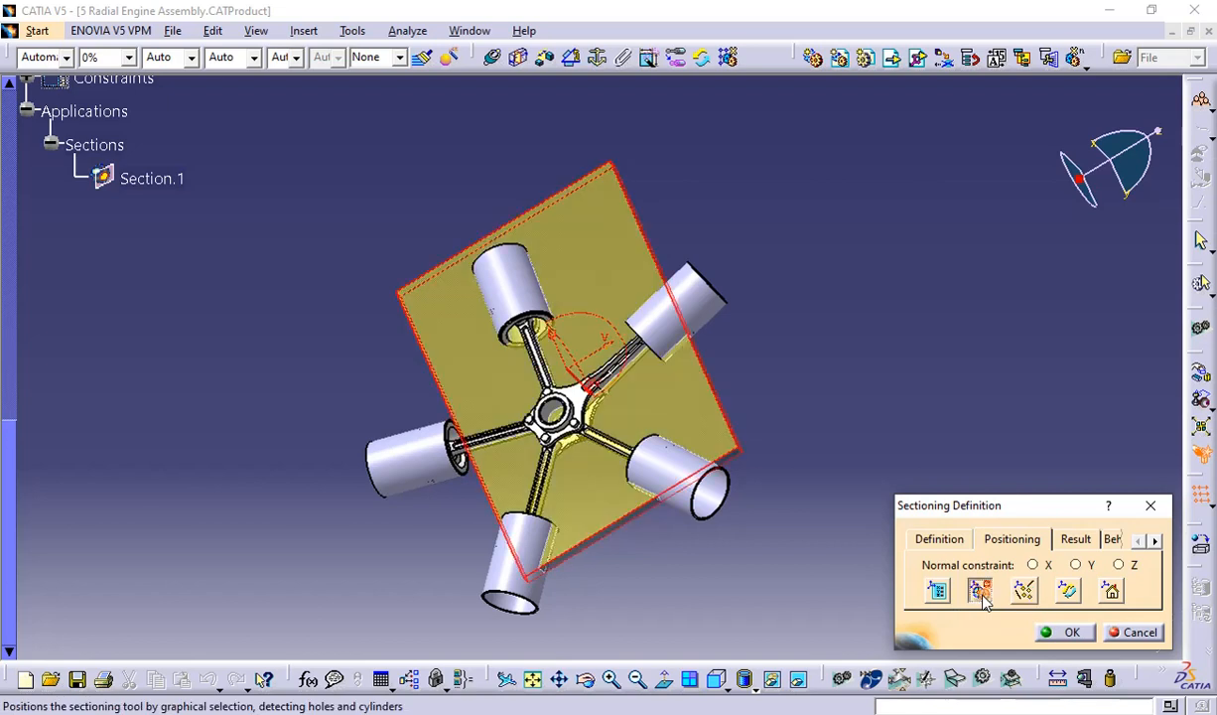
click(1025, 592)
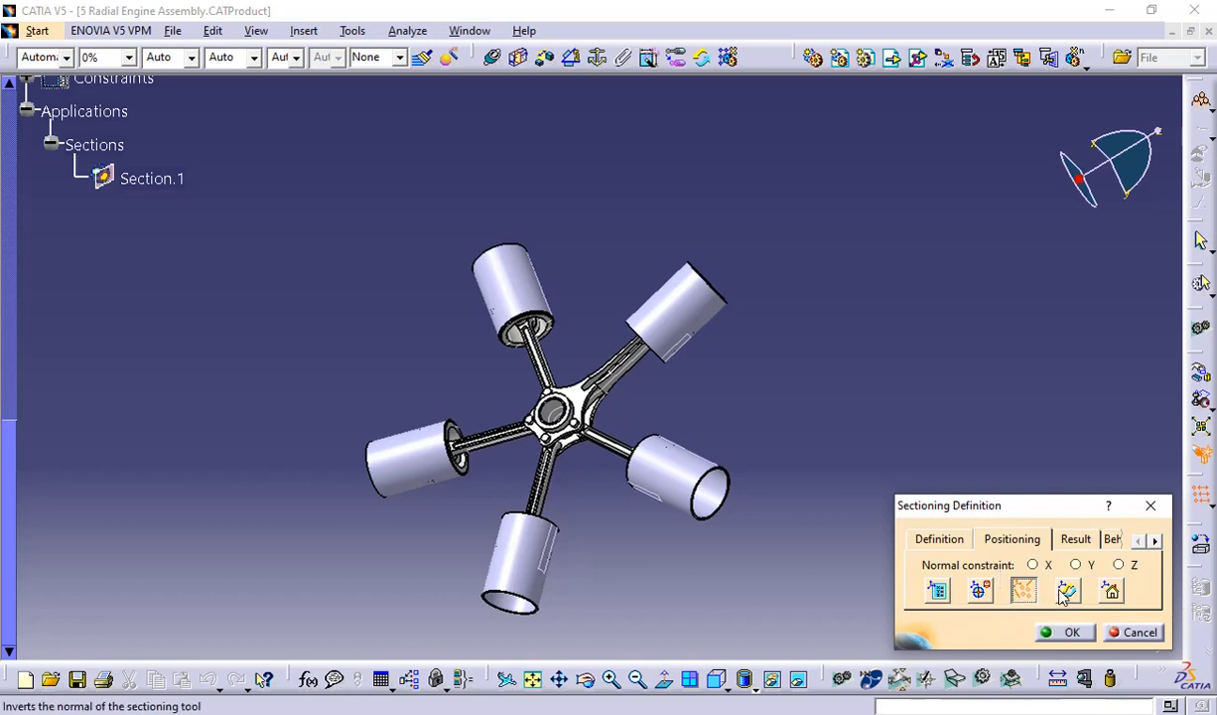
Invert the section box's normal several times
click(1064, 592)
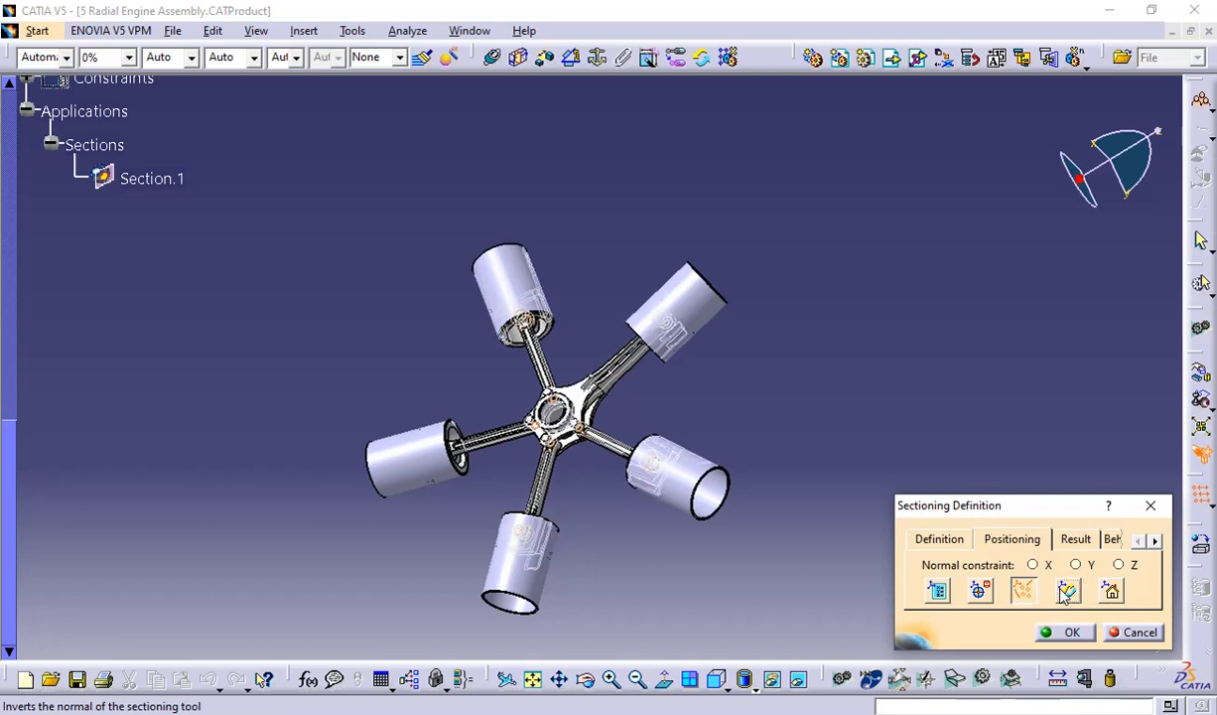
click(1064, 592)
click(1064, 593)
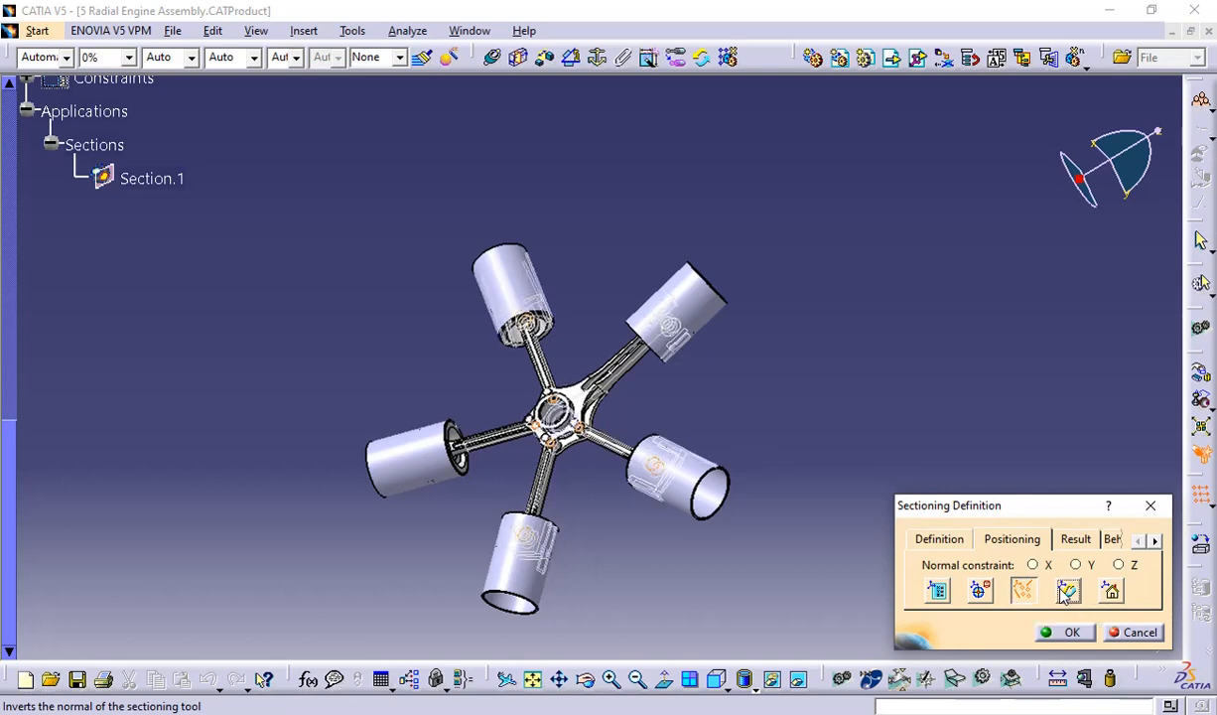
click(1064, 592)
click(1064, 592)
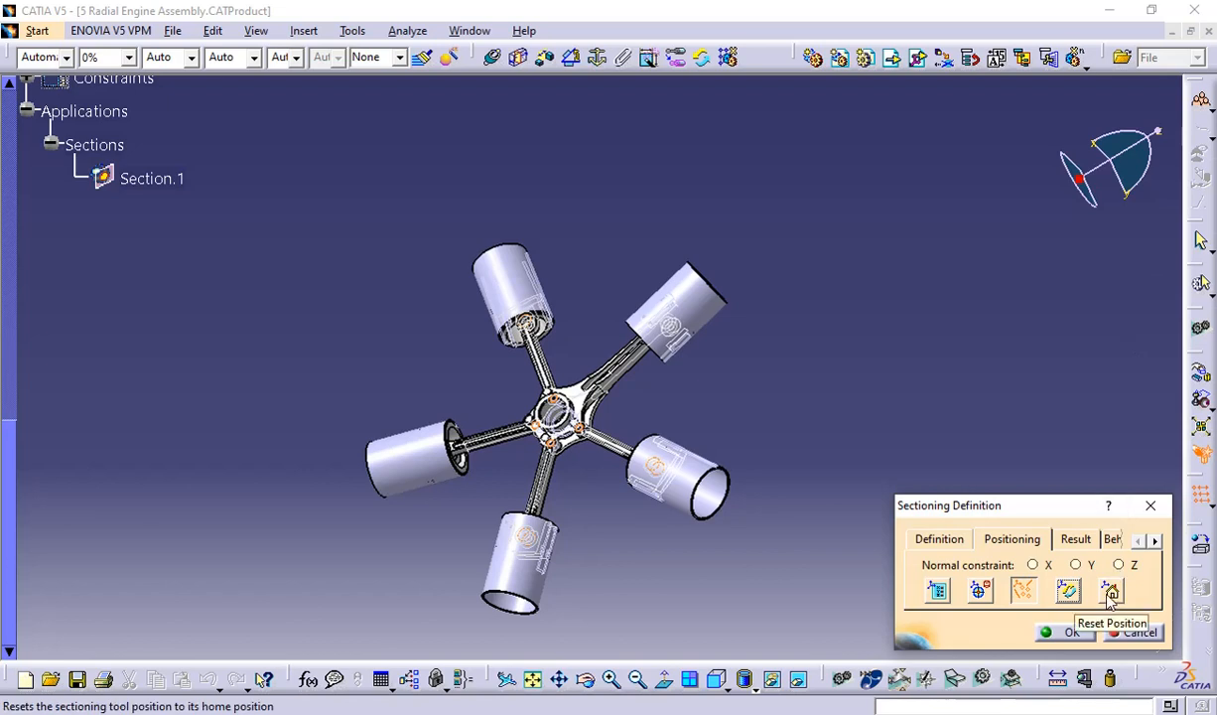
Try the X and Y normal constraints, and enlarge the floating Section.1 window to inspect the Y section up close
click(1035, 566)
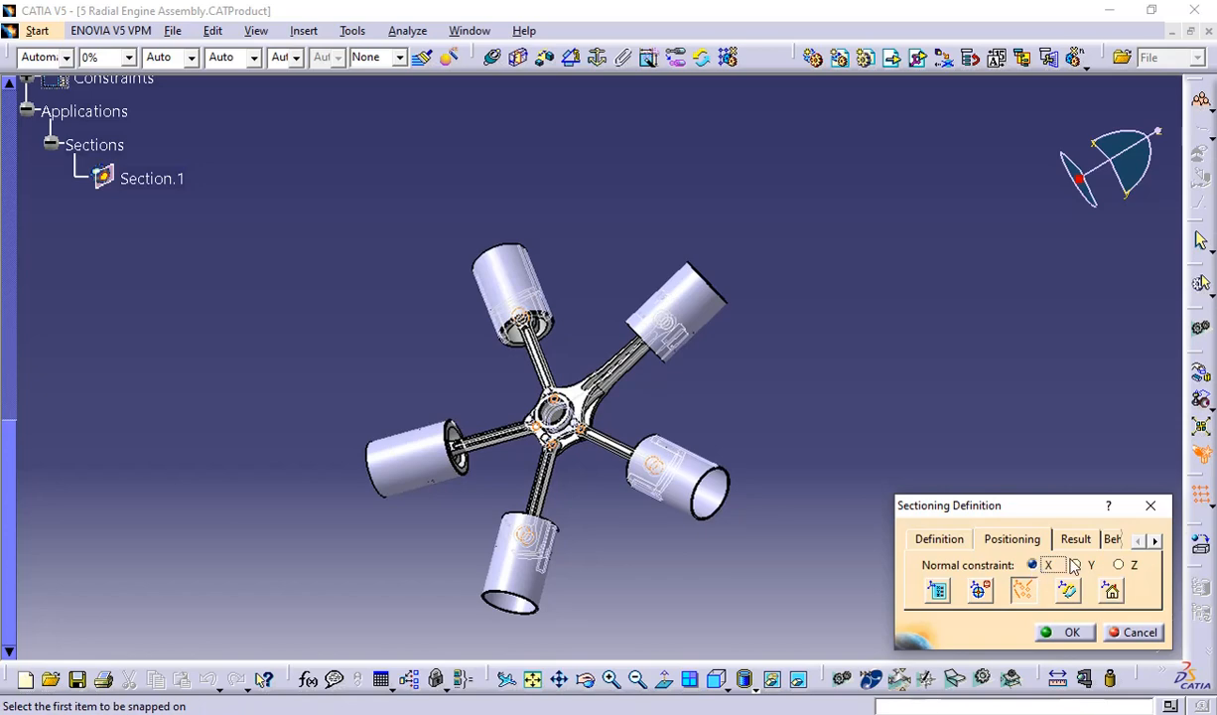
click(1076, 564)
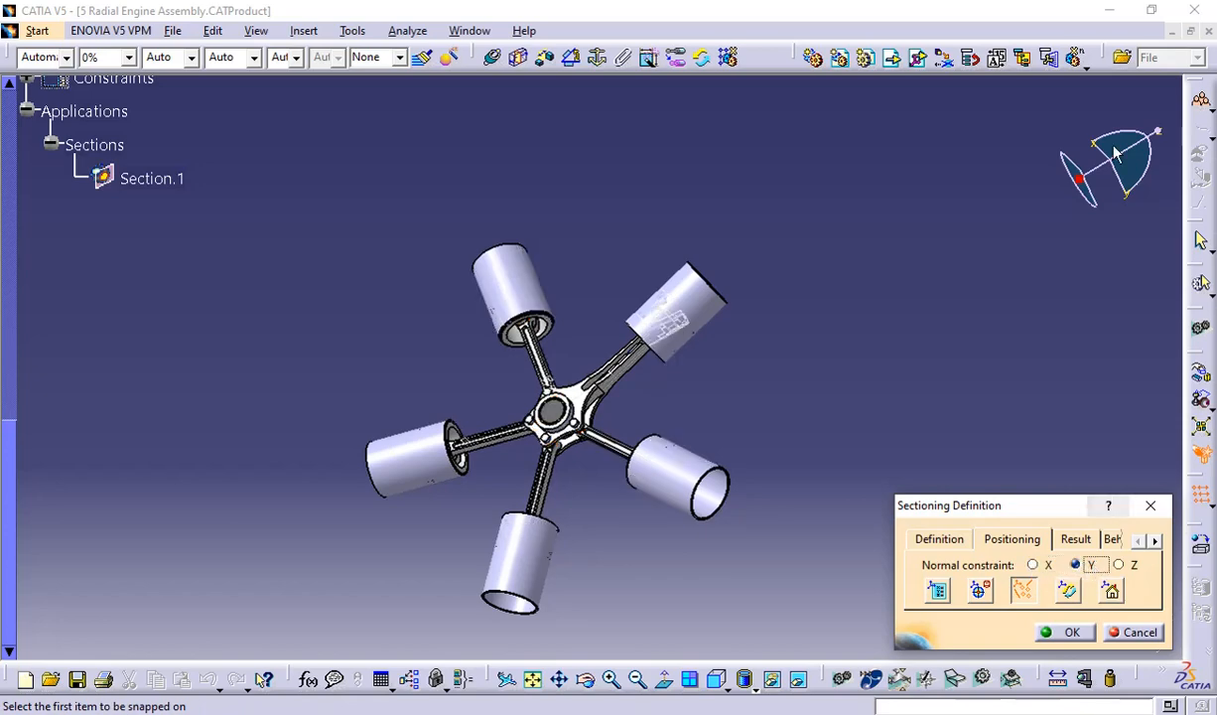
click(1187, 31)
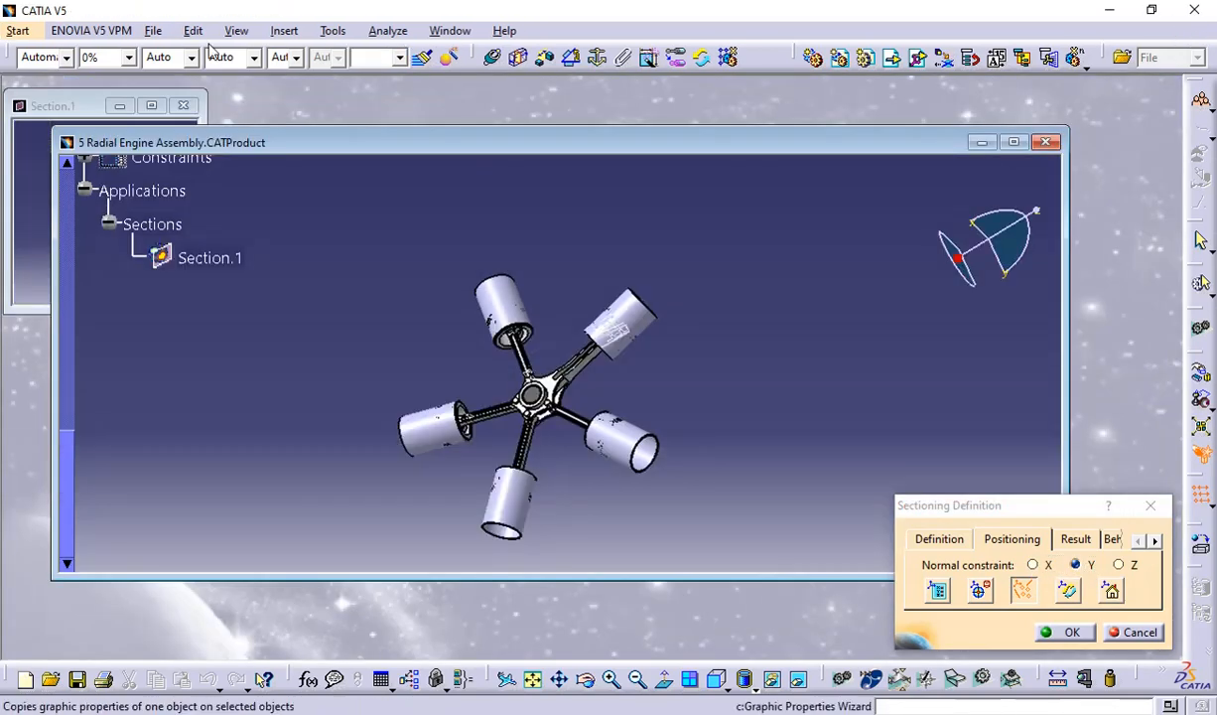
drag(73, 105, 268, 107)
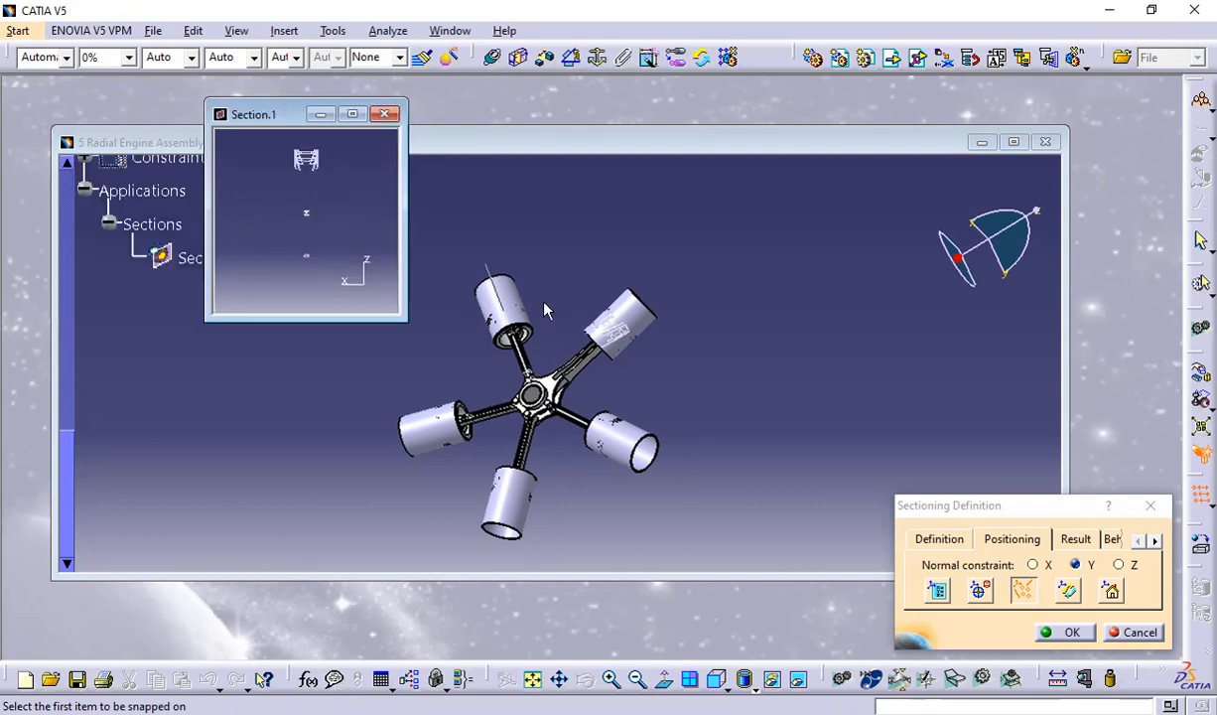
drag(402, 203, 843, 208)
drag(380, 318, 380, 519)
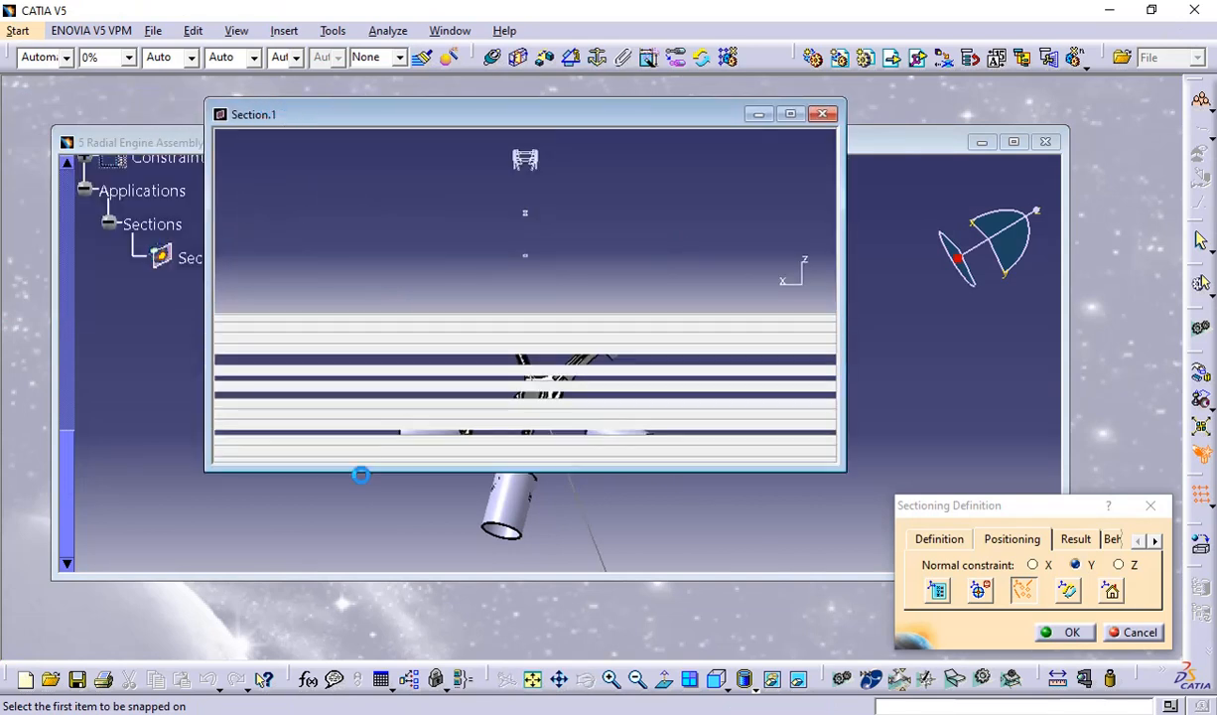
middle_drag(680, 375, 779, 424)
click(583, 434)
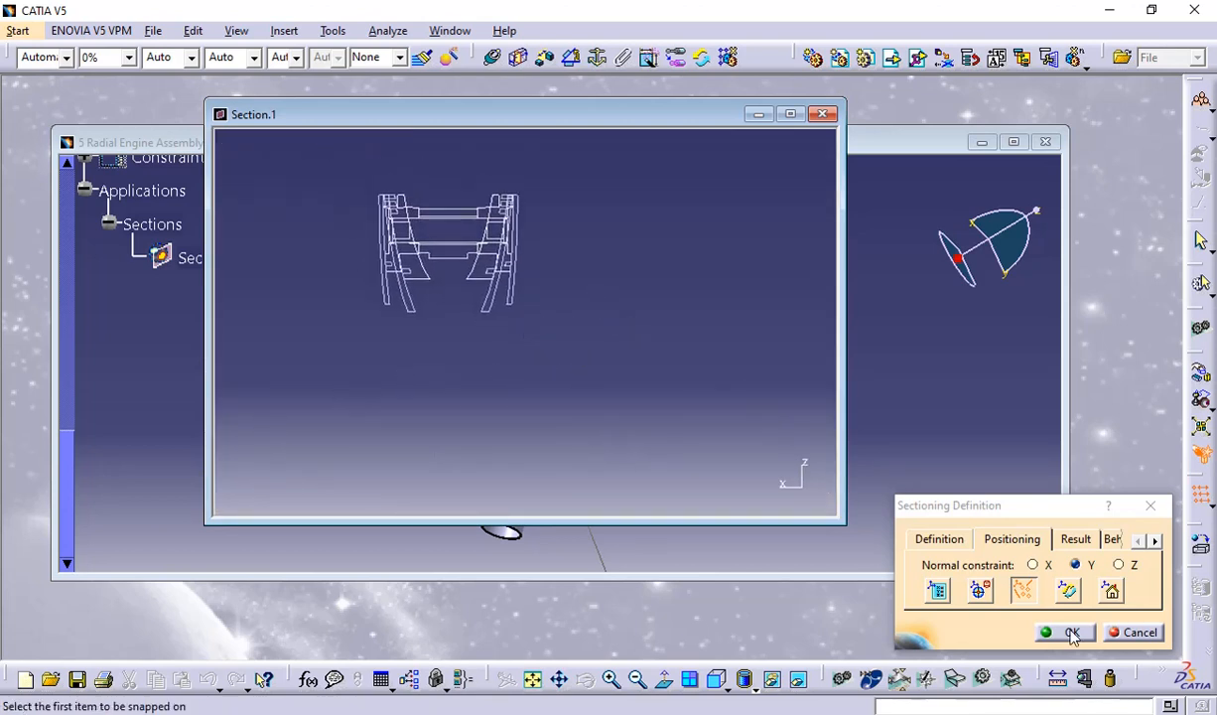
Compare the X, Y and Z normal constraints in the section view, ending on X
click(1033, 564)
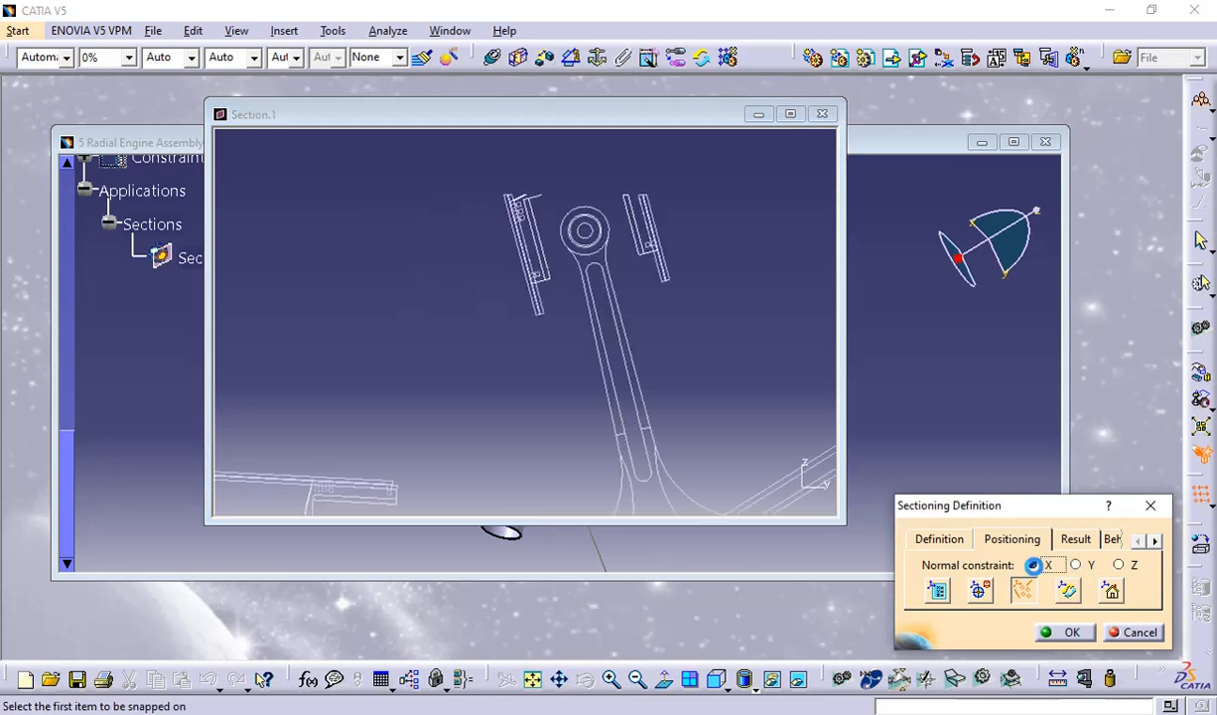
click(646, 417)
middle_drag(646, 422, 594, 443)
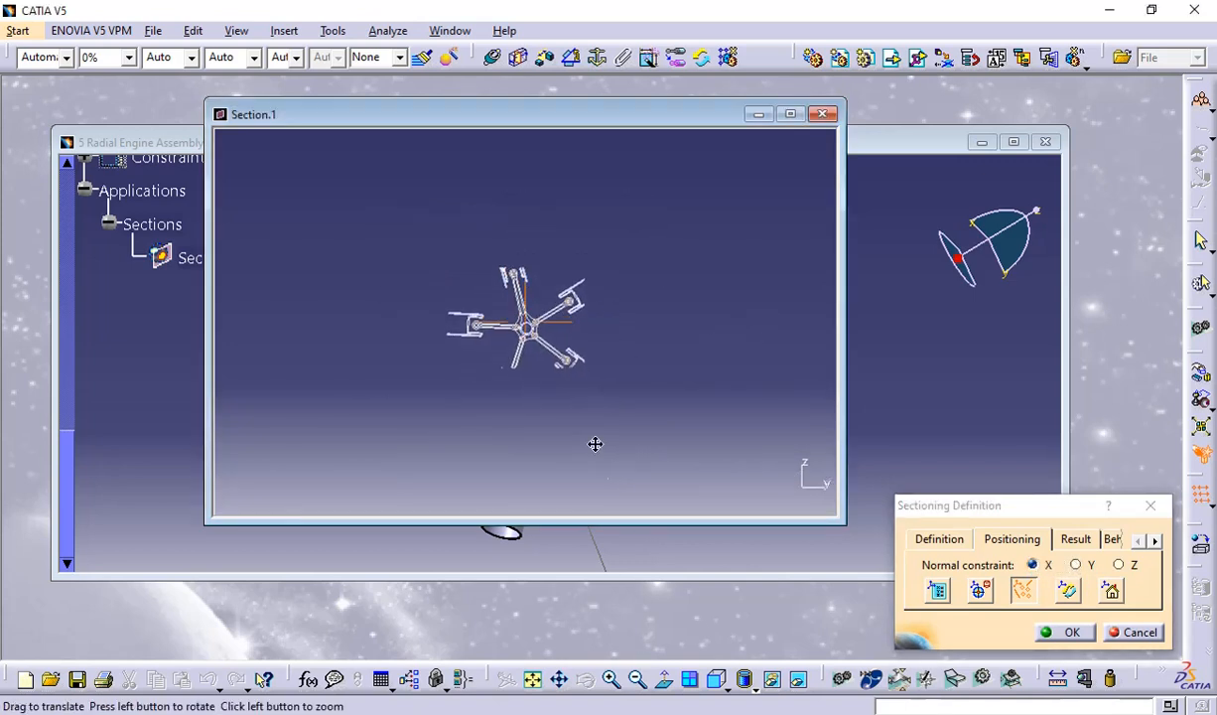
click(1079, 564)
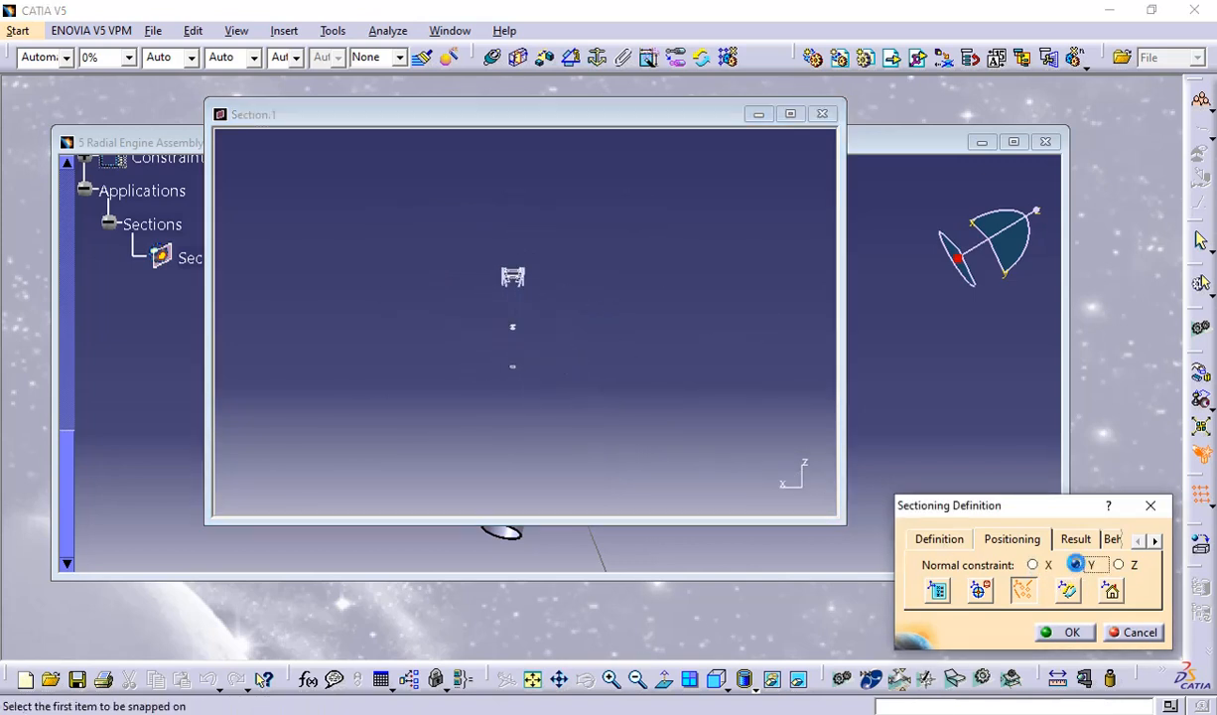
click(1118, 564)
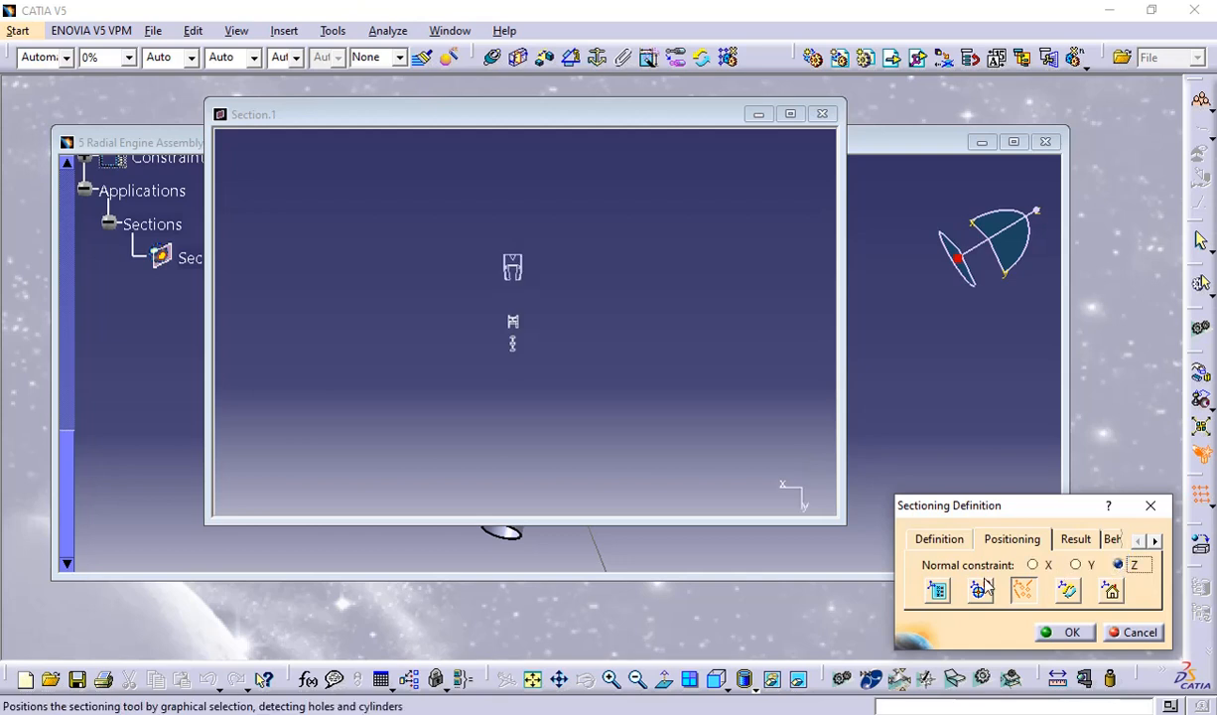
click(1032, 565)
Bring up the grid settings for the section result, examine the grid over the engine section and close the settings
click(1073, 539)
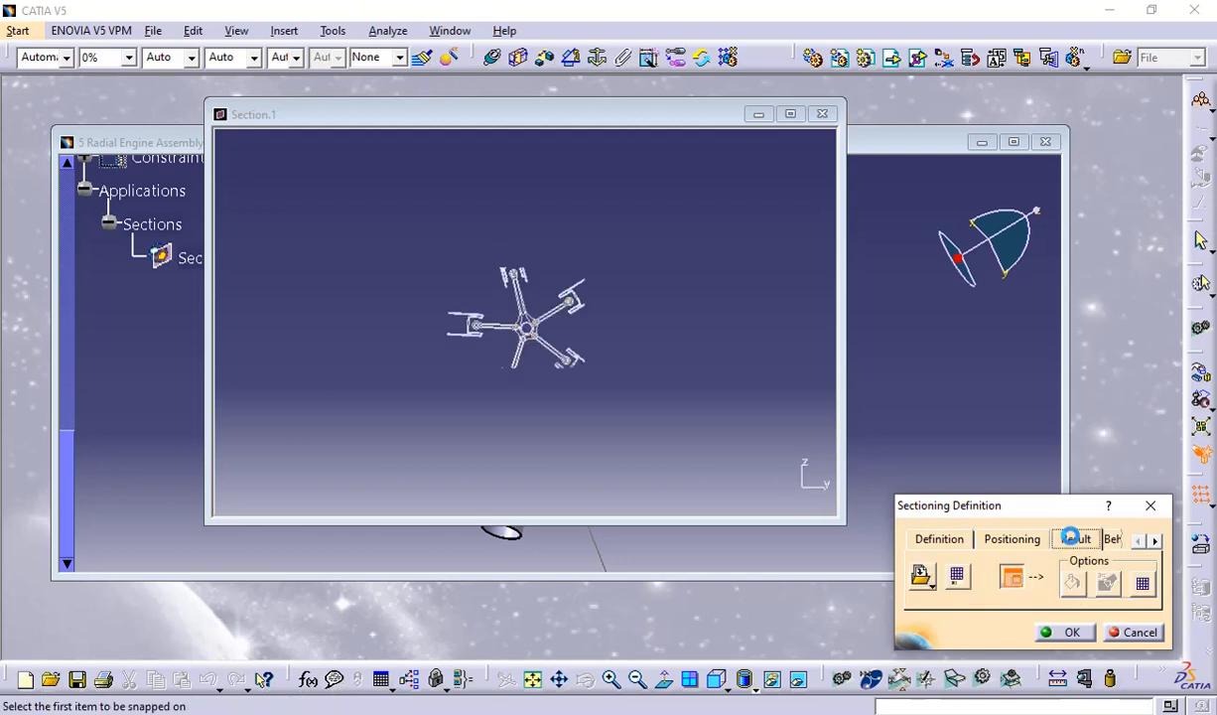
click(956, 575)
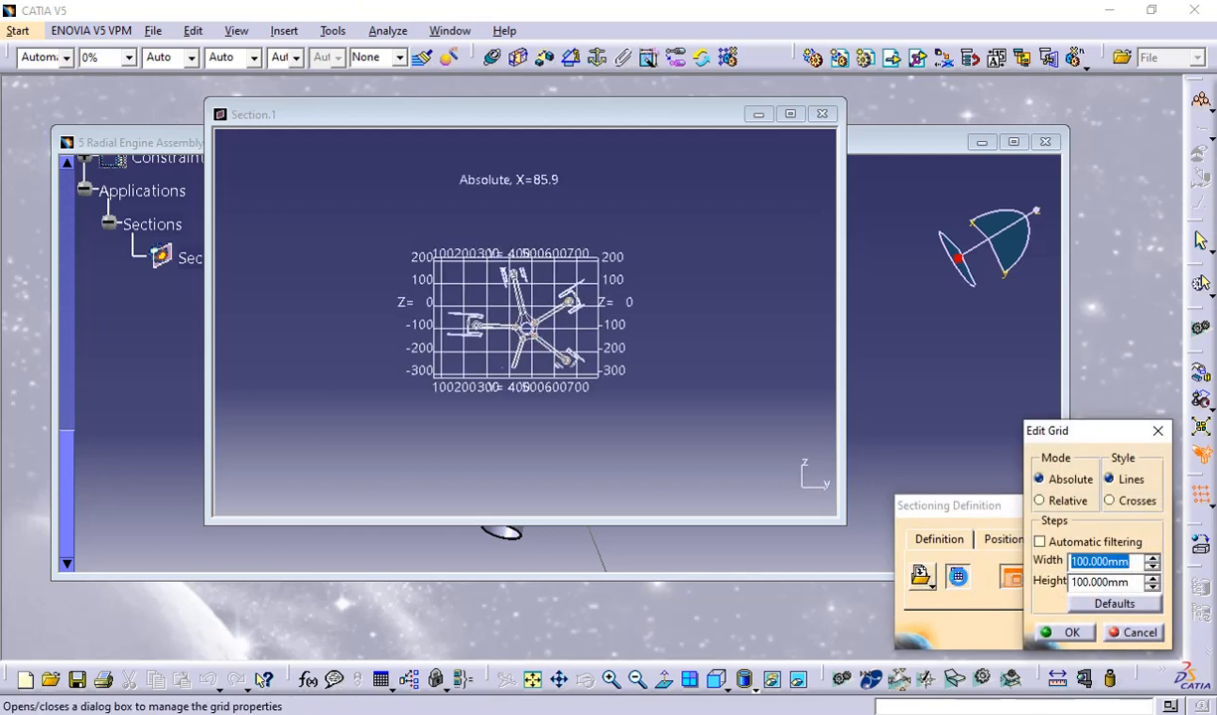
middle_drag(425, 370, 491, 243)
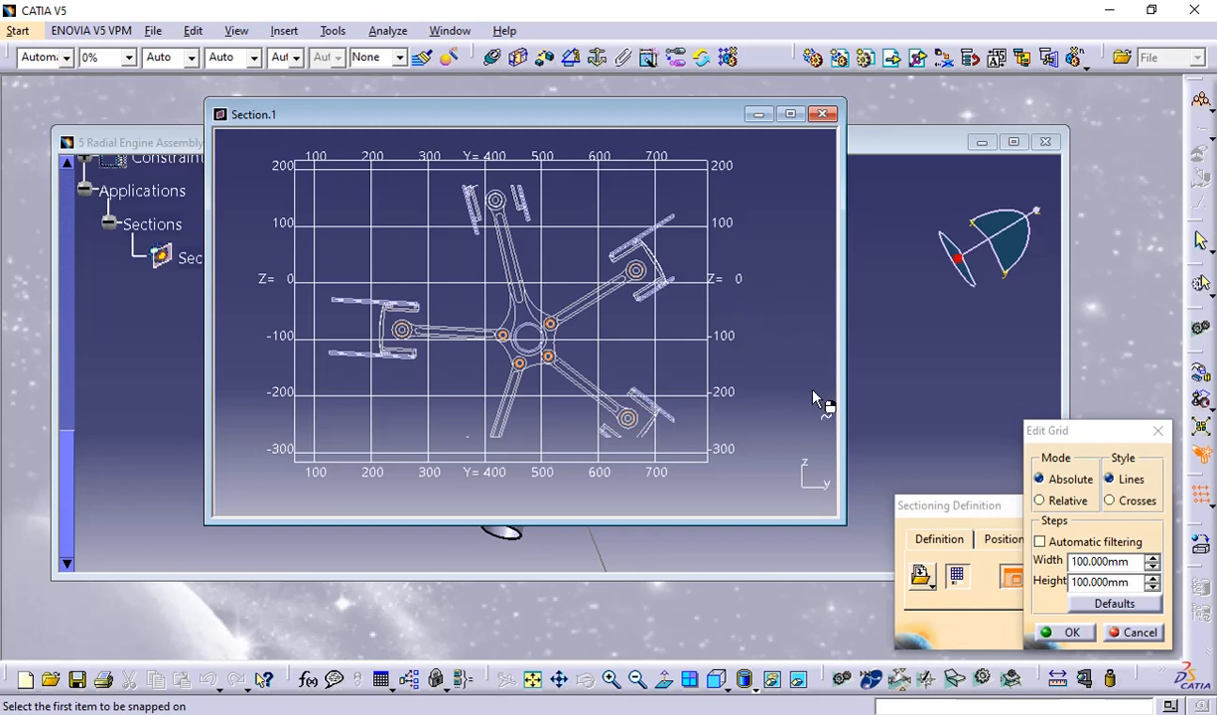
click(1161, 432)
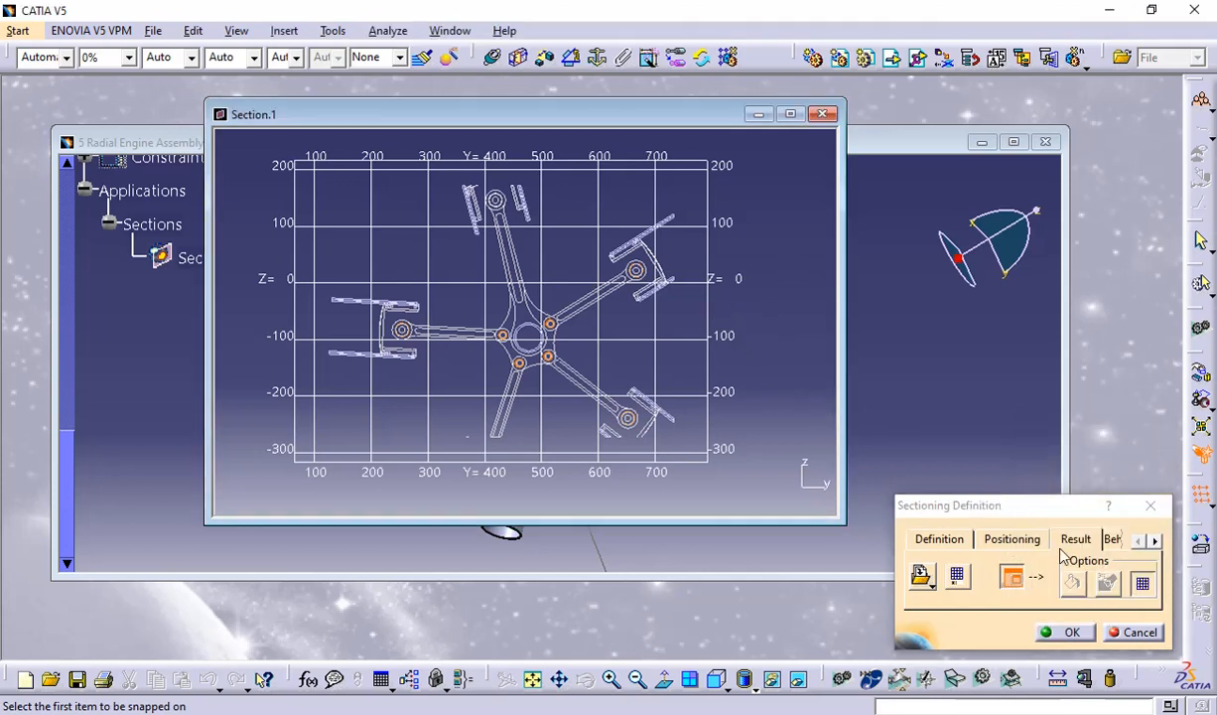
Toggle the separate section results window and review the Behavior options for updating or freezing the section
click(1010, 579)
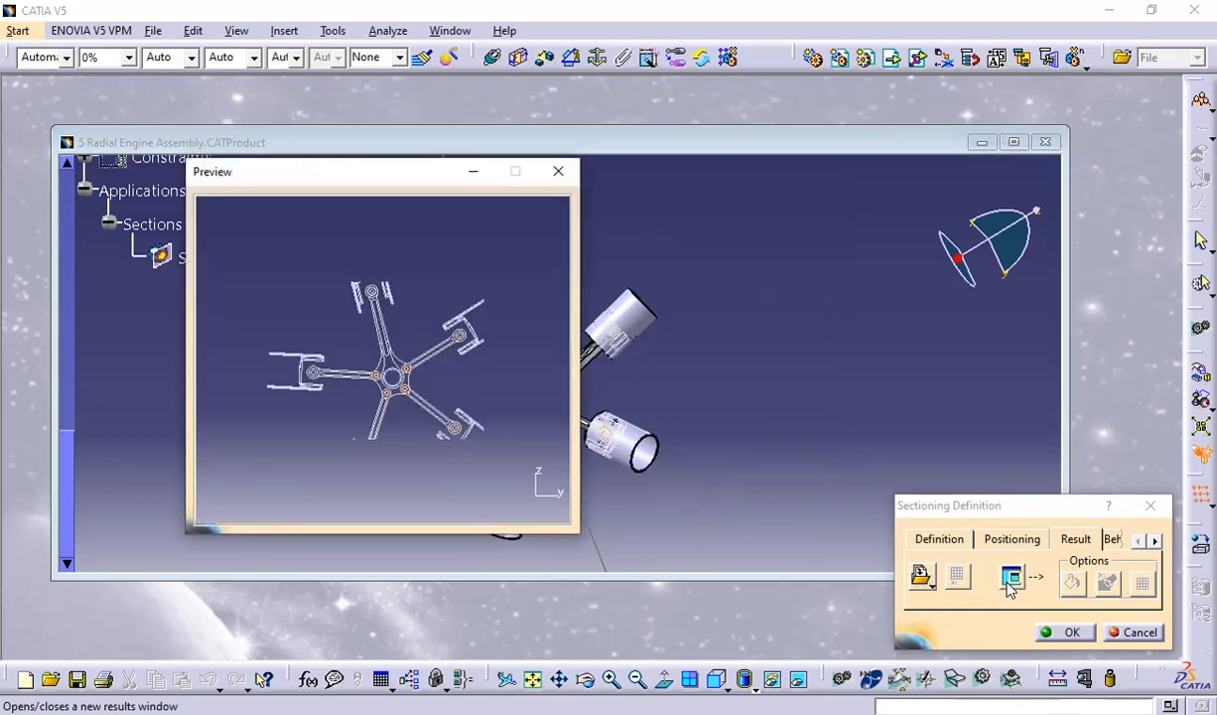
click(1009, 578)
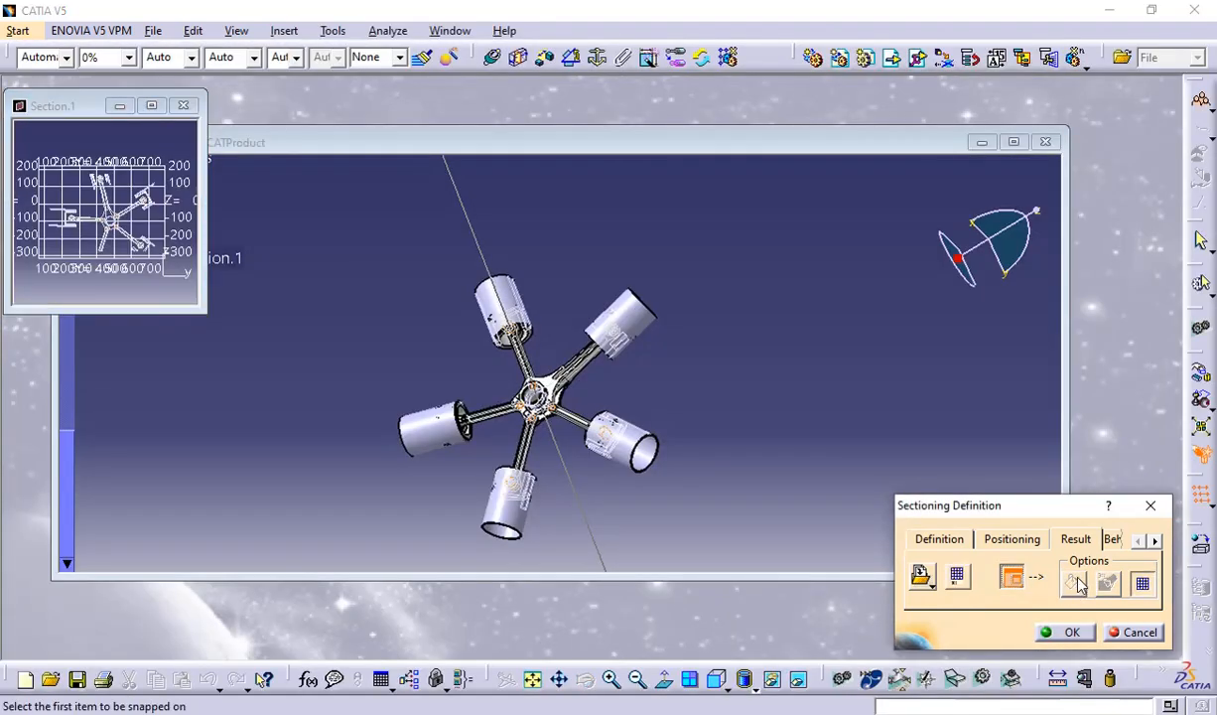
click(1154, 538)
click(1065, 544)
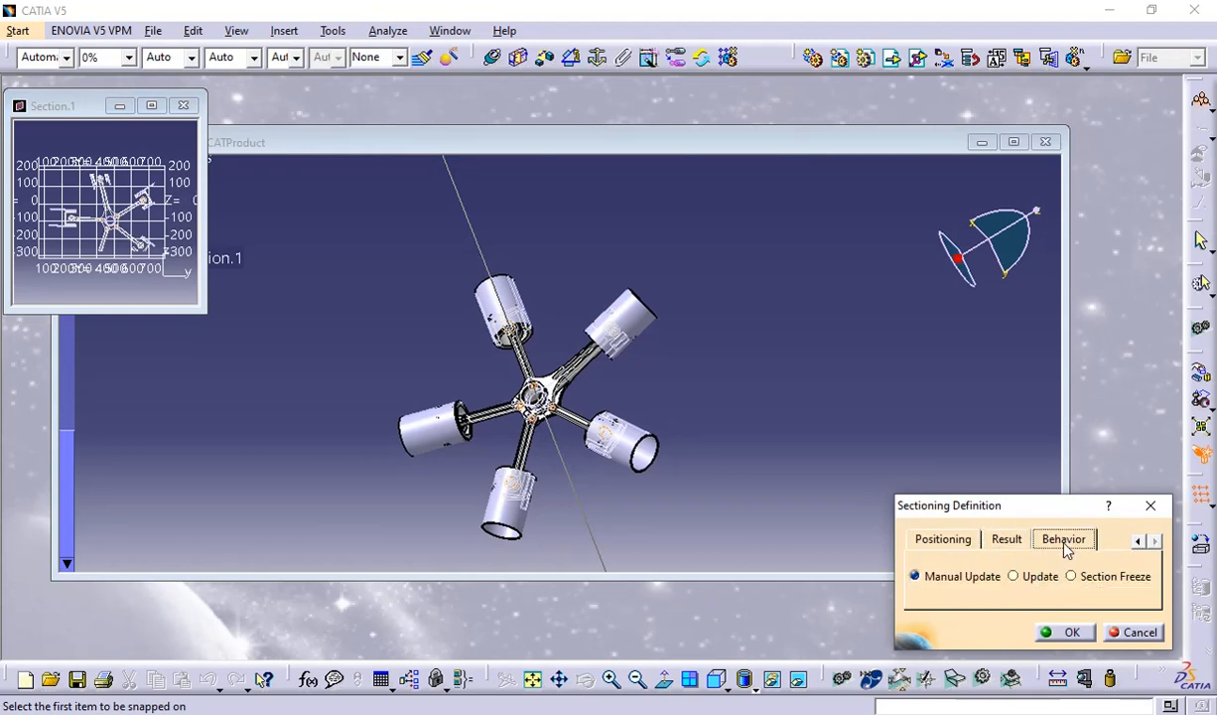
Cancel the sectioning definition, maximize the assembly window and delete Section.1
click(1122, 637)
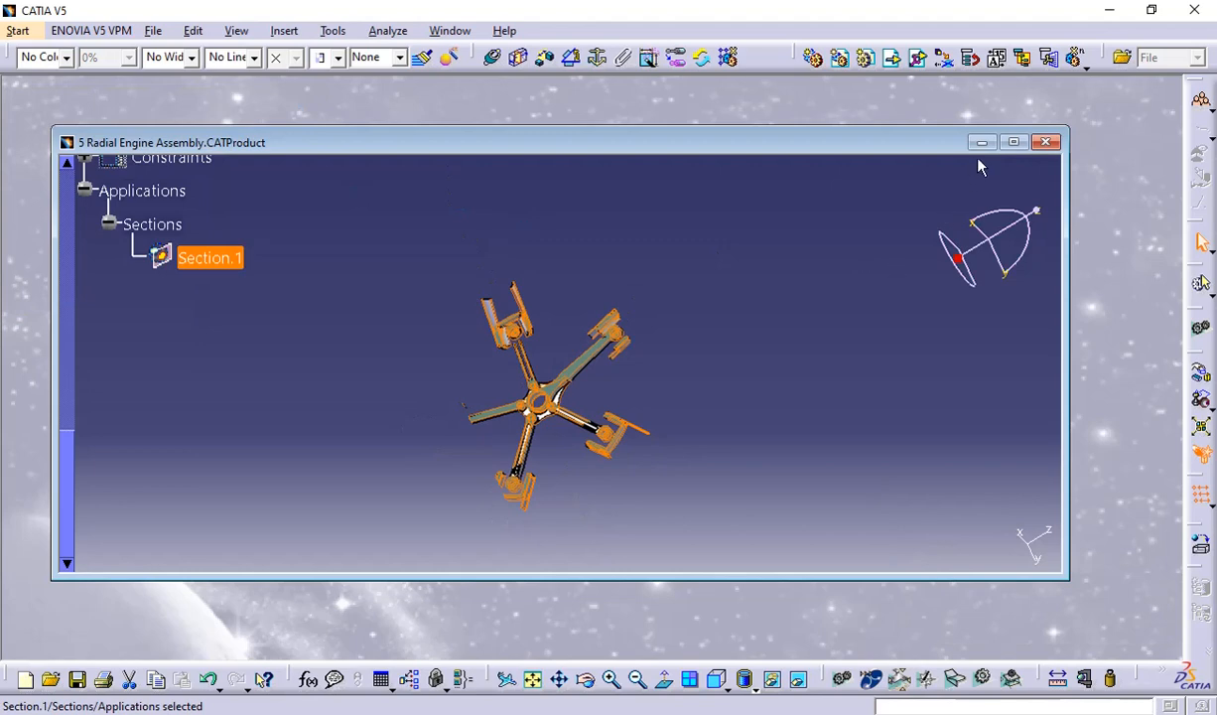
click(1012, 142)
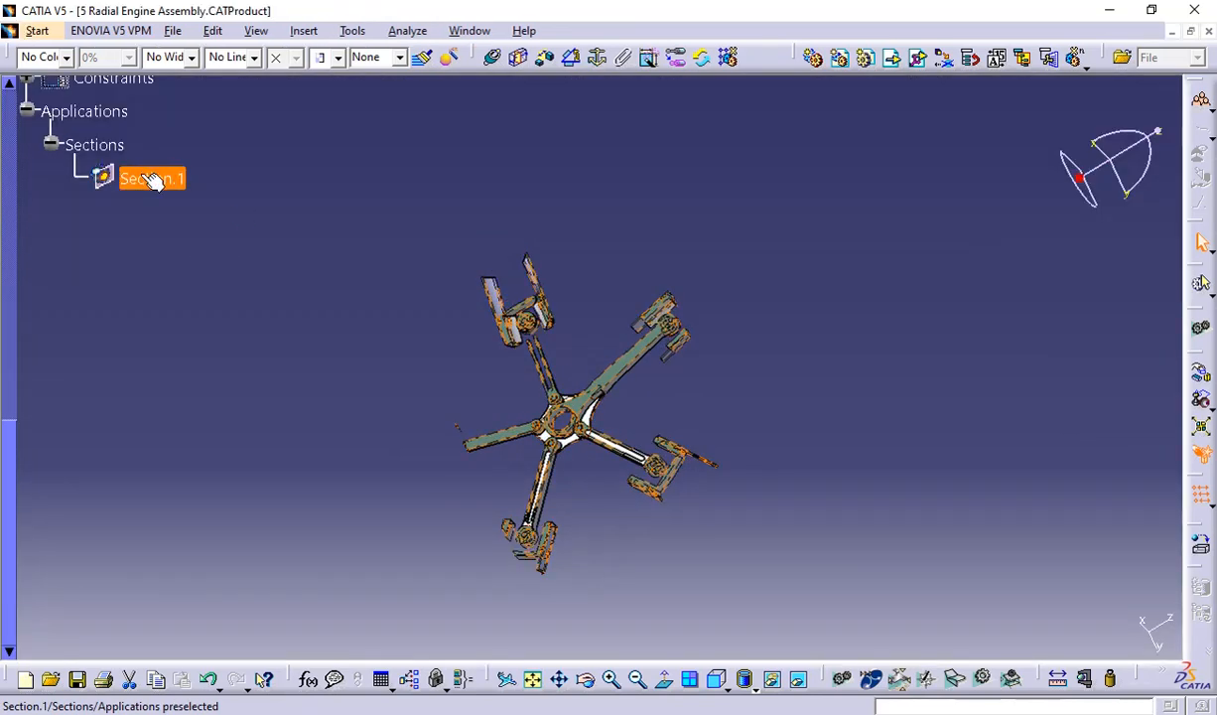
key(Delete)
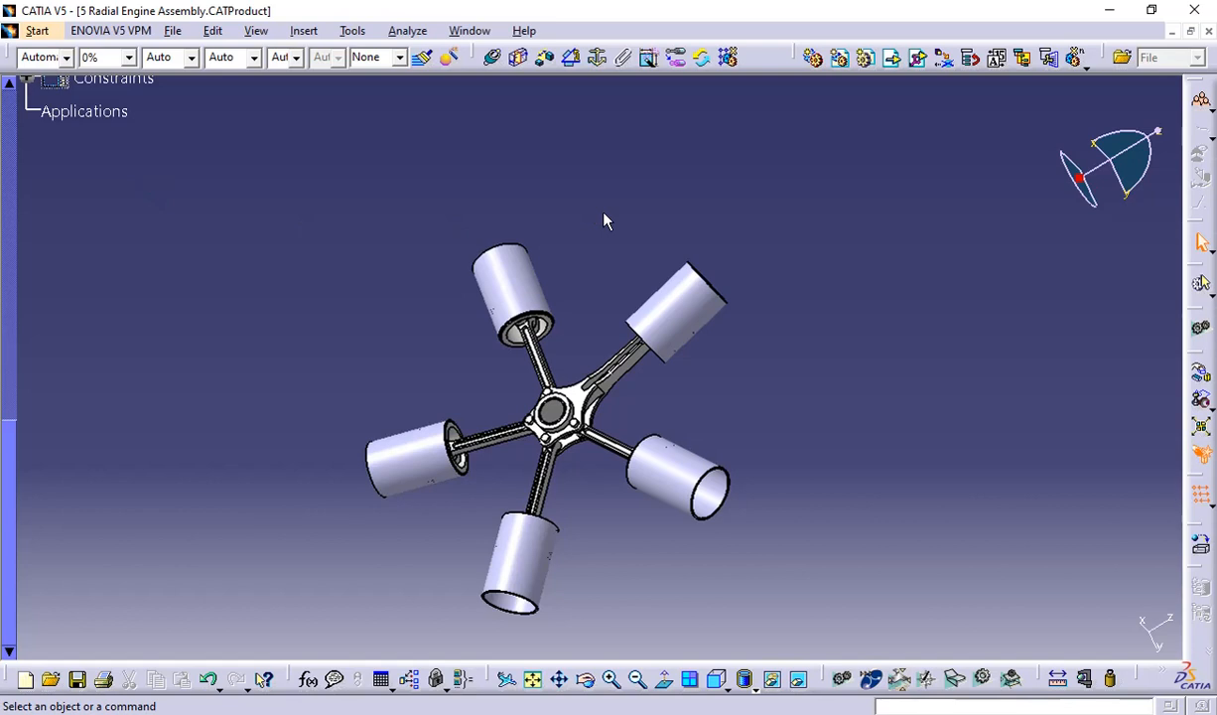
Collapse the expanded Product4 and P1 subassemblies in the specification tree back to Product5's top-level components
scroll(514, 225, up, 8)
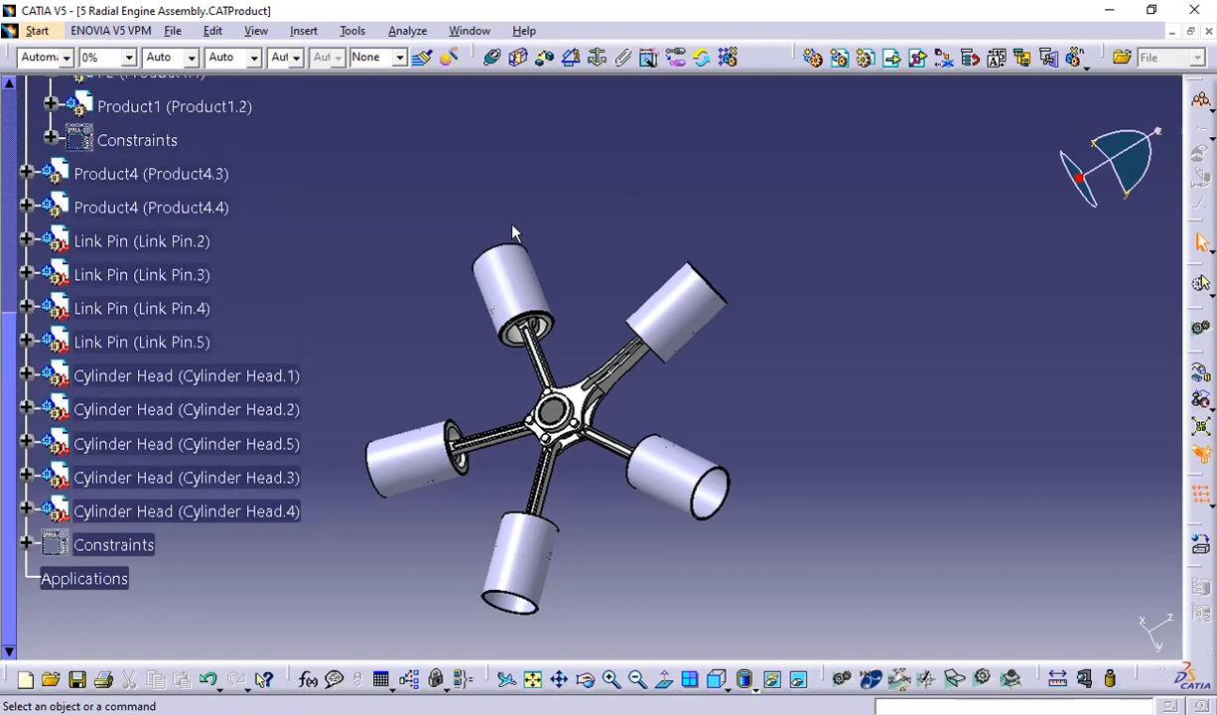
scroll(514, 225, up, 2)
click(27, 155)
scroll(30, 159, up, 3)
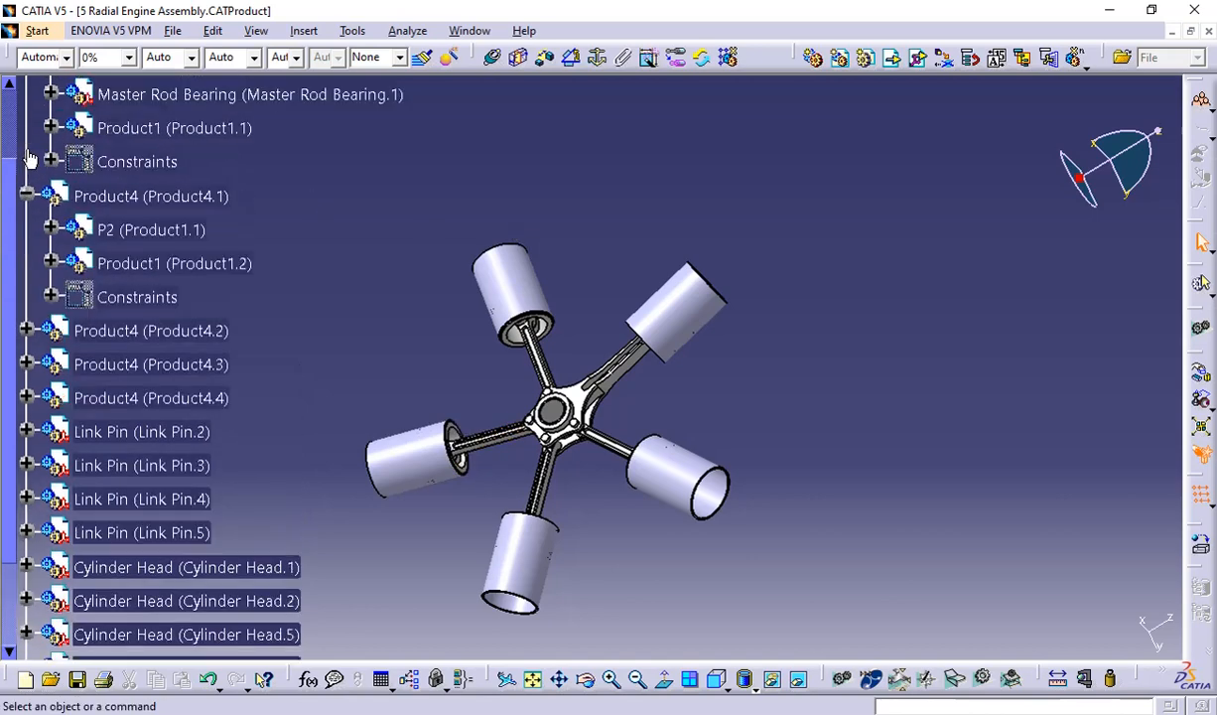
click(26, 195)
scroll(30, 197, up, 2)
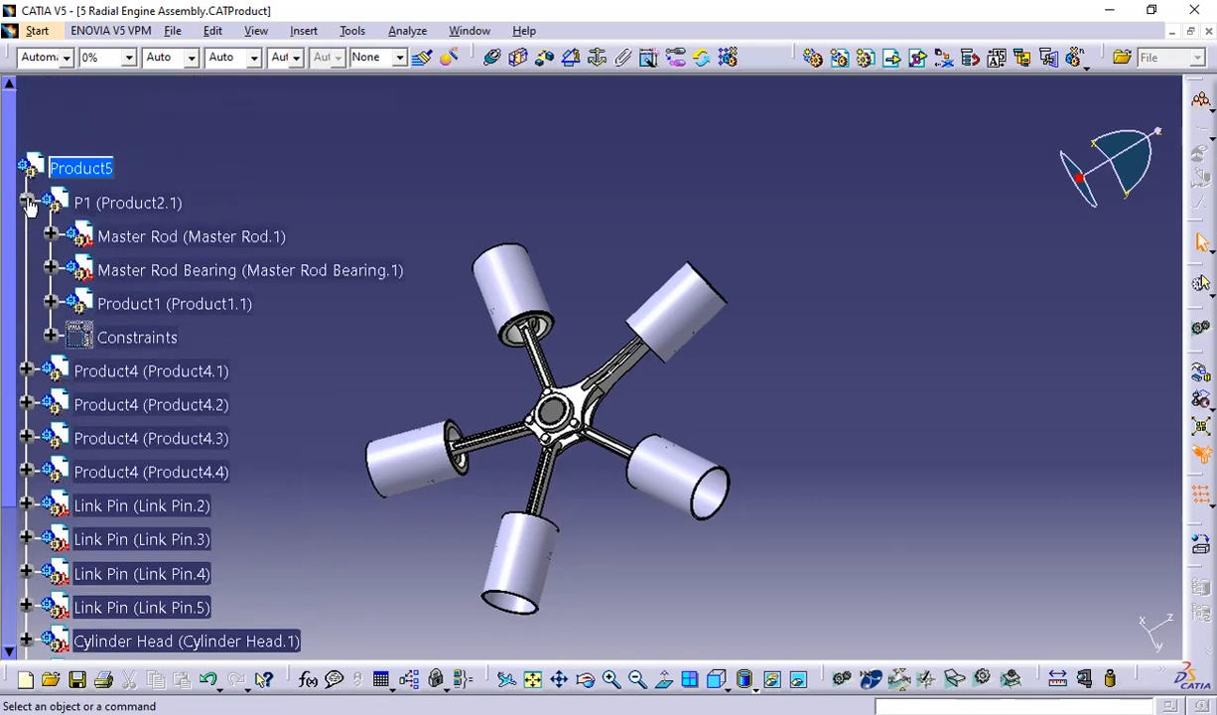
click(27, 202)
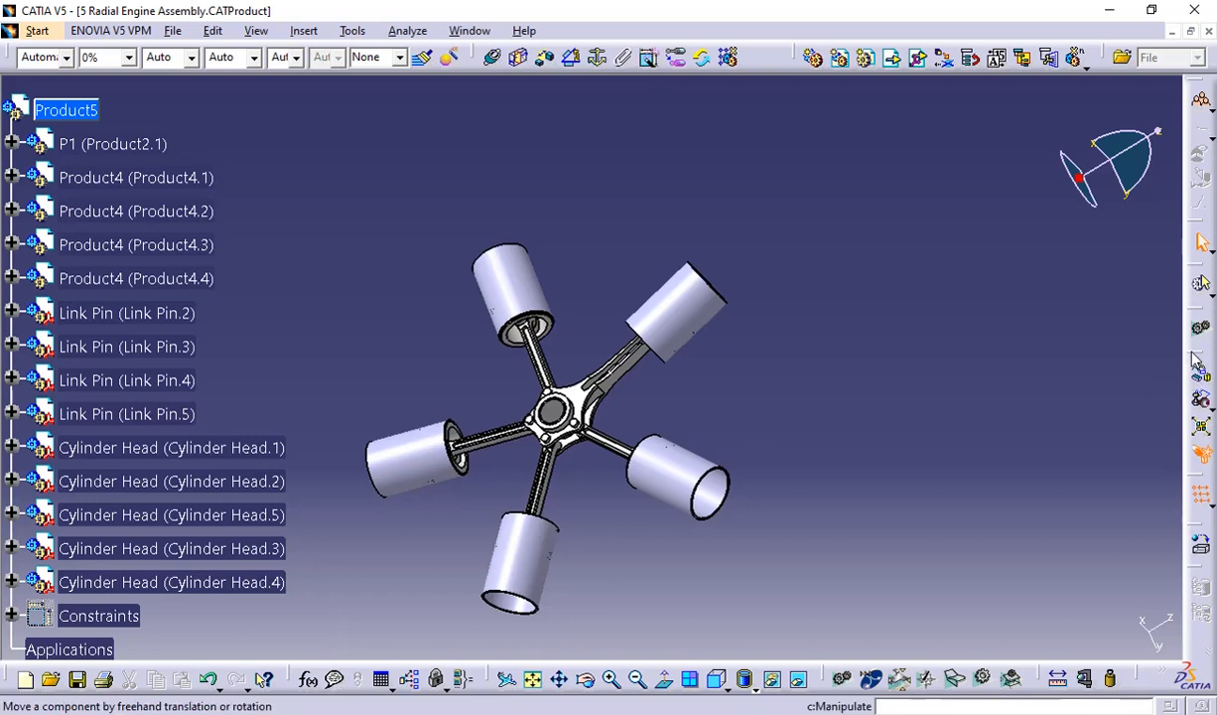
mouse_move(1196, 353)
mouse_down()
mouse_move(1078, 346)
mouse_move(1198, 361)
mouse_up()
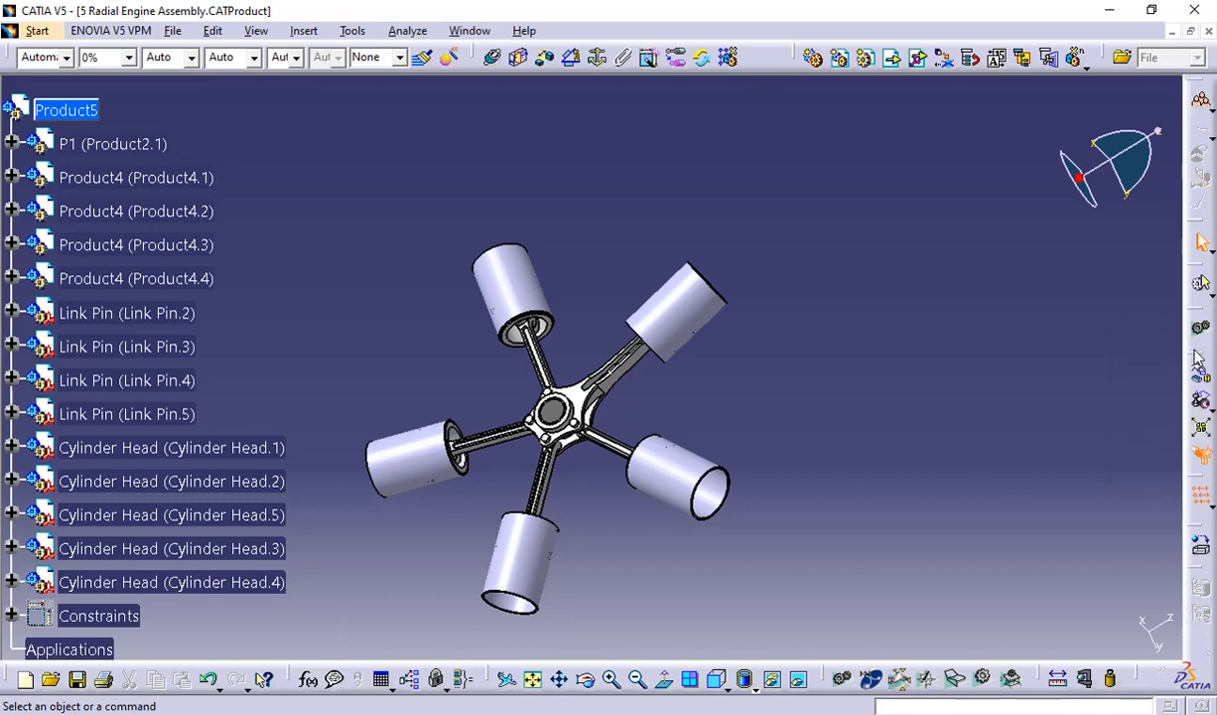
Explode Product5 with a depth of all levels and the 3D type, and examine the separated engine parts
click(1198, 429)
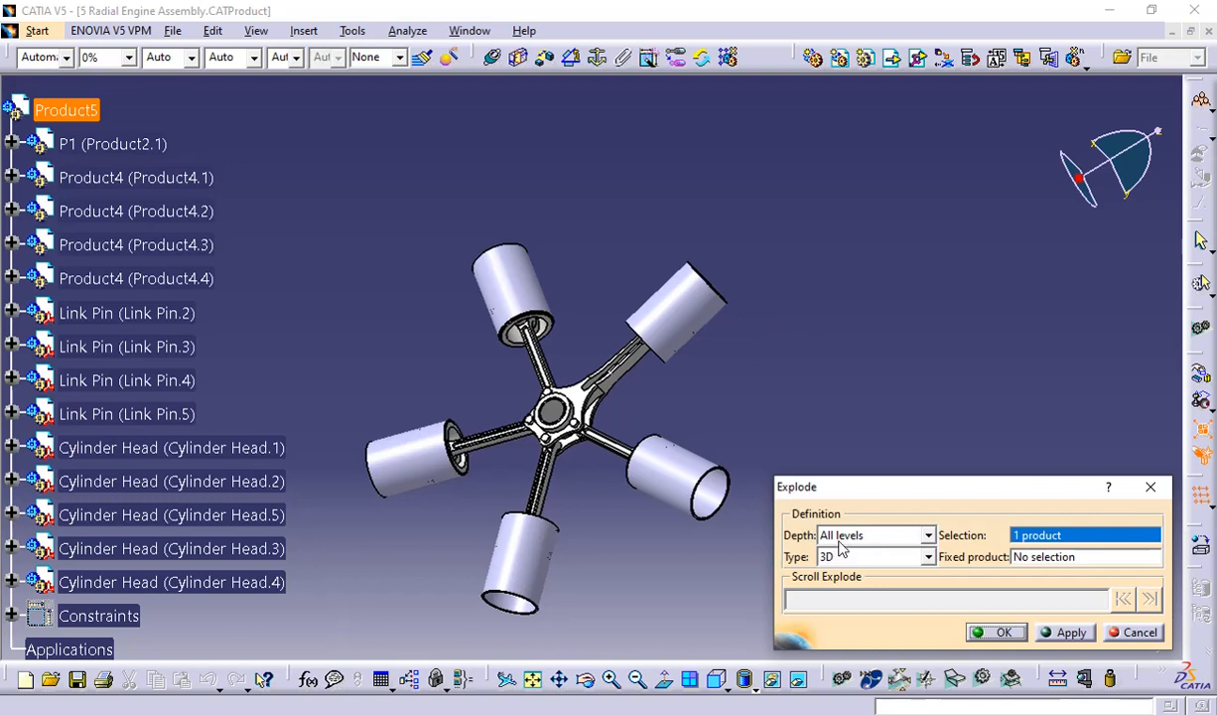
click(928, 535)
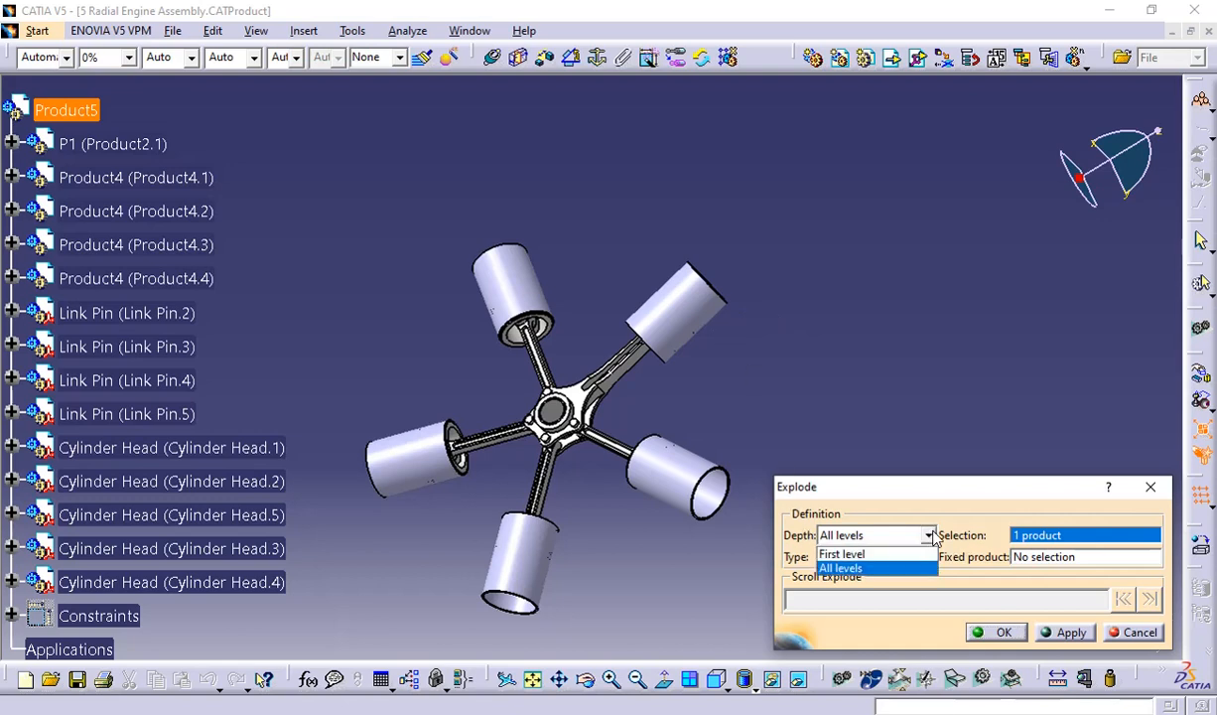
click(930, 535)
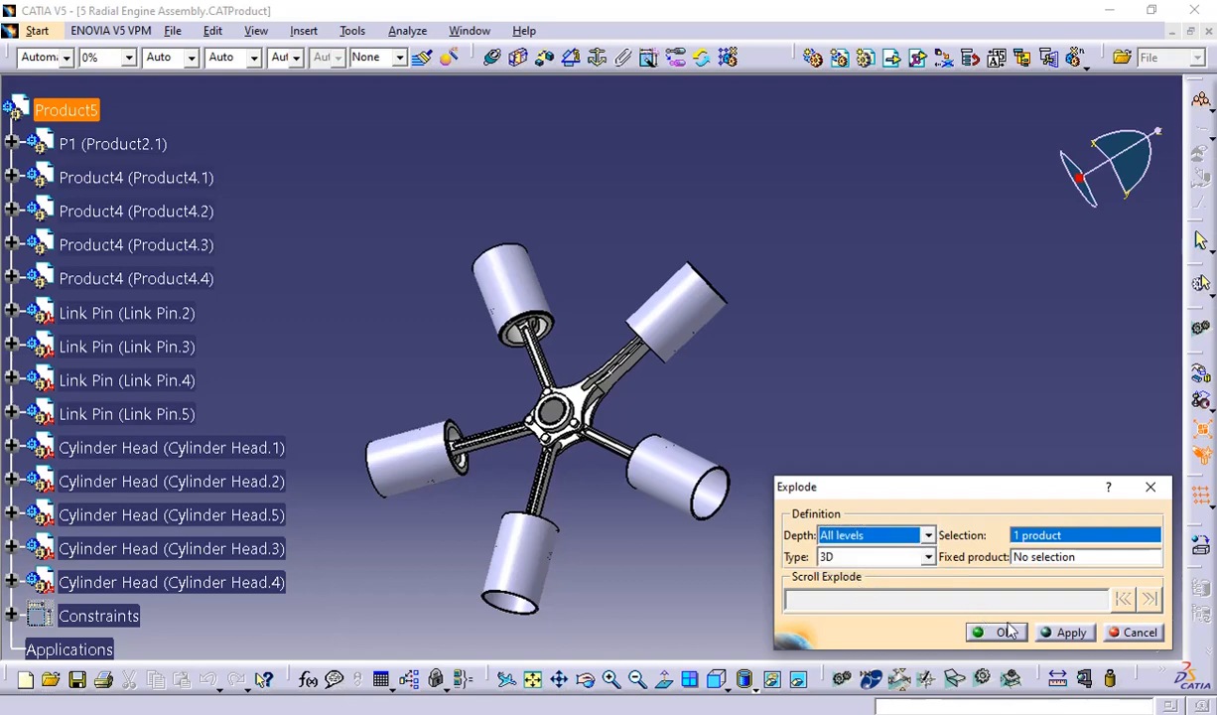
click(1049, 632)
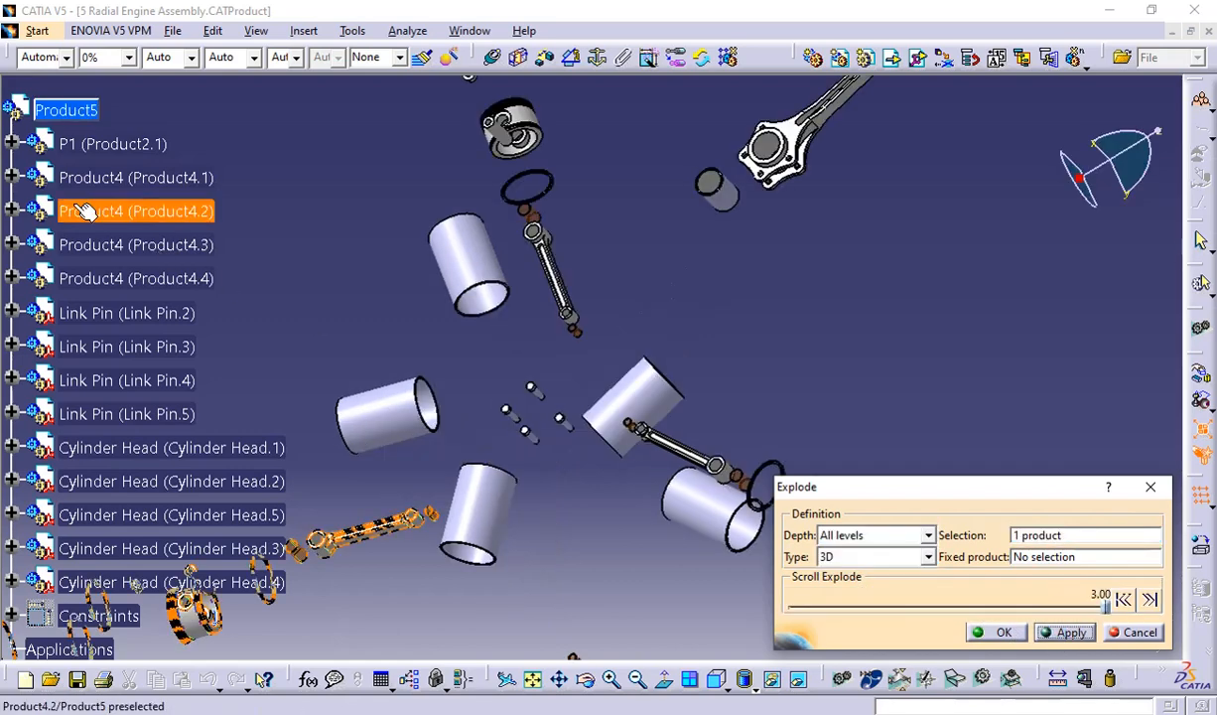
scroll(52, 171, down, 5)
scroll(52, 173, down, 3)
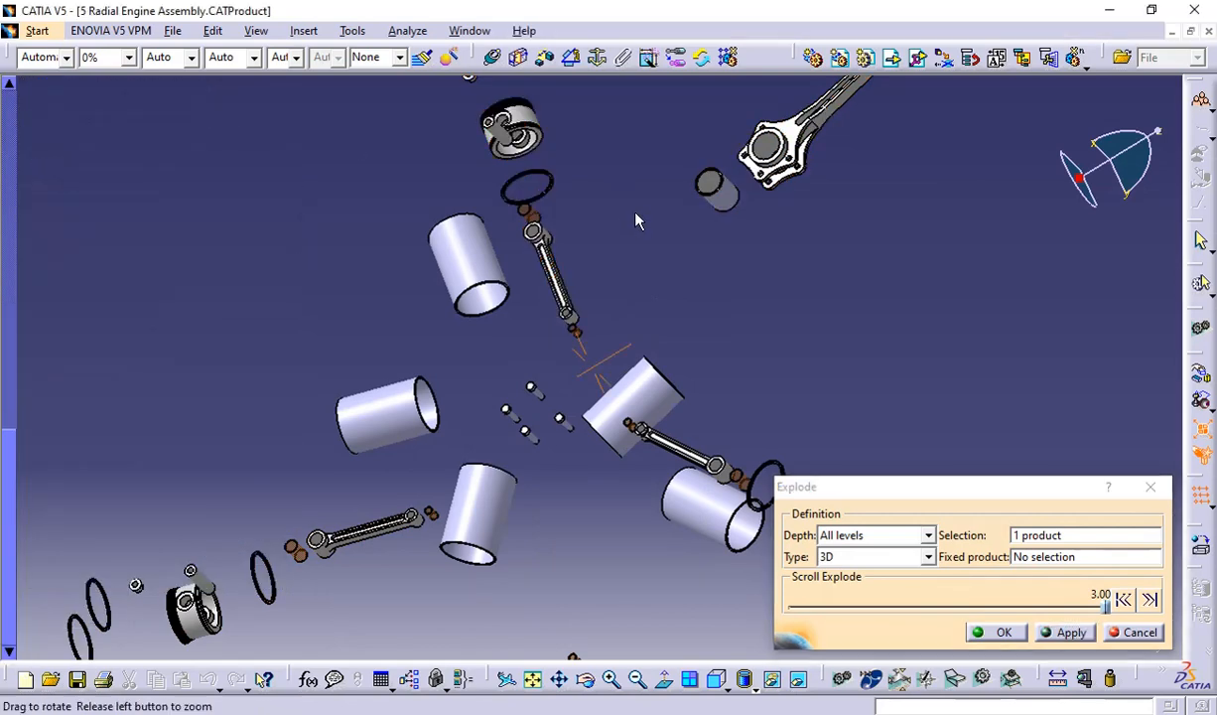
middle_drag(635, 217, 671, 219)
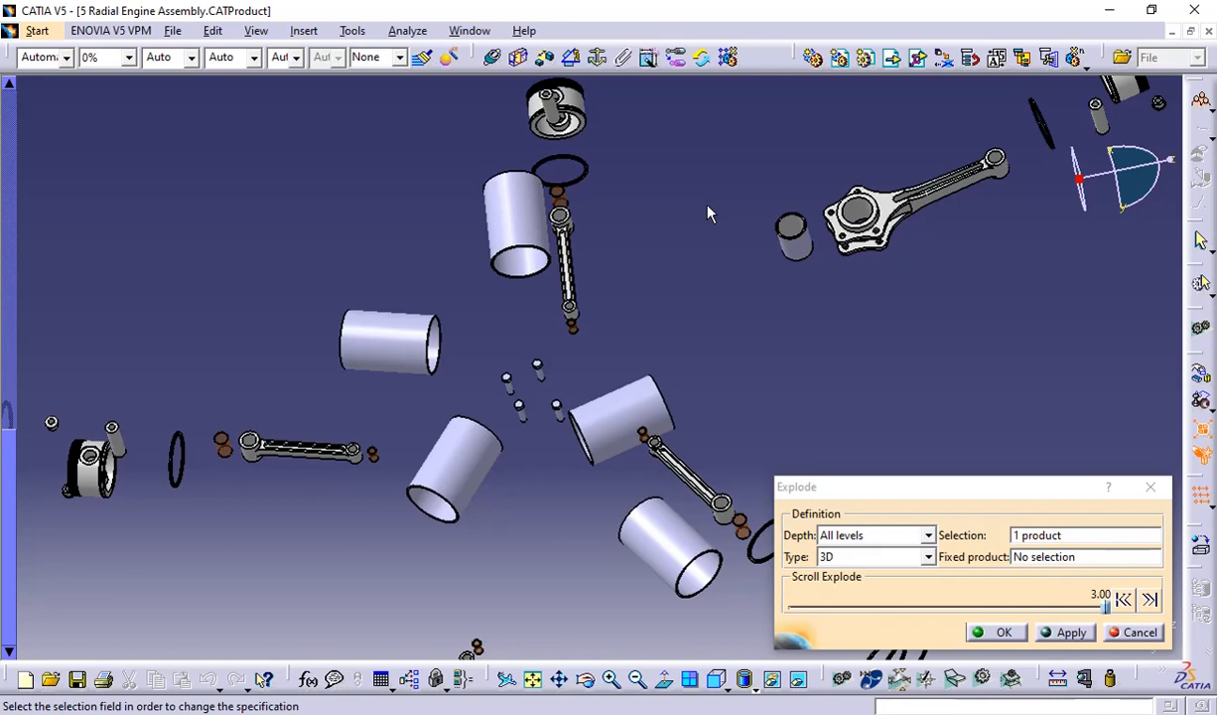
middle_drag(709, 209, 655, 394)
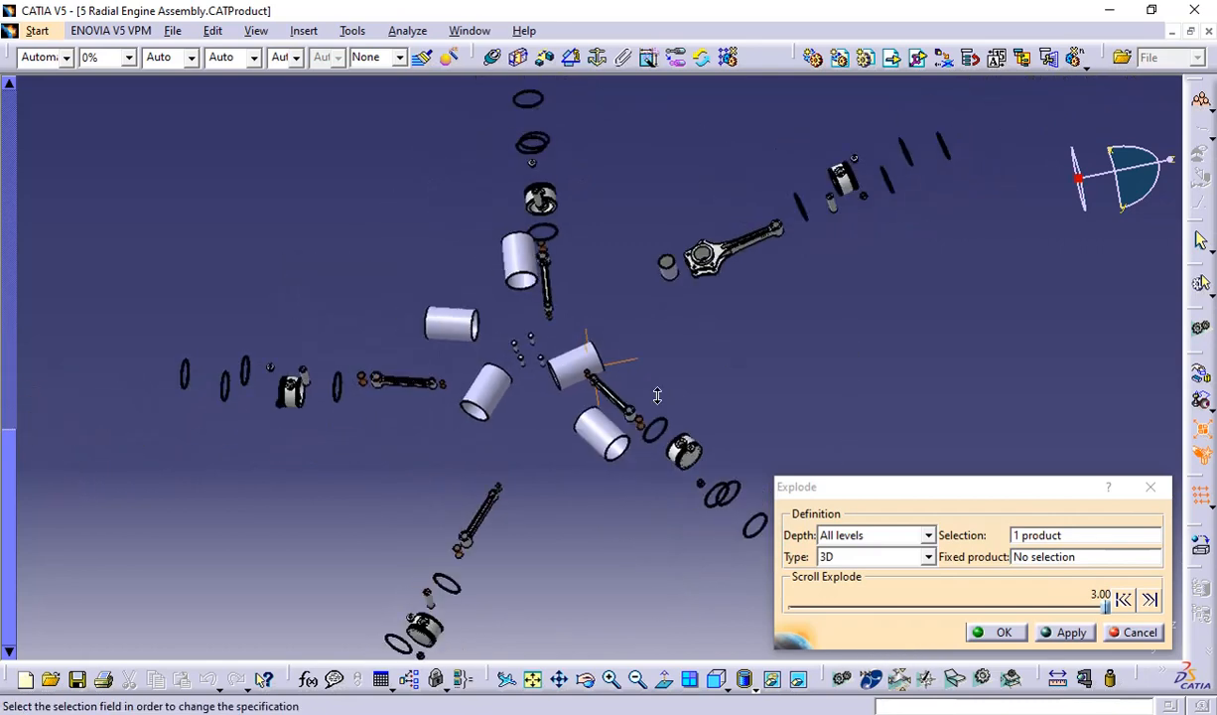
Reapply the 3D explosion at first level only and examine the master rod with its piston
click(928, 536)
click(894, 553)
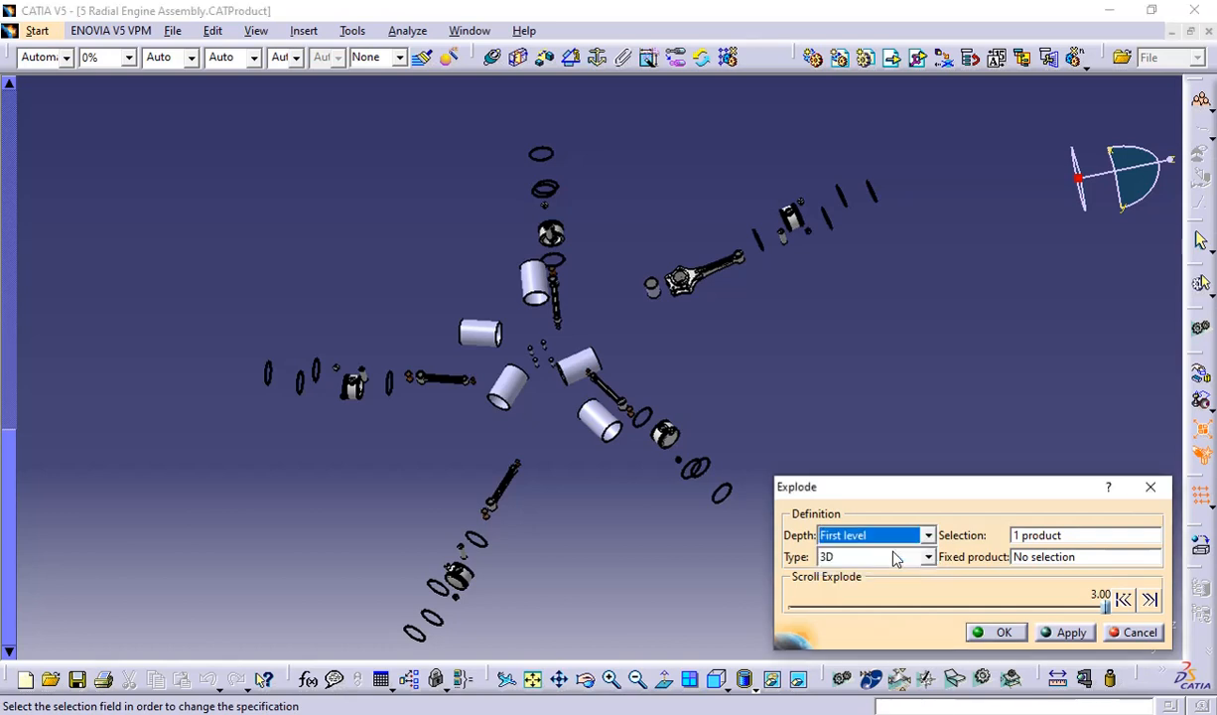
click(1064, 632)
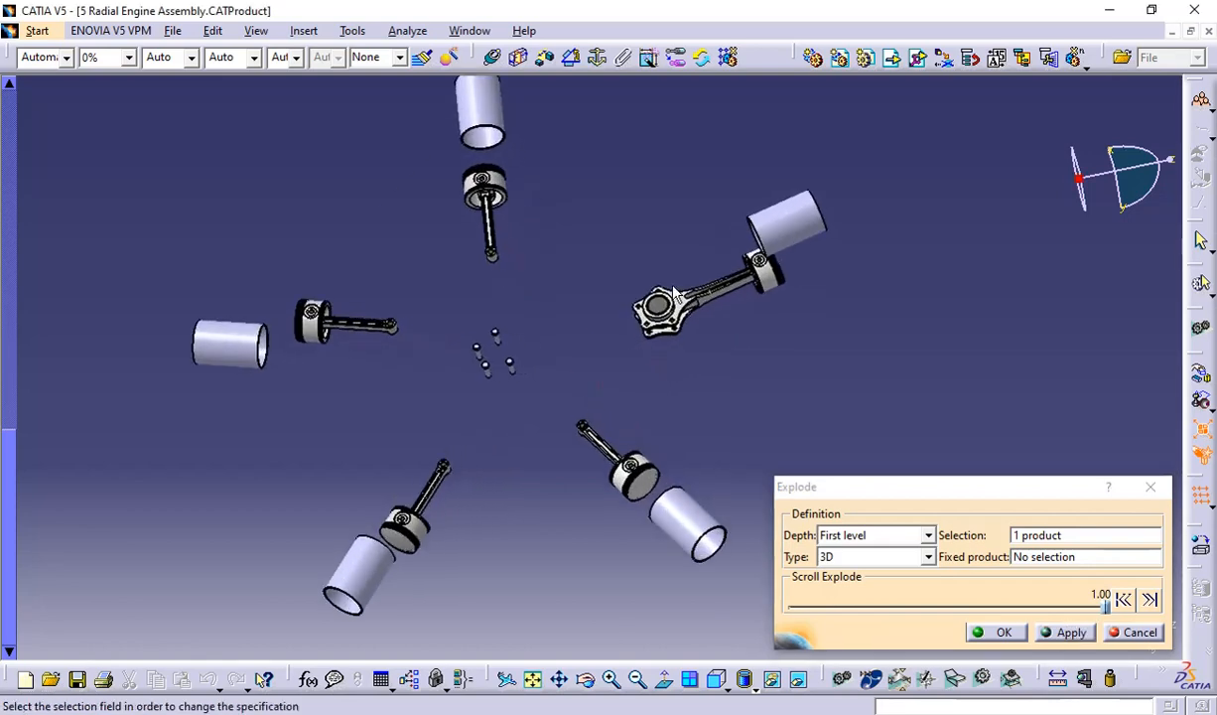
middle_drag(822, 345, 803, 321)
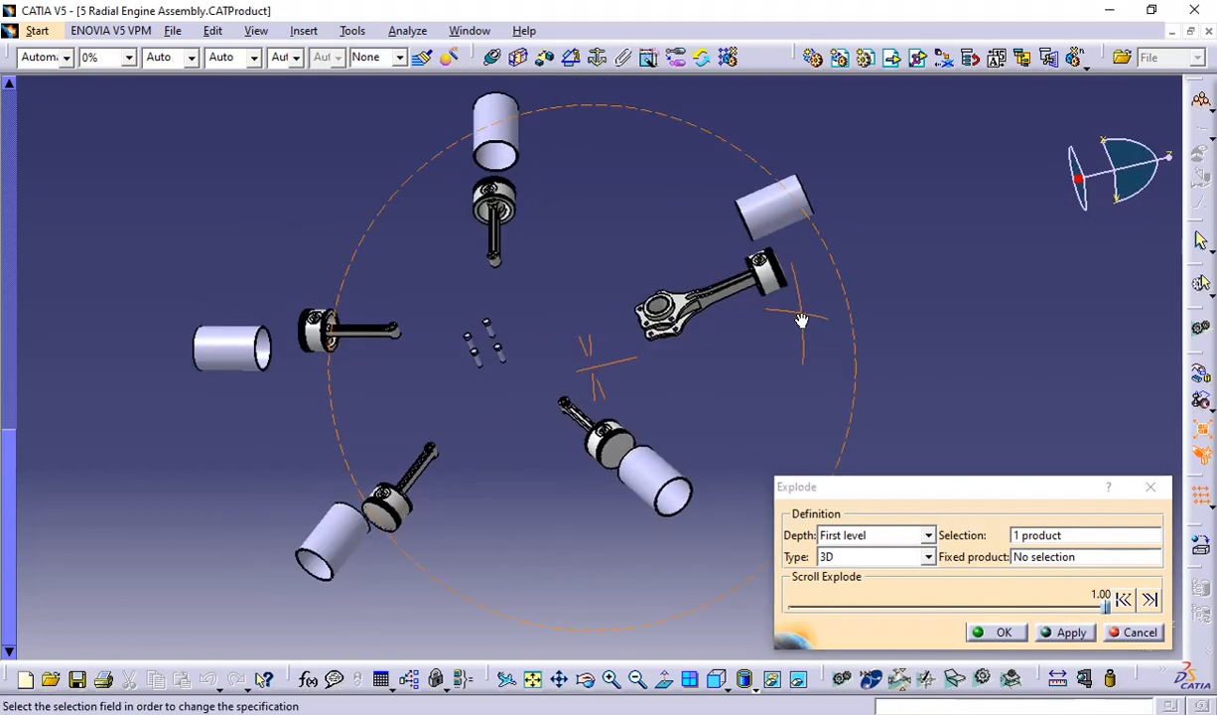
mouse_move(501, 346)
middle_down()
mouse_move(575, 348)
mouse_move(497, 332)
mouse_move(510, 336)
middle_up()
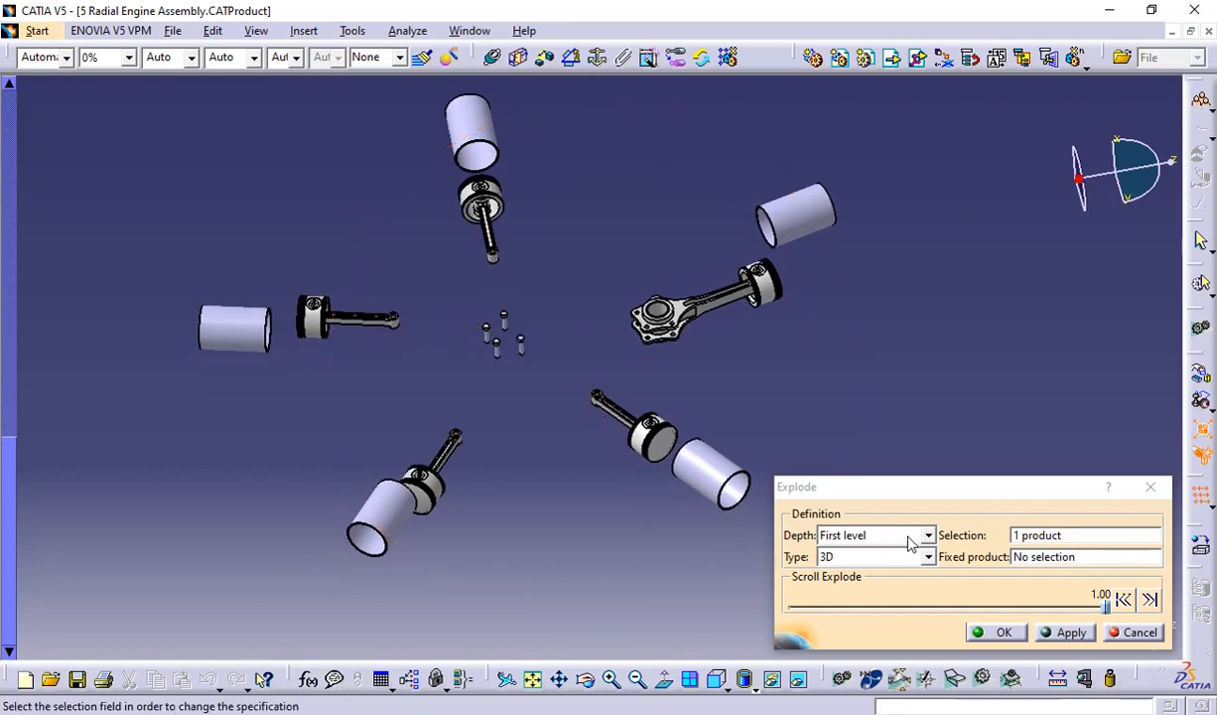
middle_drag(651, 342, 858, 208)
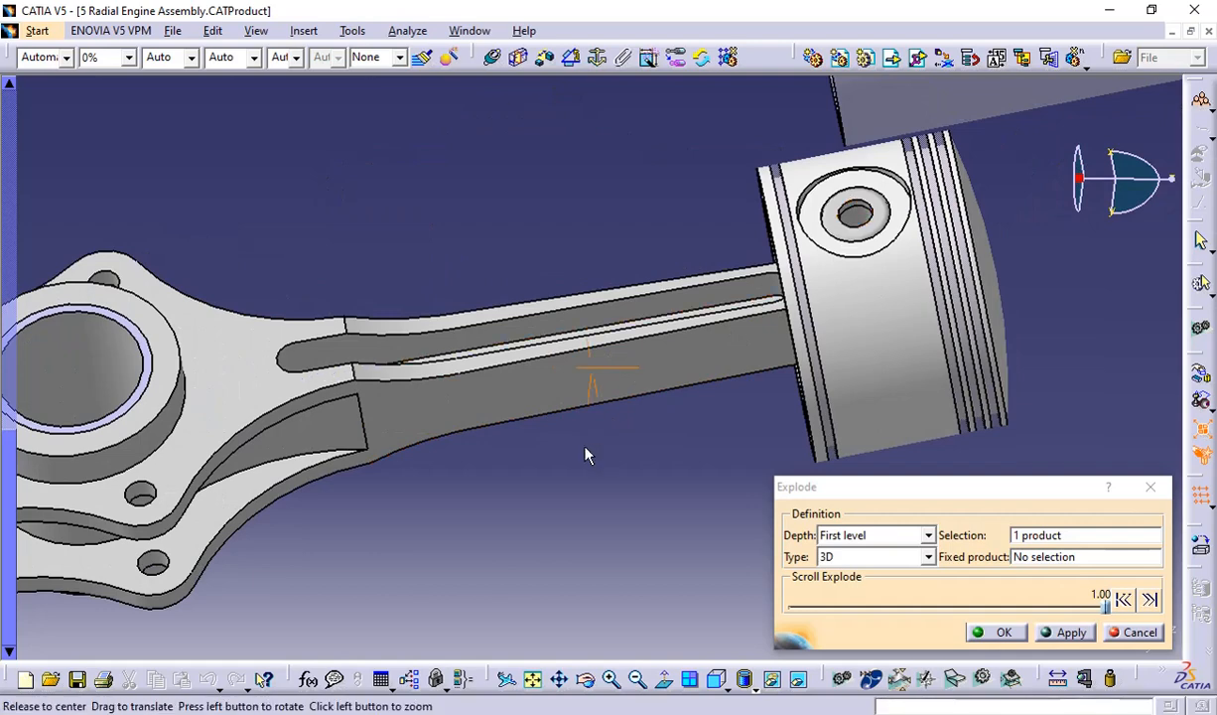
middle_drag(584, 454, 602, 358)
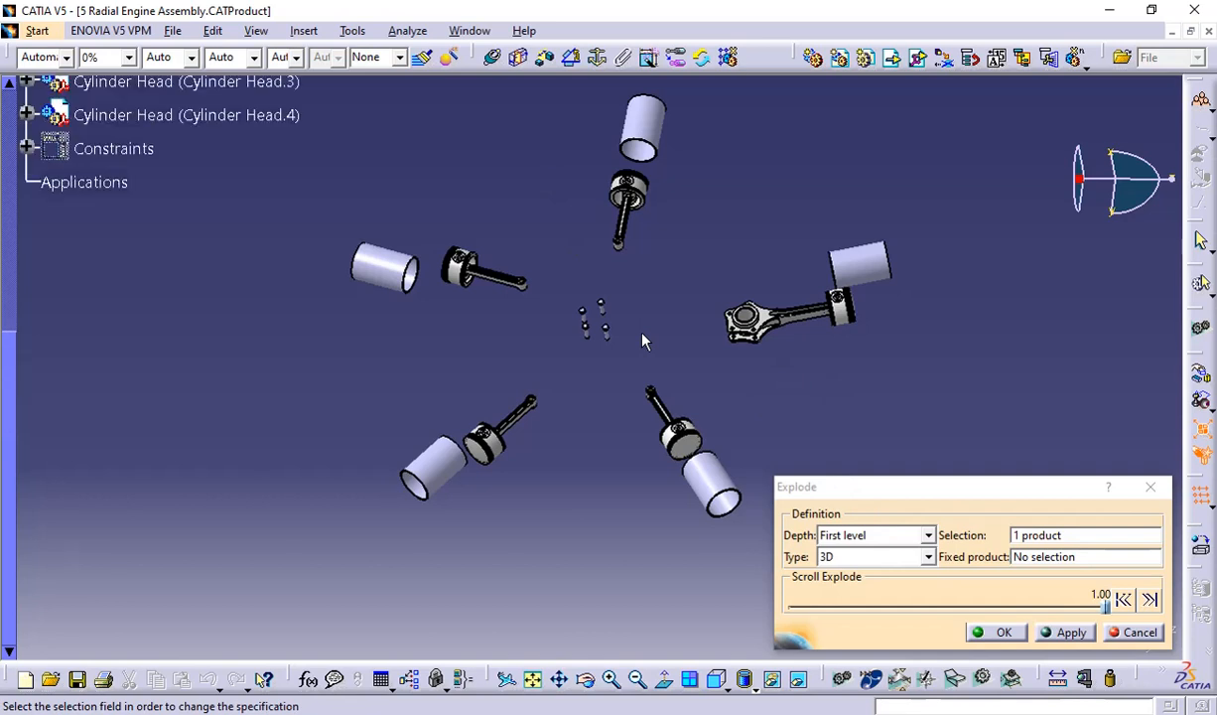
Apply a 2D explosion at all levels and examine how the pistons, rods and cylinders spread out in the plane
click(931, 534)
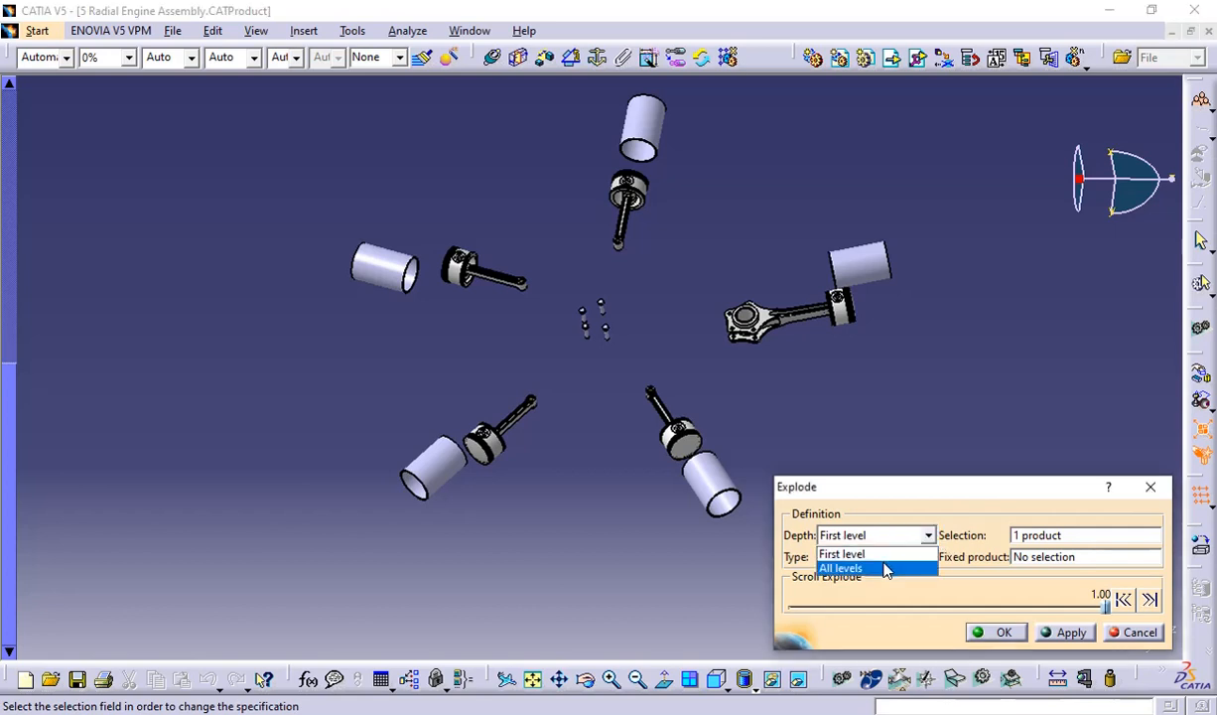
click(886, 569)
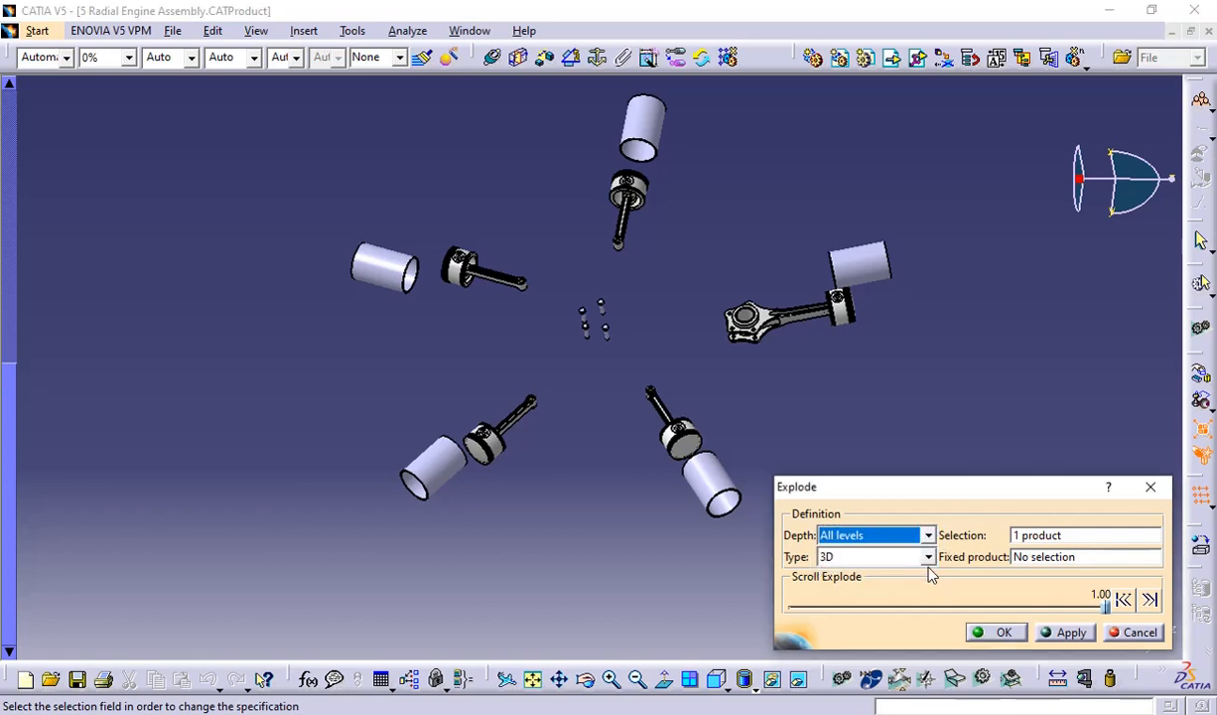
click(929, 558)
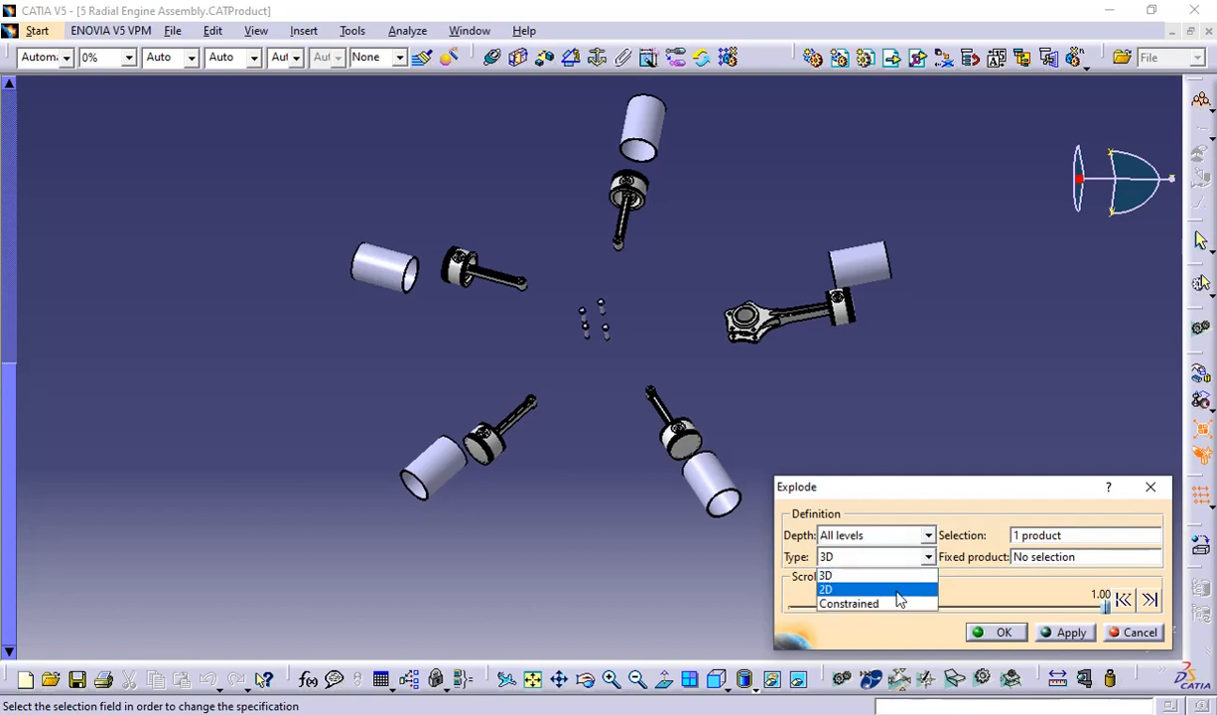
click(898, 590)
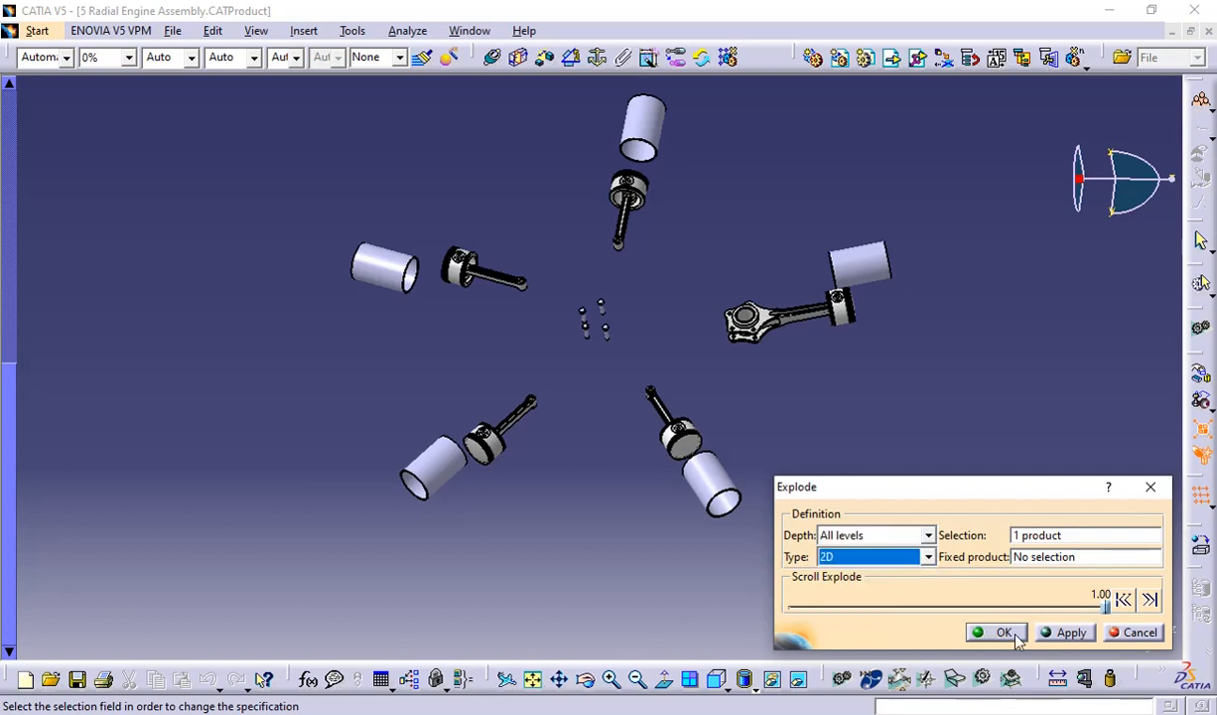
click(1047, 631)
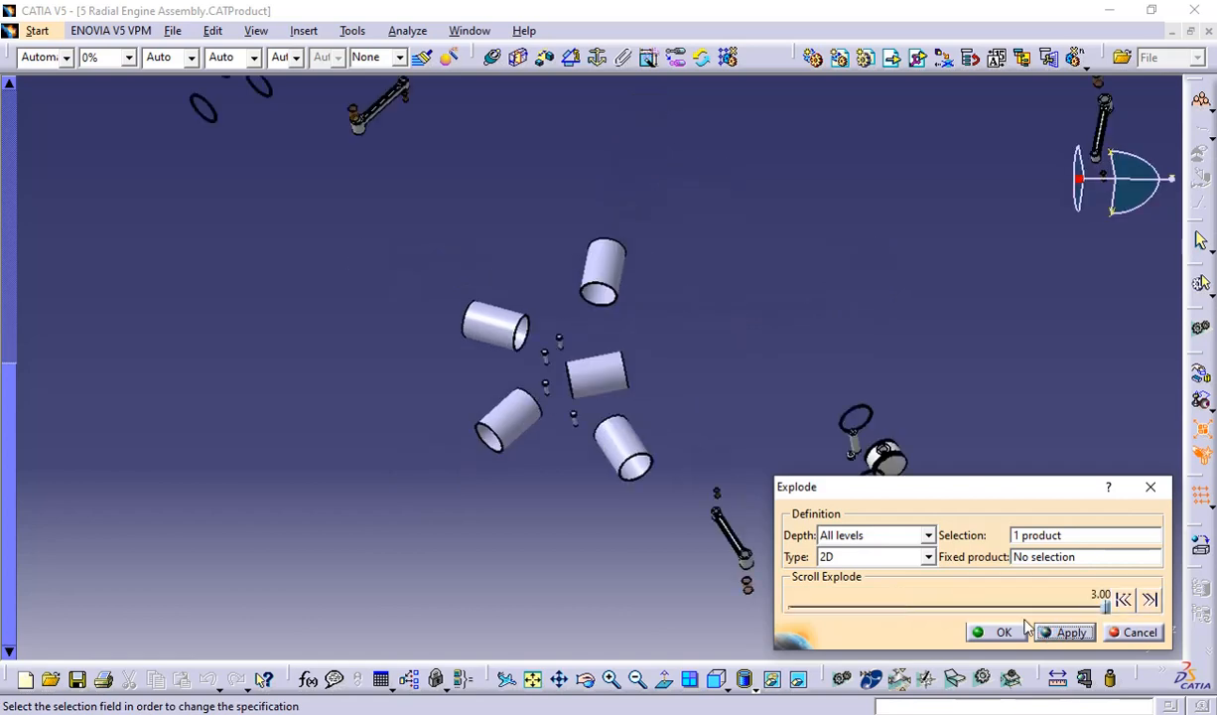
click(713, 684)
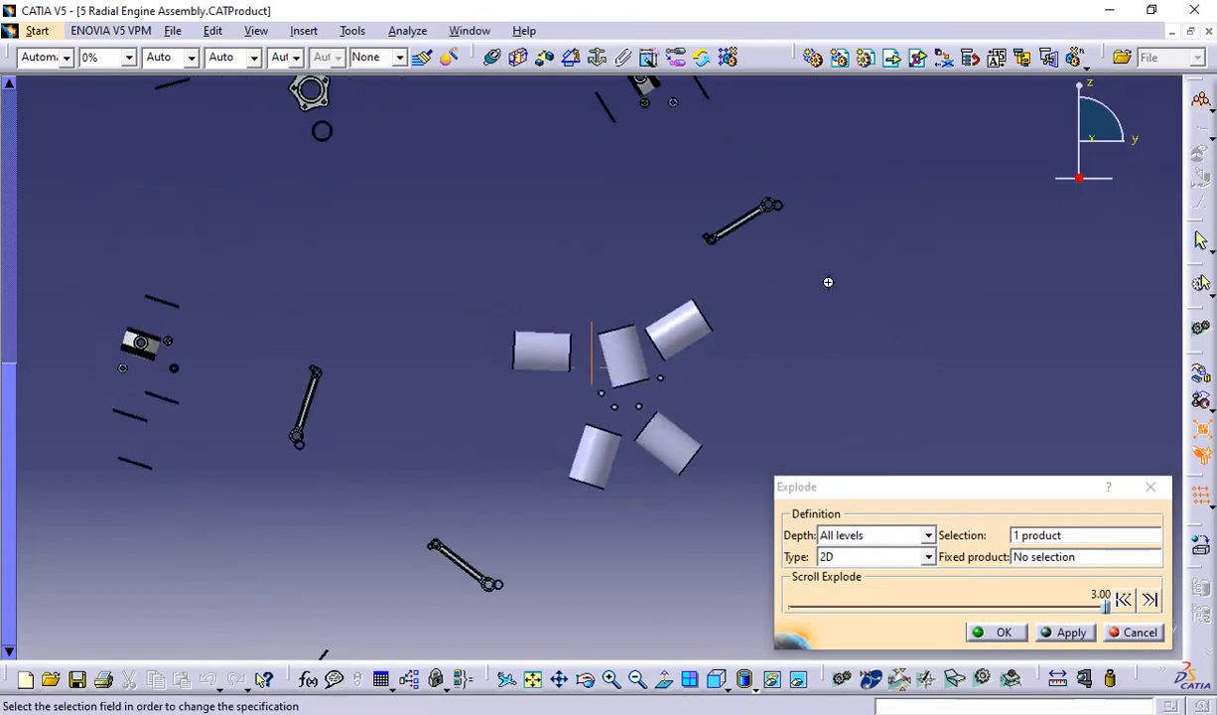
middle_drag(827, 282, 798, 405)
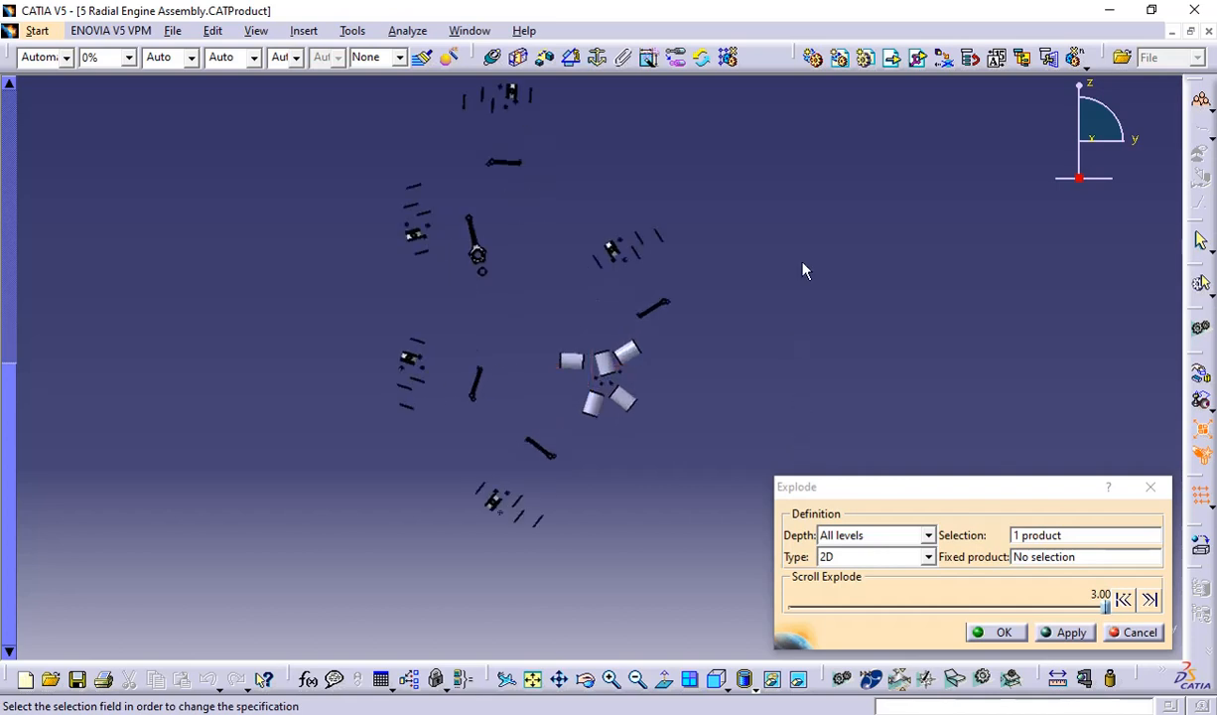
middle_drag(804, 270, 461, 277)
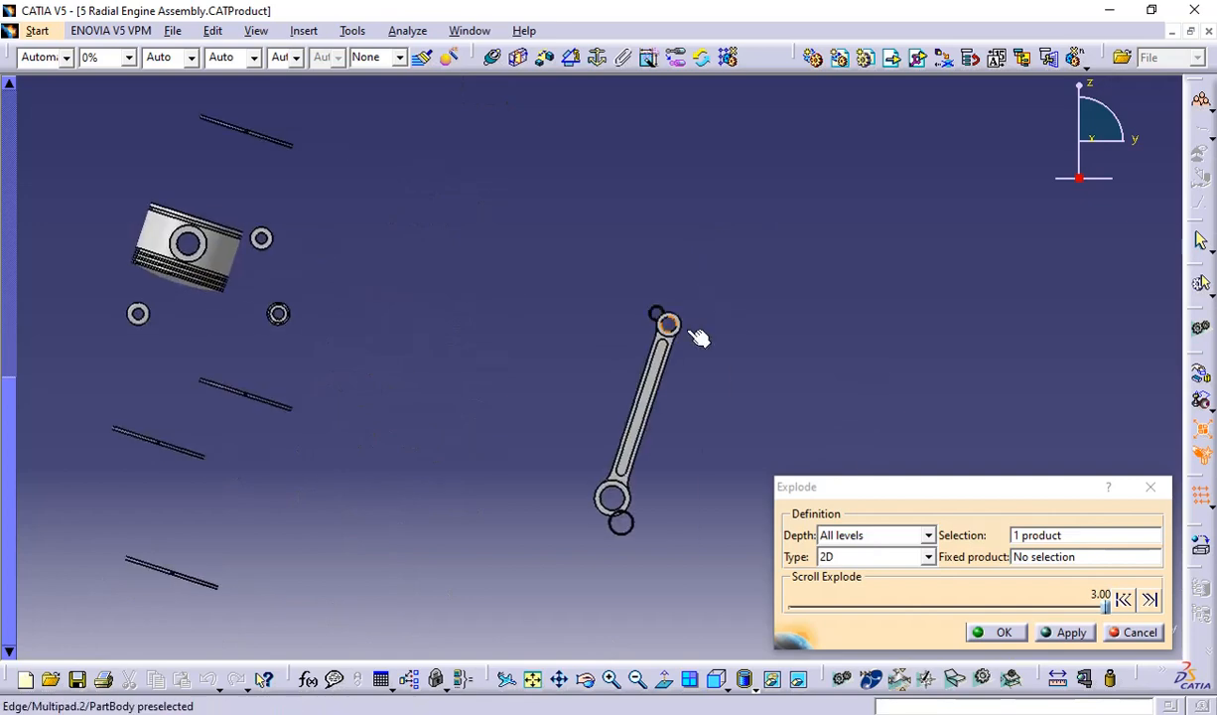
middle_drag(697, 334, 255, 346)
middle_drag(600, 369, 358, 443)
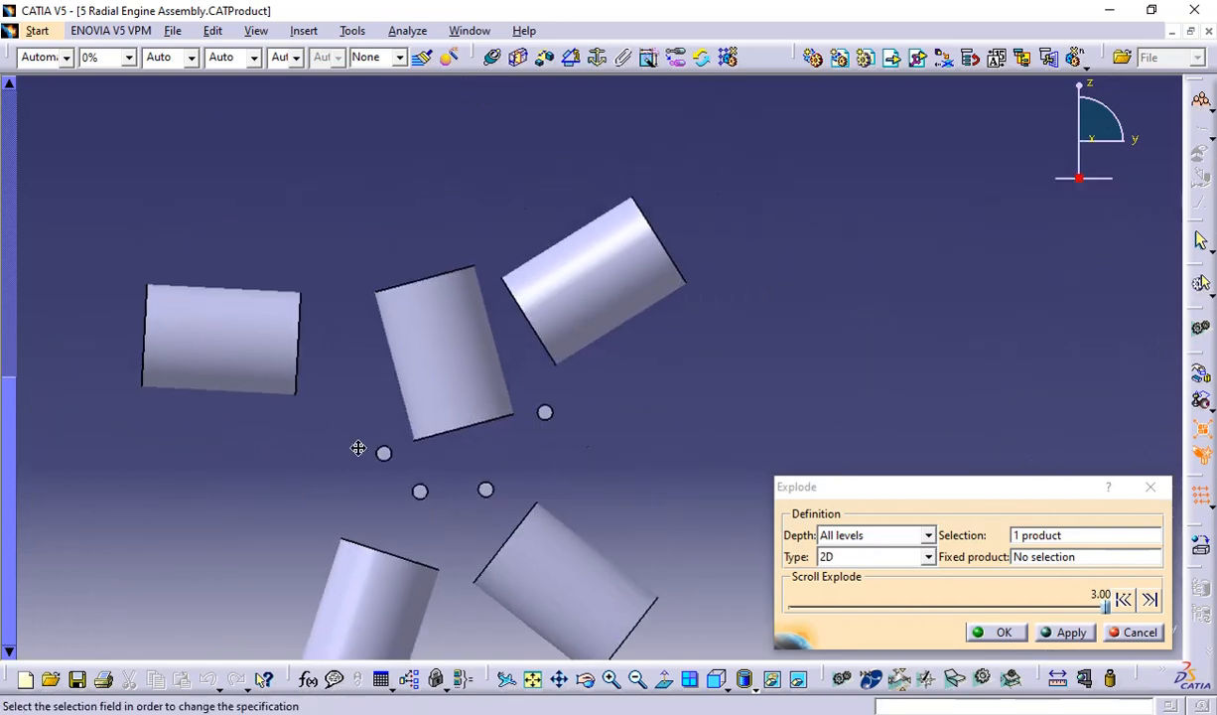
middle_drag(690, 316, 698, 448)
middle_drag(636, 297, 633, 484)
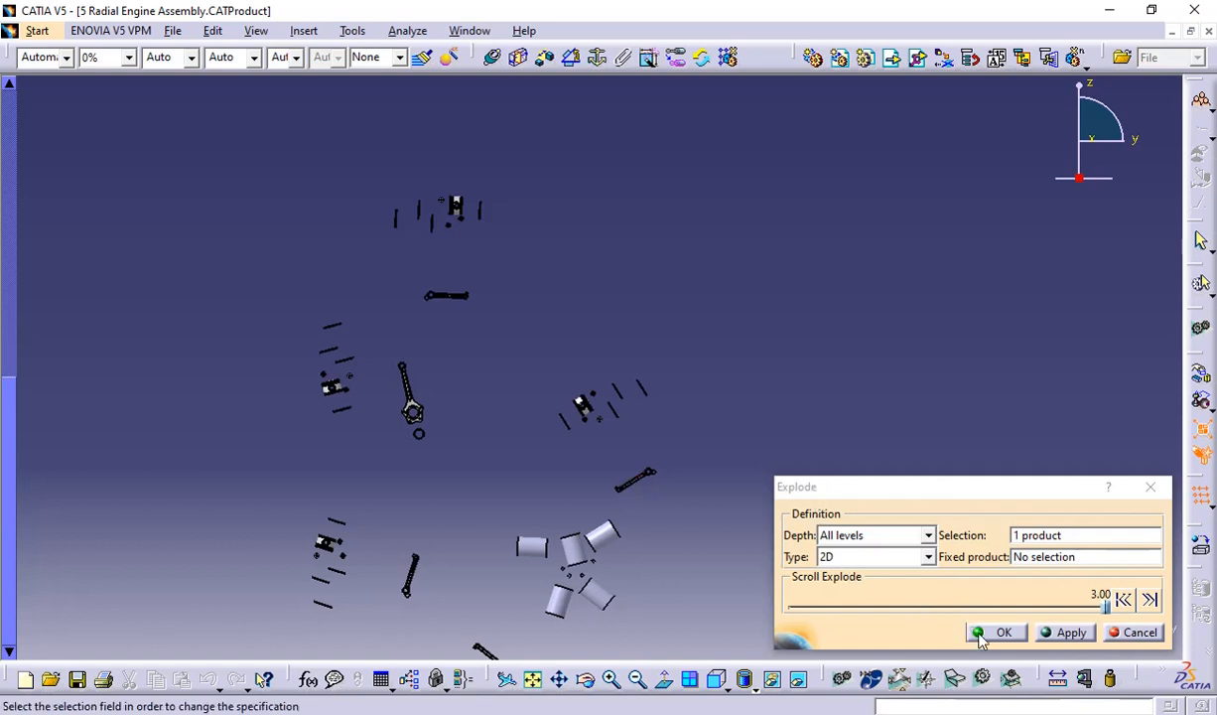
Apply a constrained explosion at all levels and examine the arrangement of the engine components
click(899, 557)
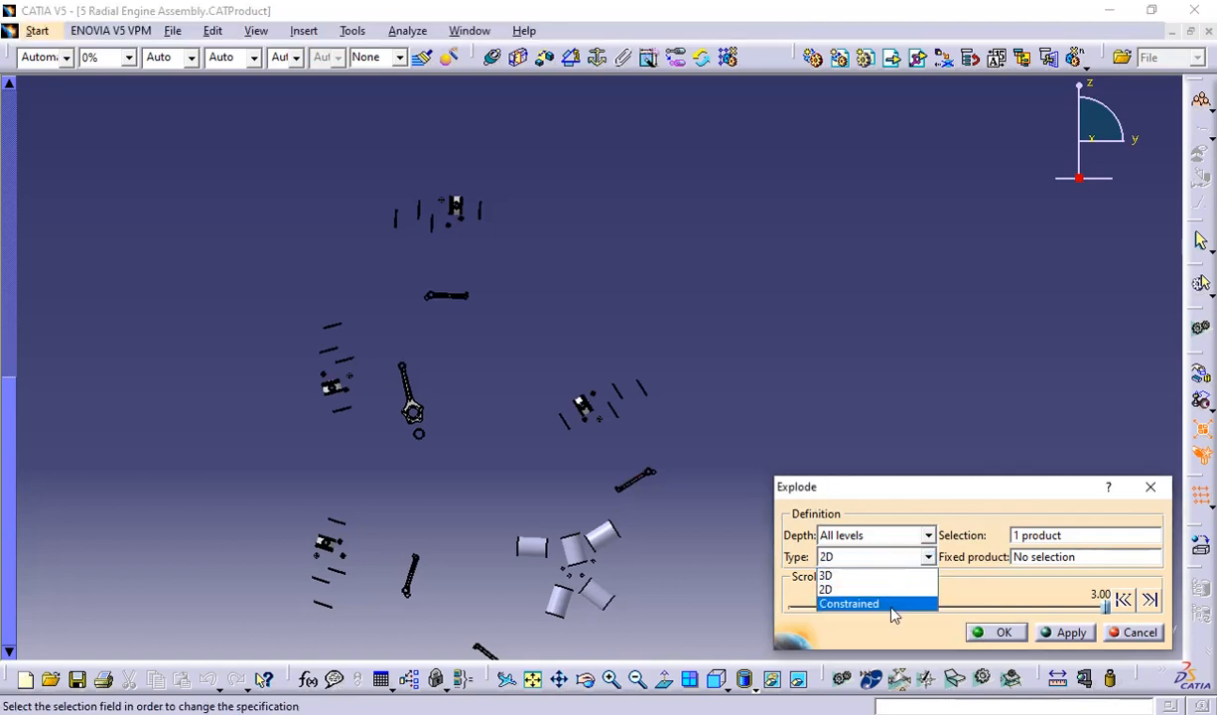
click(893, 603)
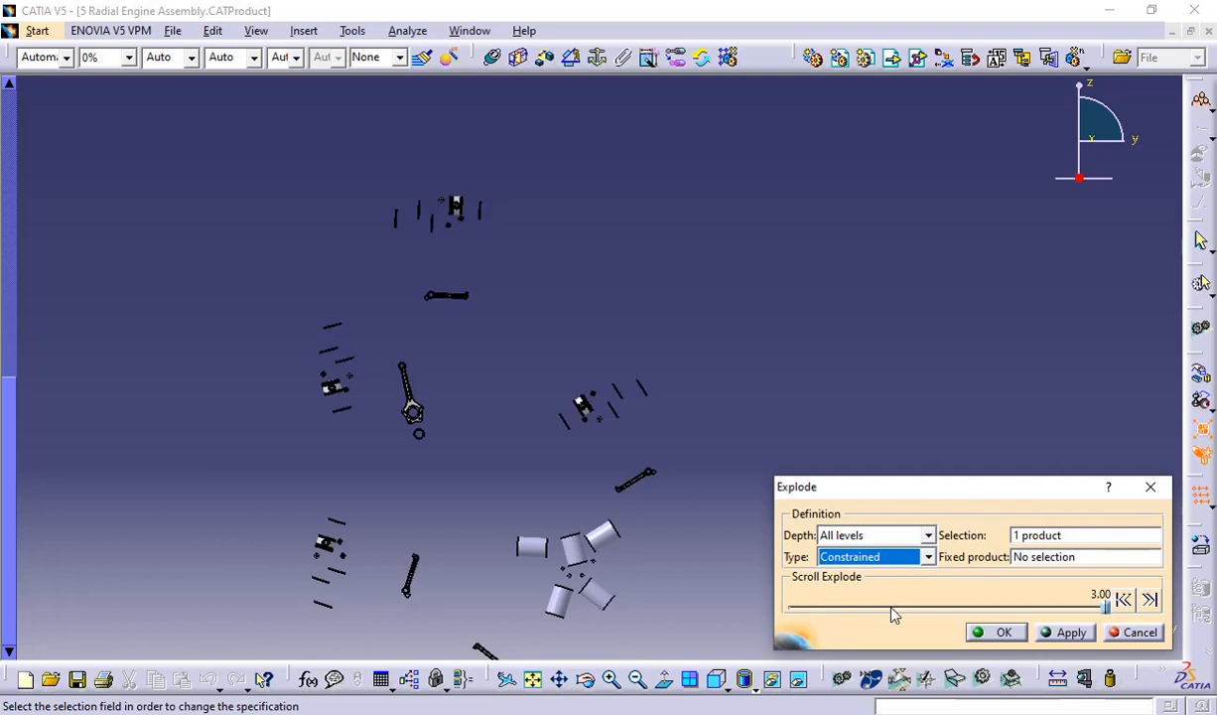
click(1067, 633)
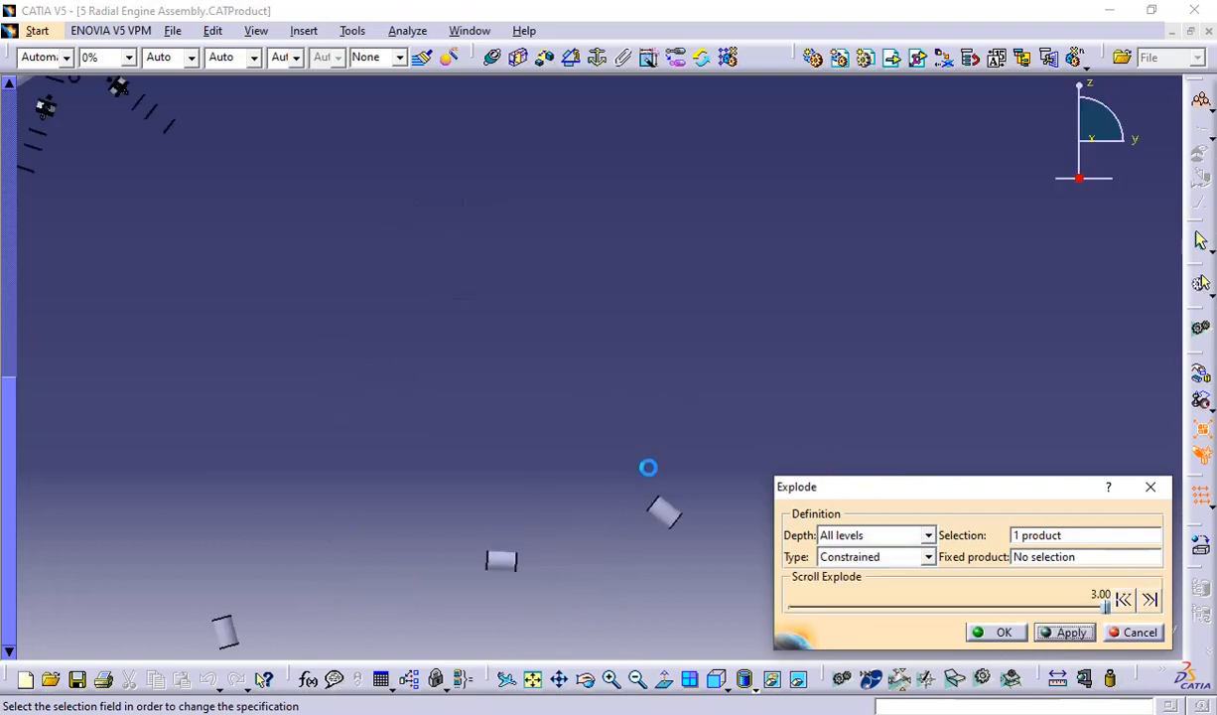
middle_drag(801, 443, 784, 498)
middle_drag(592, 313, 678, 200)
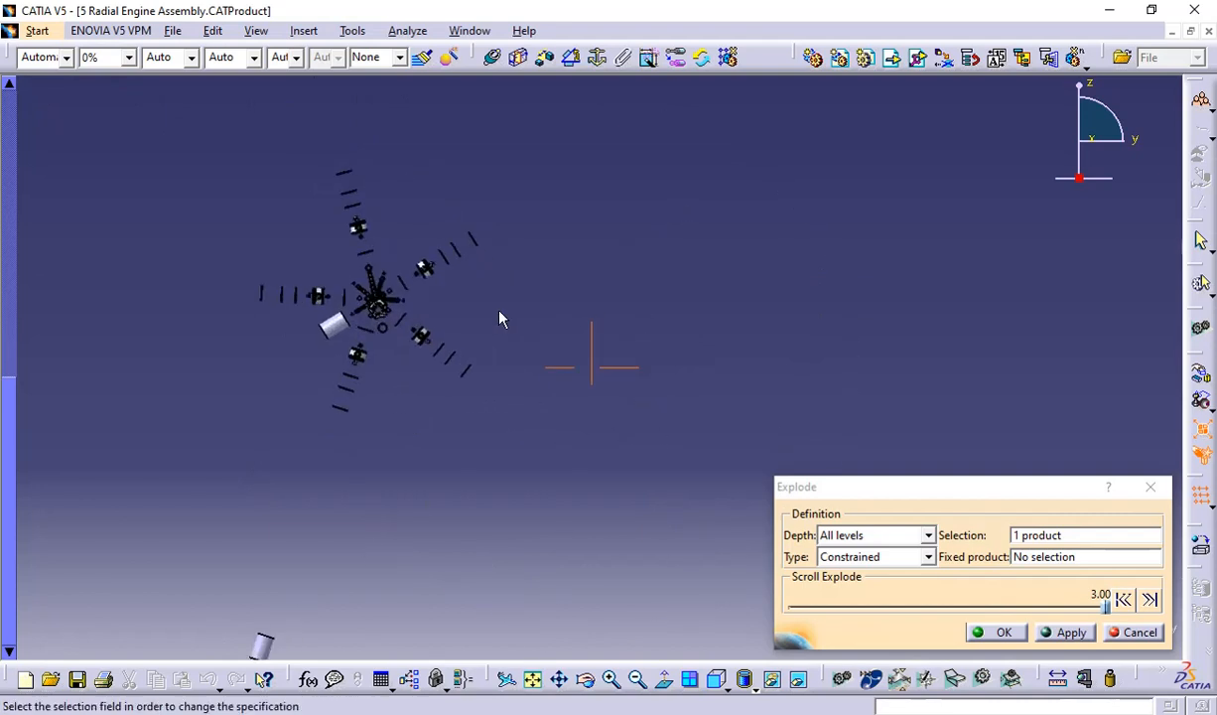
middle_drag(499, 311, 631, 265)
middle_drag(534, 338, 623, 353)
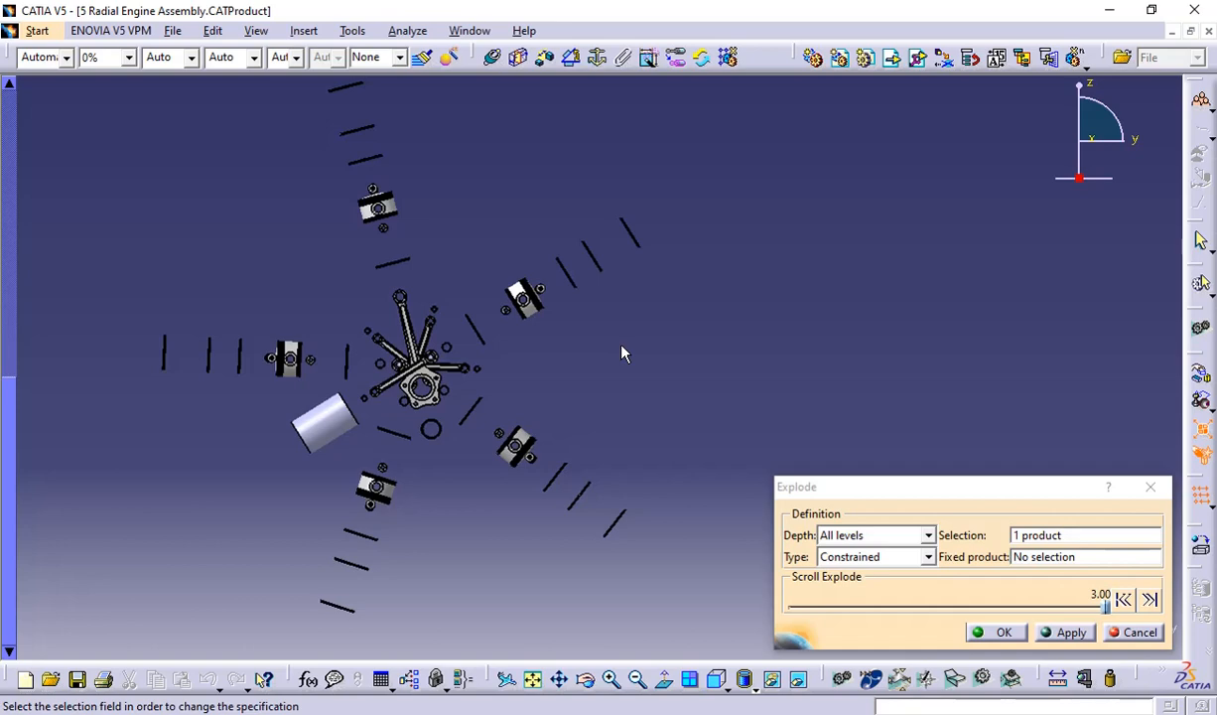
middle_drag(534, 397, 548, 435)
Switch the all-levels explosion back to the 3D type and apply it to the assembly
click(874, 557)
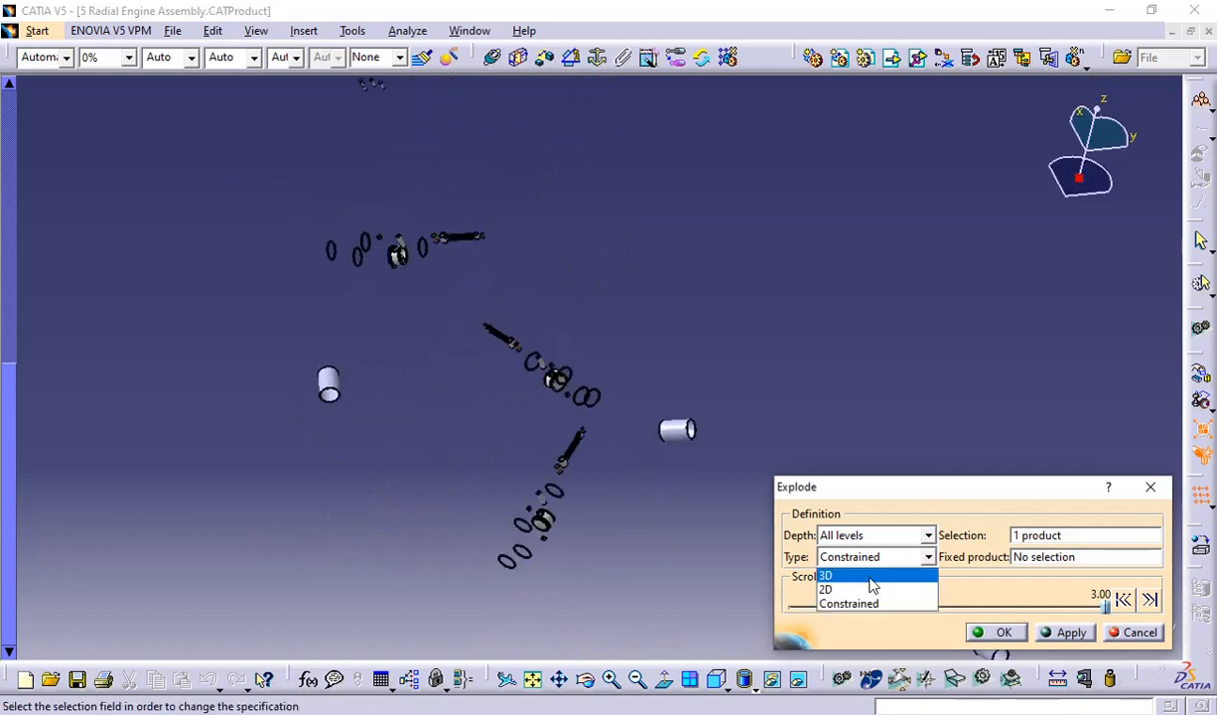
click(869, 578)
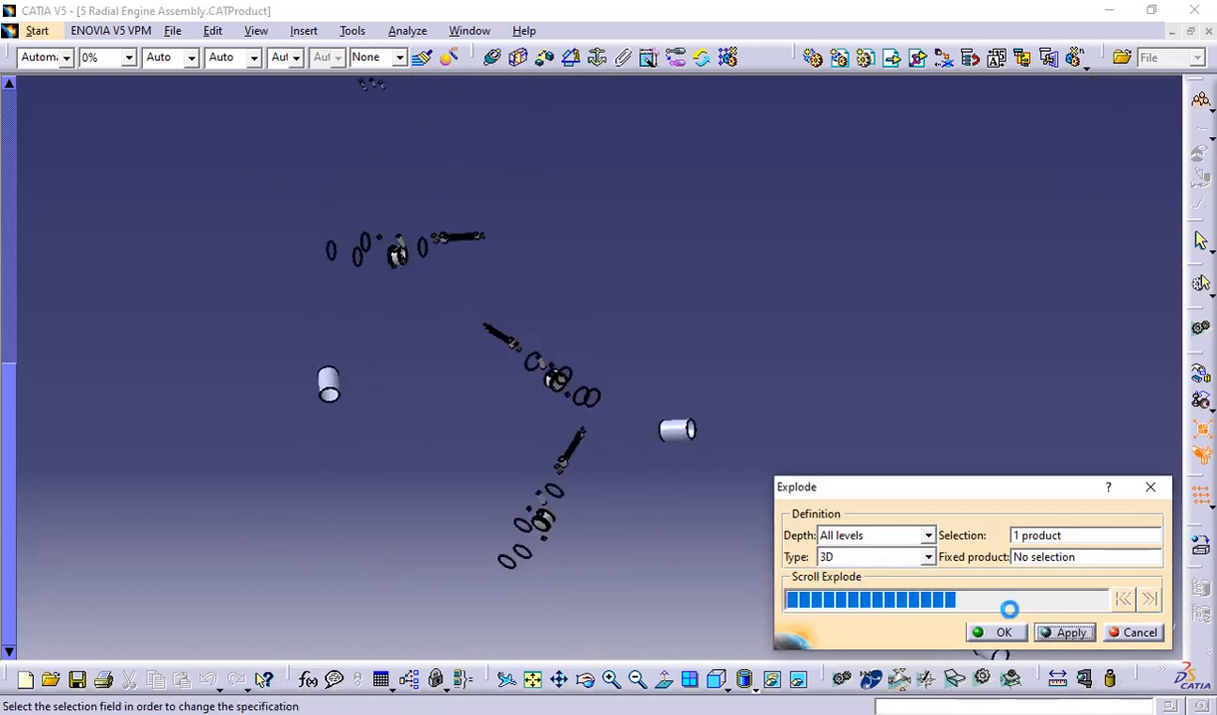
middle_drag(560, 328, 500, 250)
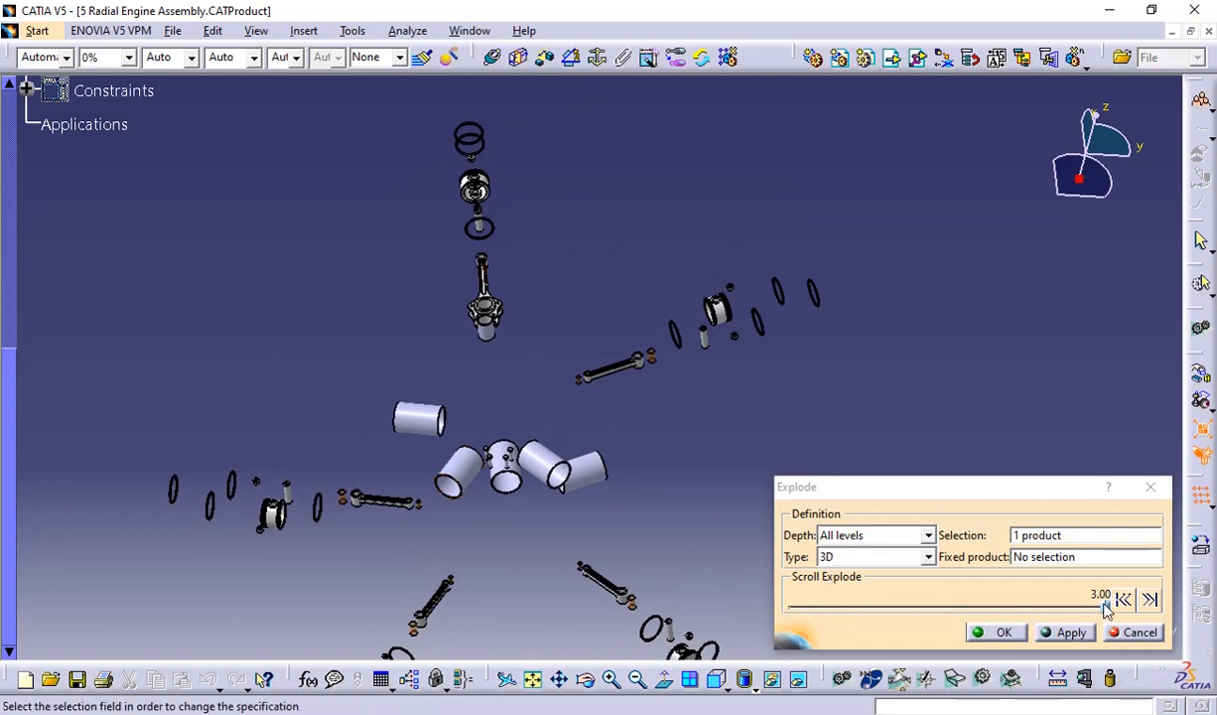
Reduce the explosion extent to 1.29, accept the modified product positions and examine the separated piston and master rod
drag(1107, 609, 924, 611)
click(1060, 635)
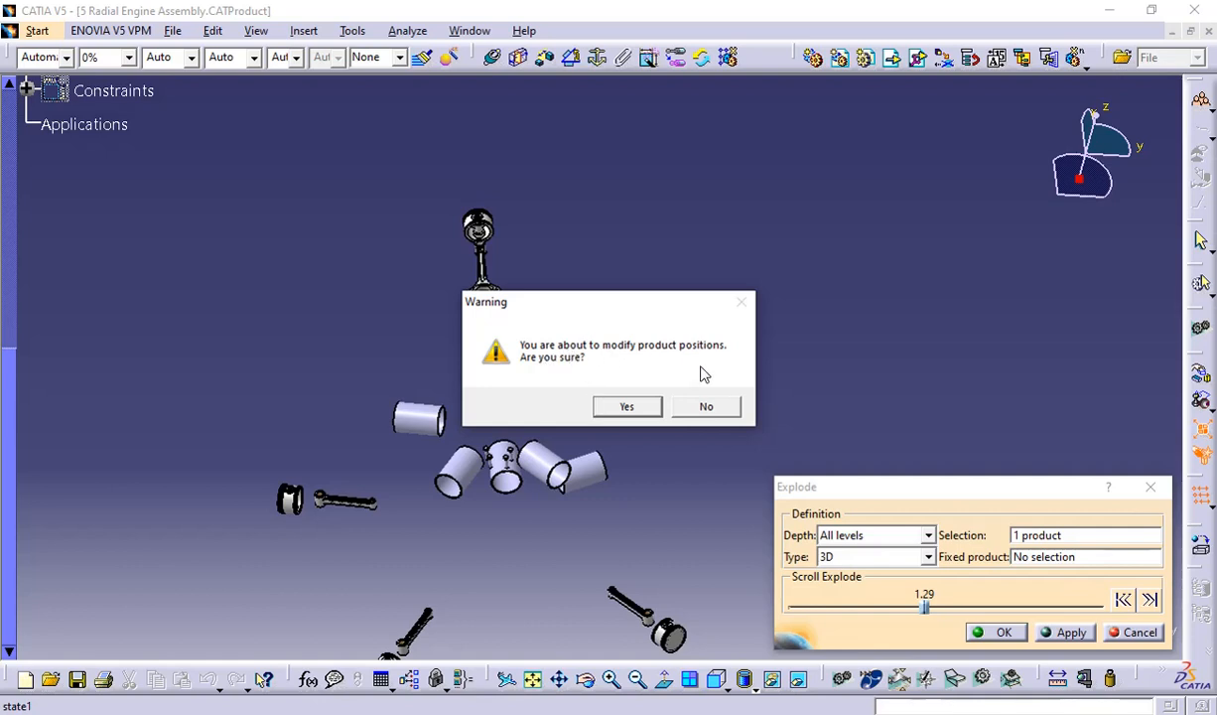
click(626, 407)
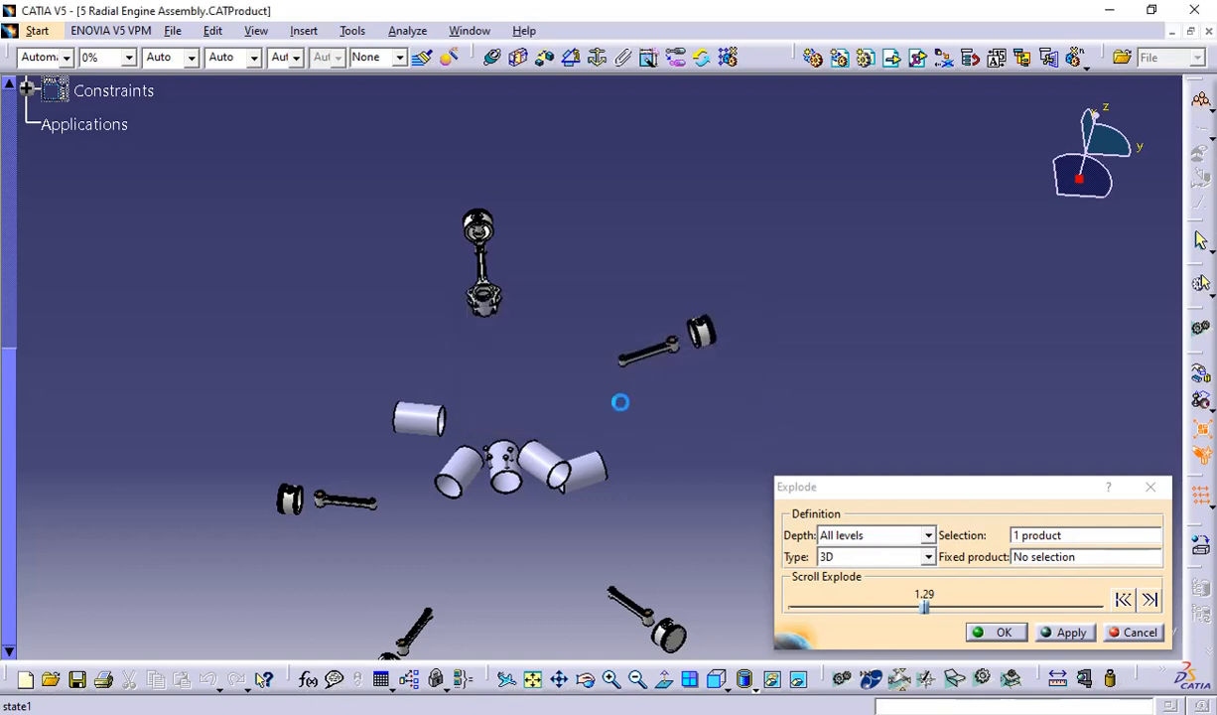
middle_drag(637, 432, 552, 419)
scroll(313, 364, up, 8)
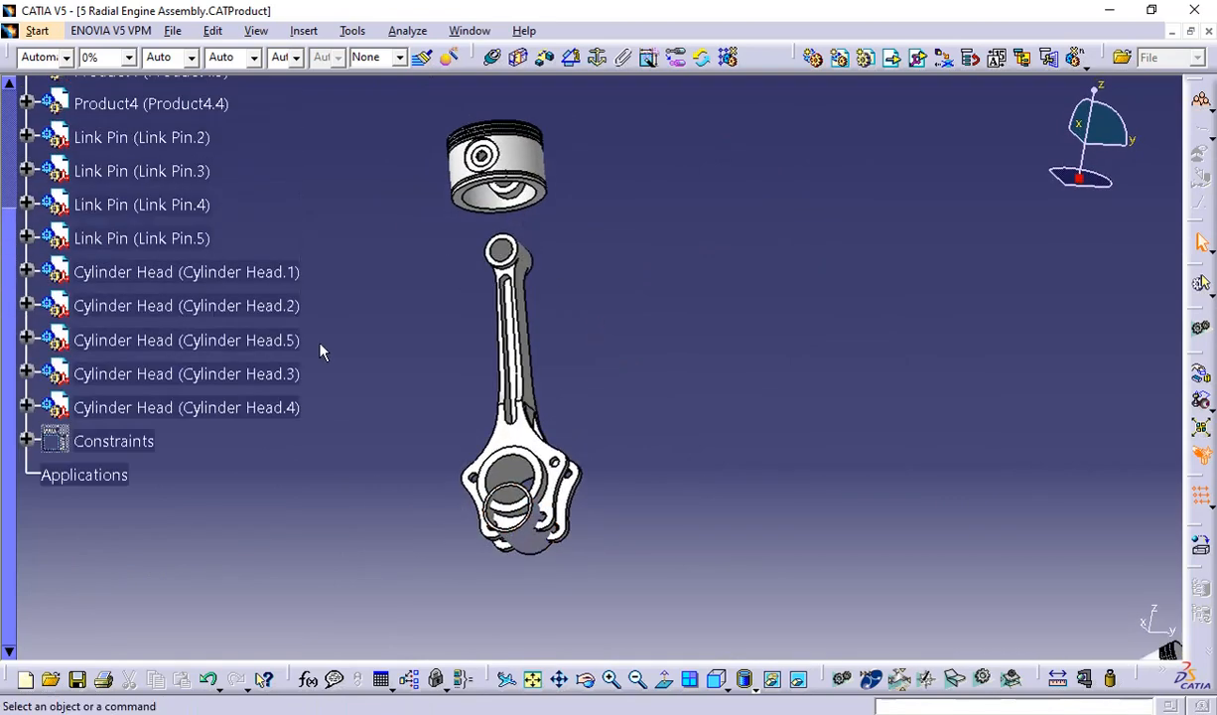
scroll(342, 290, down, 3)
scroll(342, 295, down, 3)
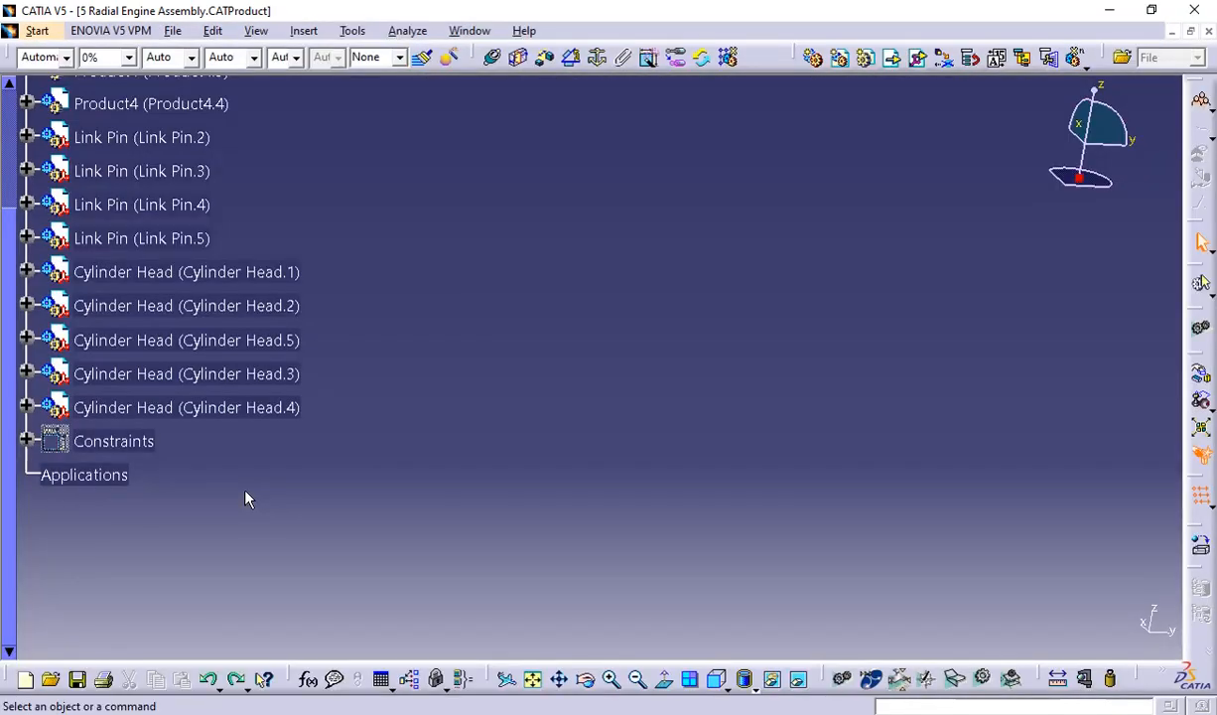
Fit the whole radial engine in view and examine its assembled components and product tree from an inclined angle
click(532, 679)
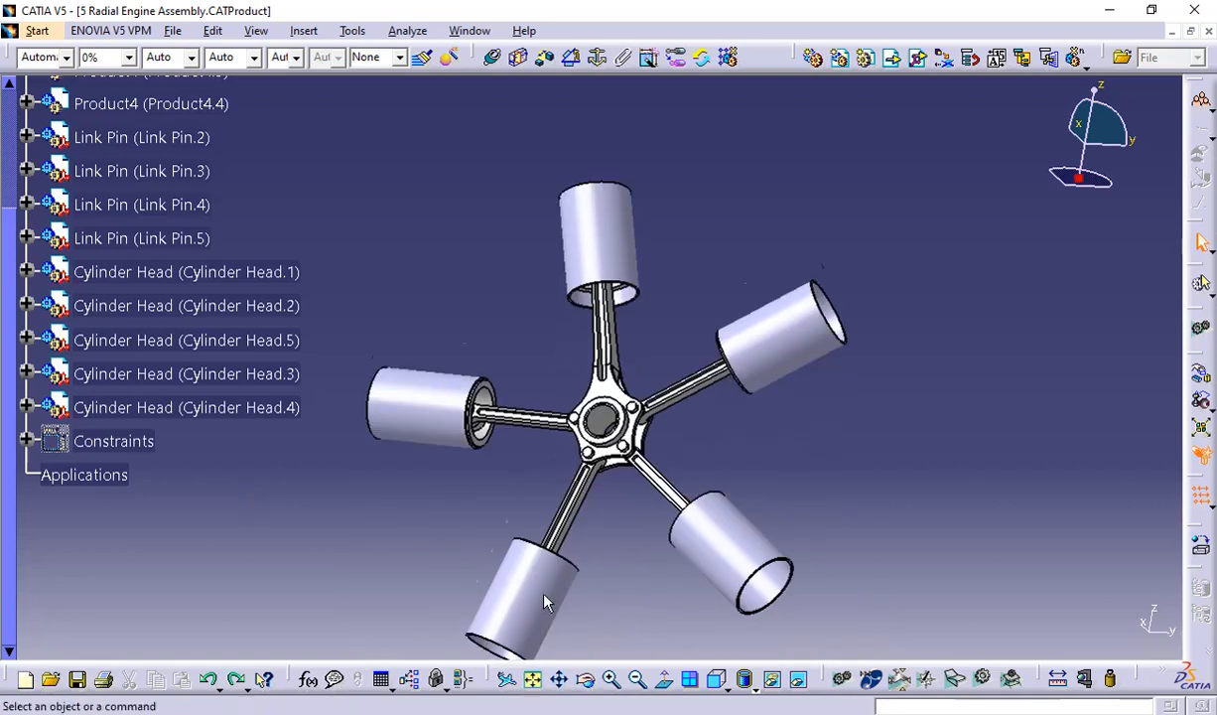
middle_drag(587, 554, 619, 407)
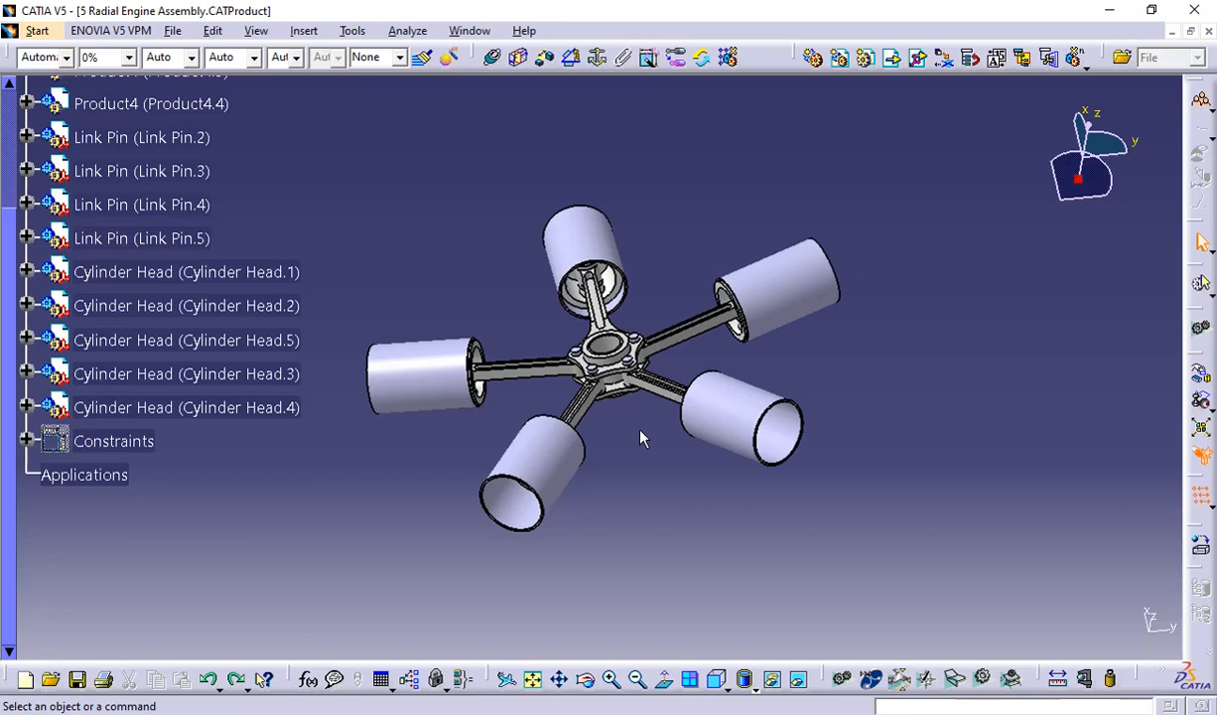
scroll(418, 198, up, 5)
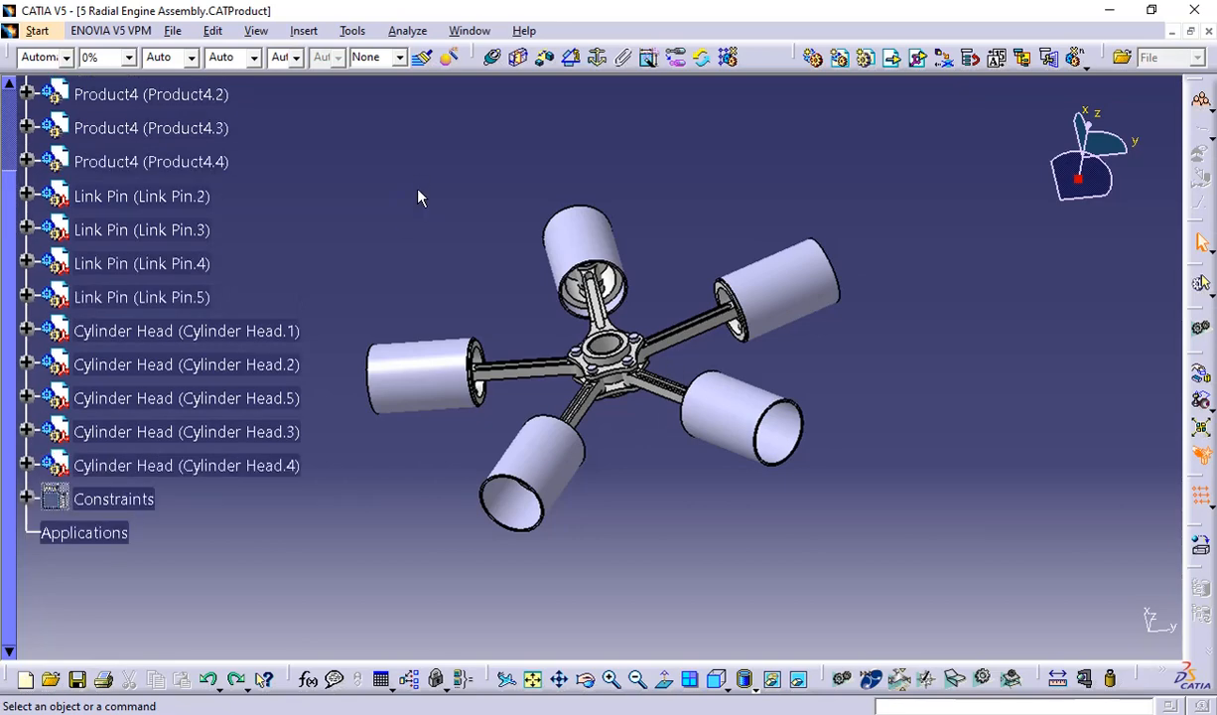
scroll(421, 191, down, 1)
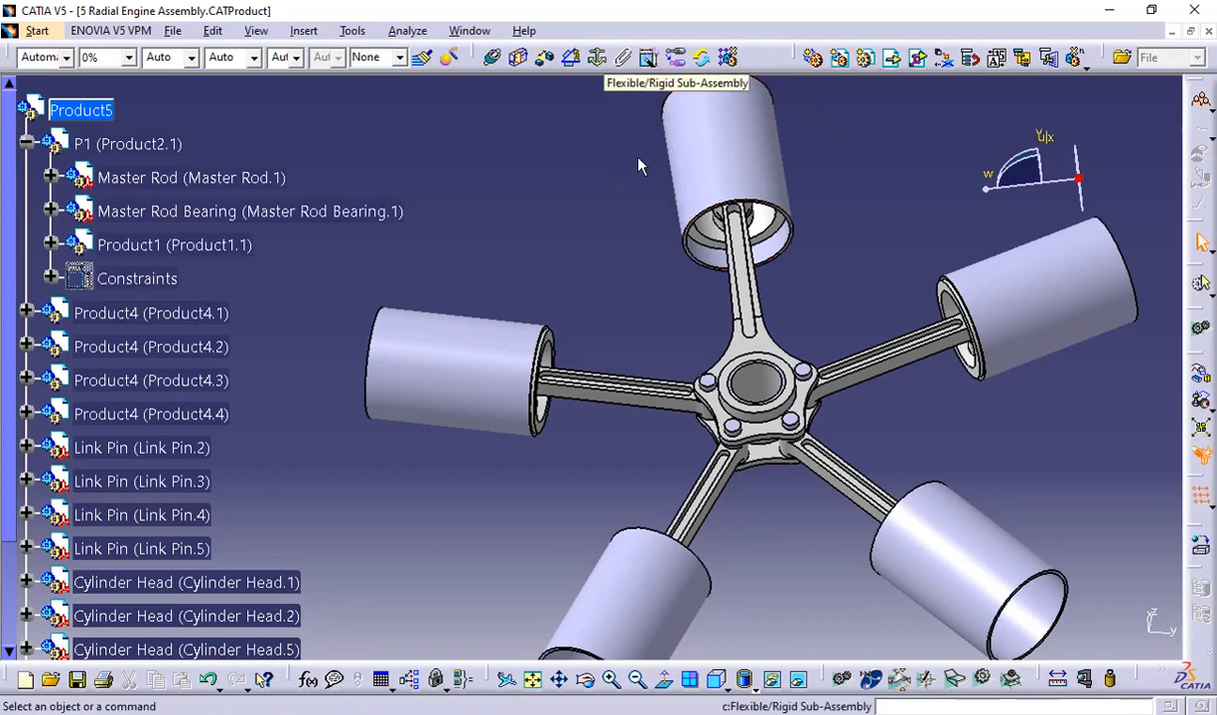
scroll(614, 240, up, 2)
scroll(546, 224, down, 2)
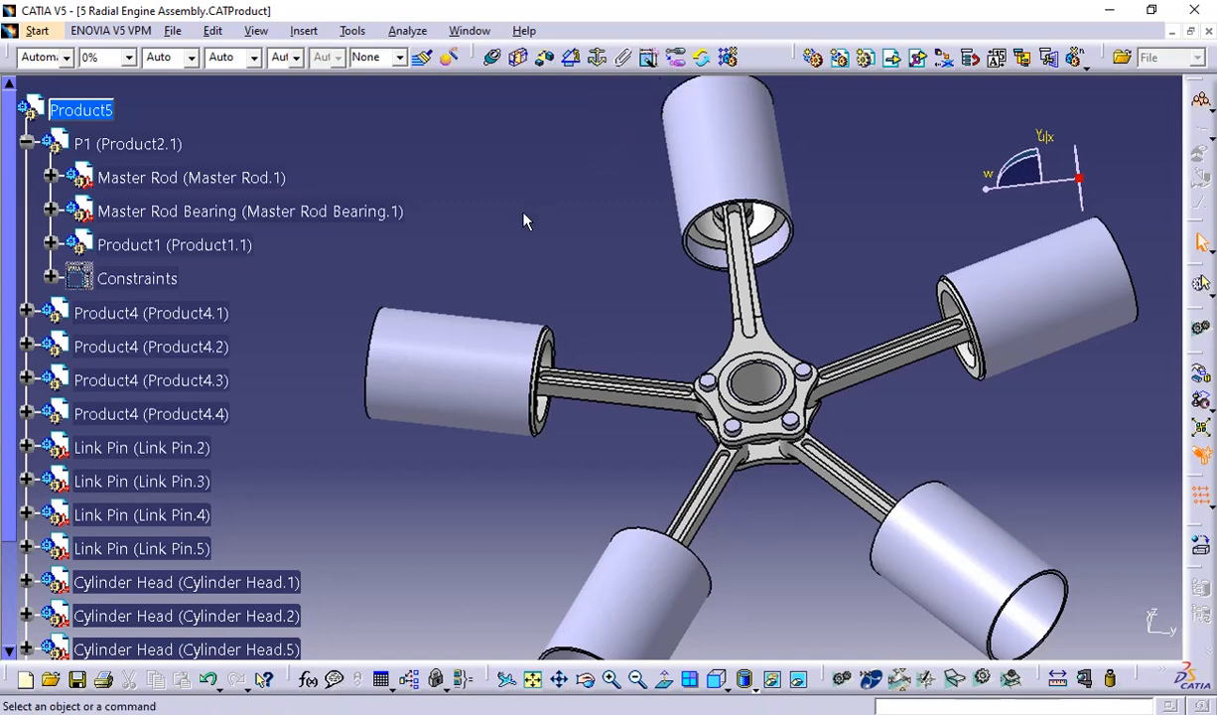
Switch the compass option Snap Automatically to Selected Object off and back on, and check its setting
right_click(1075, 175)
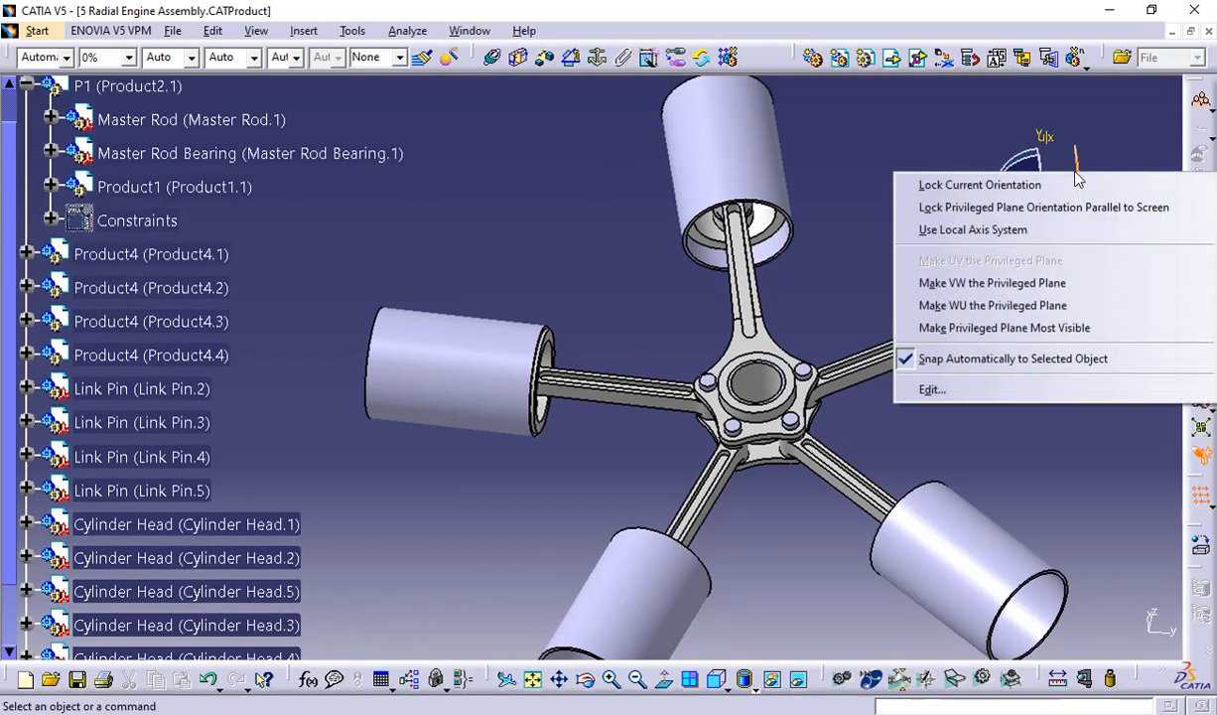
click(905, 361)
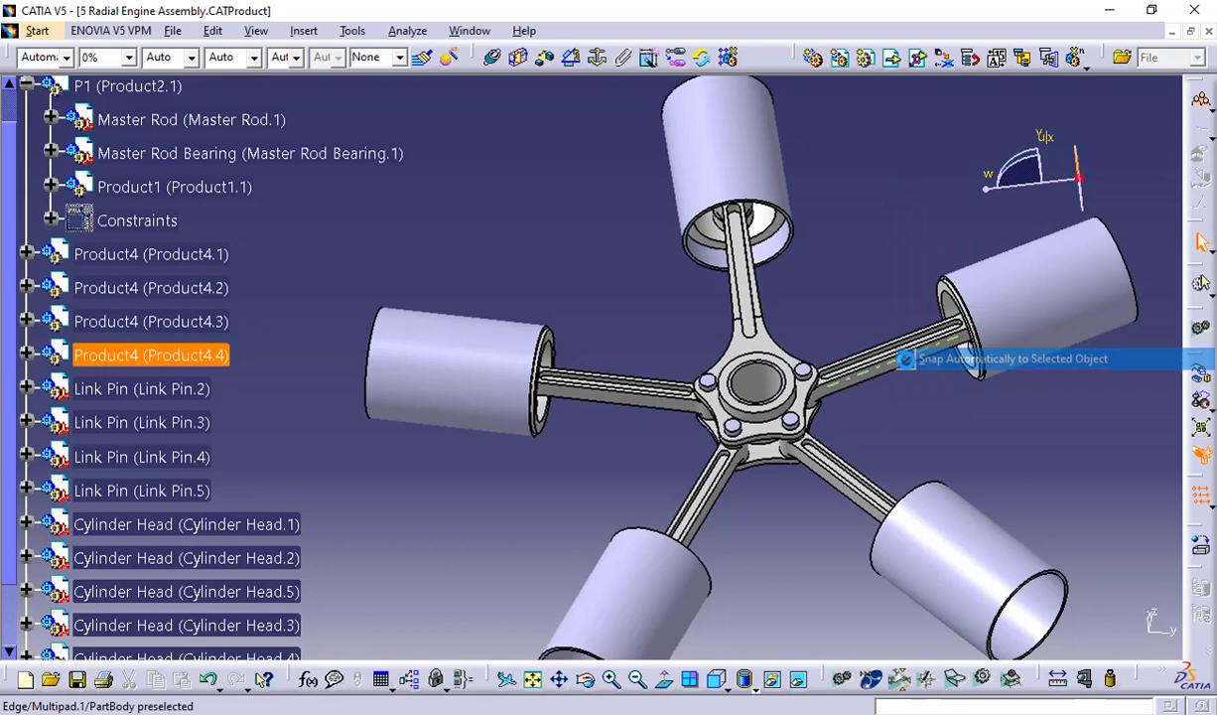
right_click(1071, 181)
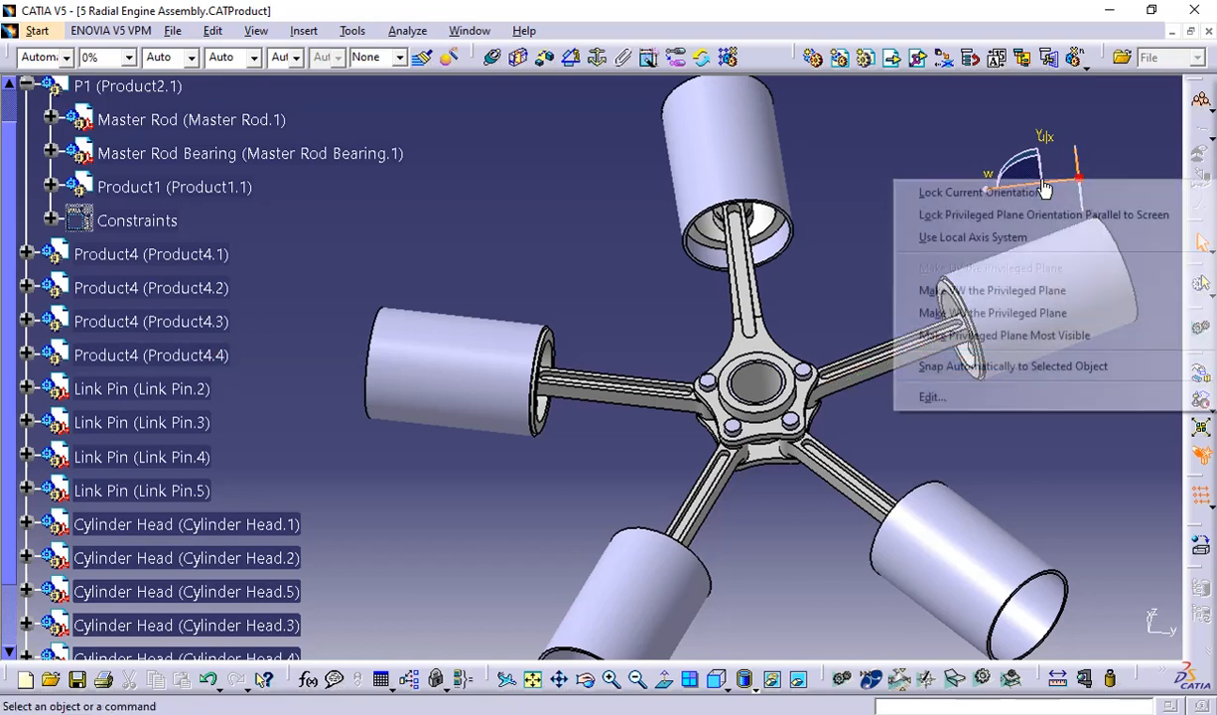
click(936, 367)
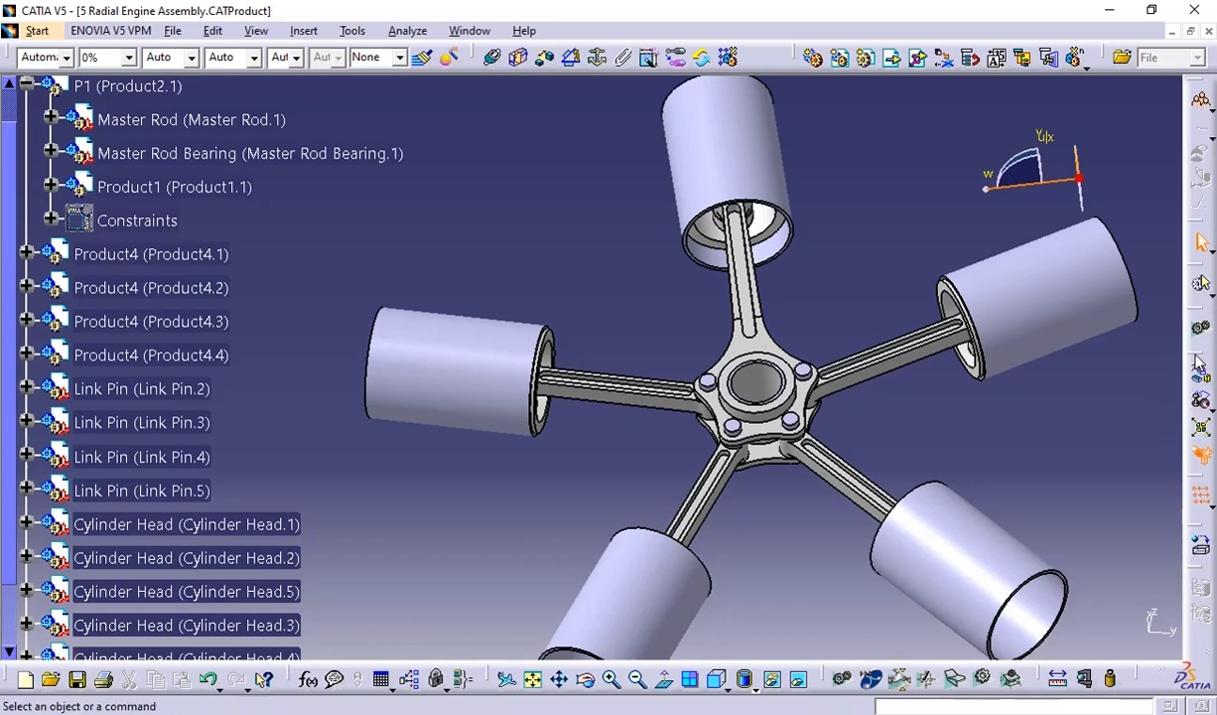
right_click(1043, 187)
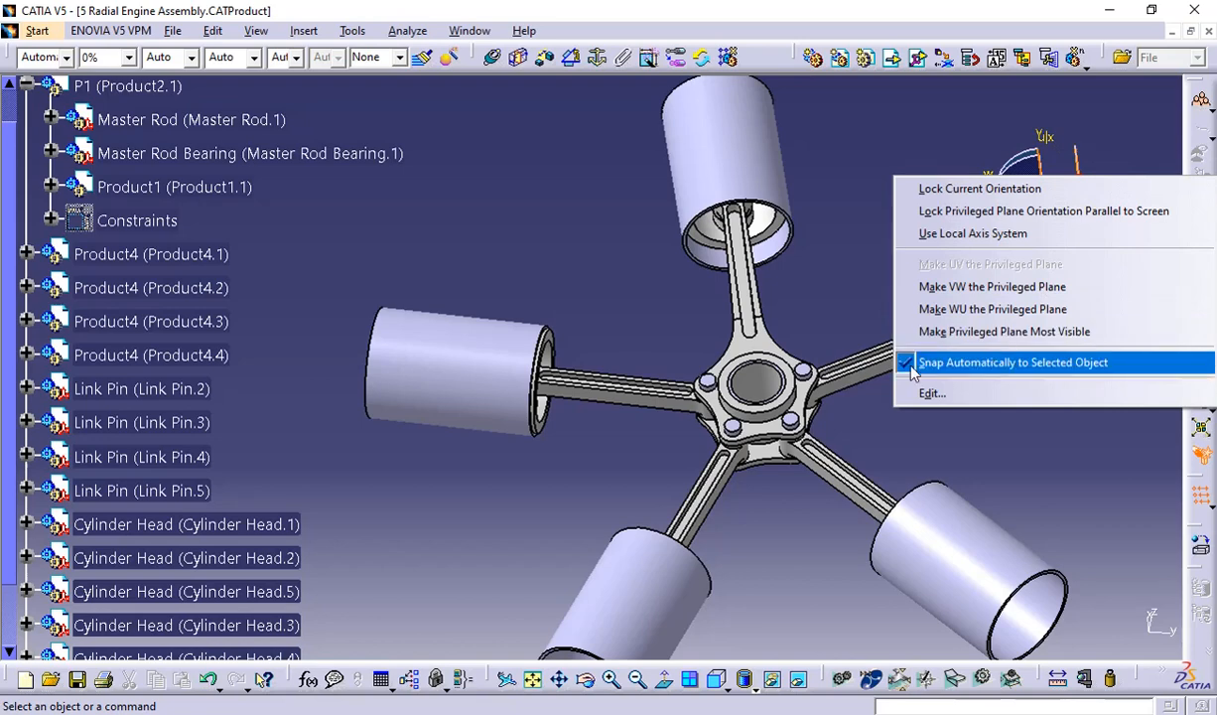
click(873, 169)
scroll(378, 284, up, 2)
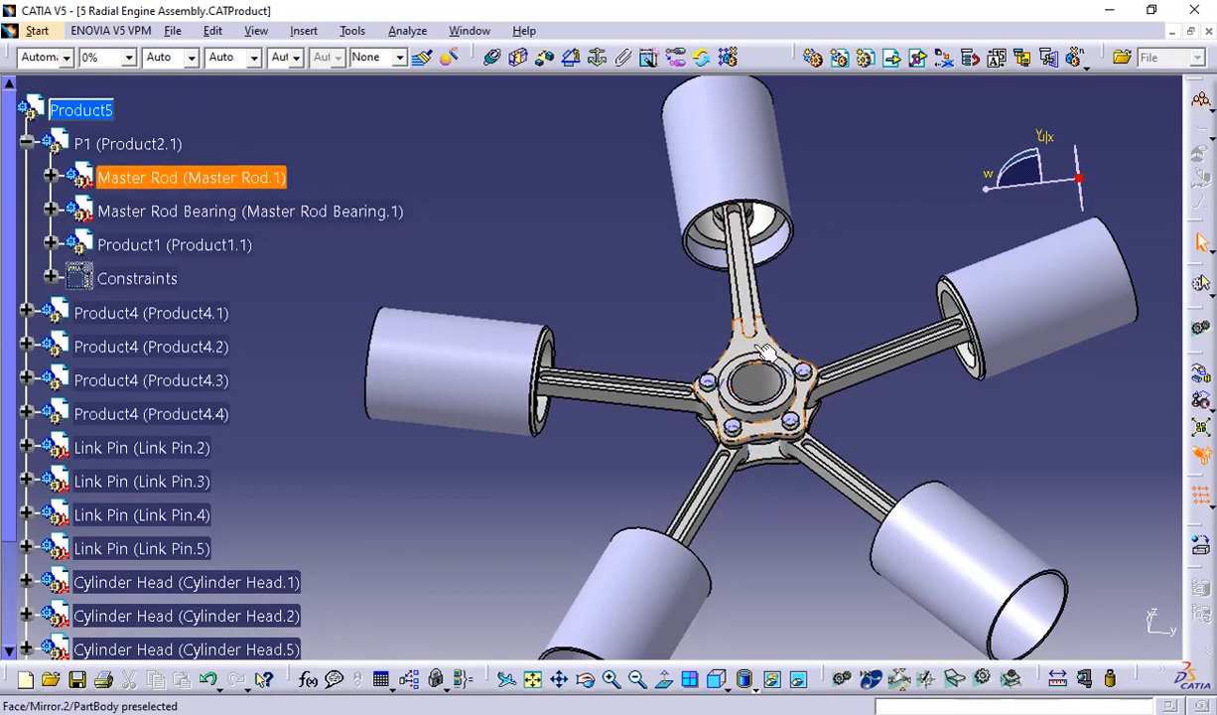
Snap the compass to the master rod and move it out of the engine together with its rigid P1 sub-assembly
click(281, 181)
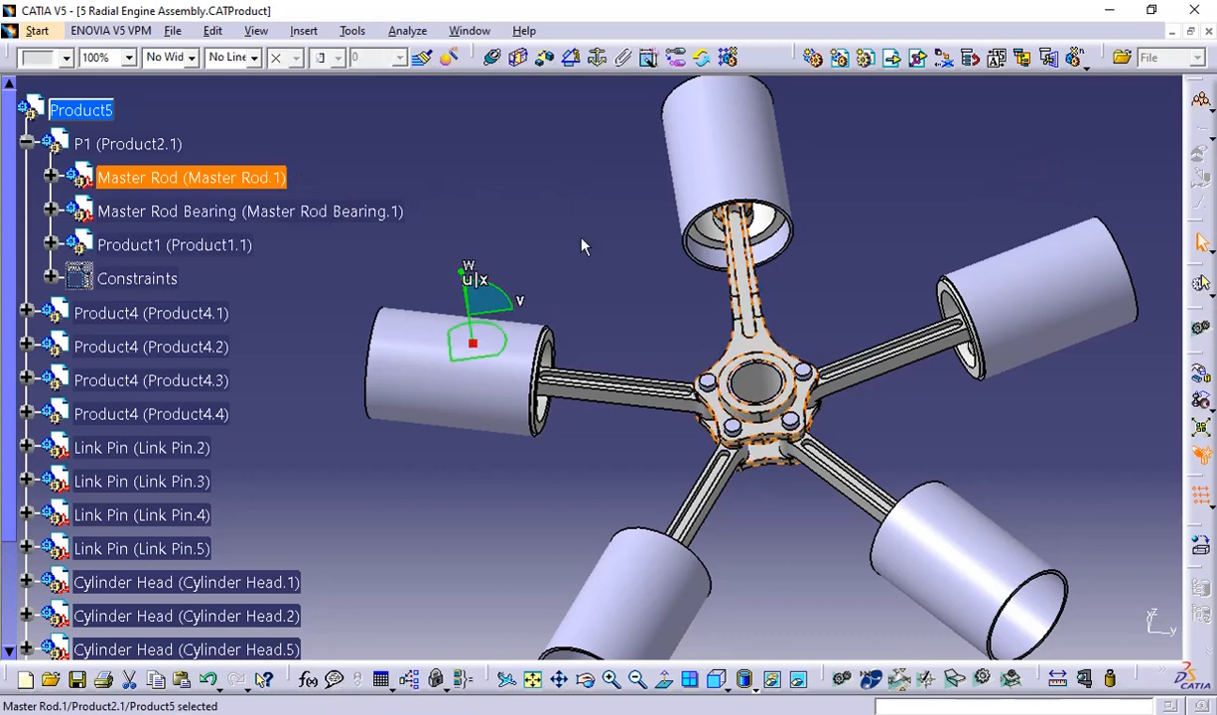
drag(474, 366, 837, 269)
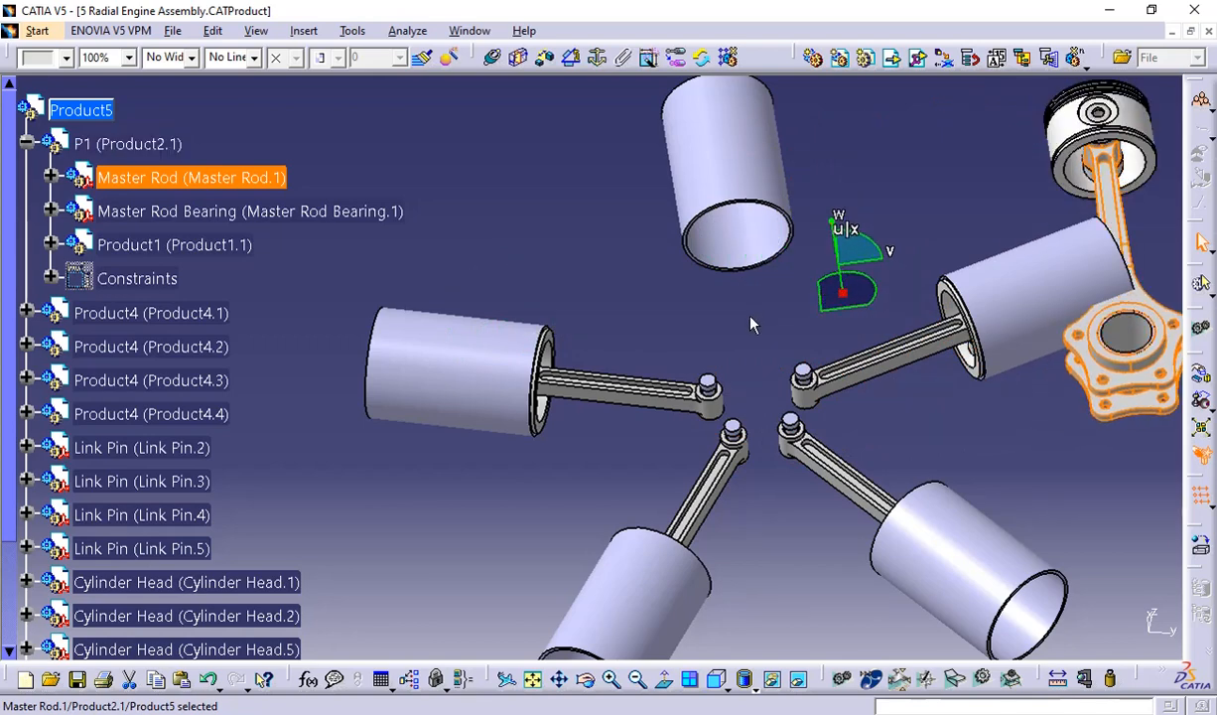
scroll(752, 324, down, 1)
middle_drag(752, 321, 562, 374)
scroll(563, 375, up, 1)
scroll(233, 238, up, 1)
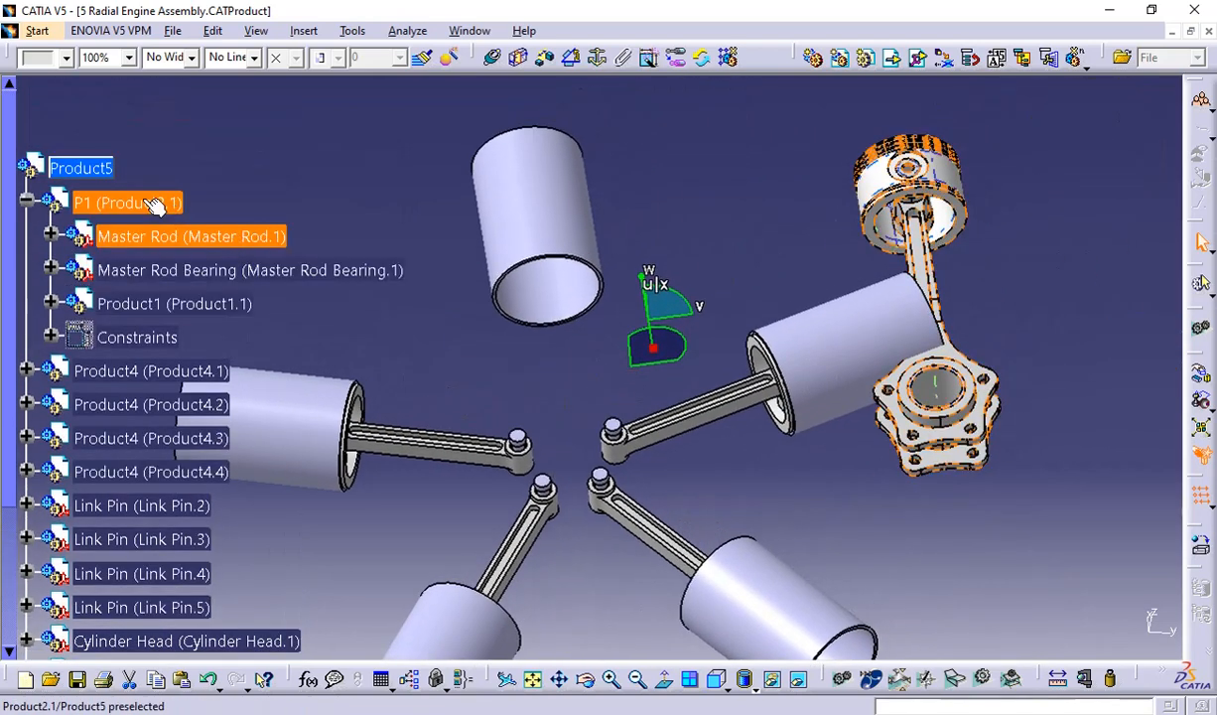
Reposition the separated P1 sub-assembly farther out and back toward the engine with the compass, and undo its moves
click(134, 238)
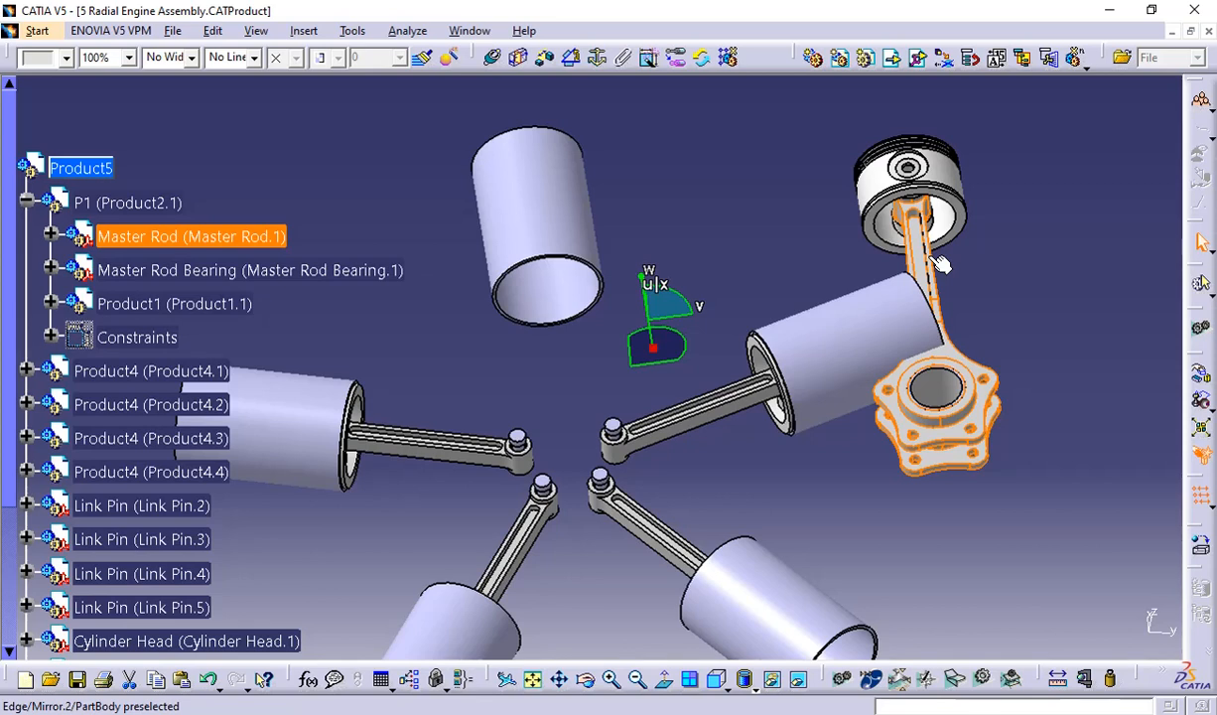
drag(665, 359, 757, 357)
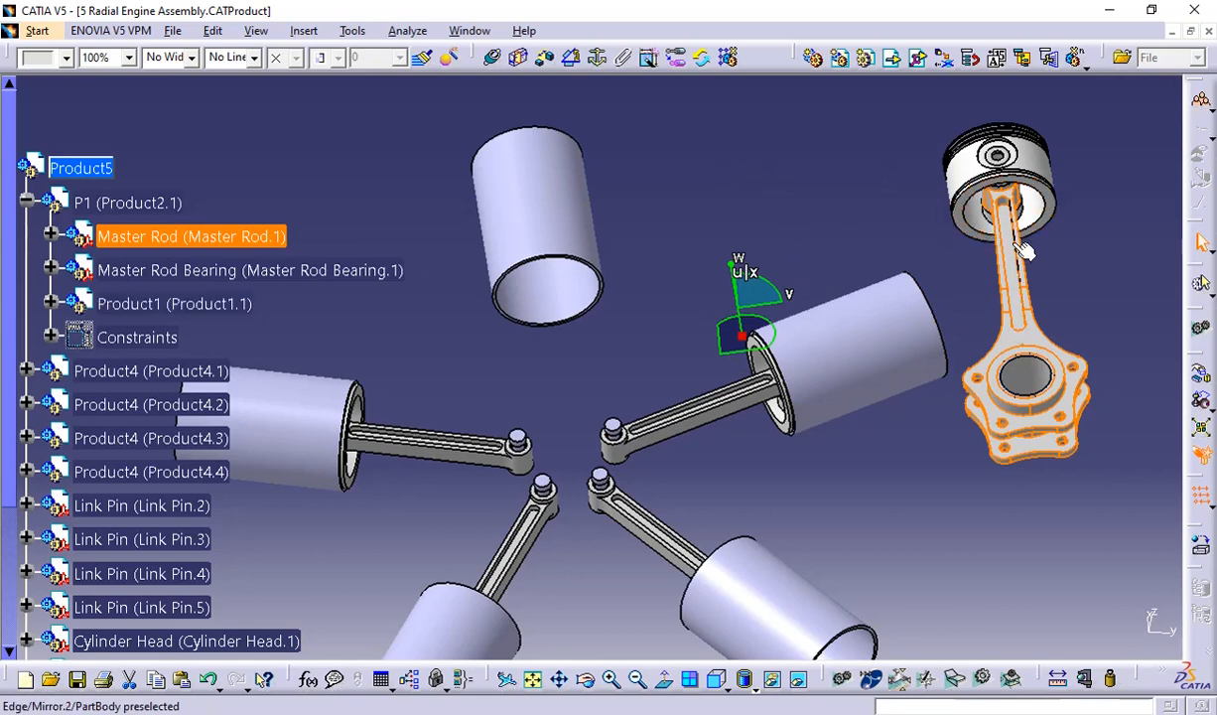
click(982, 243)
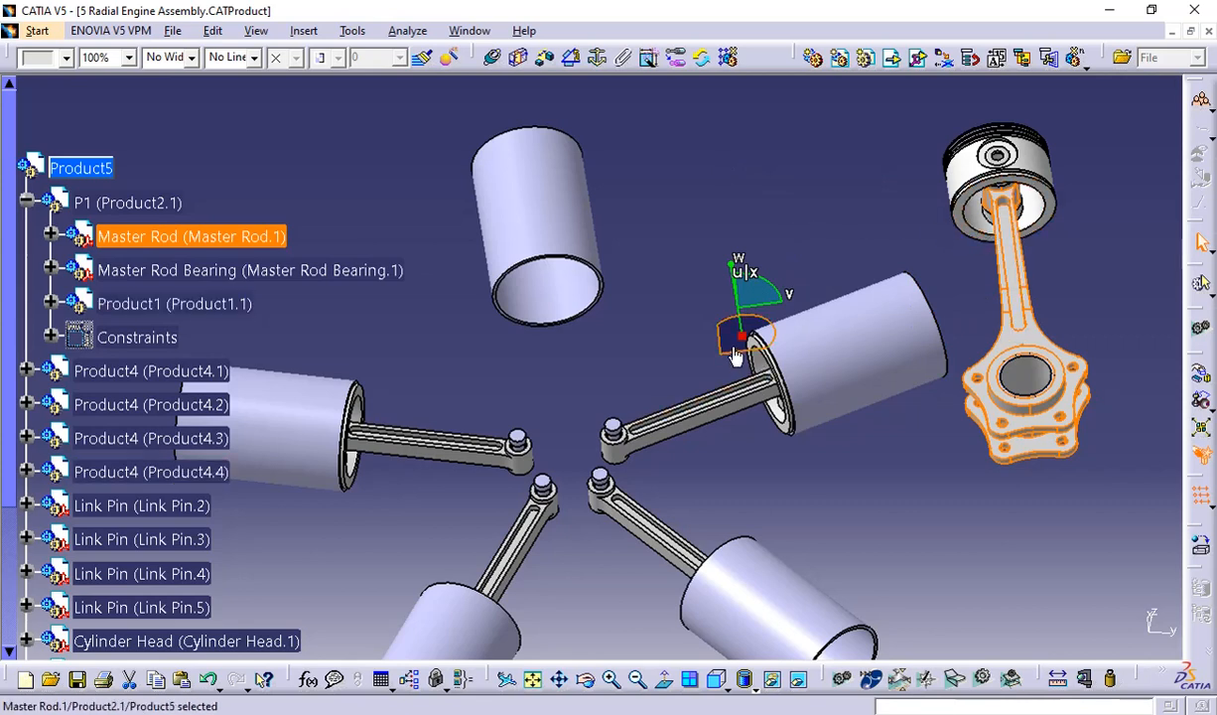
drag(732, 353, 377, 399)
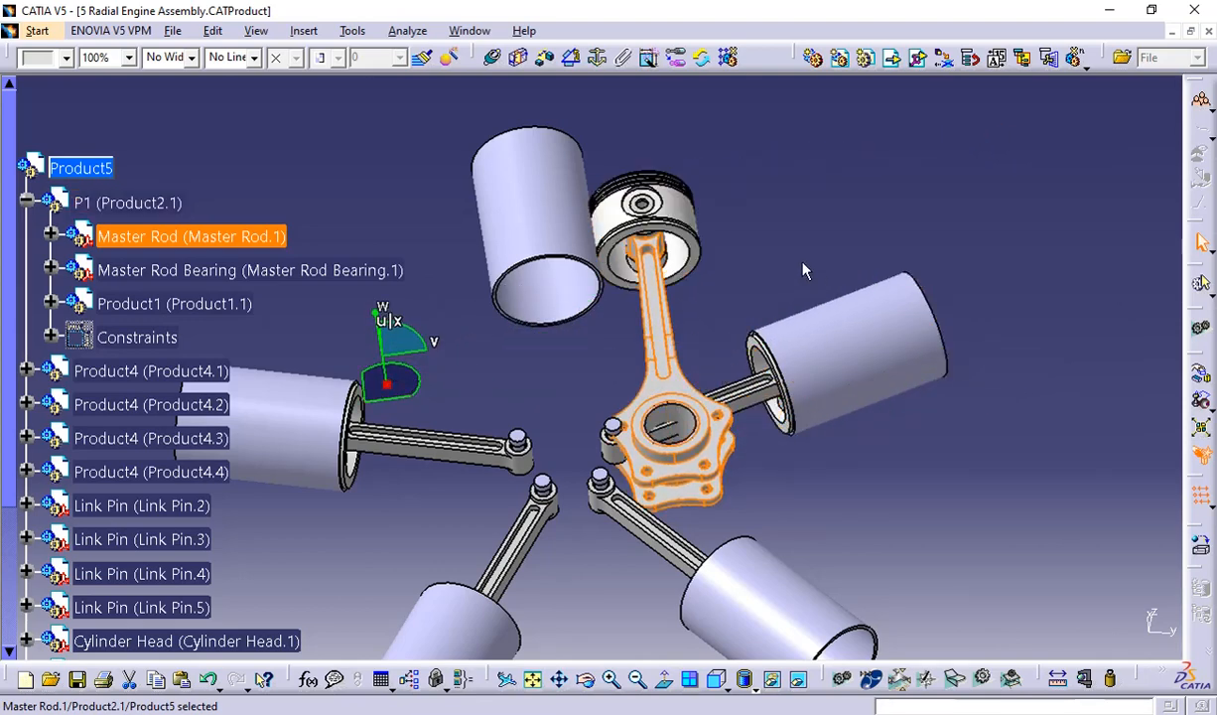
key(ctrl+z)
drag(283, 399, 1066, 194)
Make the P1 (Product2.1) sub-assembly flexible
click(83, 242)
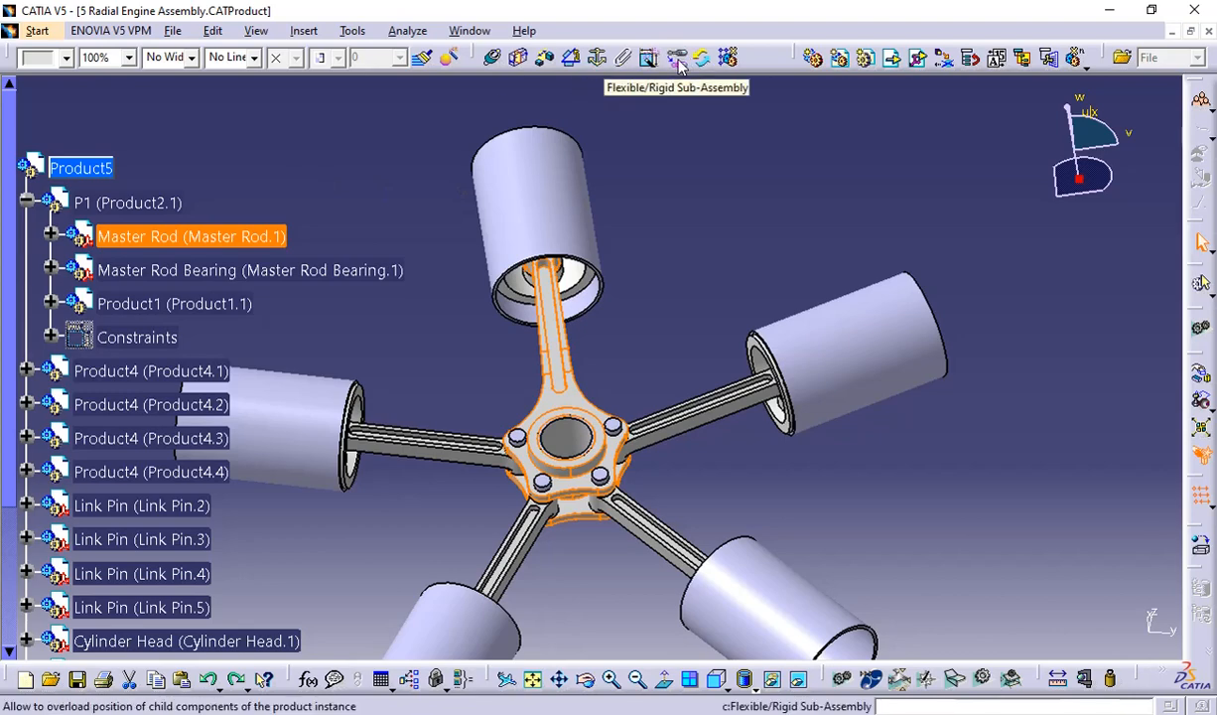
click(119, 201)
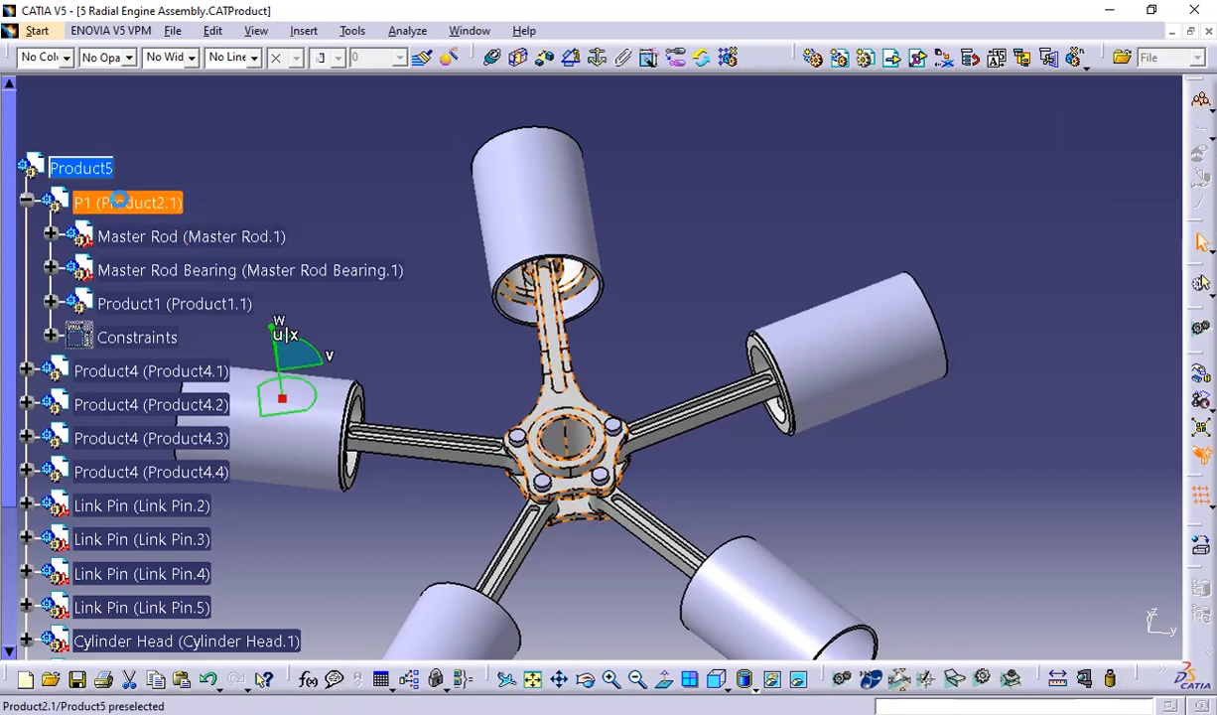
click(676, 58)
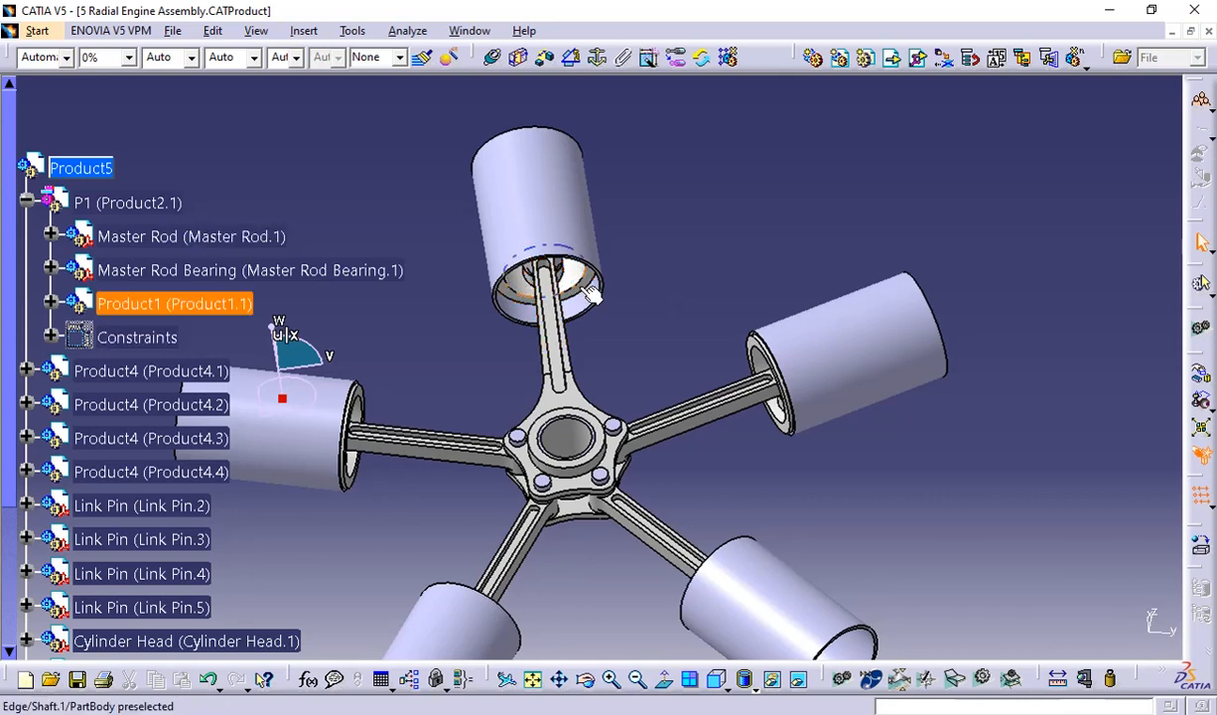
Move the piston sub-assembly Product1, the master rod bearing and the master rod individually out of the engine with the compass
click(180, 308)
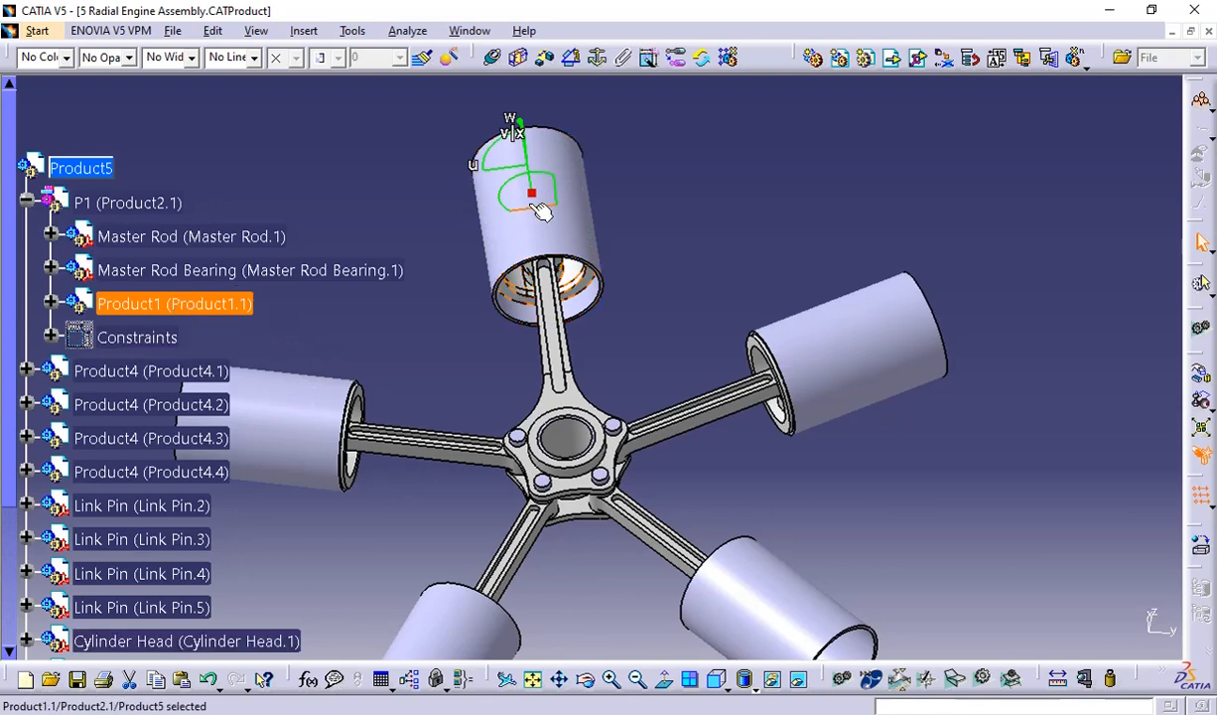
drag(526, 208, 716, 191)
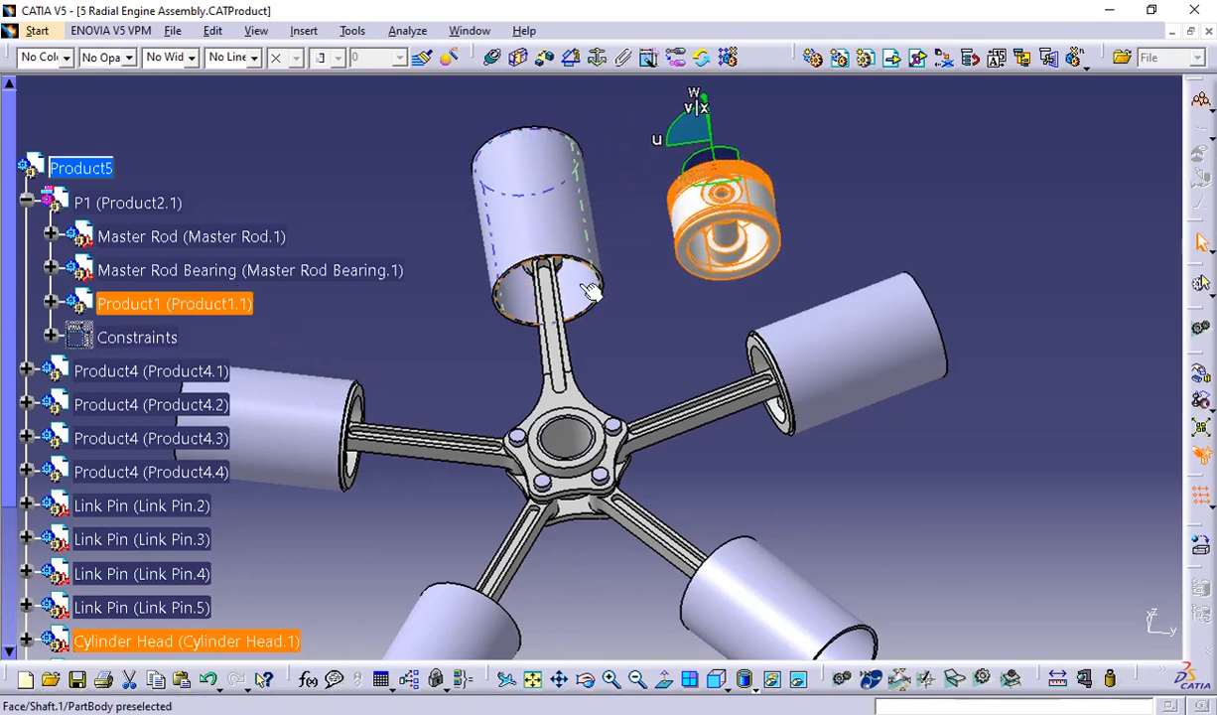
click(217, 269)
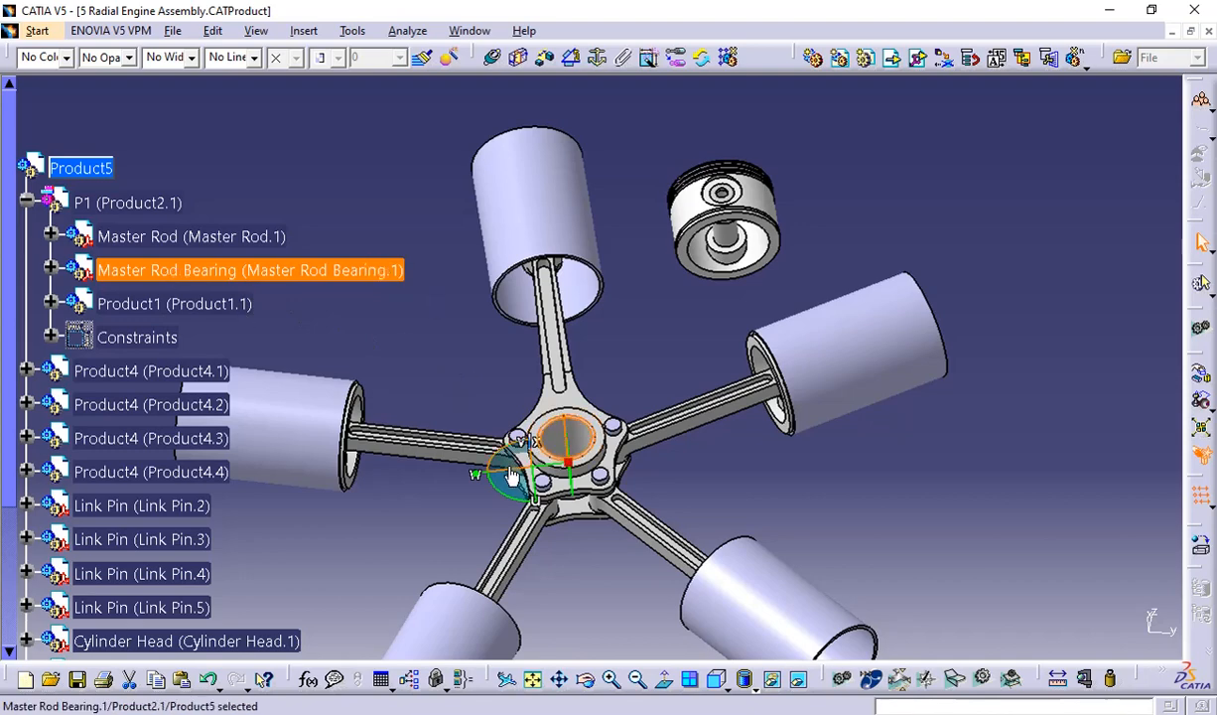
drag(536, 475, 966, 373)
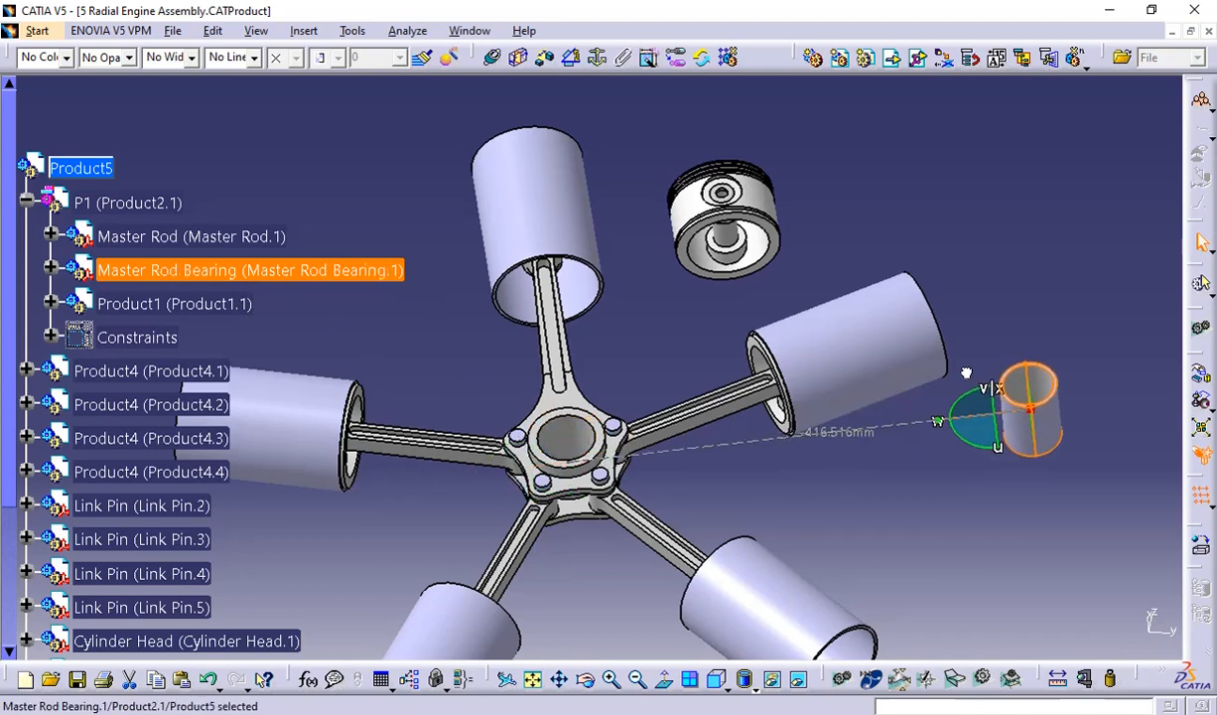
click(220, 237)
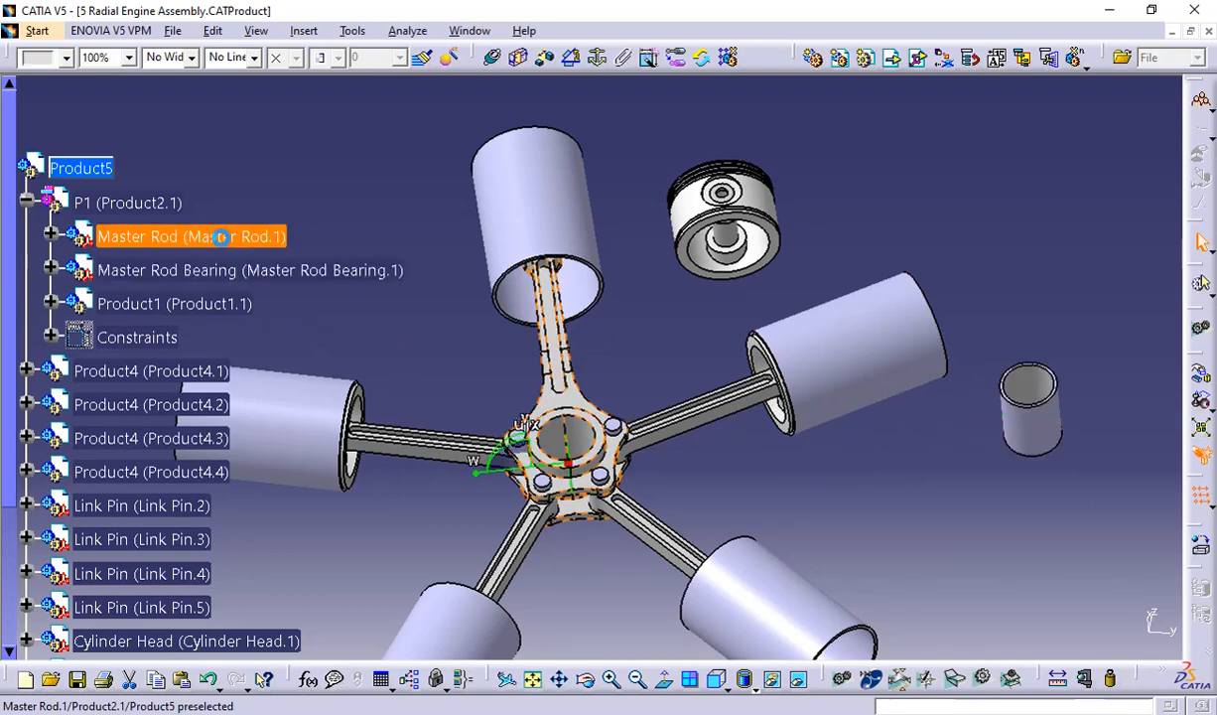
drag(493, 449, 1119, 392)
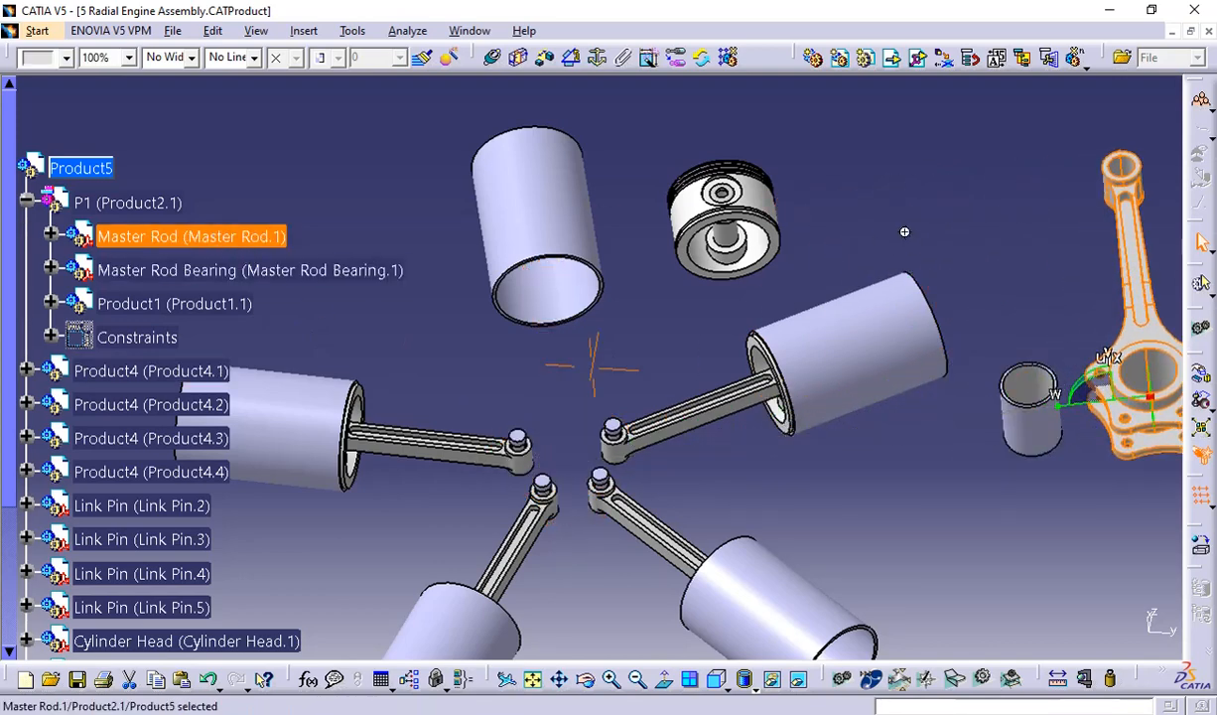
middle_drag(904, 232, 817, 269)
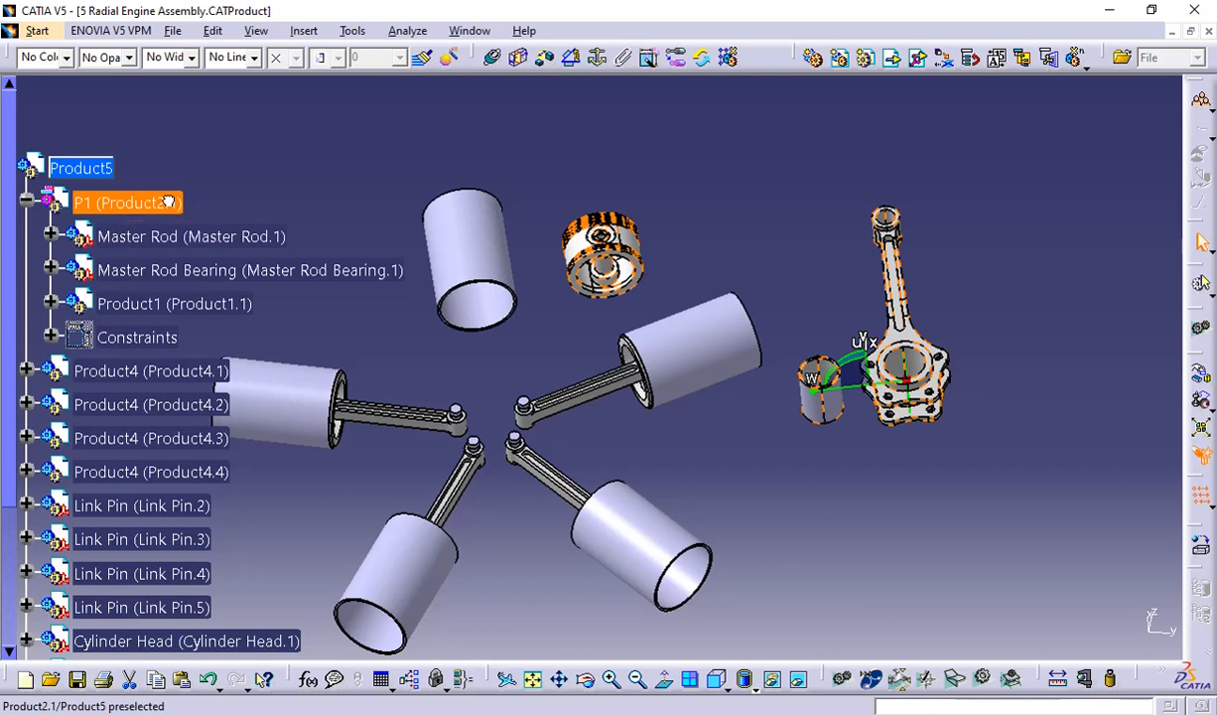
Make the P1 (Product2.1) sub-assembly rigid again, accepting that its child components also become rigid
click(158, 206)
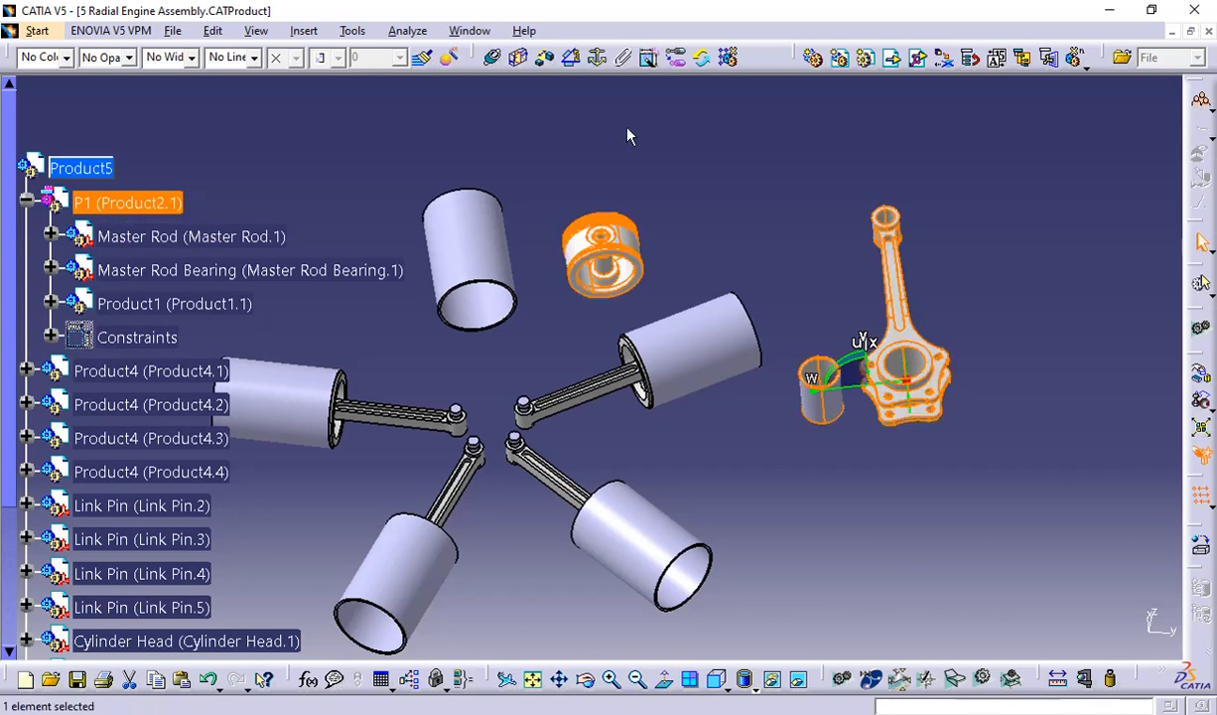
click(675, 59)
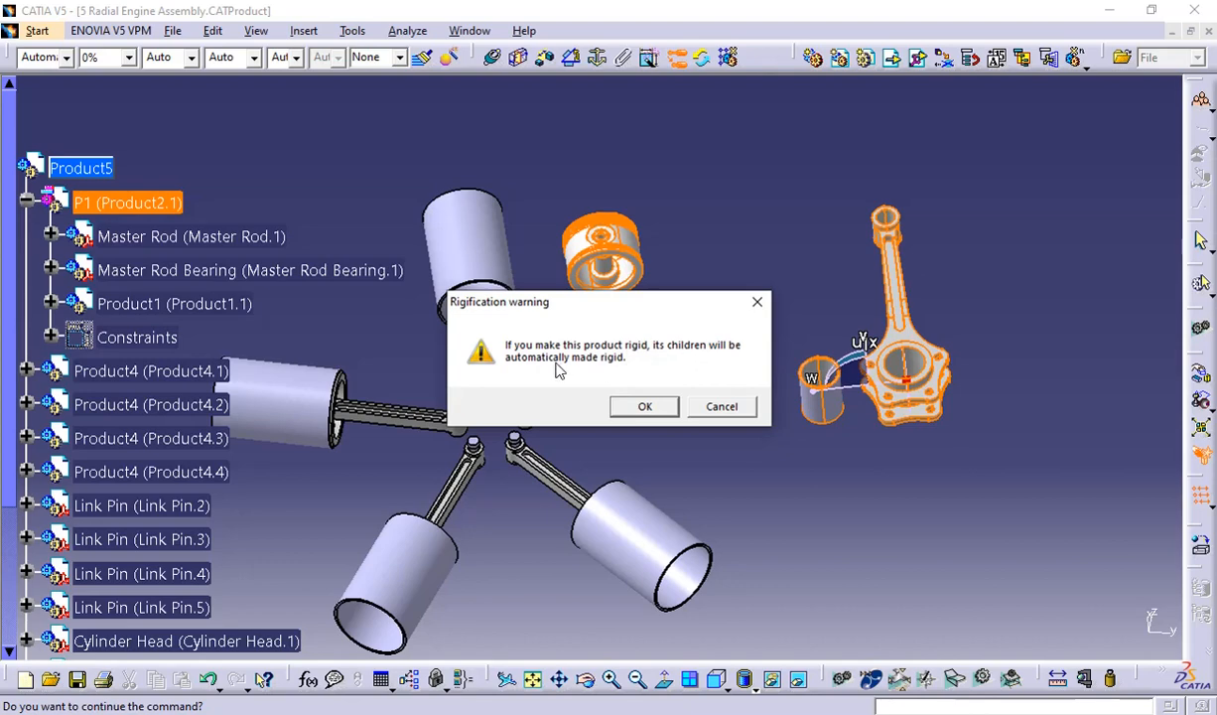
click(646, 406)
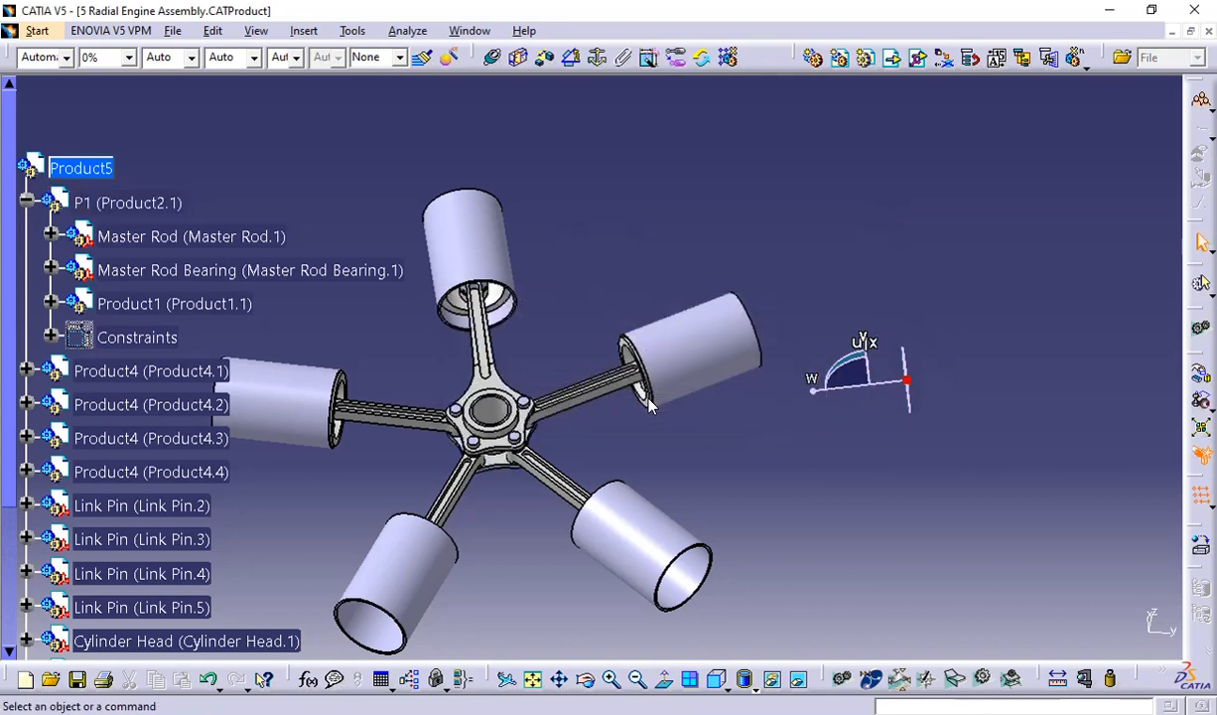
Move the rigid P1 sub-assembly out of the engine by its master rod with the compass, and undo the move
middle_drag(520, 316, 568, 288)
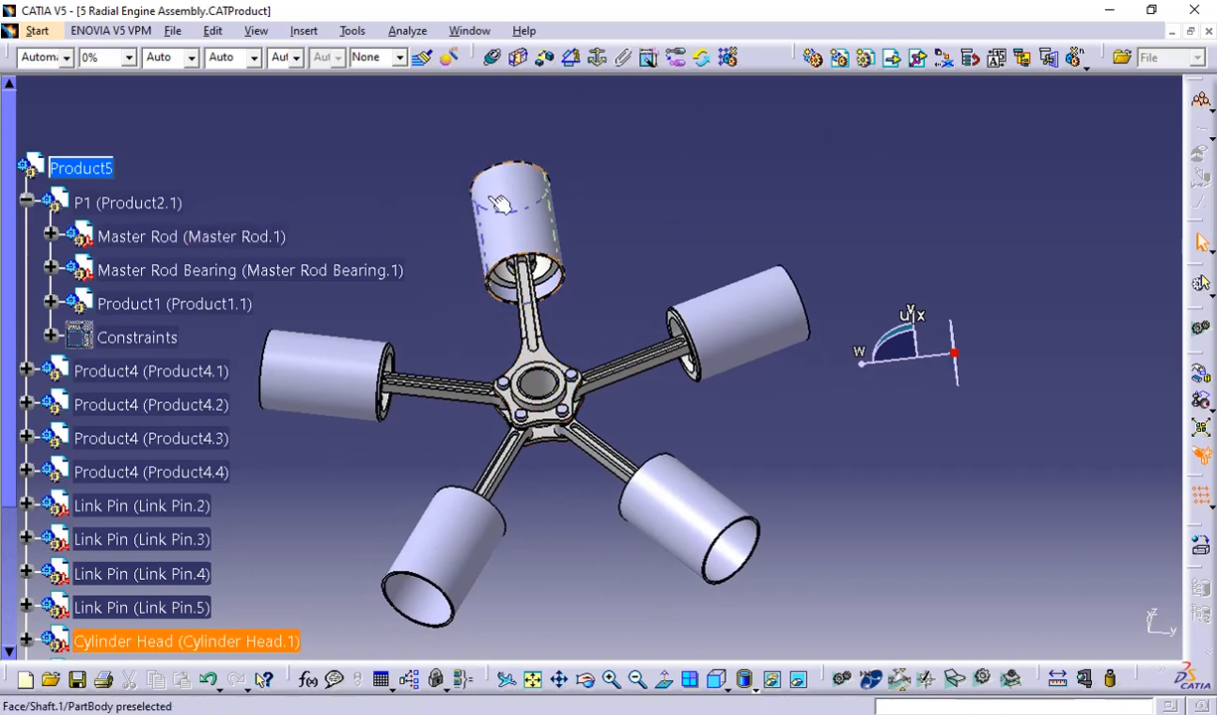
click(540, 329)
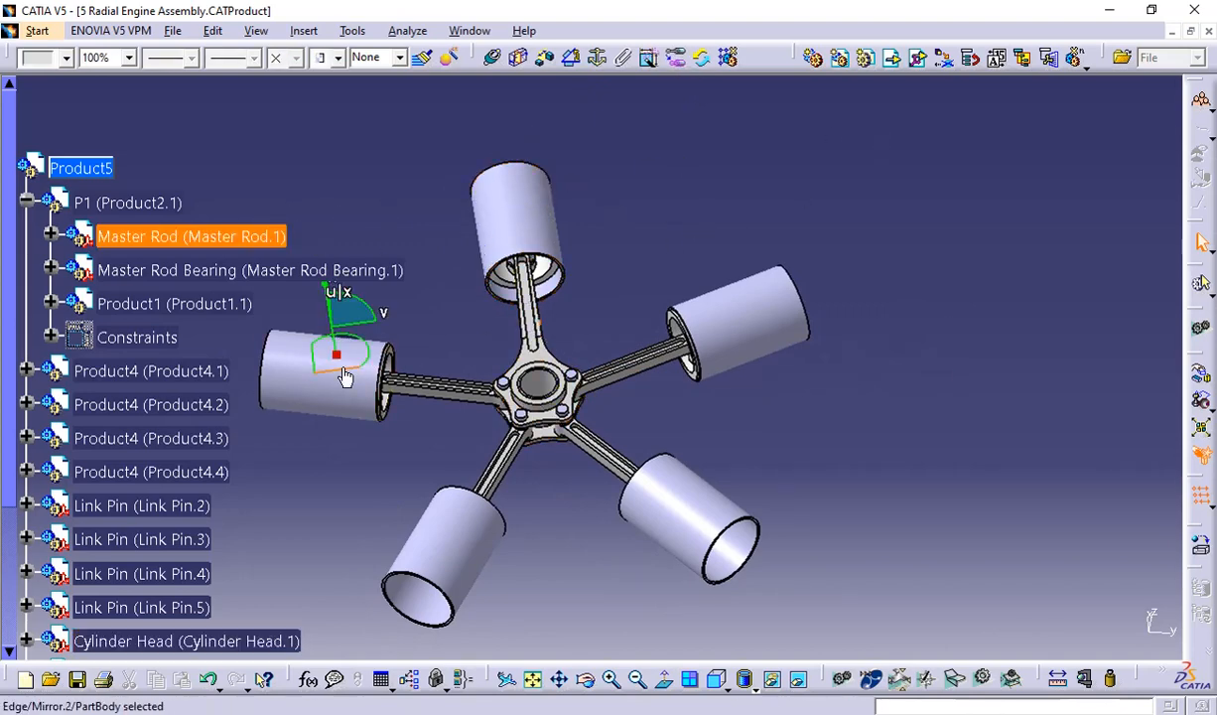
drag(346, 368, 869, 243)
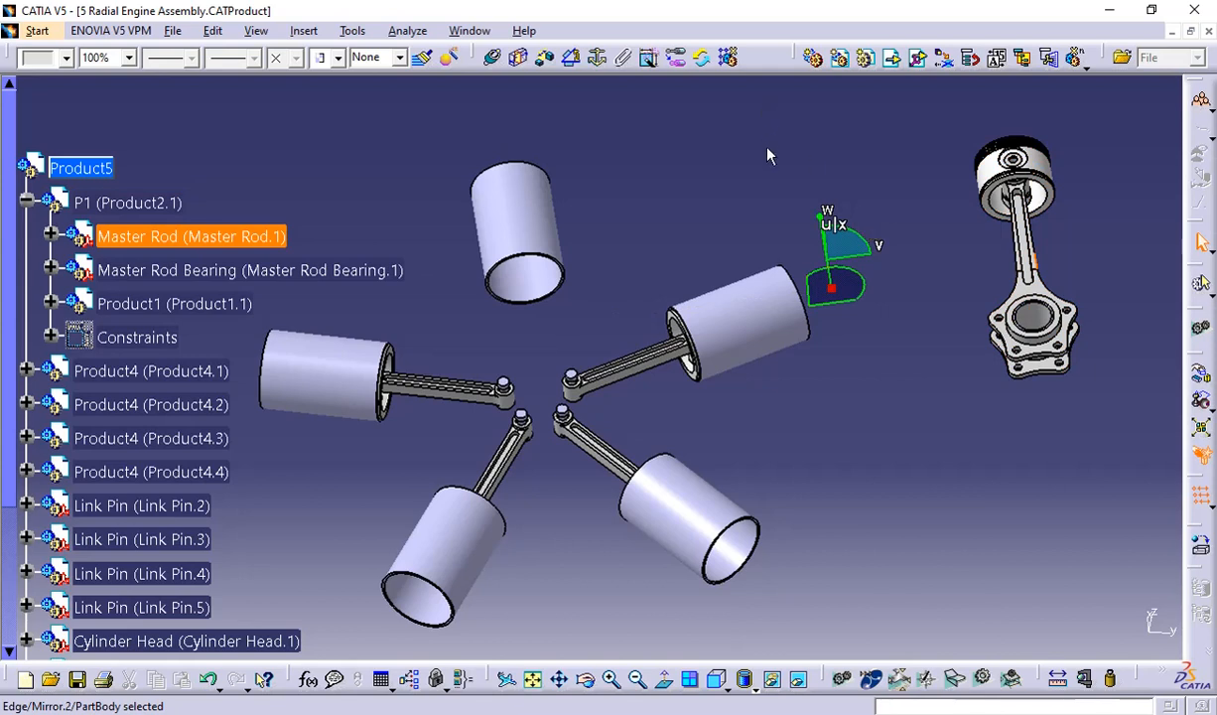
key(ctrl+z)
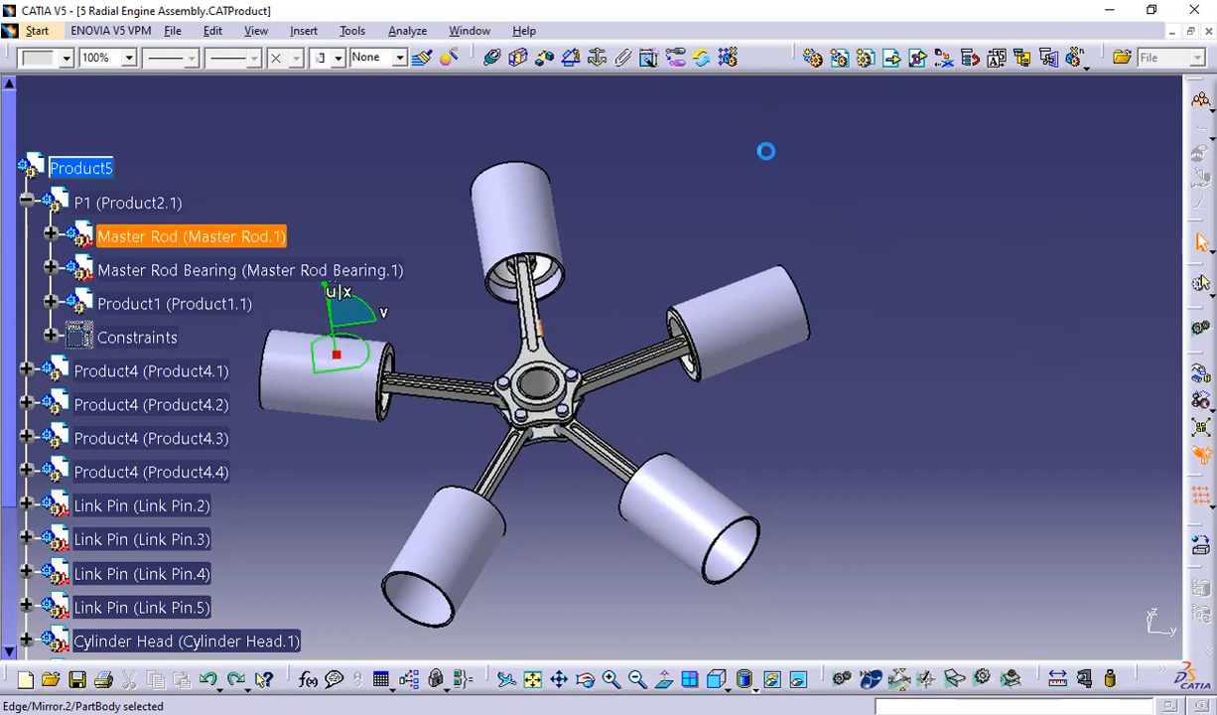